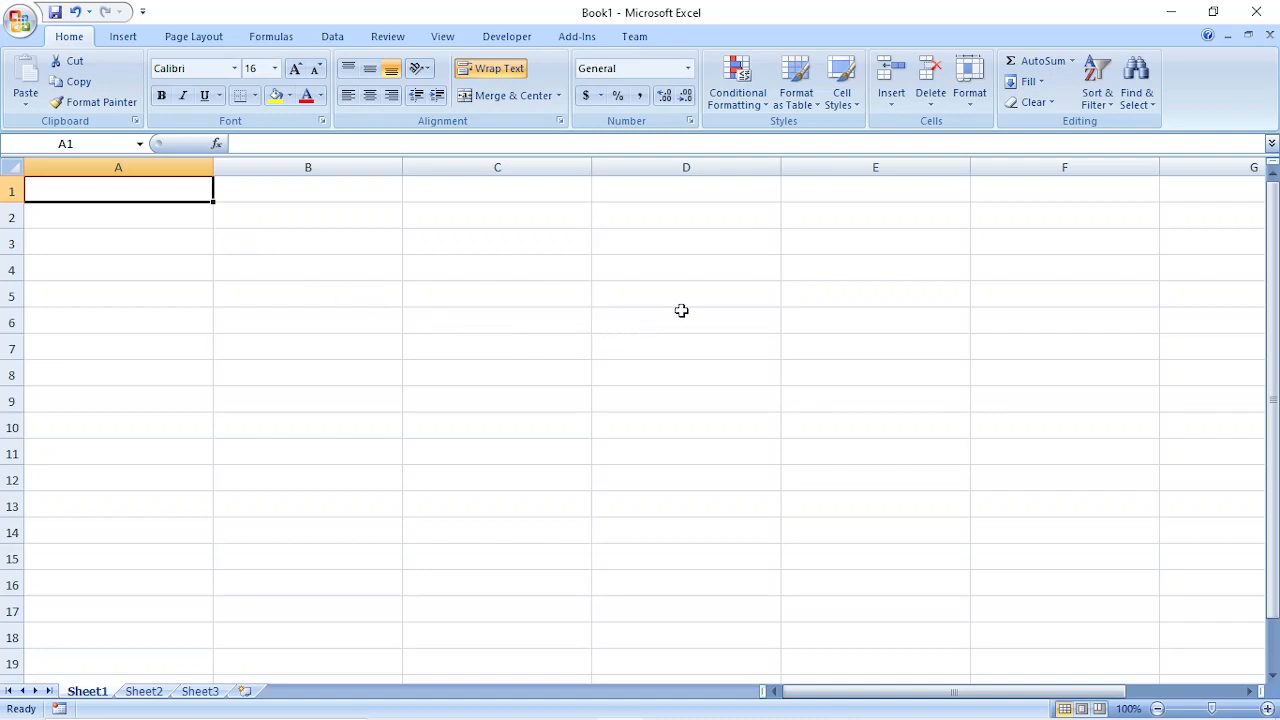
click(335, 42)
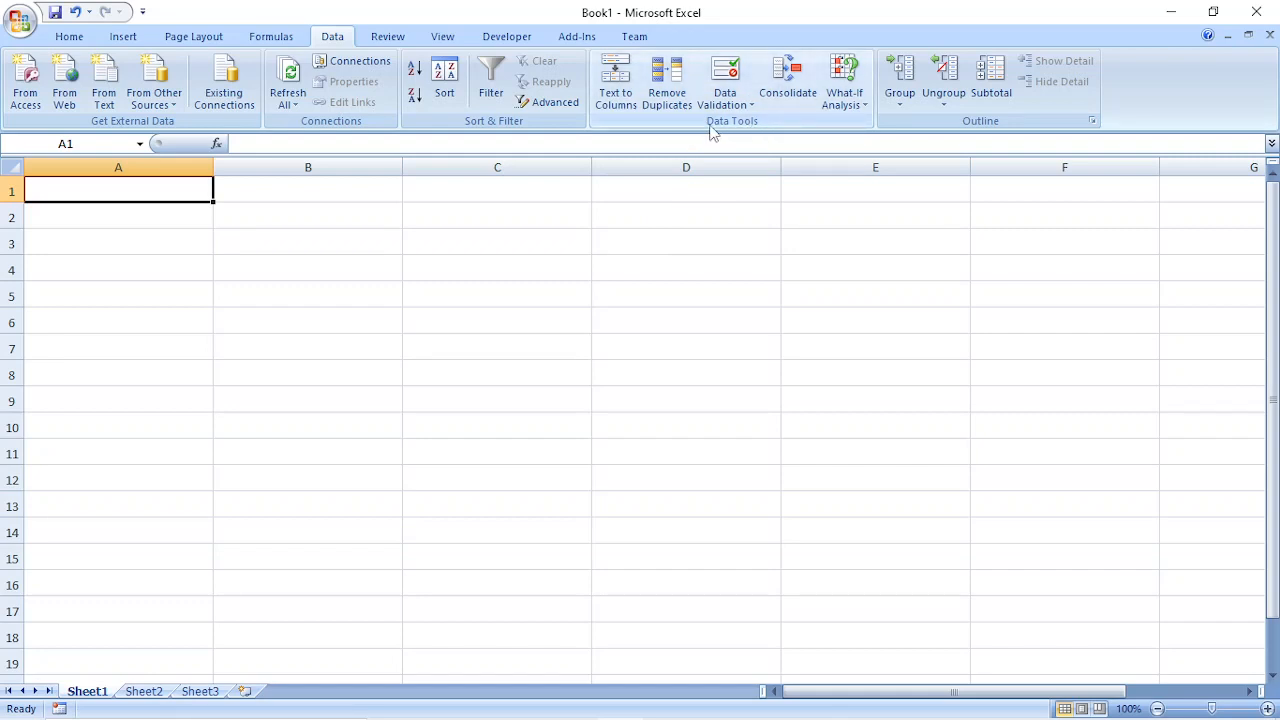
click(848, 105)
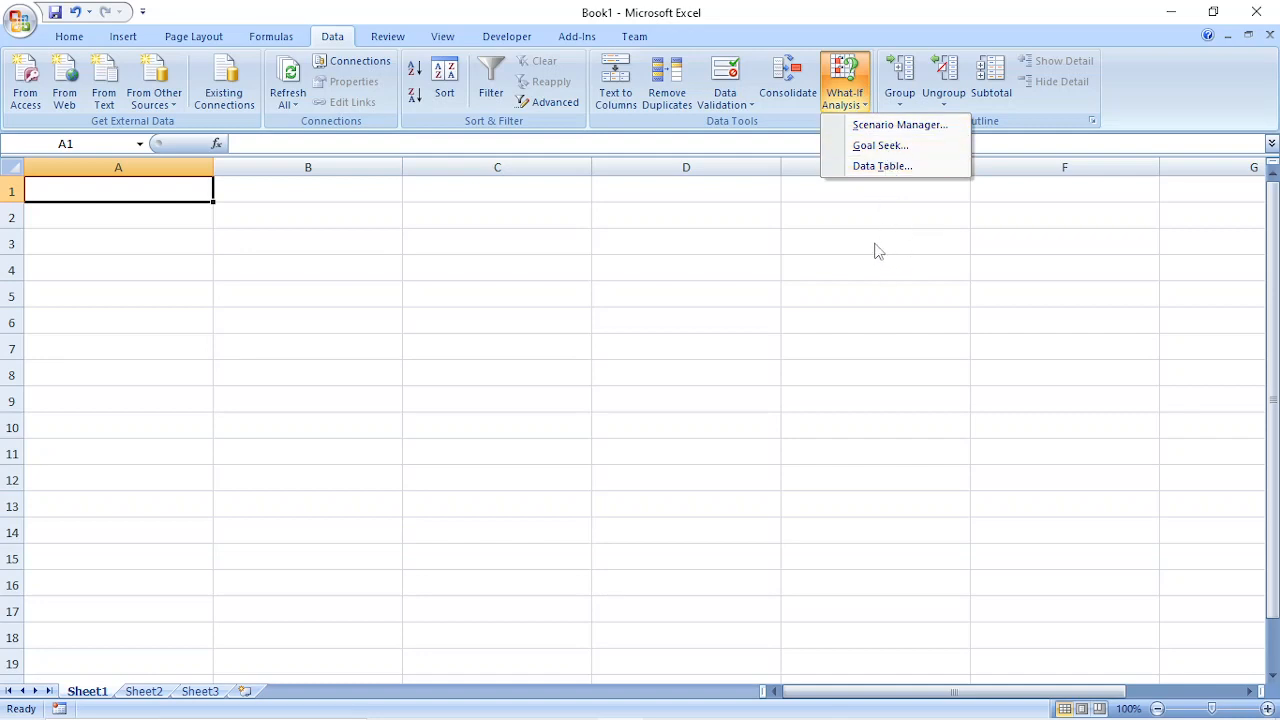
click(735, 260)
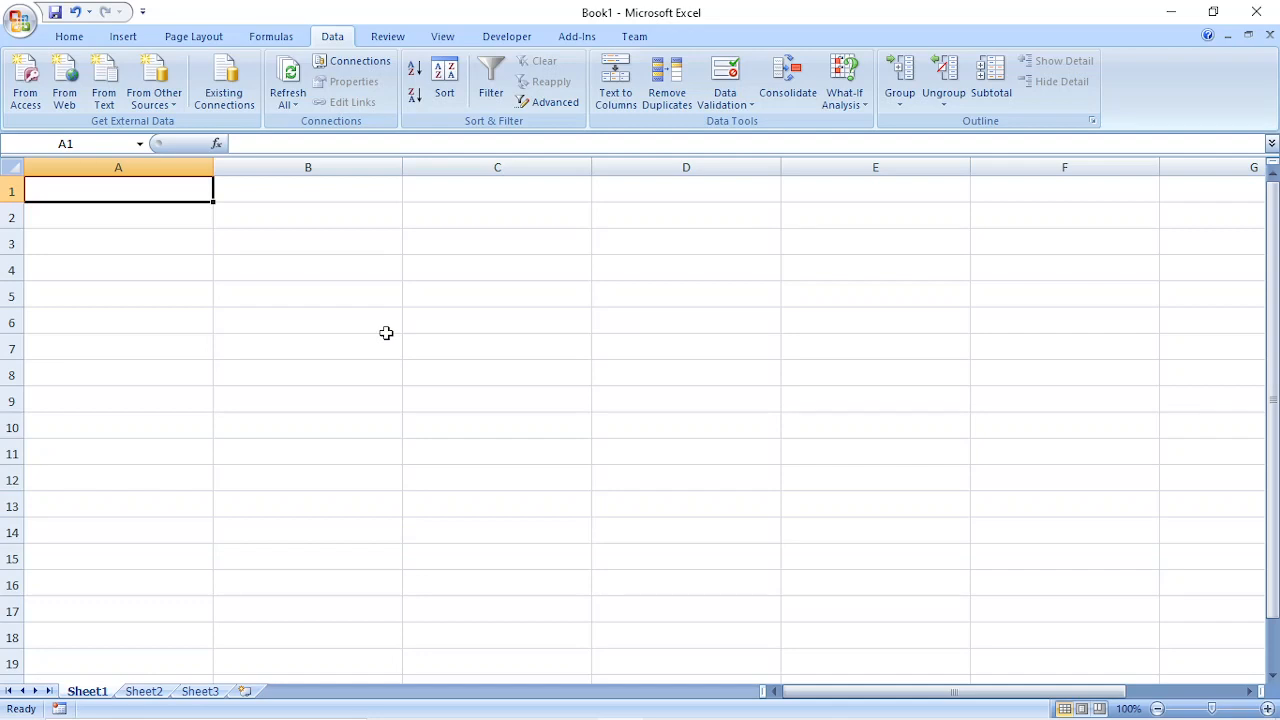
Step: Enter the column headers Subject in A1 and Marks in B1
text(Sub)
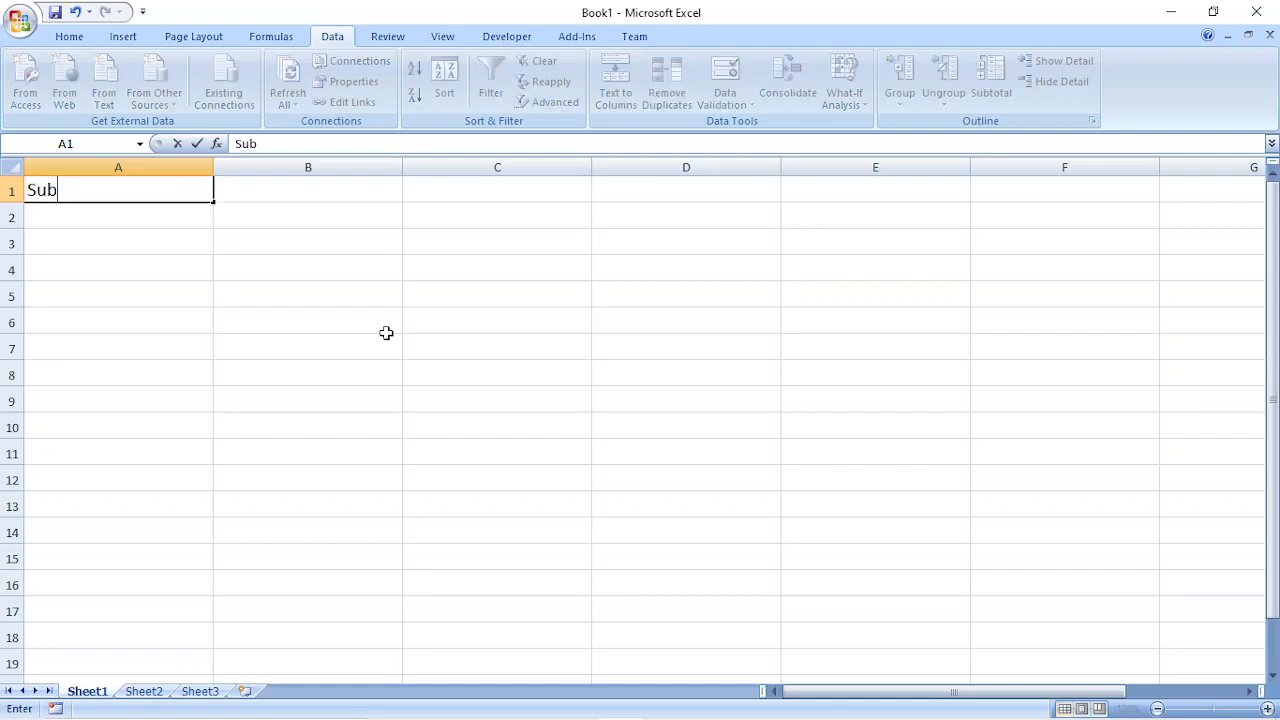
text(ject)
key(Return)
key(Up)
key(Right)
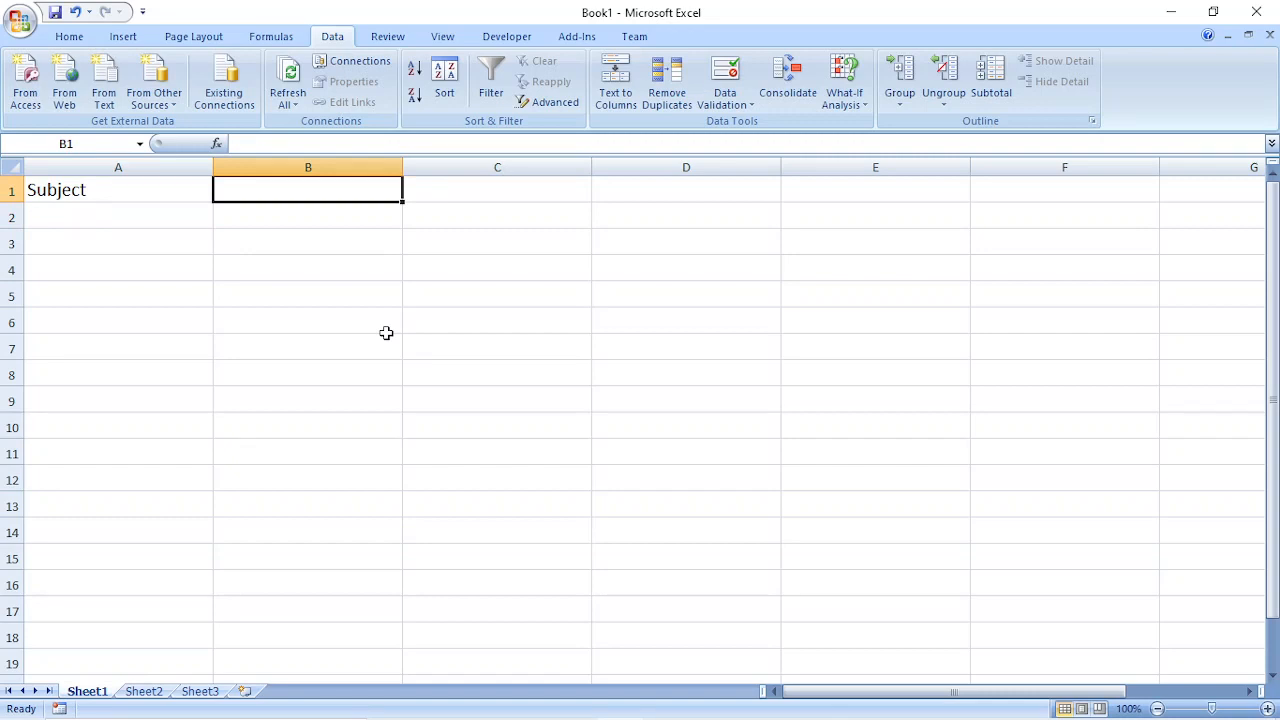
text(Marks)
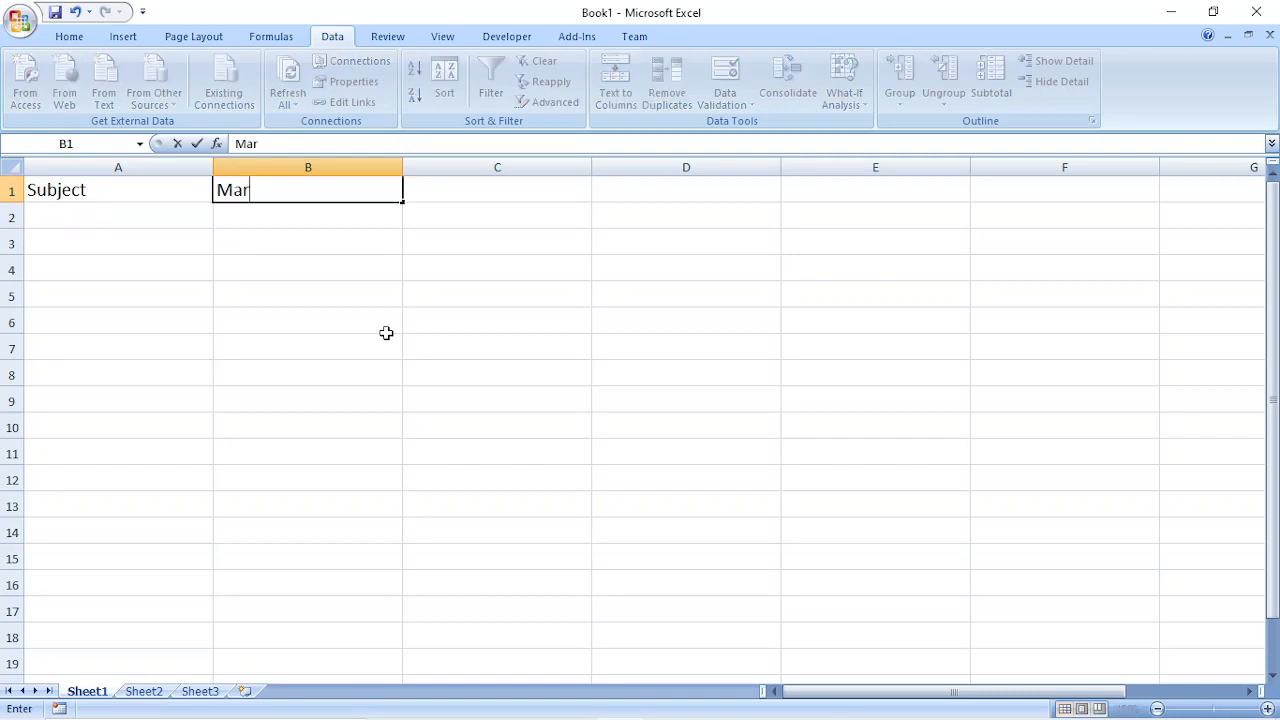
key(Return)
Step: Enter Physics as the first subject in A2 with a mark of 78 in B2
key(Left)
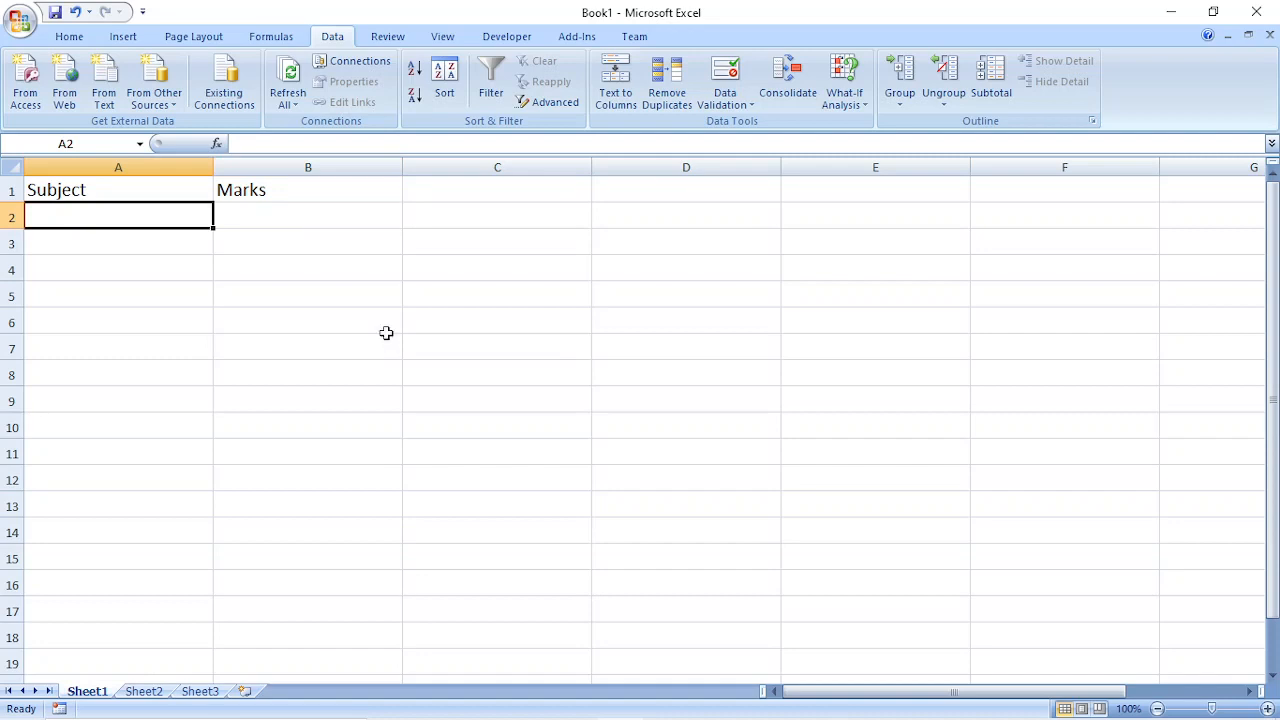
text(Physics)
key(Return)
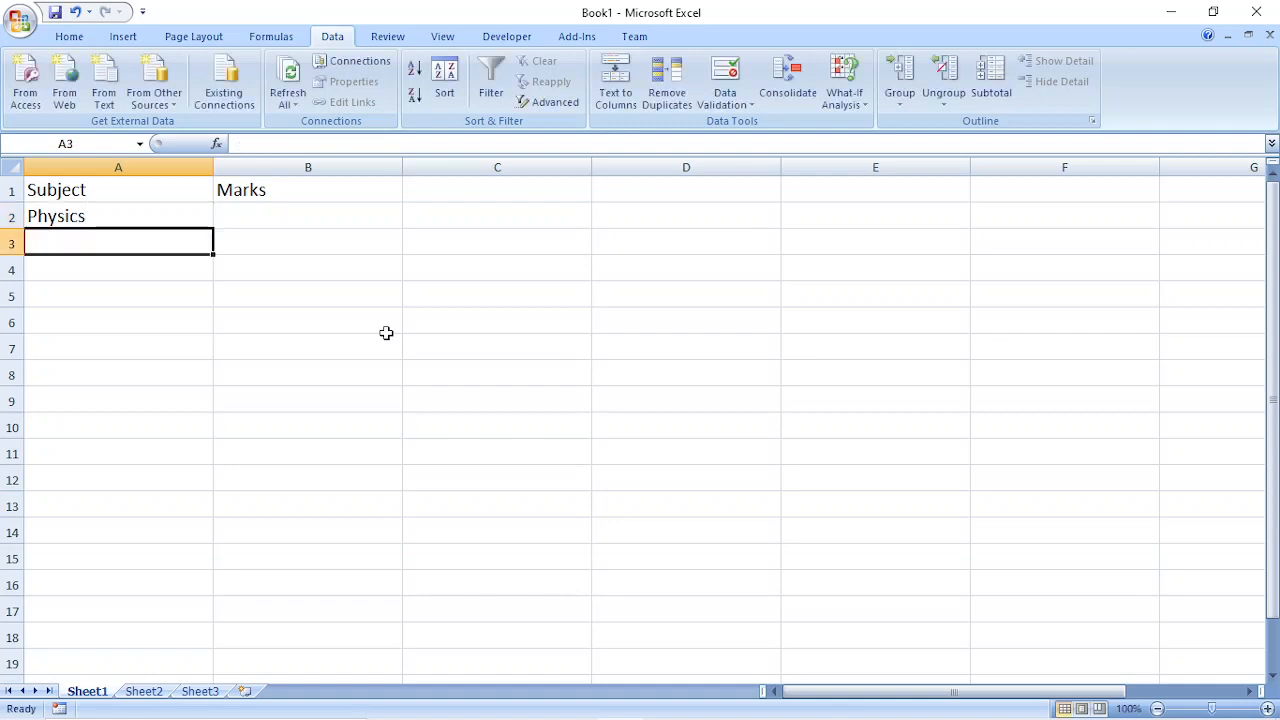
key(Right)
key(Up)
text(7)
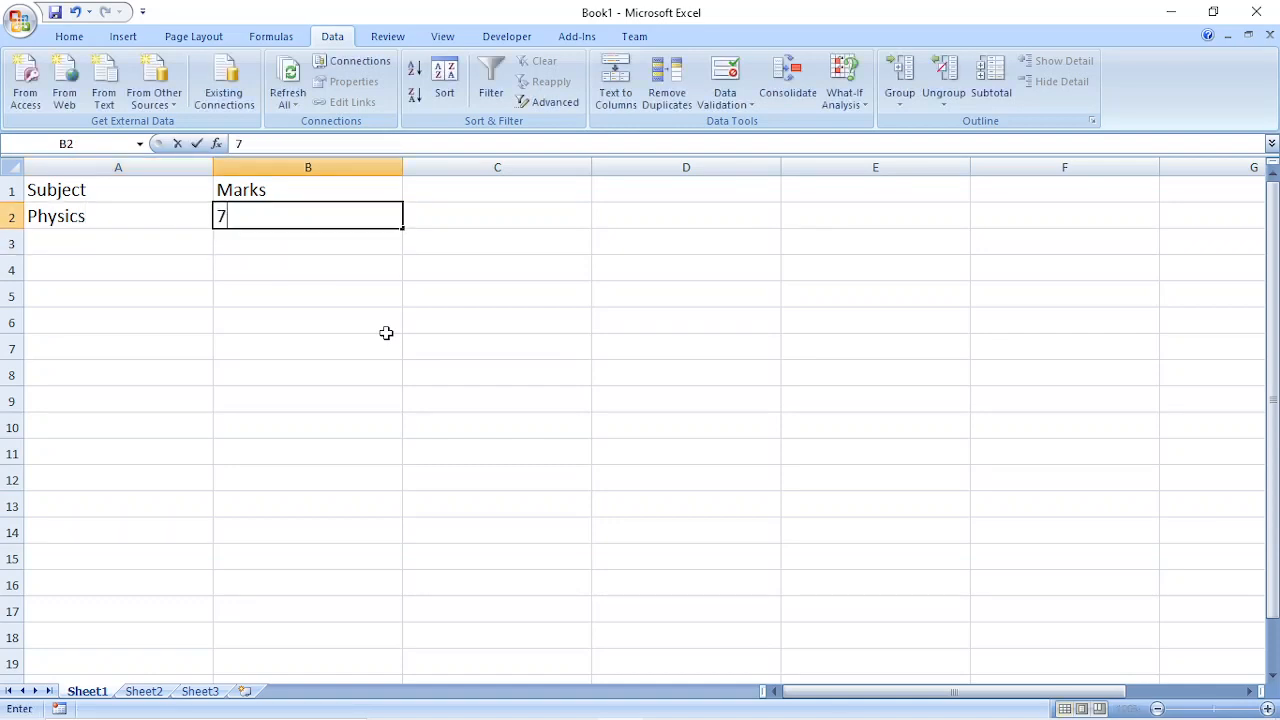
text(8)
key(Return)
key(Up)
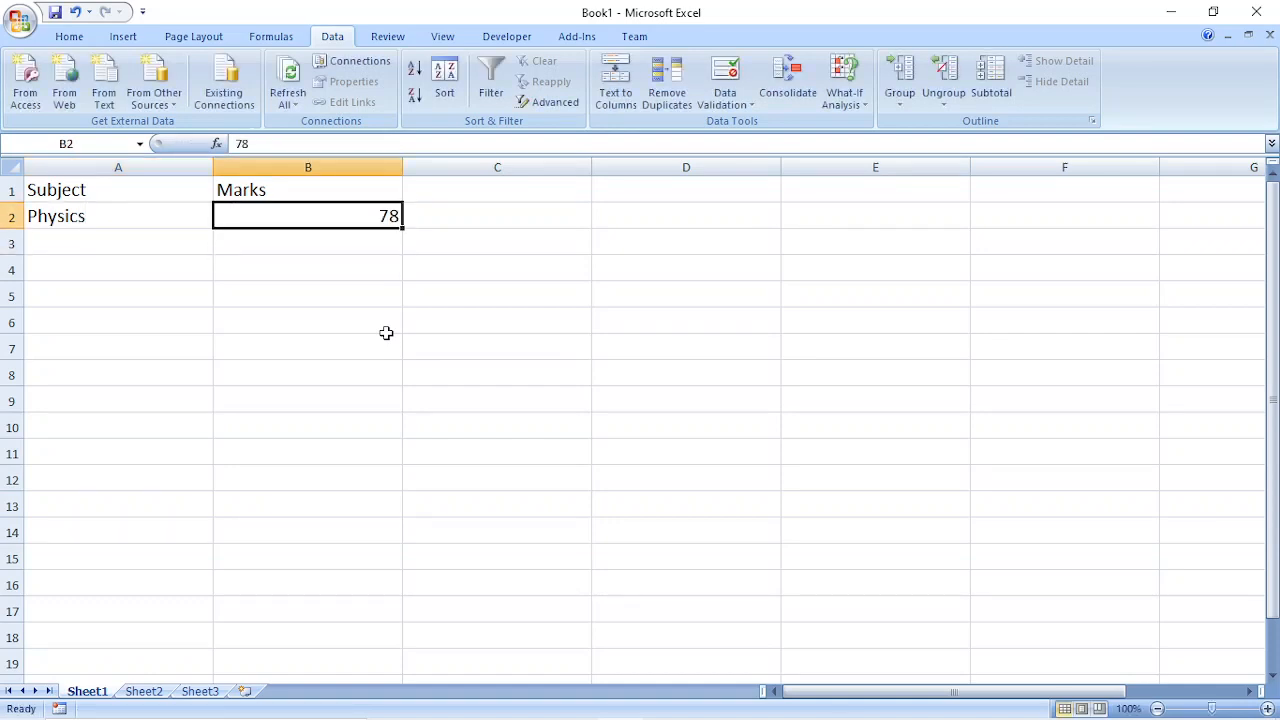
Step: Extend the header in B1 to read Marks (100)
double_click(317, 192)
text((100)
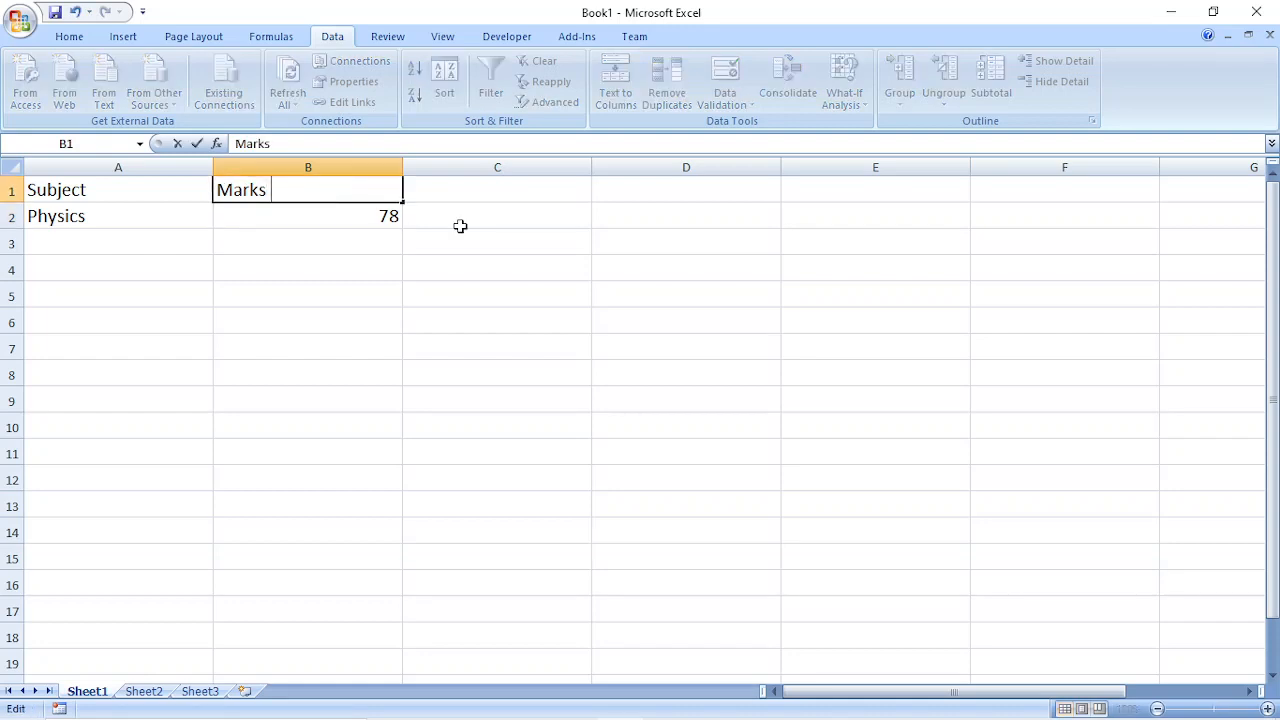
text())
key(Return)
Step: Add Economics in A3 with a mark of 83 in B3
key(Down)
key(Left)
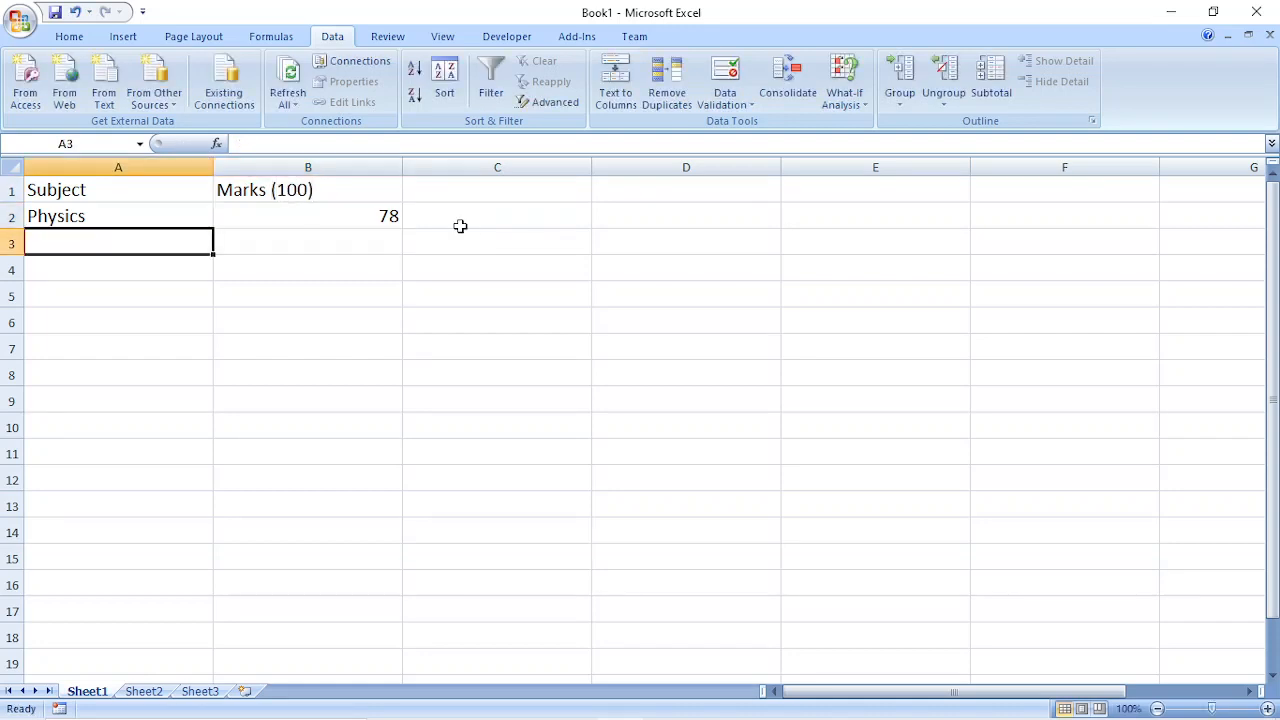
text(Ec)
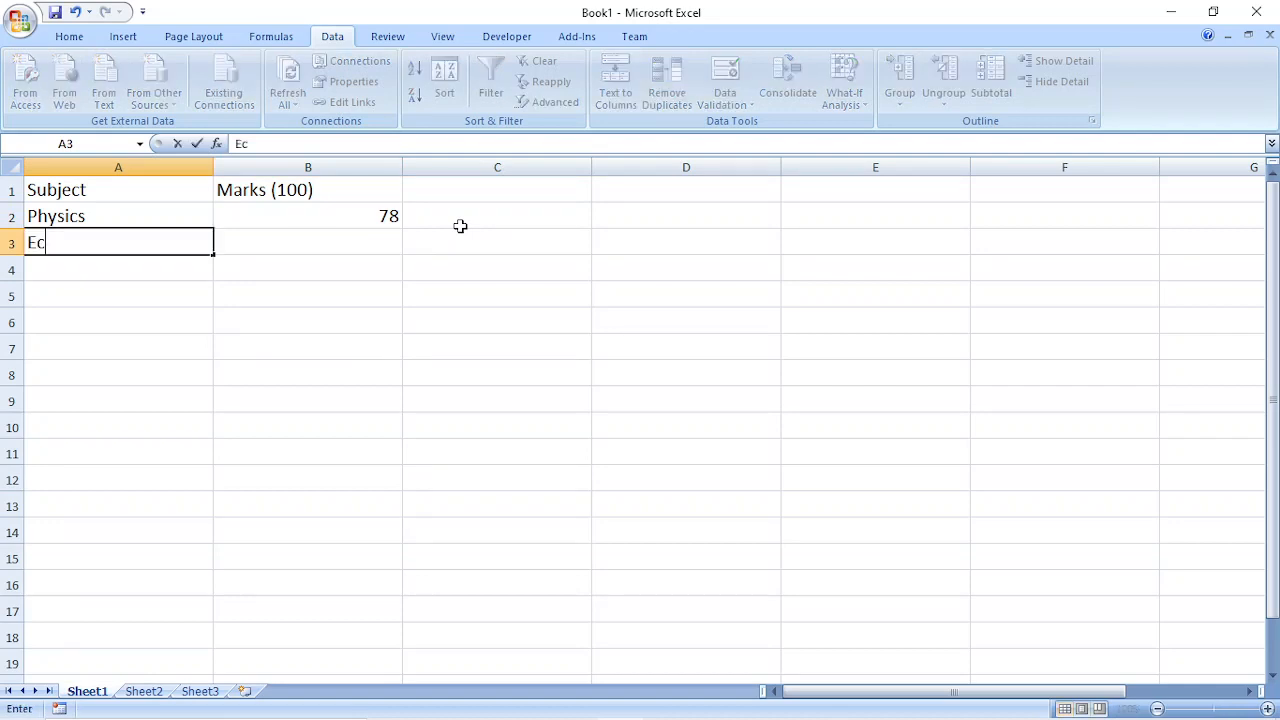
text(onomics)
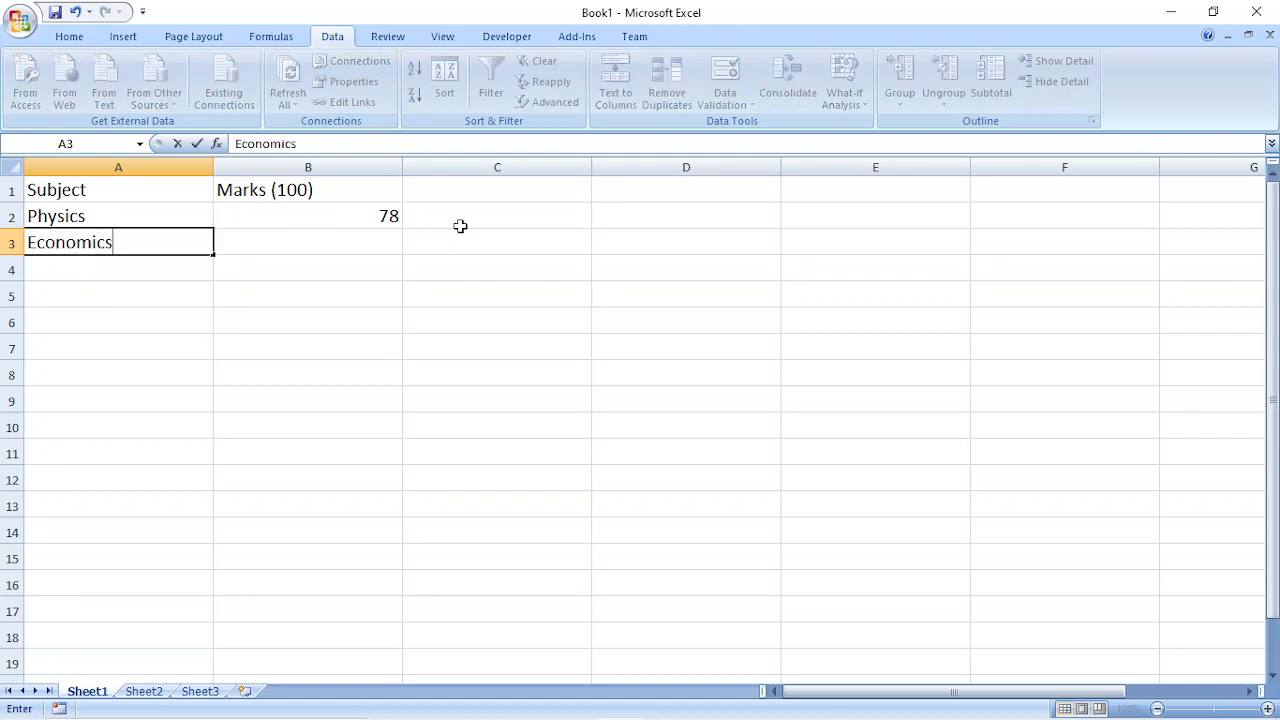
key(Return)
key(Up)
key(Right)
text(83)
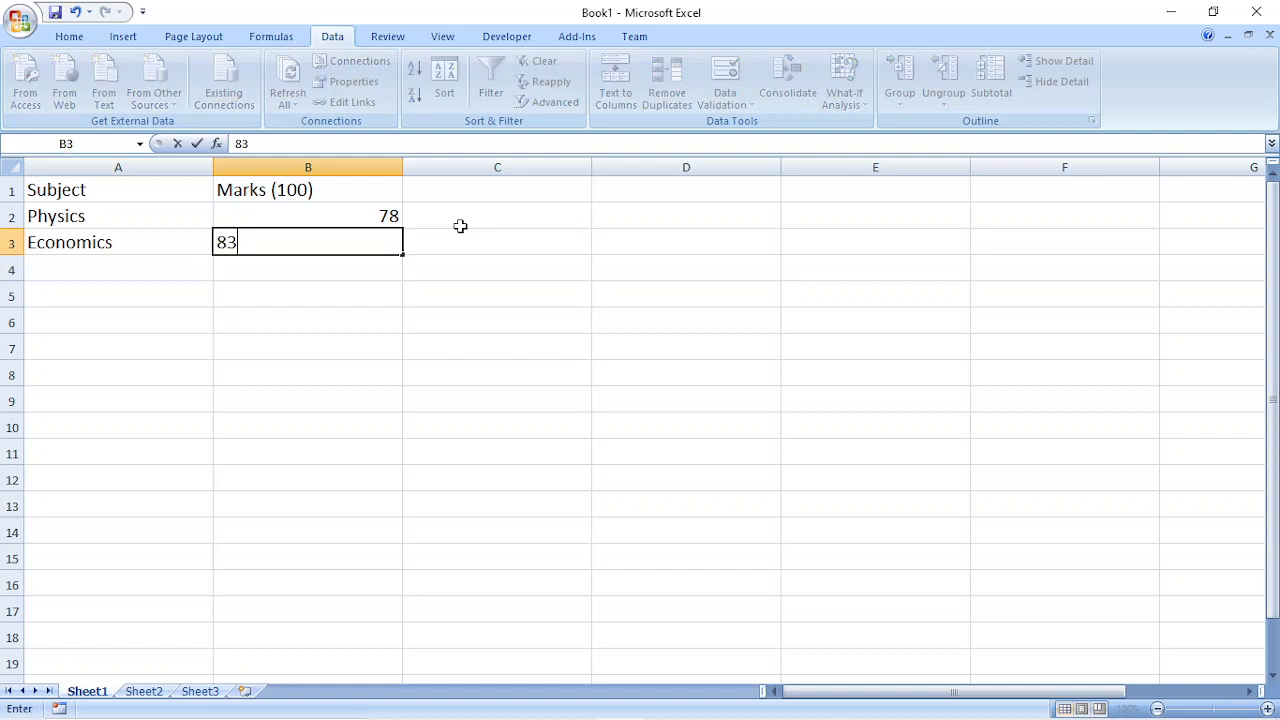
key(Return)
Step: Add Psychology in A4 with a mark of 81 in B4
key(Left)
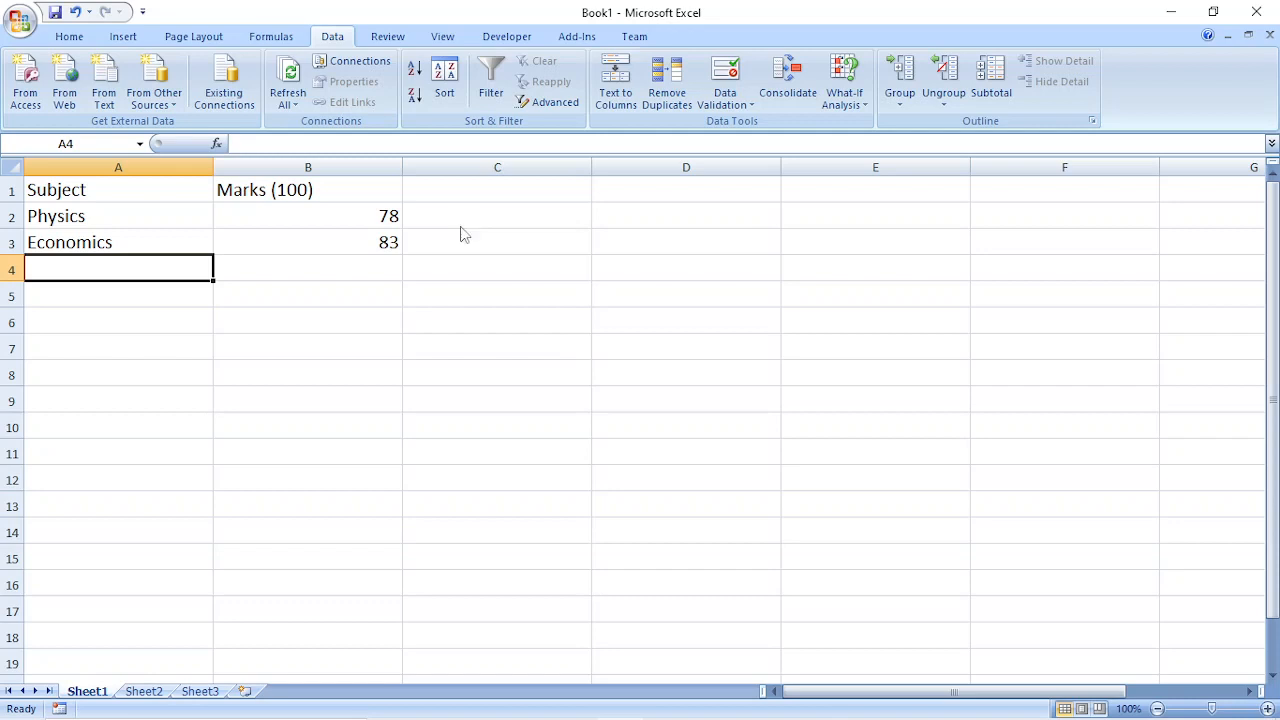
text(Ps)
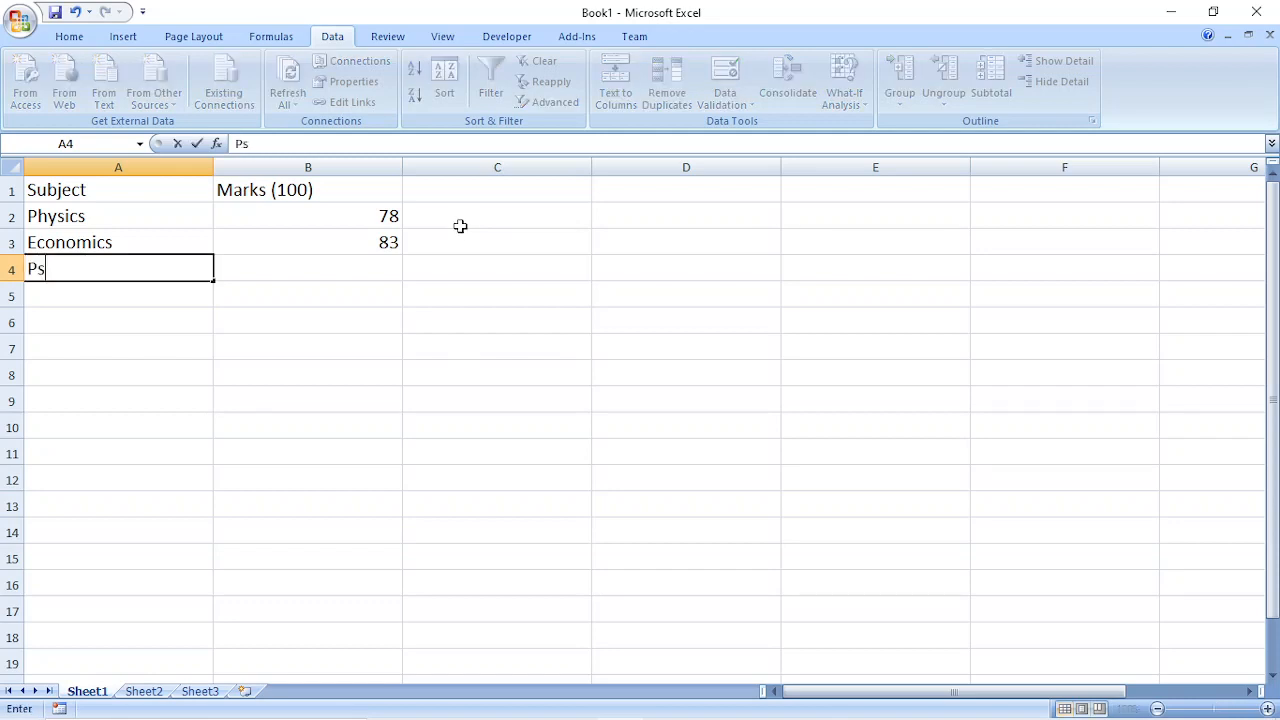
text(ychology)
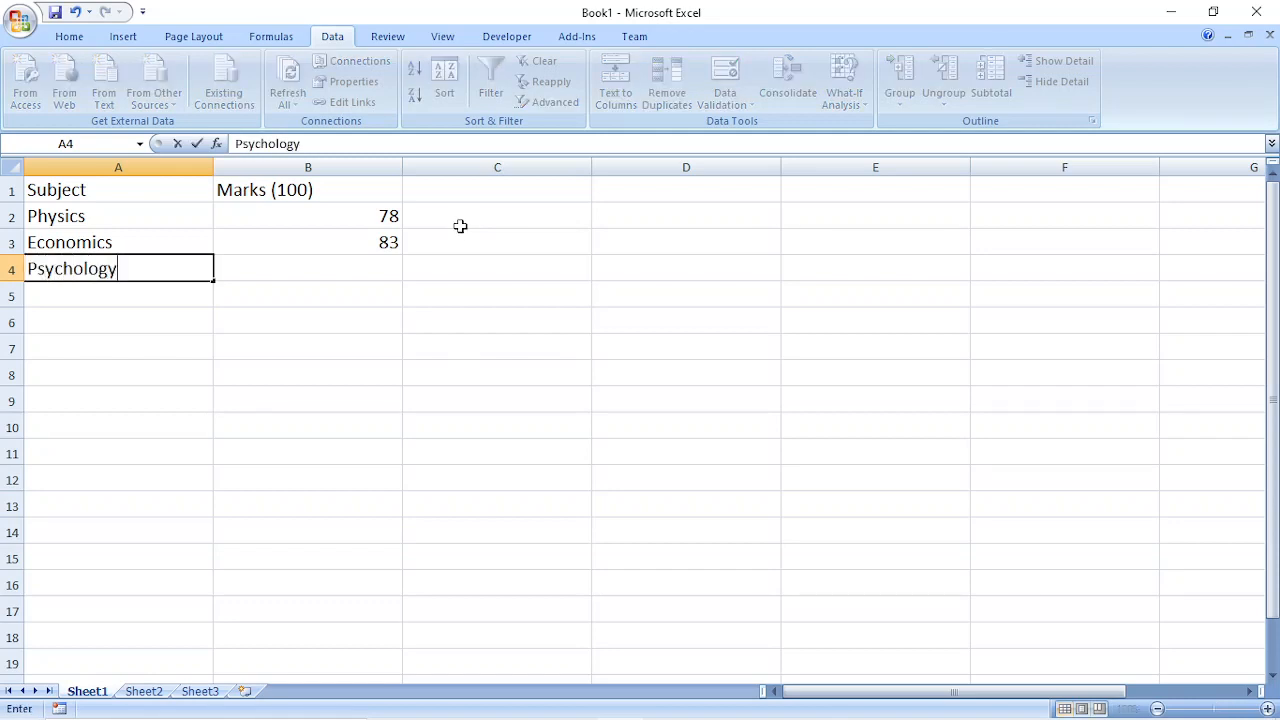
key(Return)
key(Right)
key(Up)
key(Left)
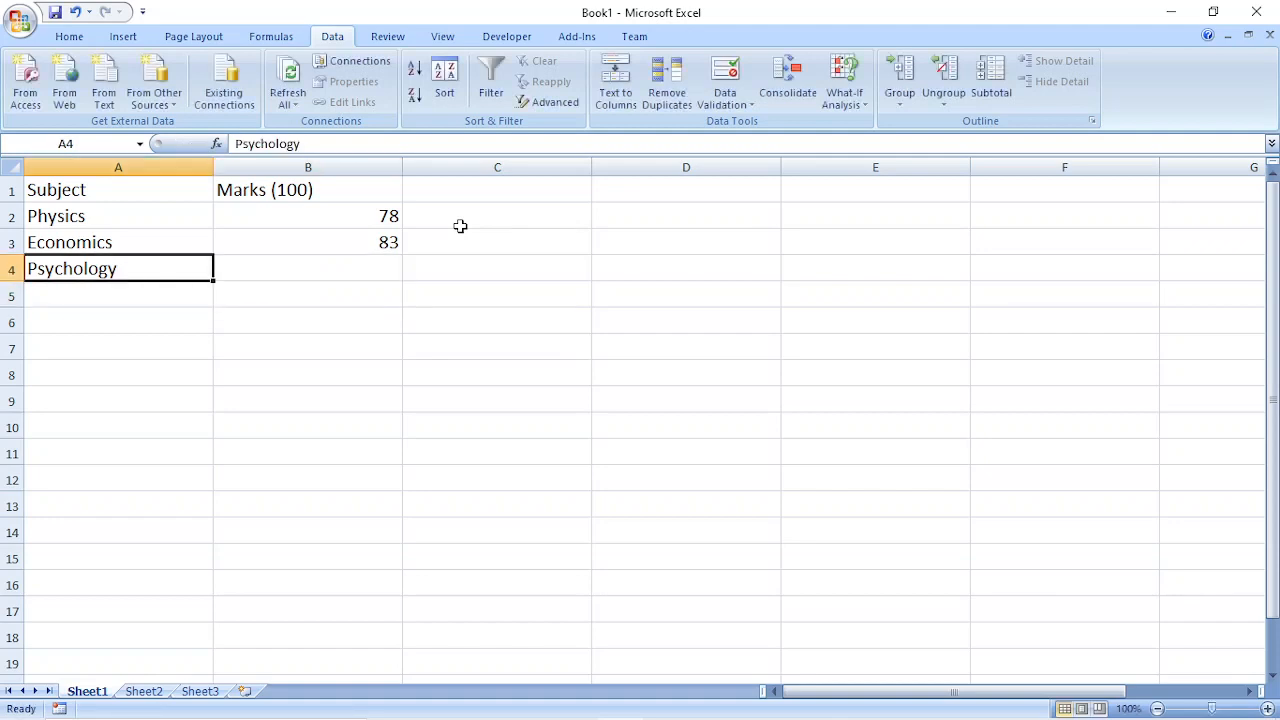
key(Right)
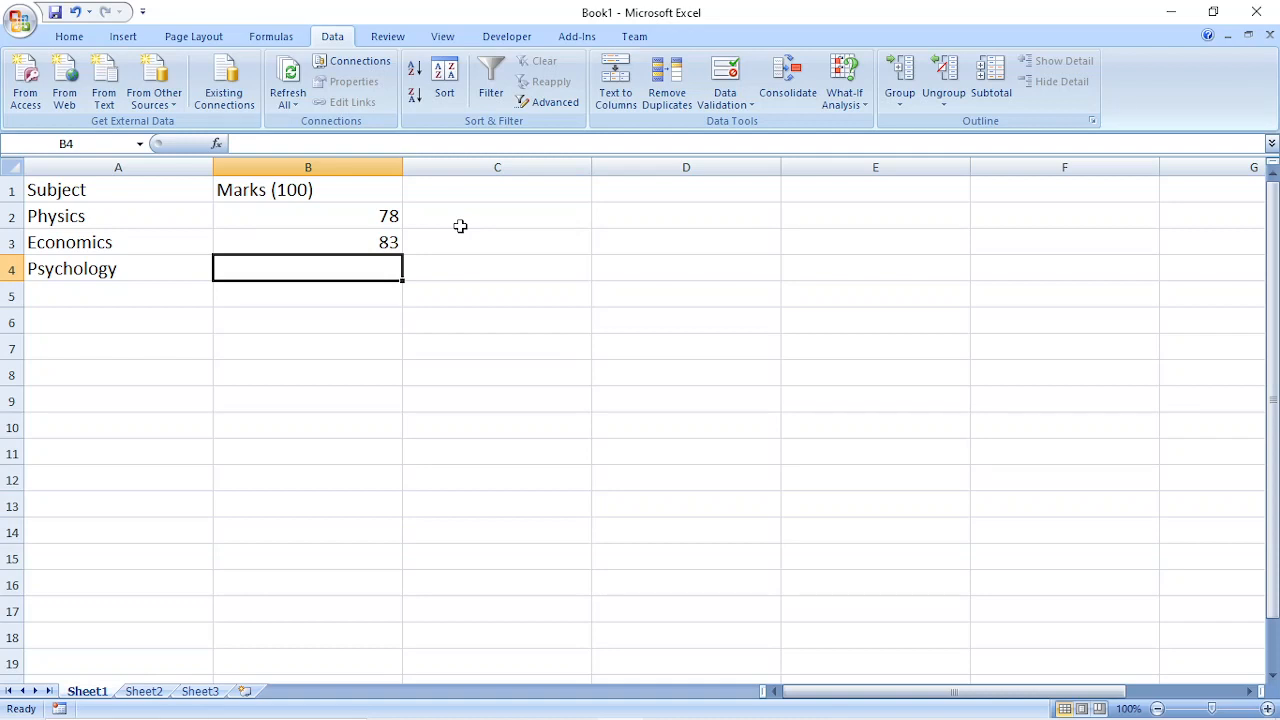
text(81)
key(Return)
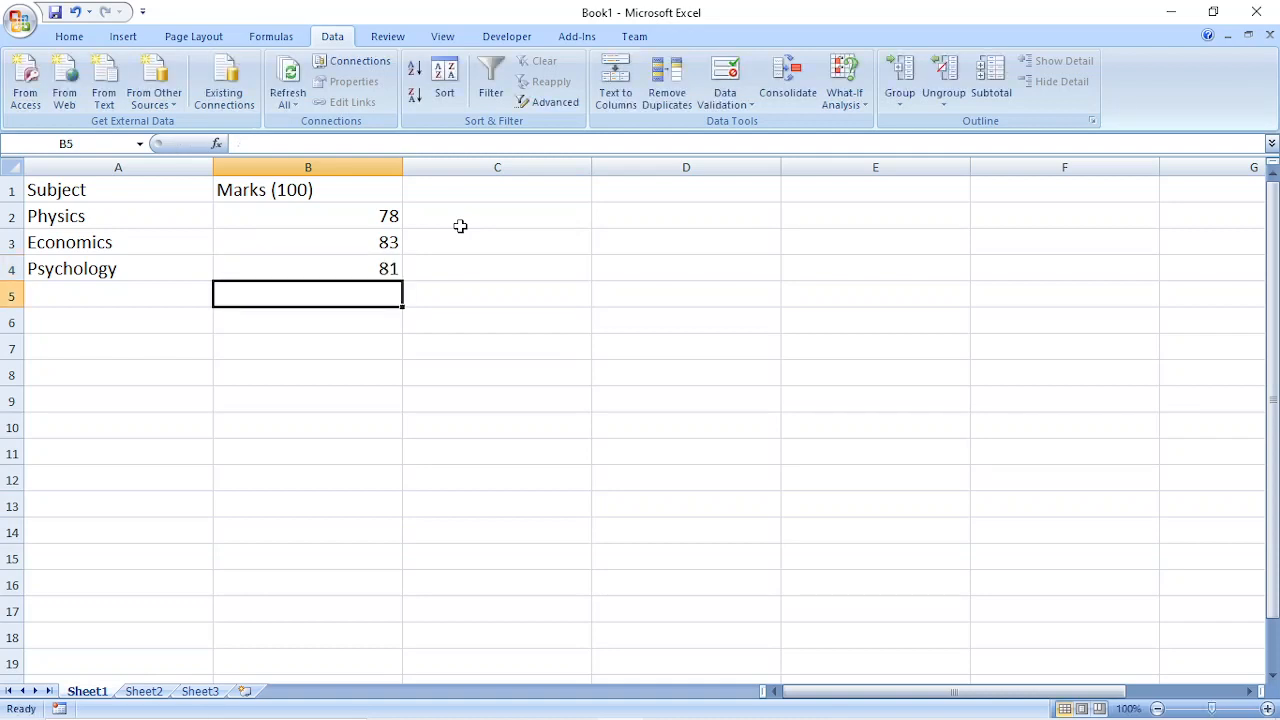
Step: Enter Information Systems as the fourth subject in A5
key(Left)
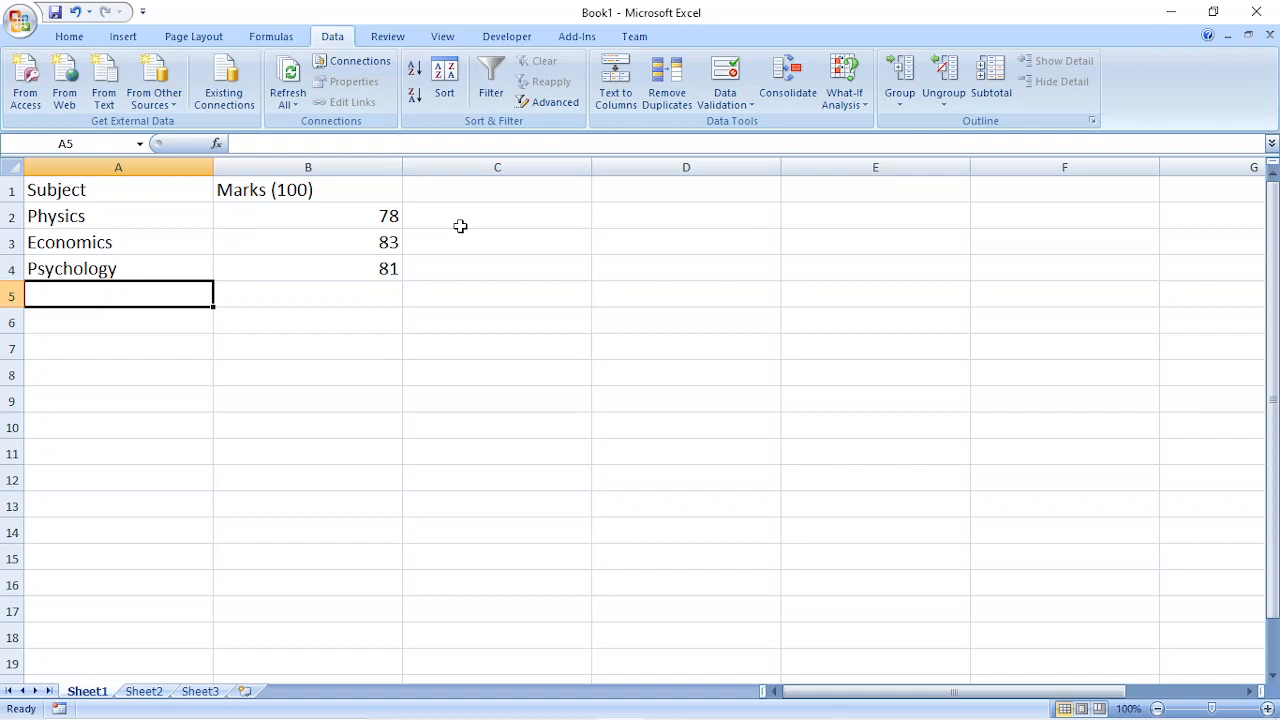
text(I)
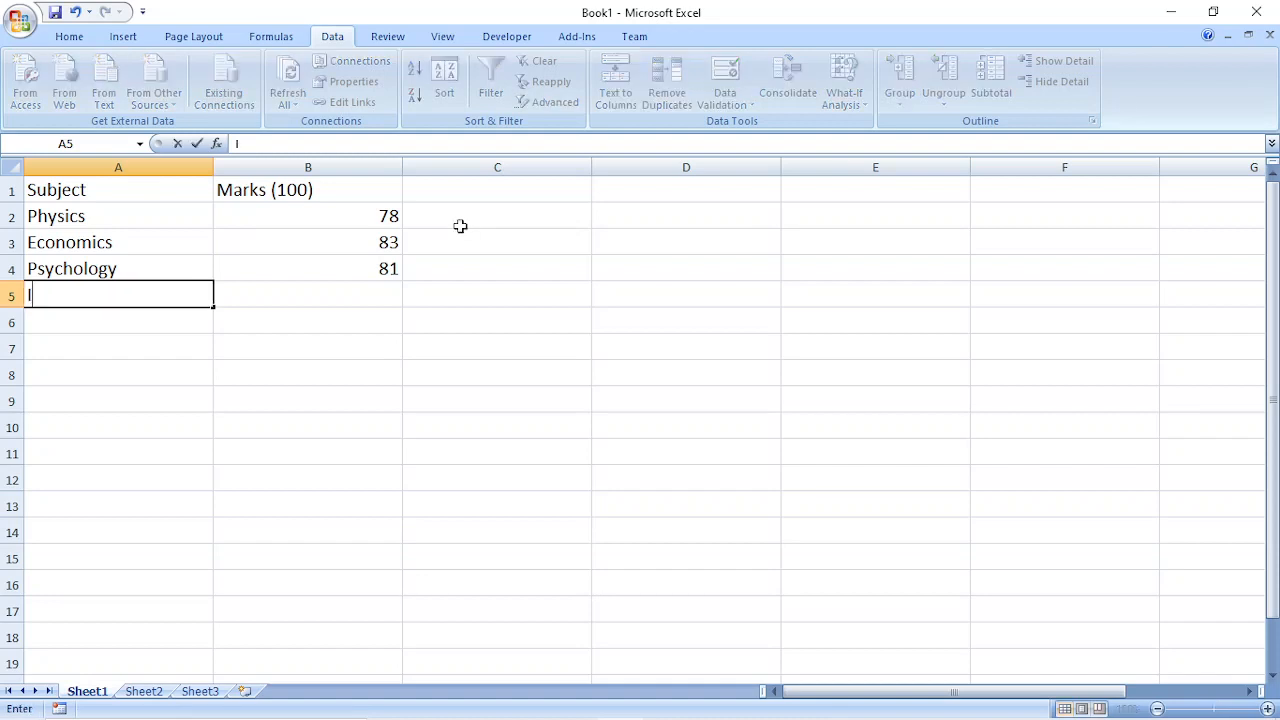
text(nformation)
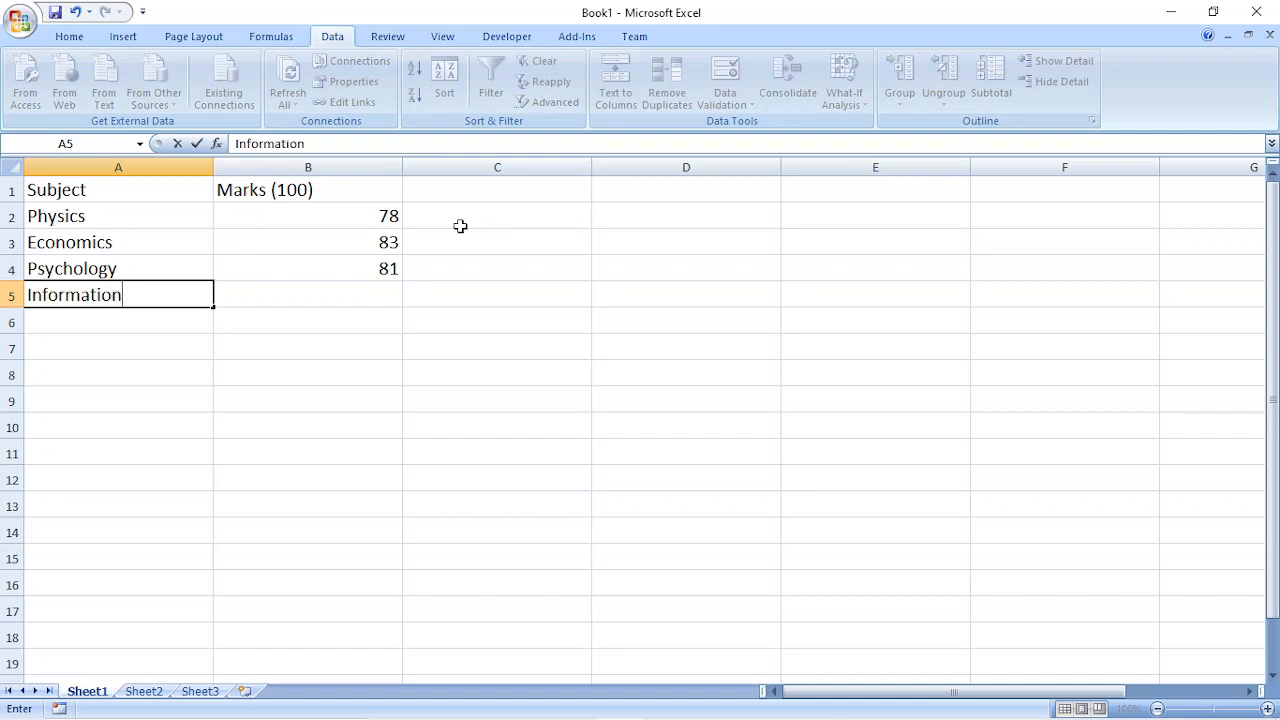
text( Systems)
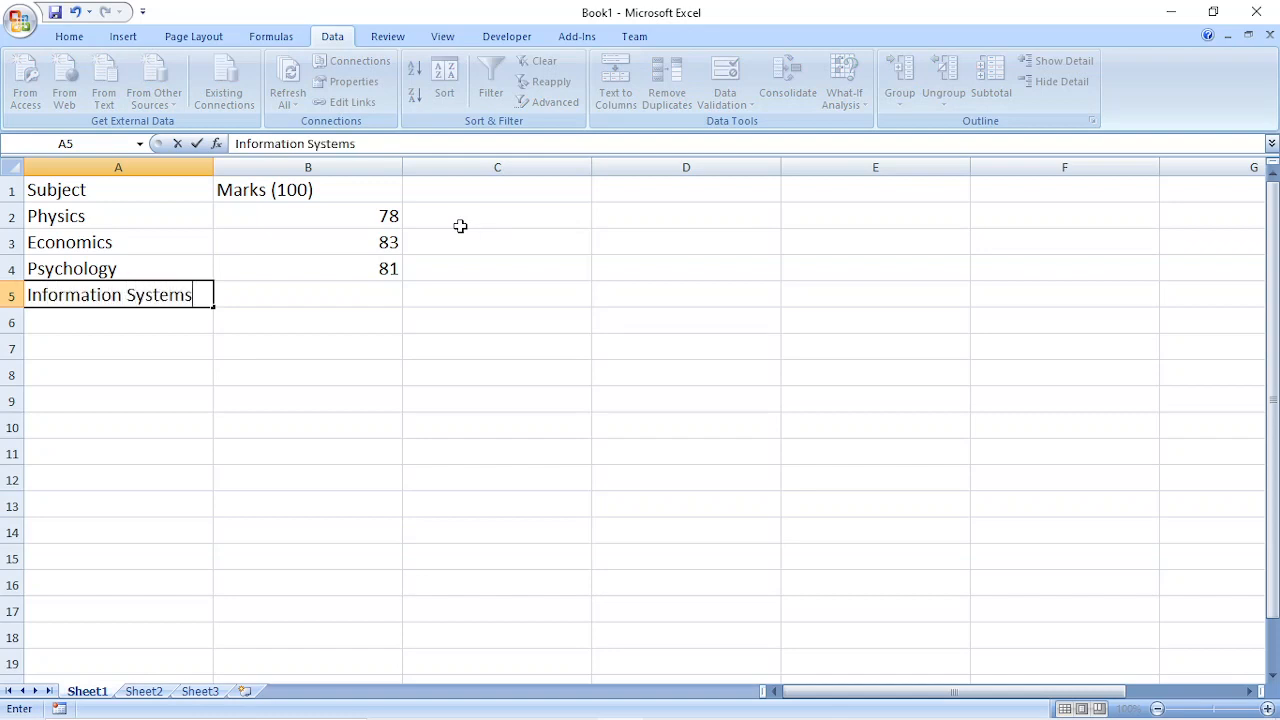
key(Return)
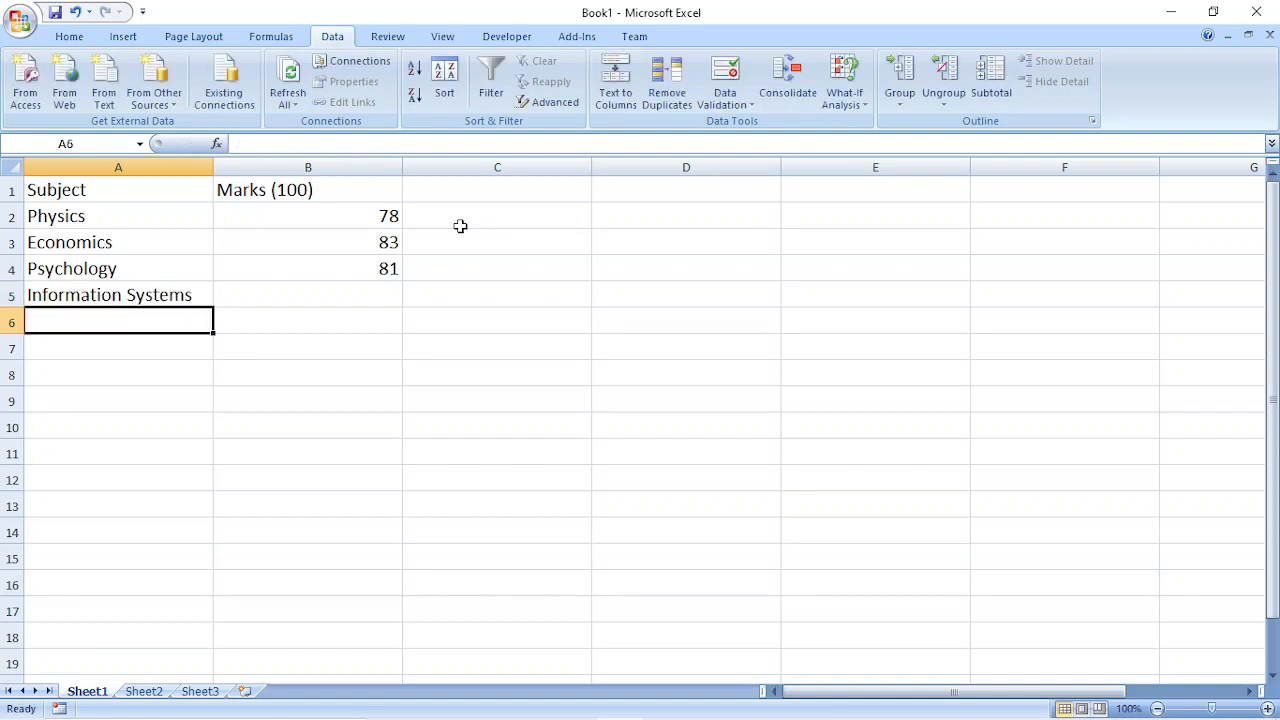
Step: Review the subjects and marks in rows 2 to 5, including the mark cell for Information Systems
click(162, 298)
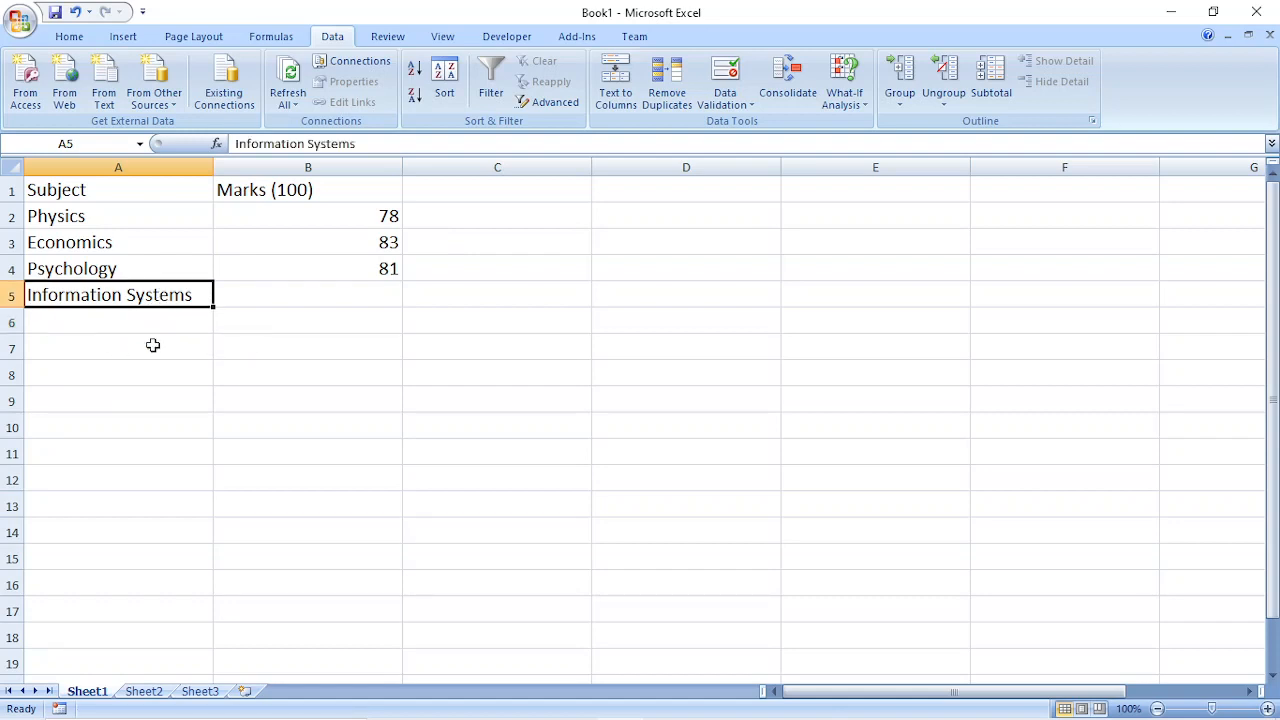
click(319, 298)
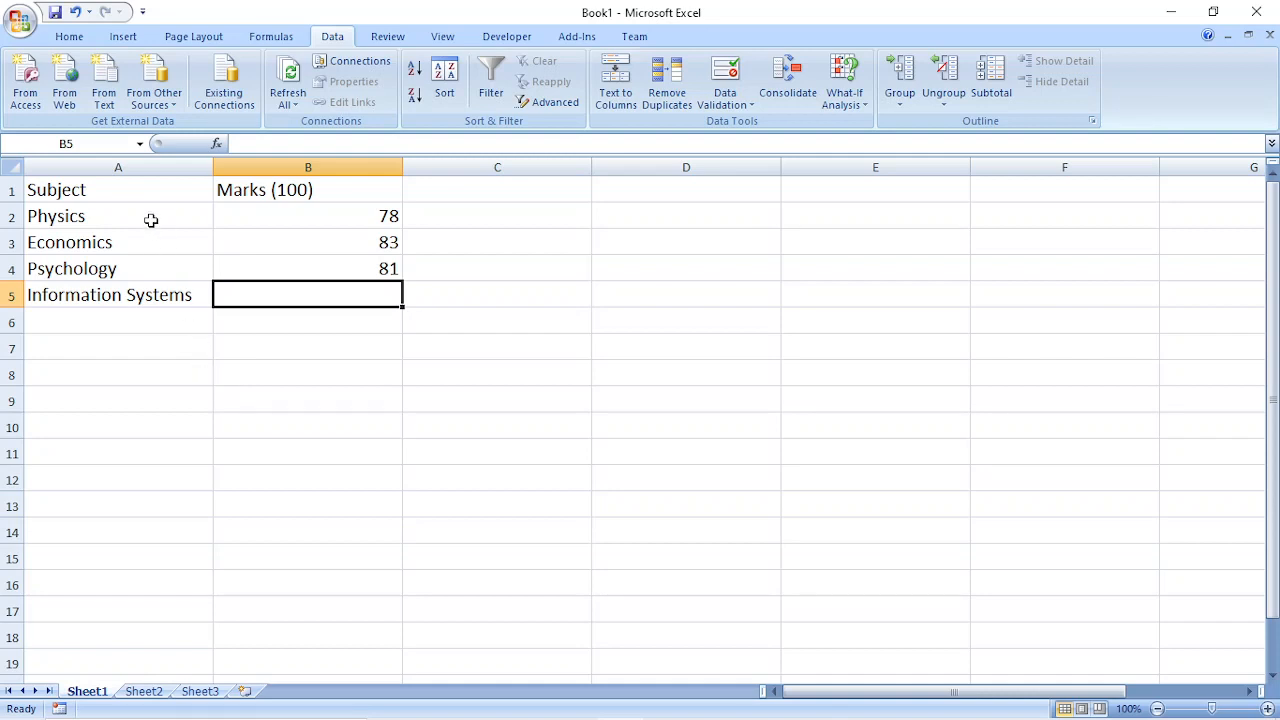
drag(152, 222, 316, 262)
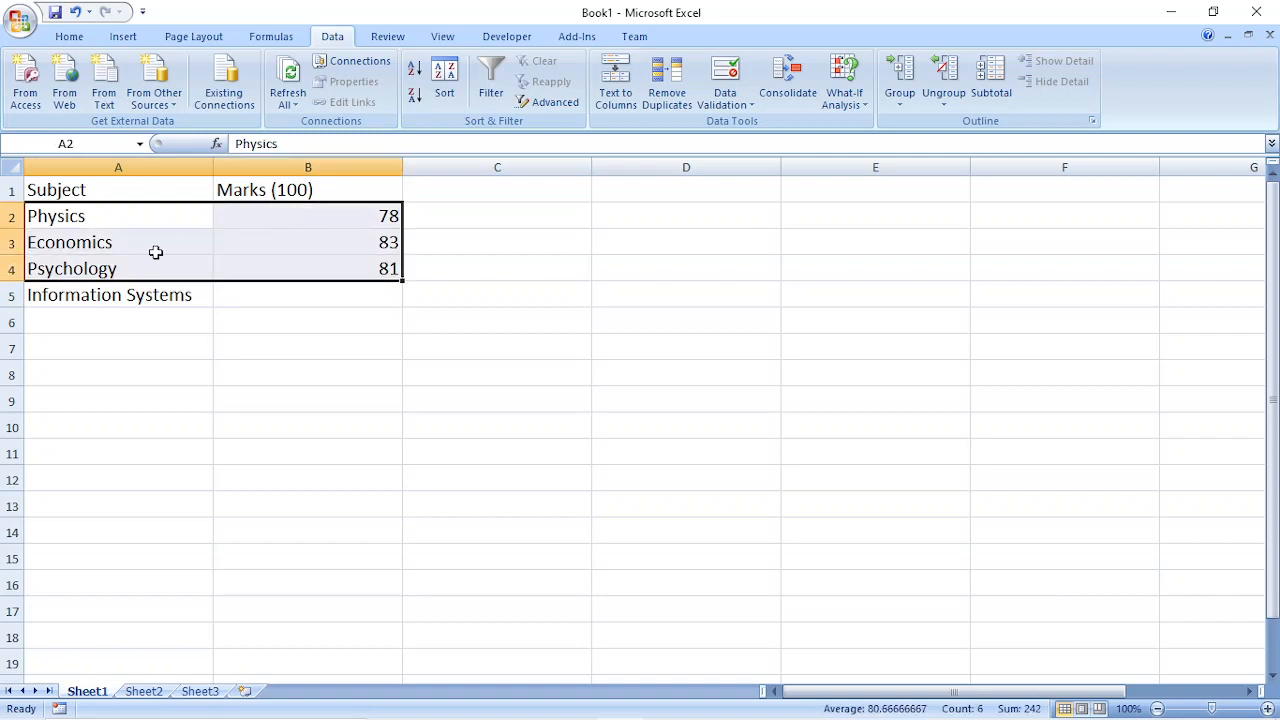
click(139, 220)
click(144, 238)
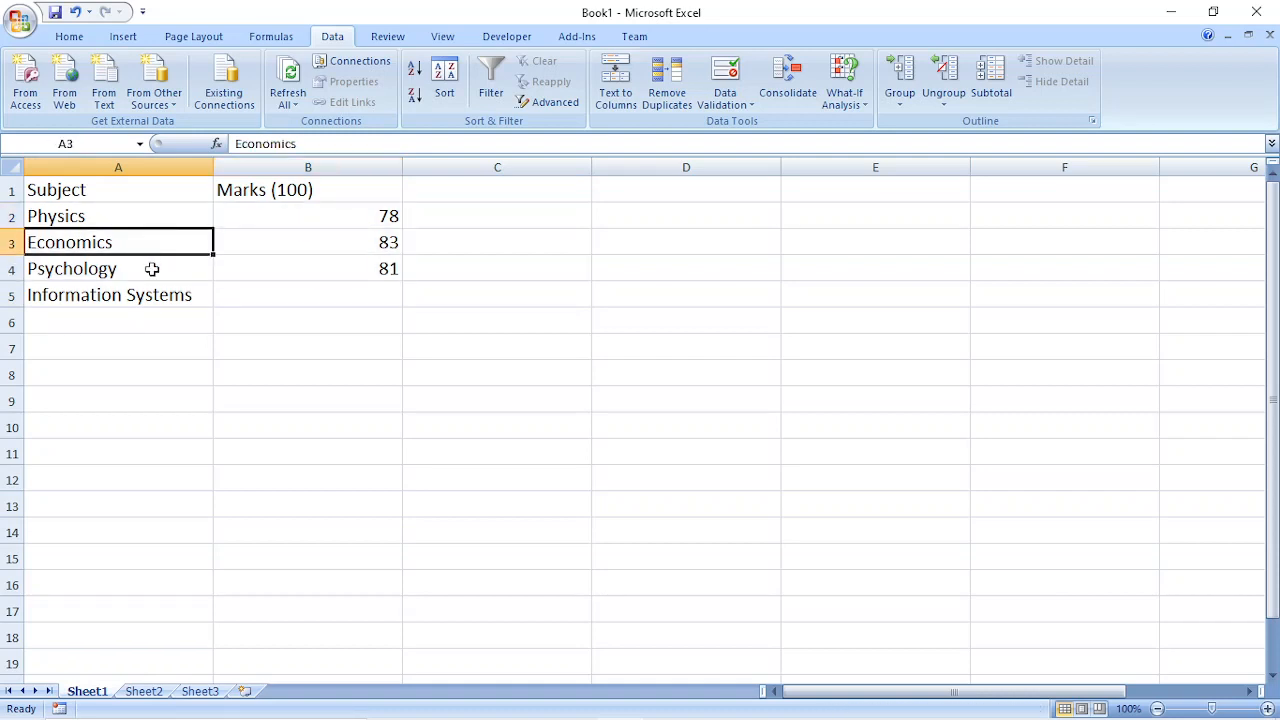
click(154, 268)
click(333, 218)
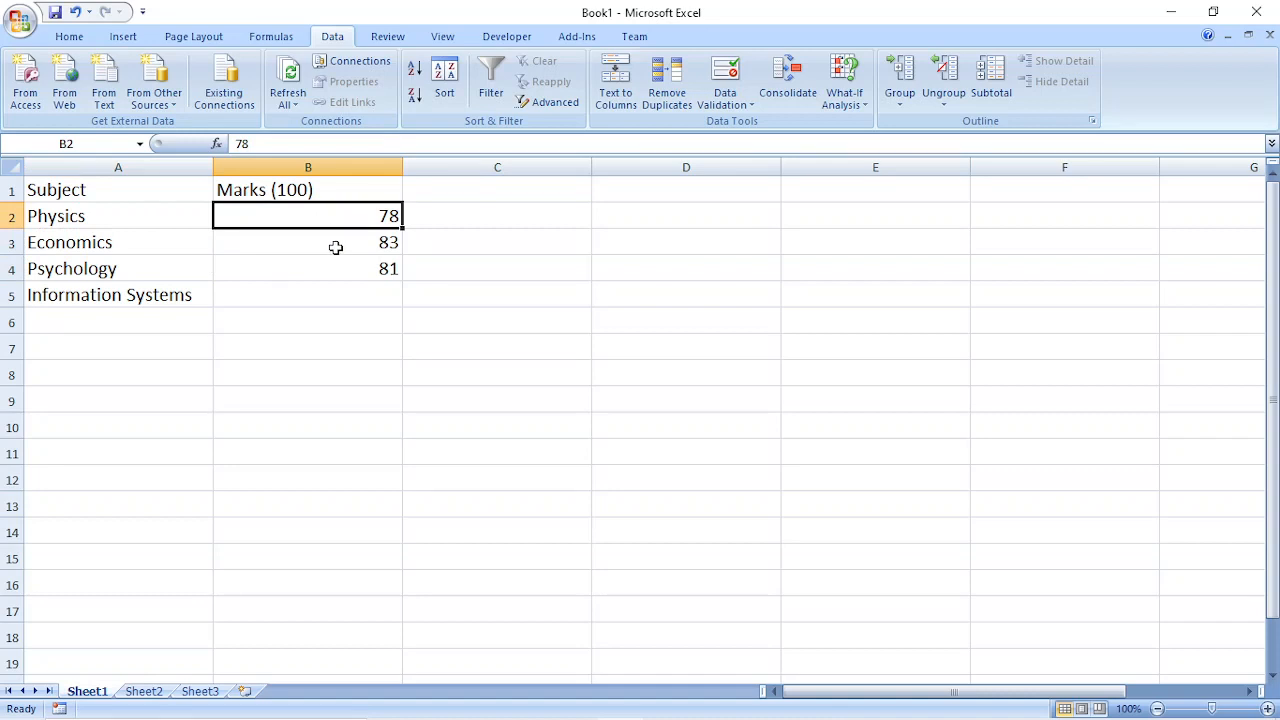
click(336, 245)
click(333, 274)
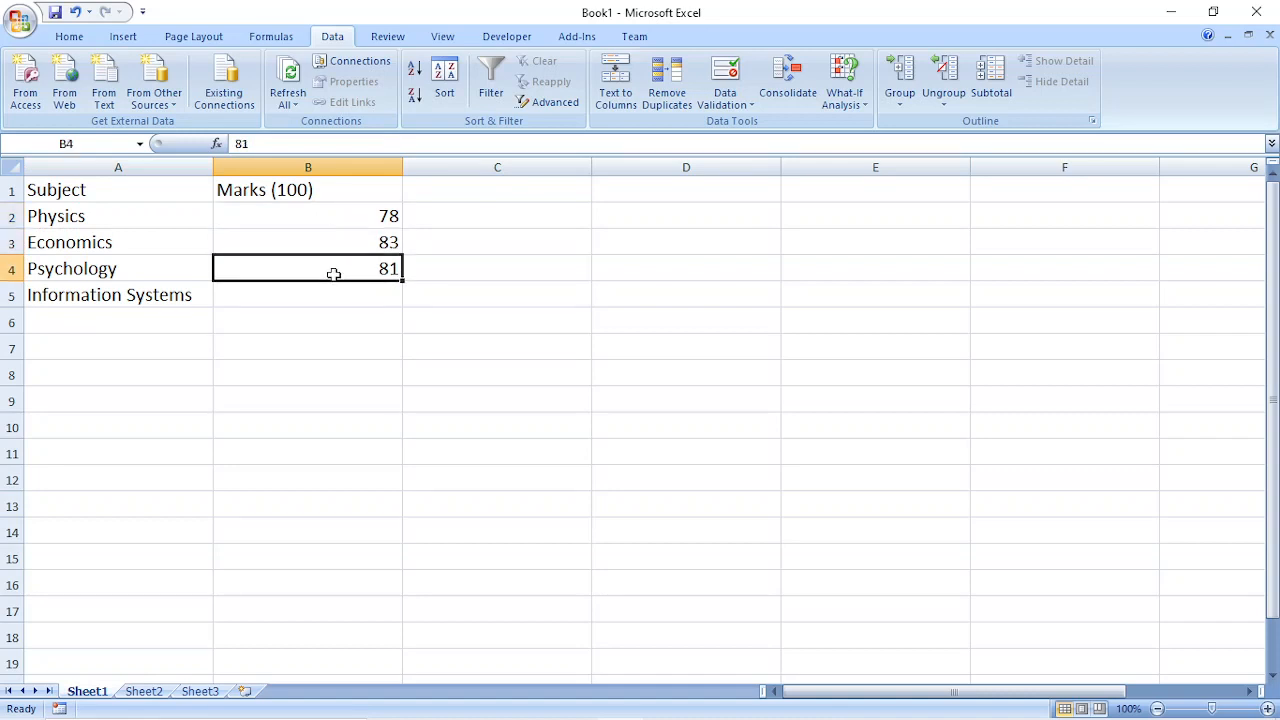
click(188, 296)
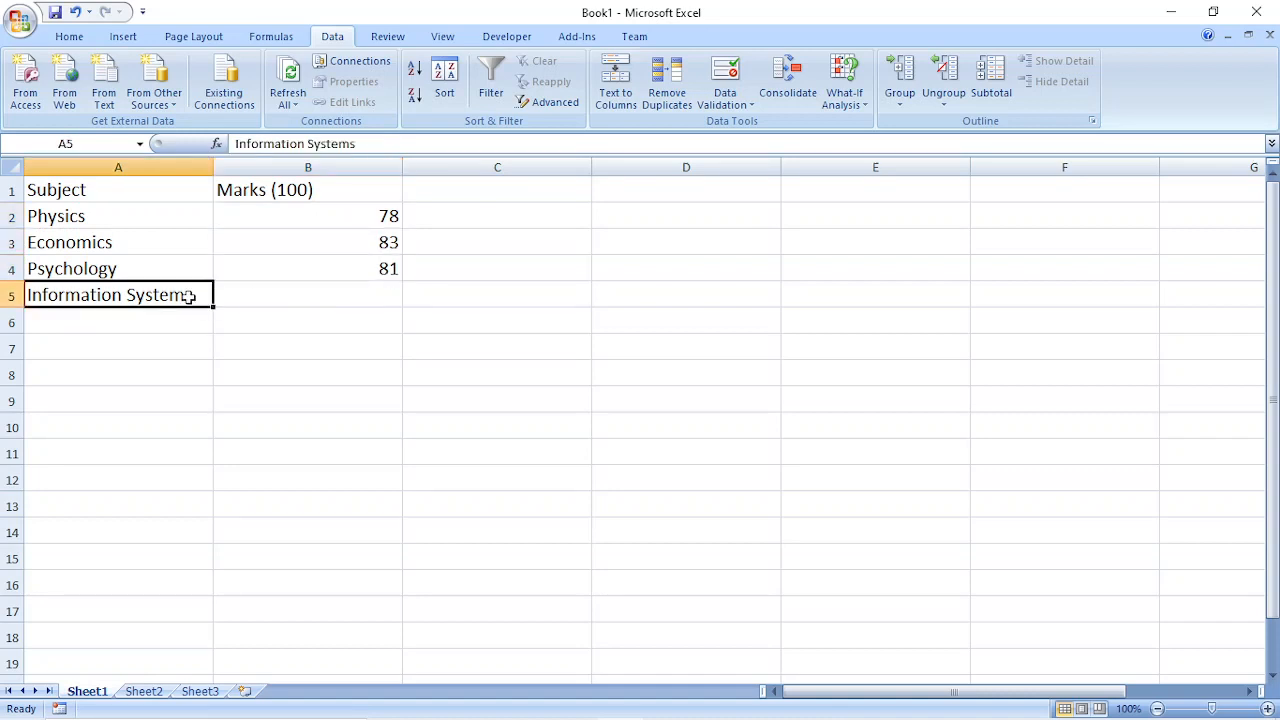
click(317, 295)
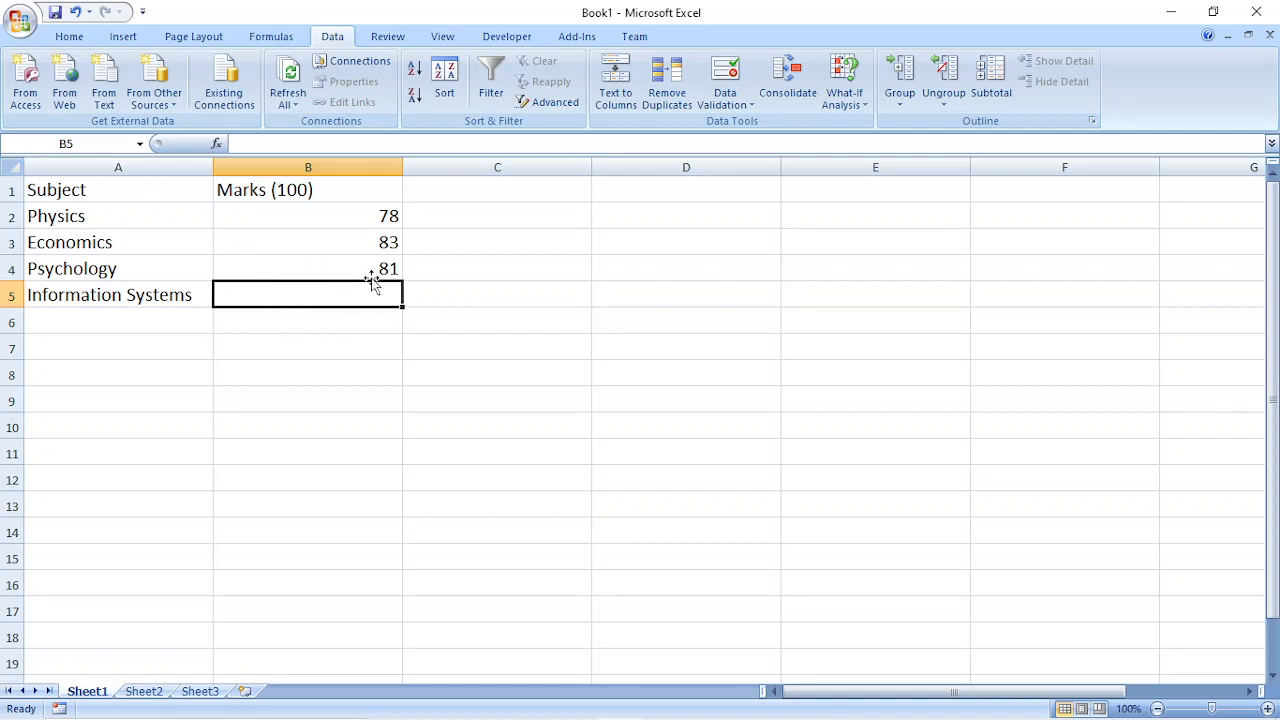
click(331, 322)
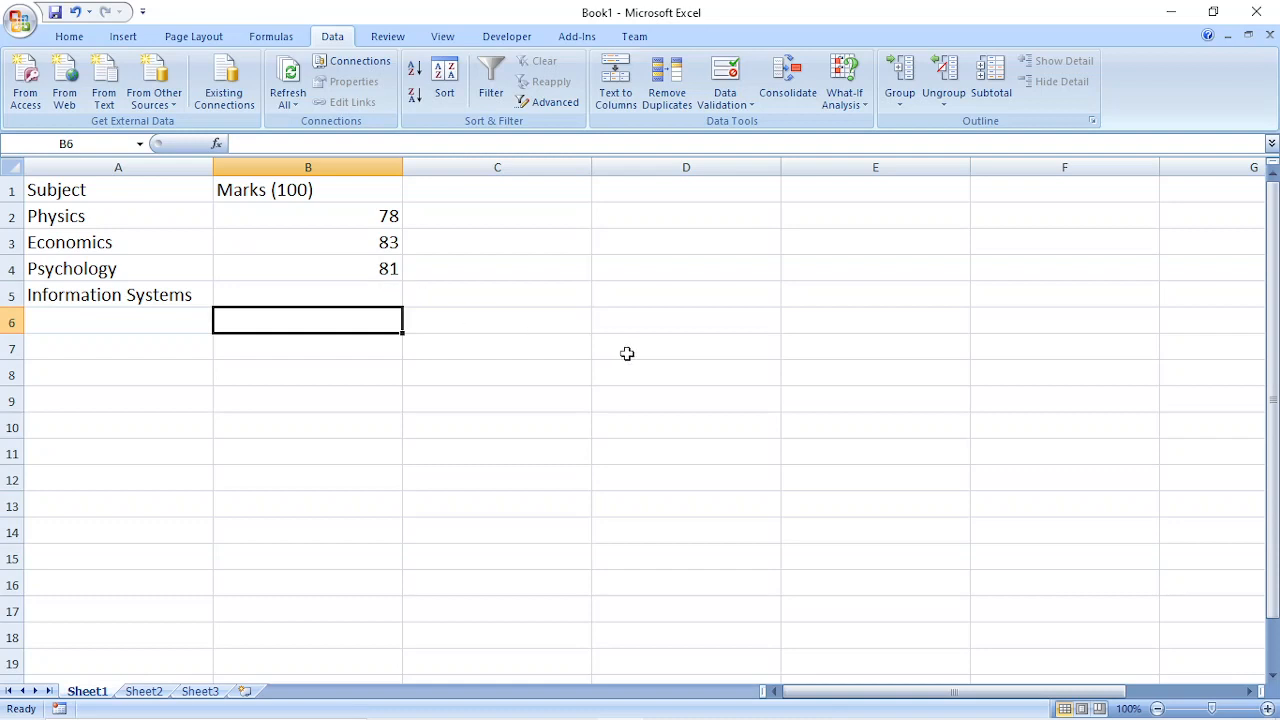
Step: Enter the formula =AVERAGE(B2:B5) in B6 to average the subject marks
text(=)
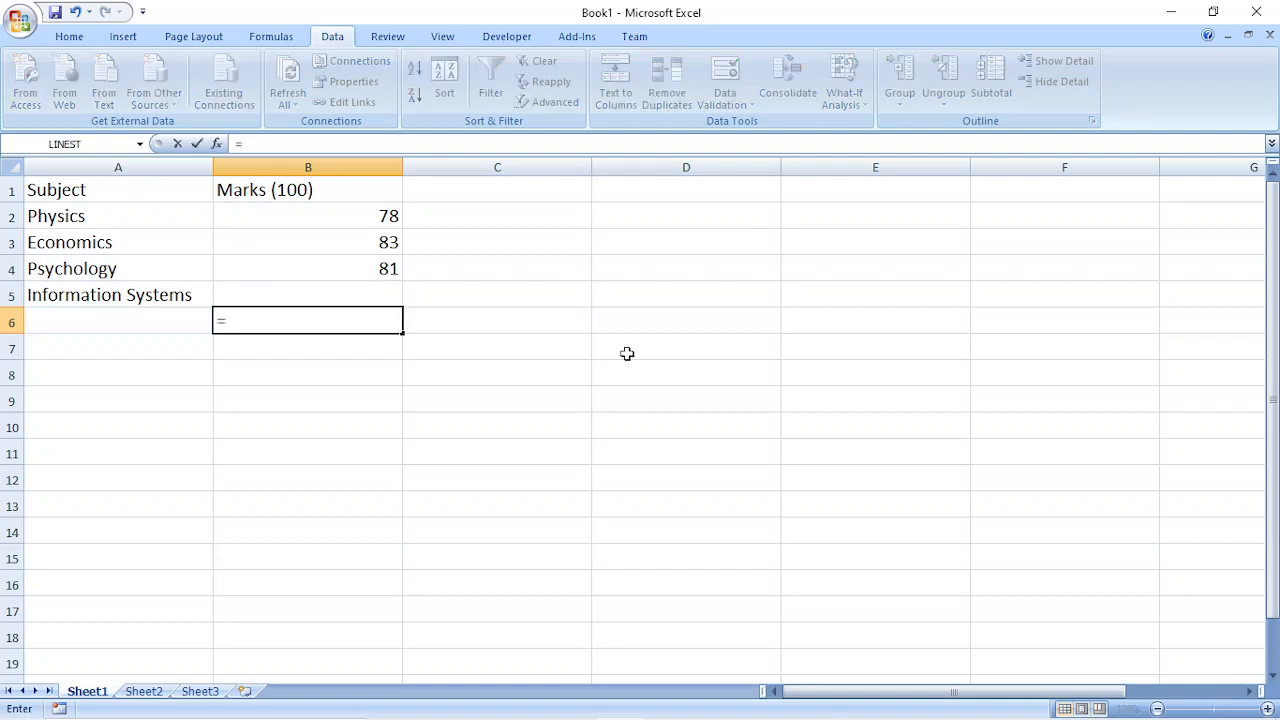
text(AVE)
key(Down)
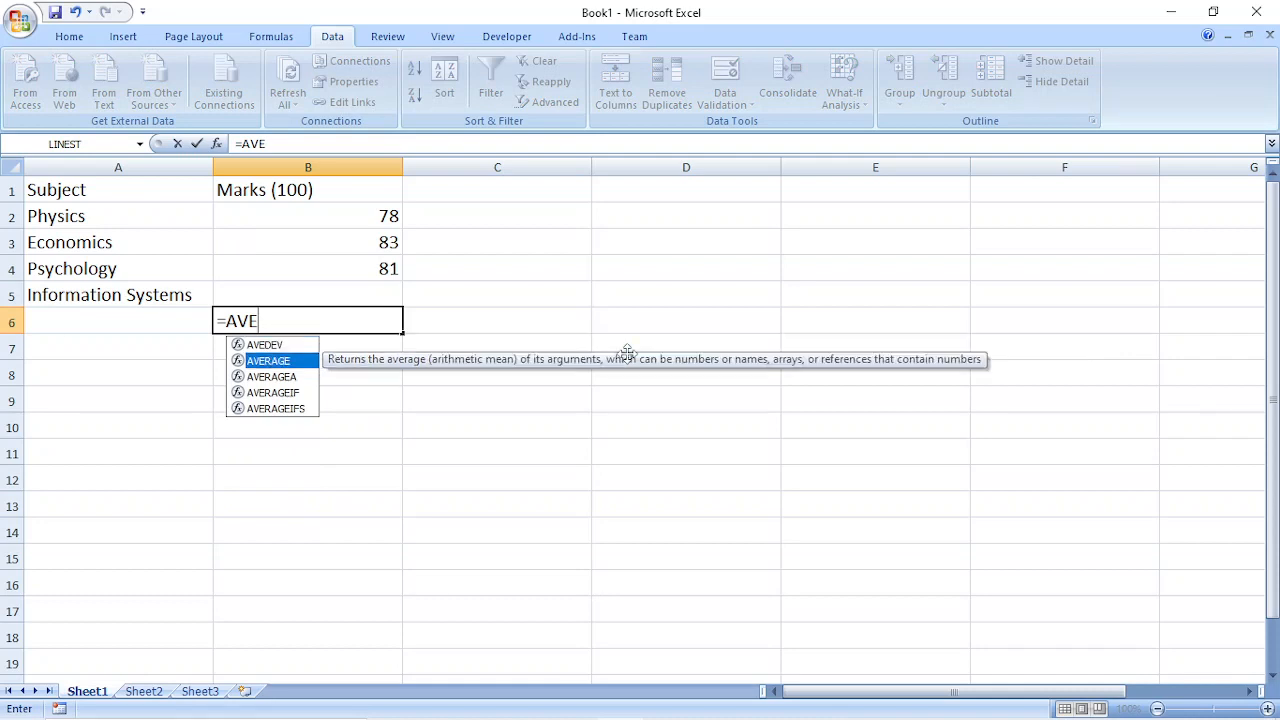
key(Return)
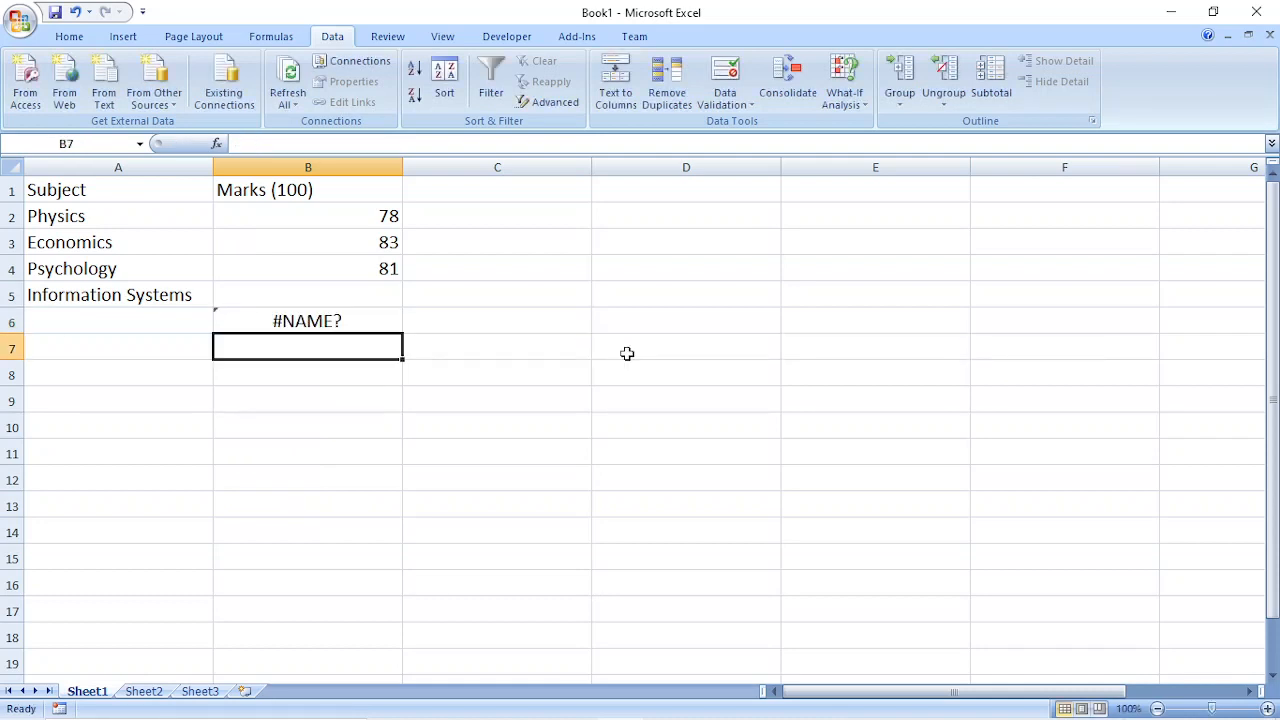
double_click(371, 320)
text(RAGE()
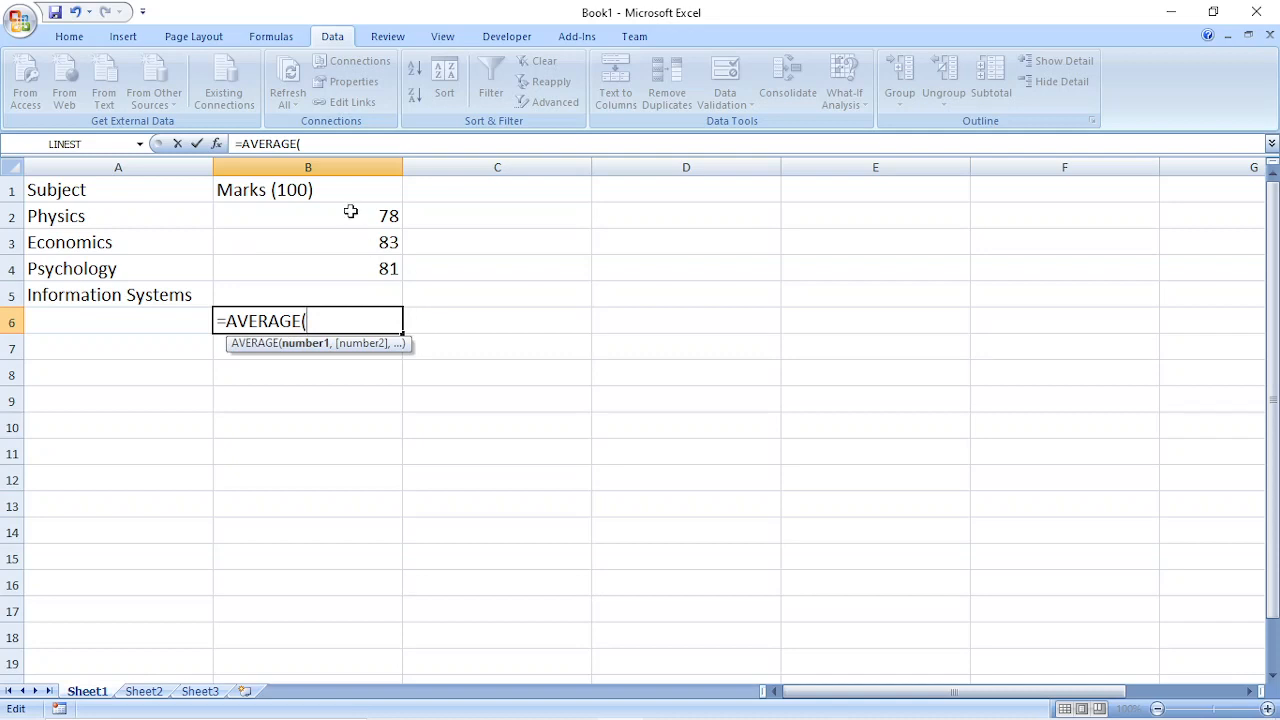
drag(363, 211, 370, 292)
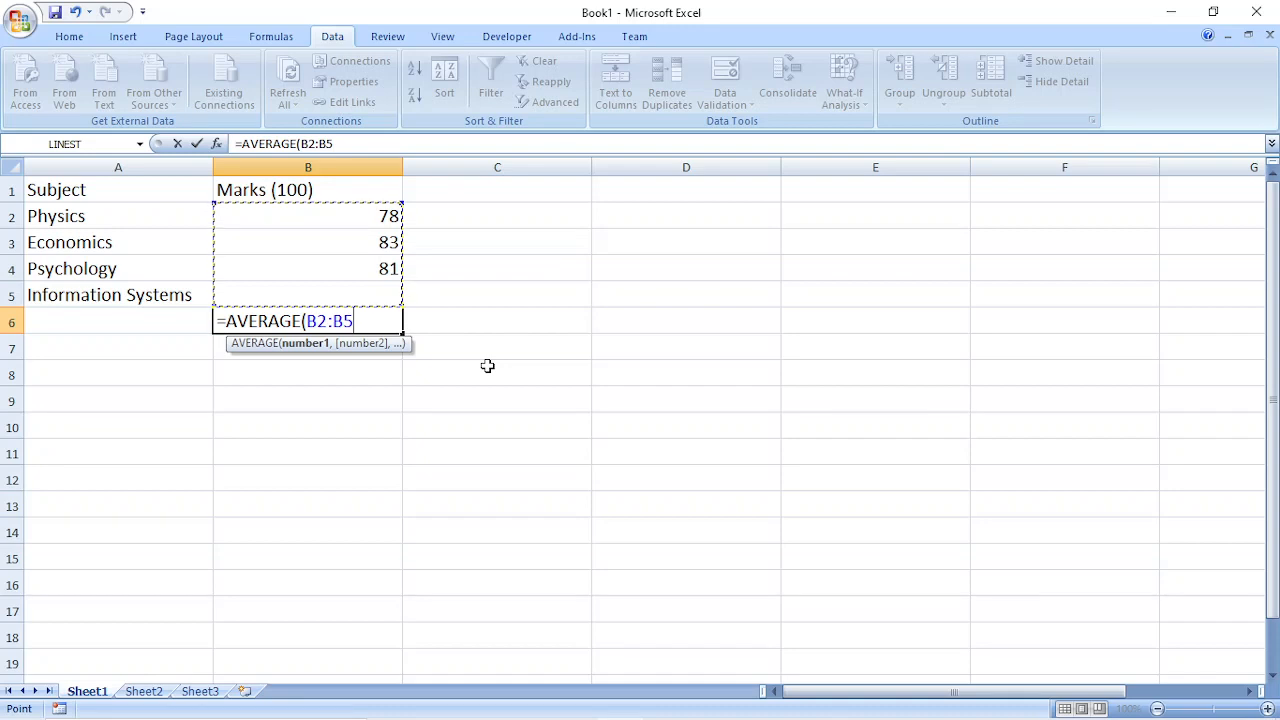
text())
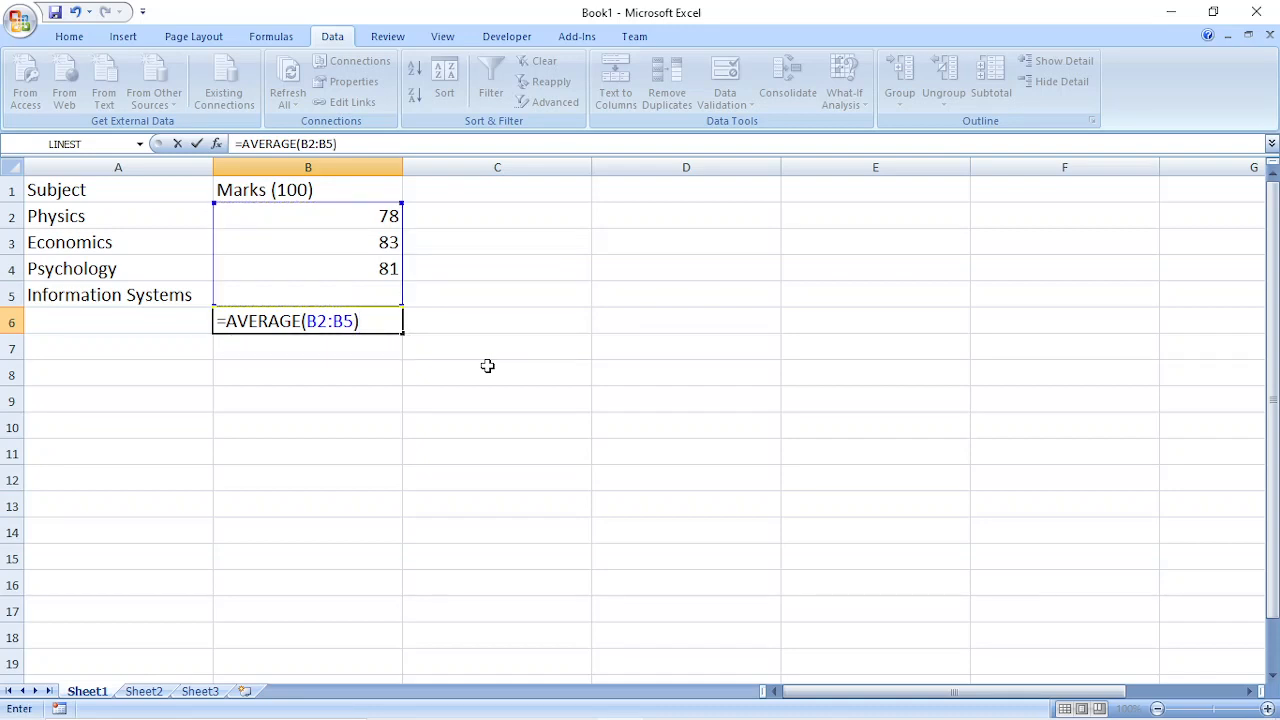
key(Return)
Step: Reduce the average in B6 to two decimal places
click(331, 321)
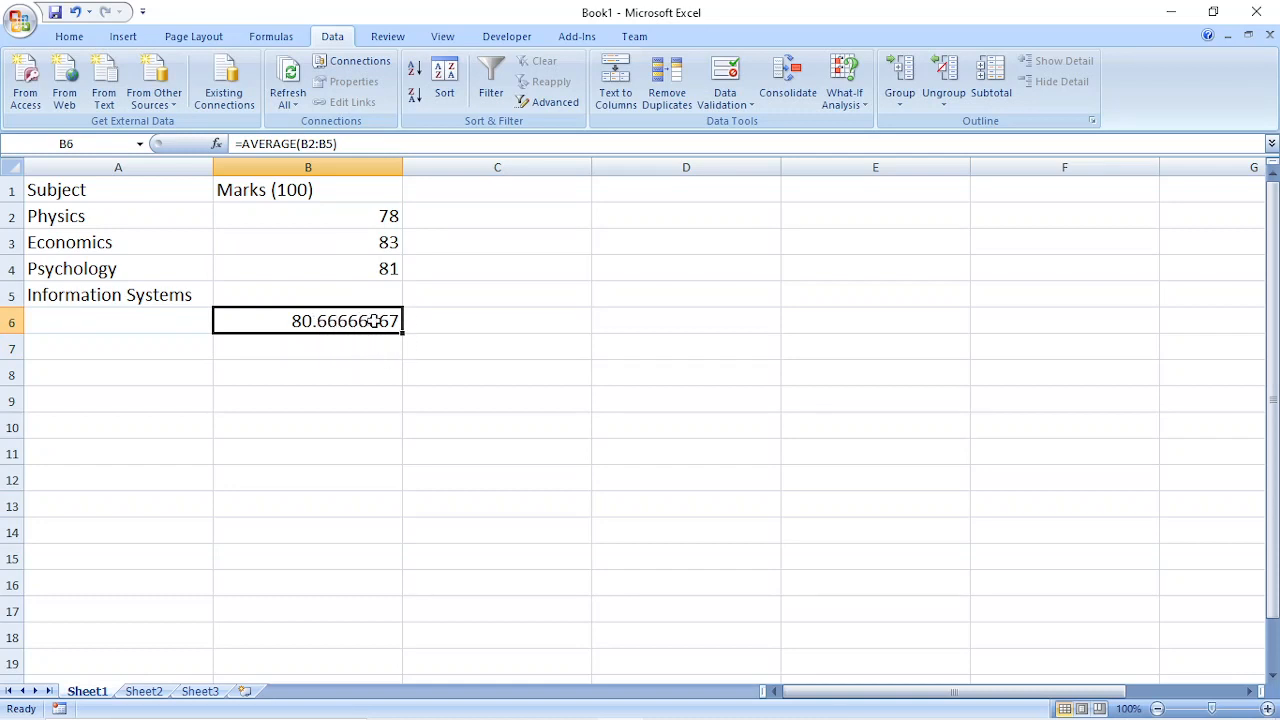
click(74, 38)
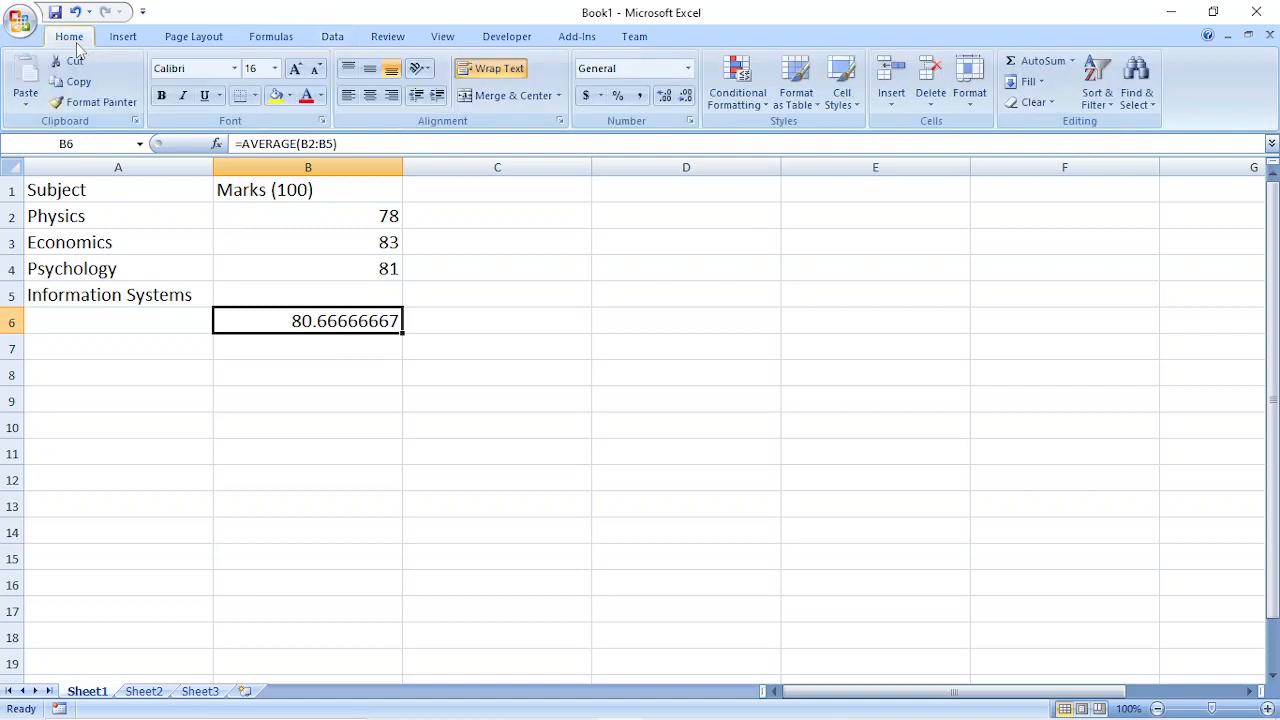
click(686, 100)
click(686, 100)
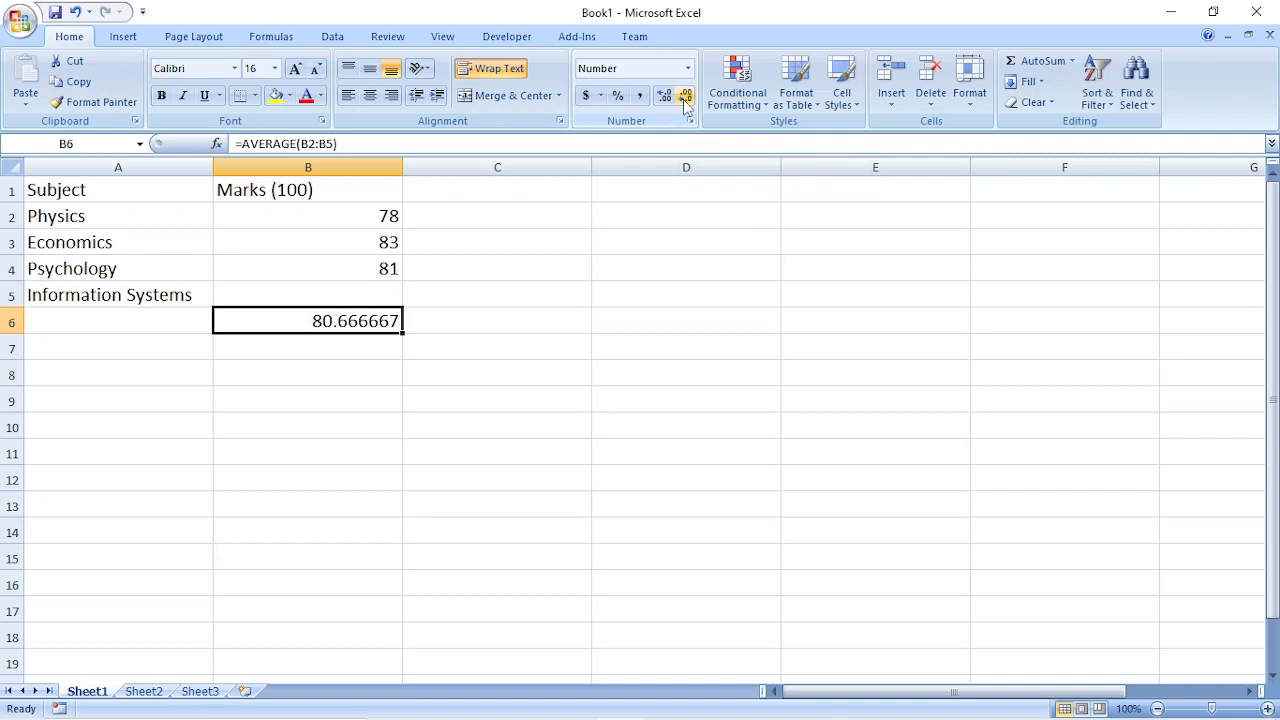
click(686, 100)
click(686, 100)
click(686, 100)
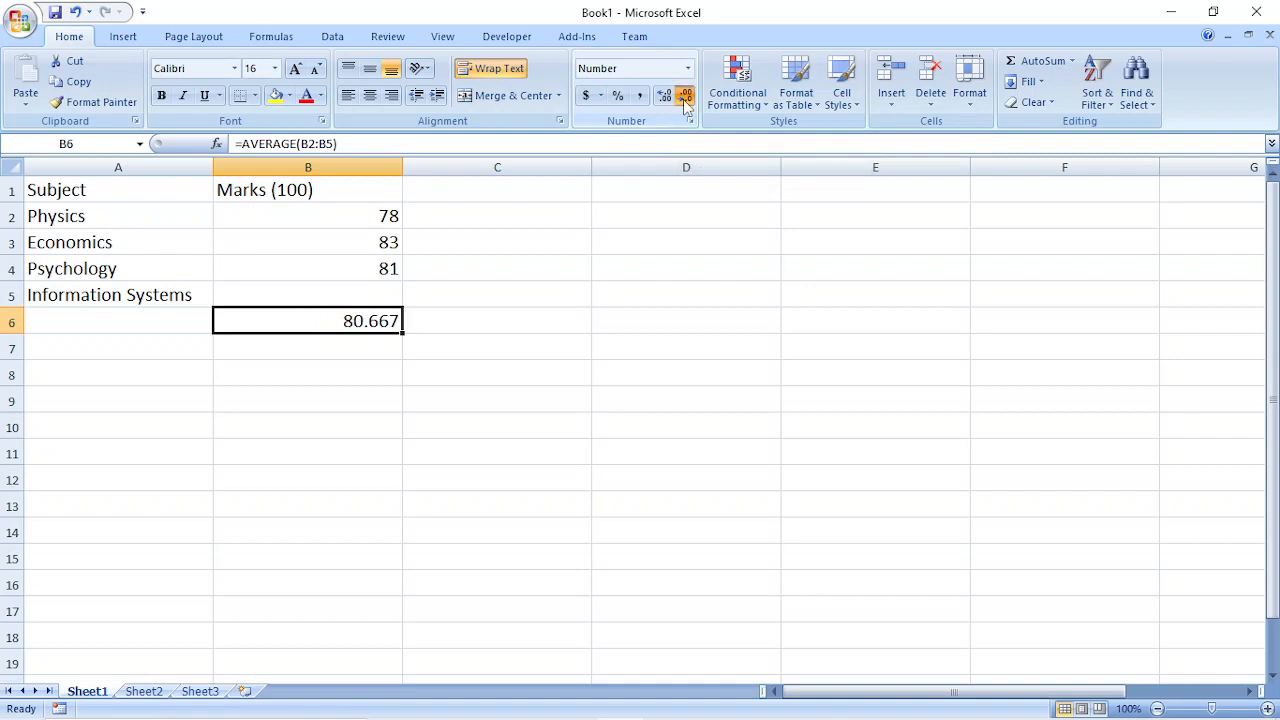
click(686, 100)
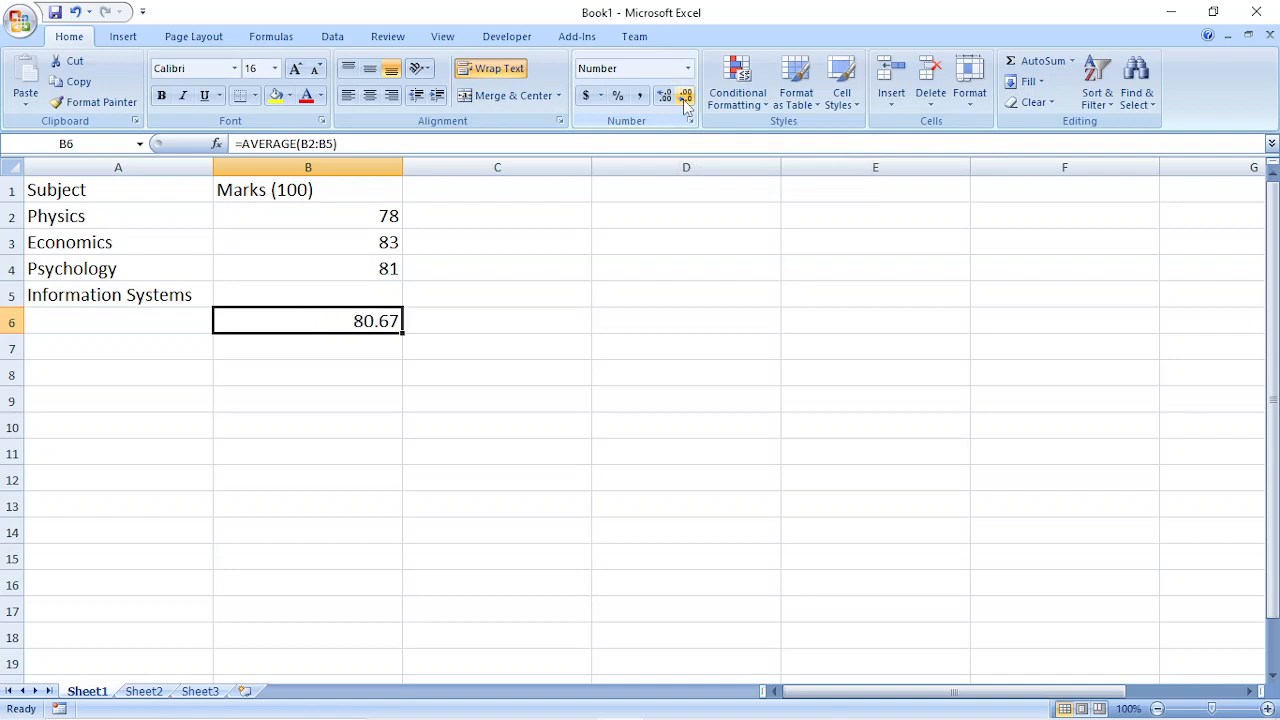
Step: Examine the empty Information Systems mark cell B5 and the average formula in B6
click(371, 351)
click(283, 320)
click(286, 277)
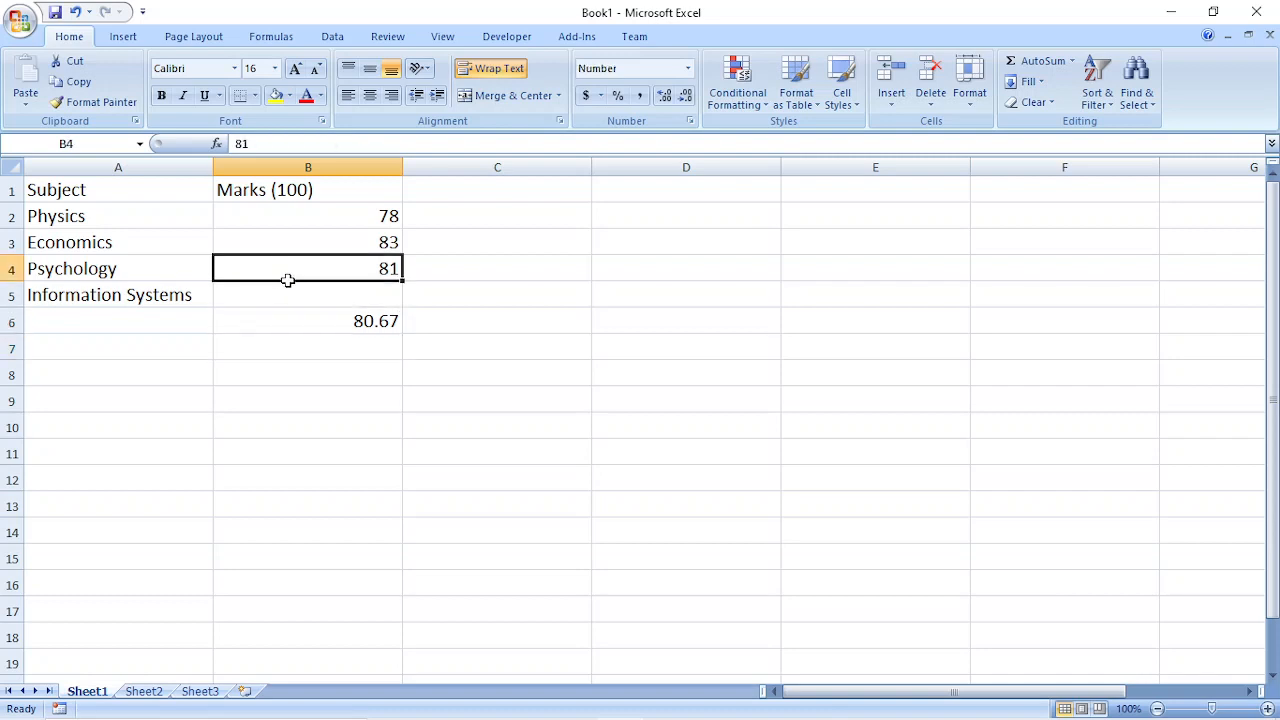
click(306, 297)
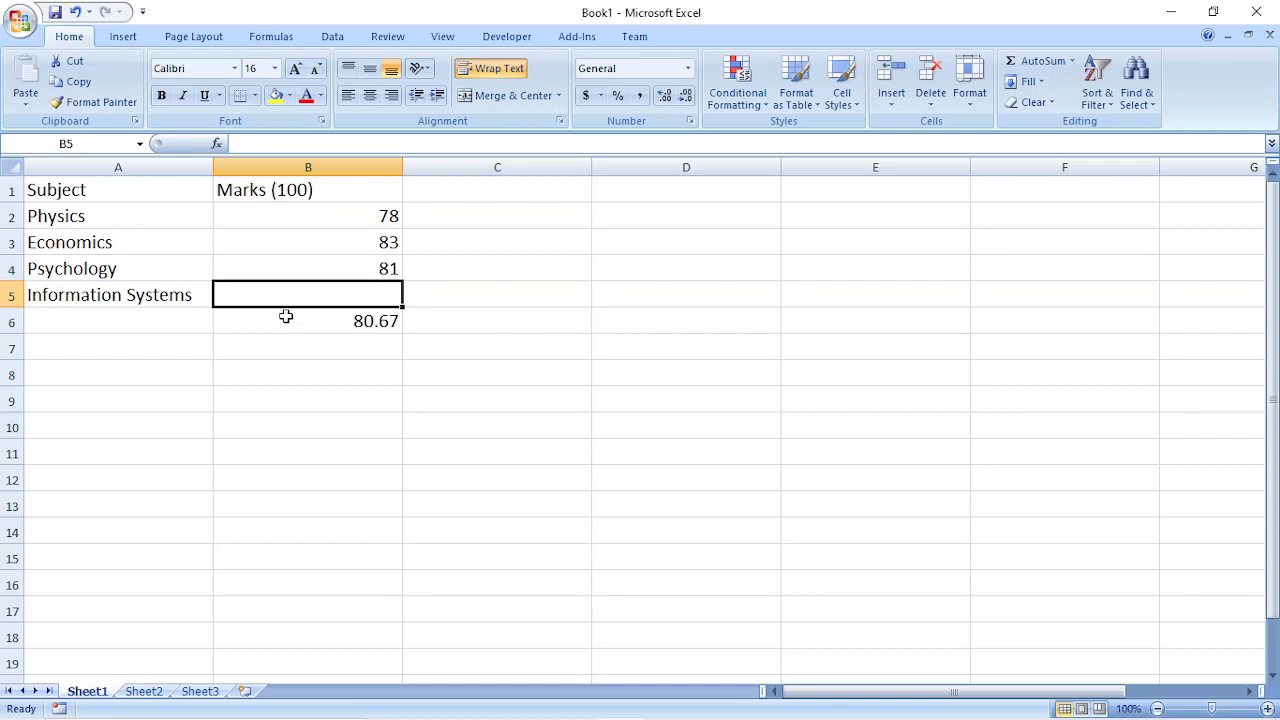
click(285, 324)
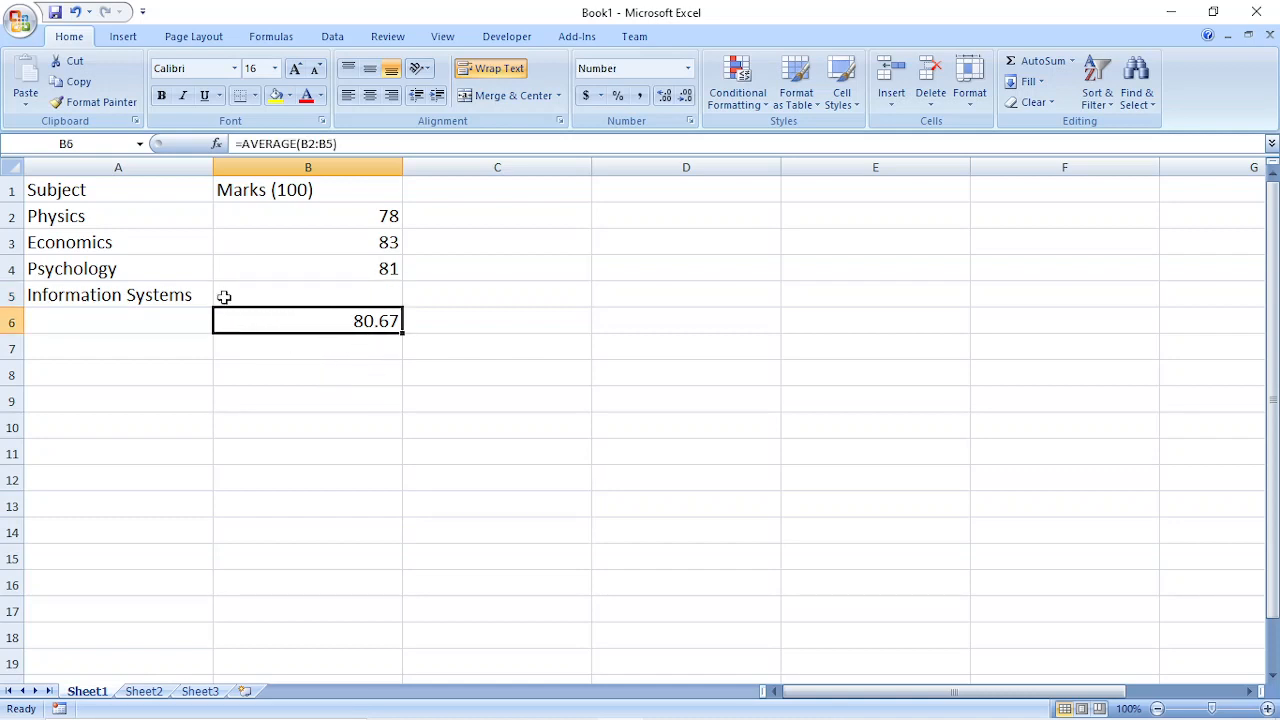
click(184, 290)
click(348, 290)
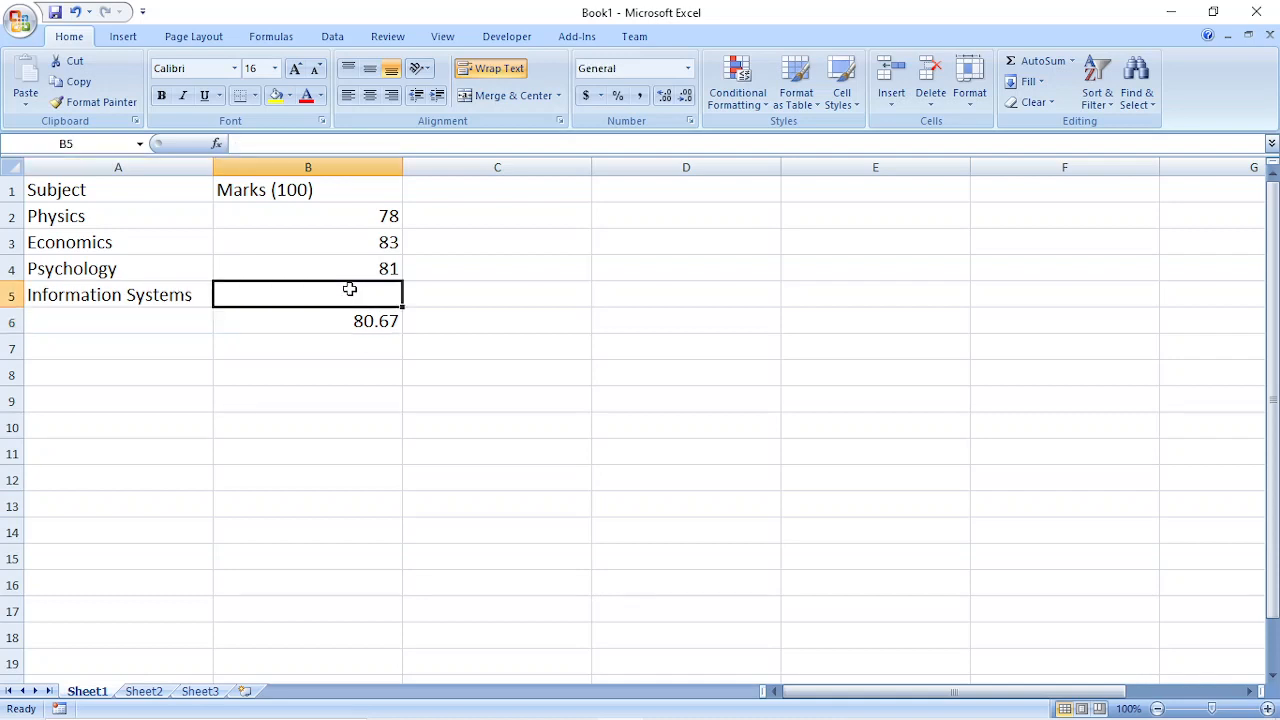
click(170, 298)
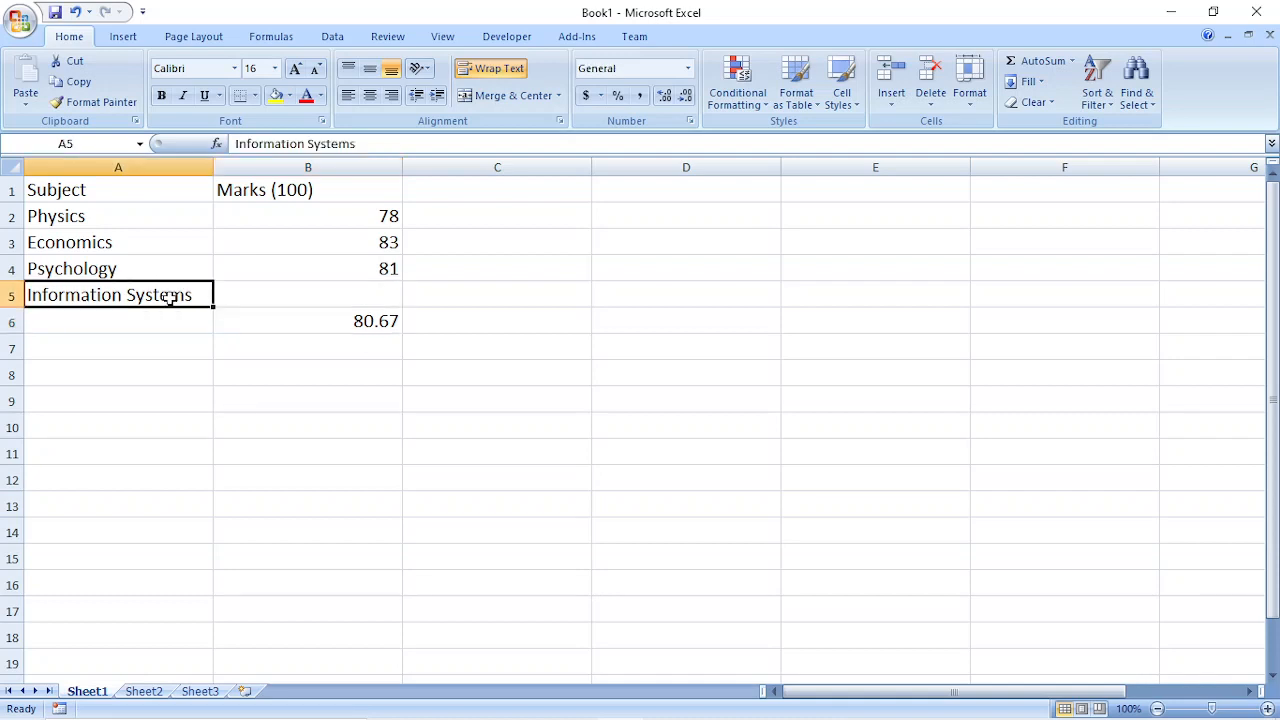
click(315, 300)
click(313, 315)
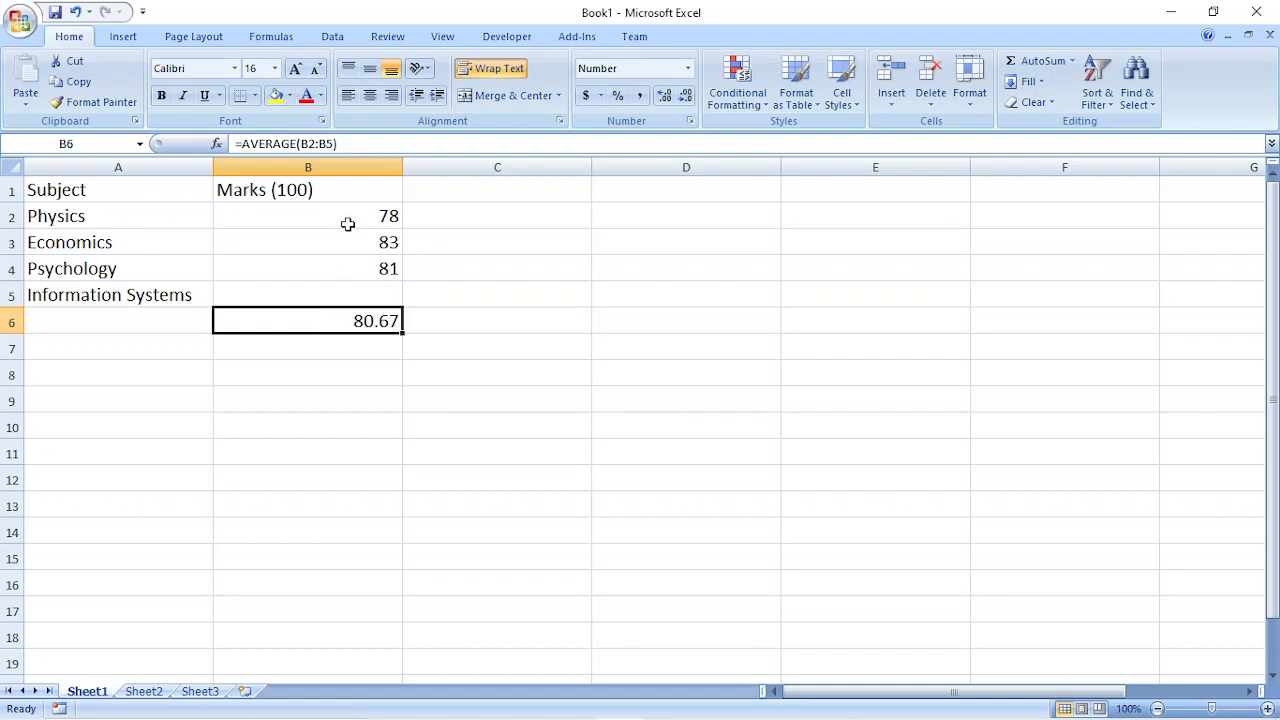
Step: Start a Goal Seek from What-If Analysis and make the average cell B6 its set cell
click(344, 292)
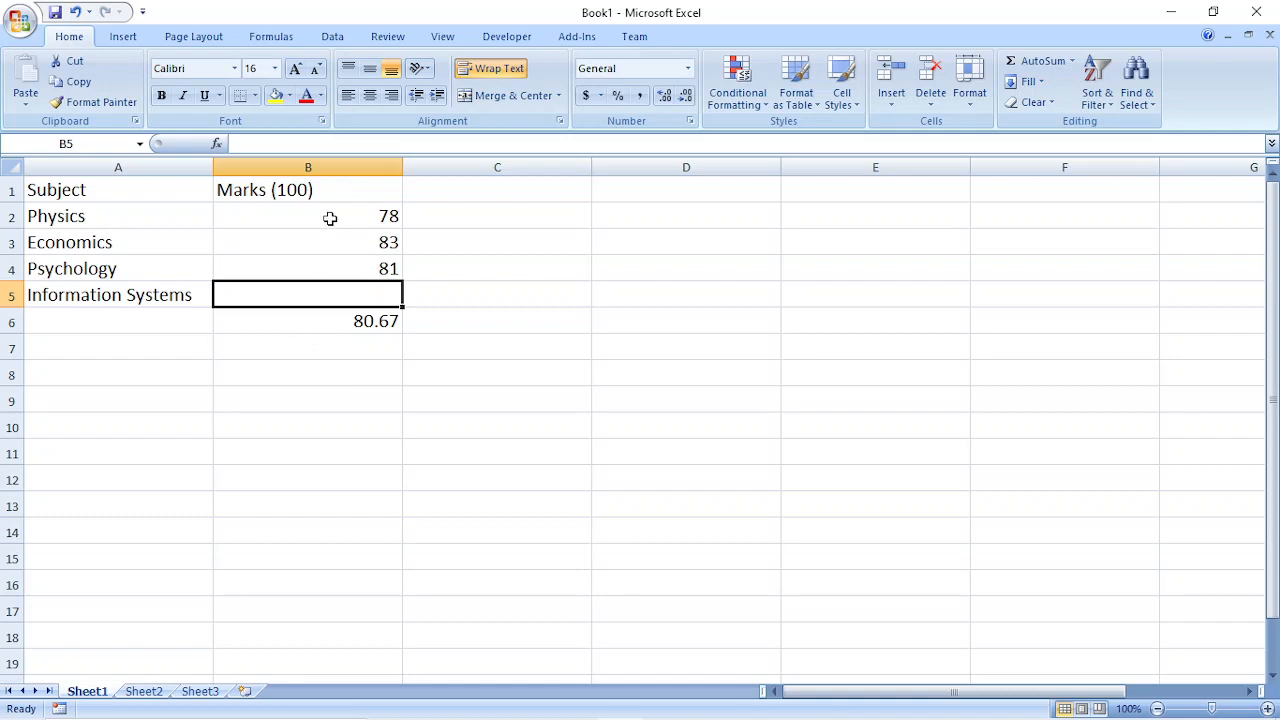
click(338, 38)
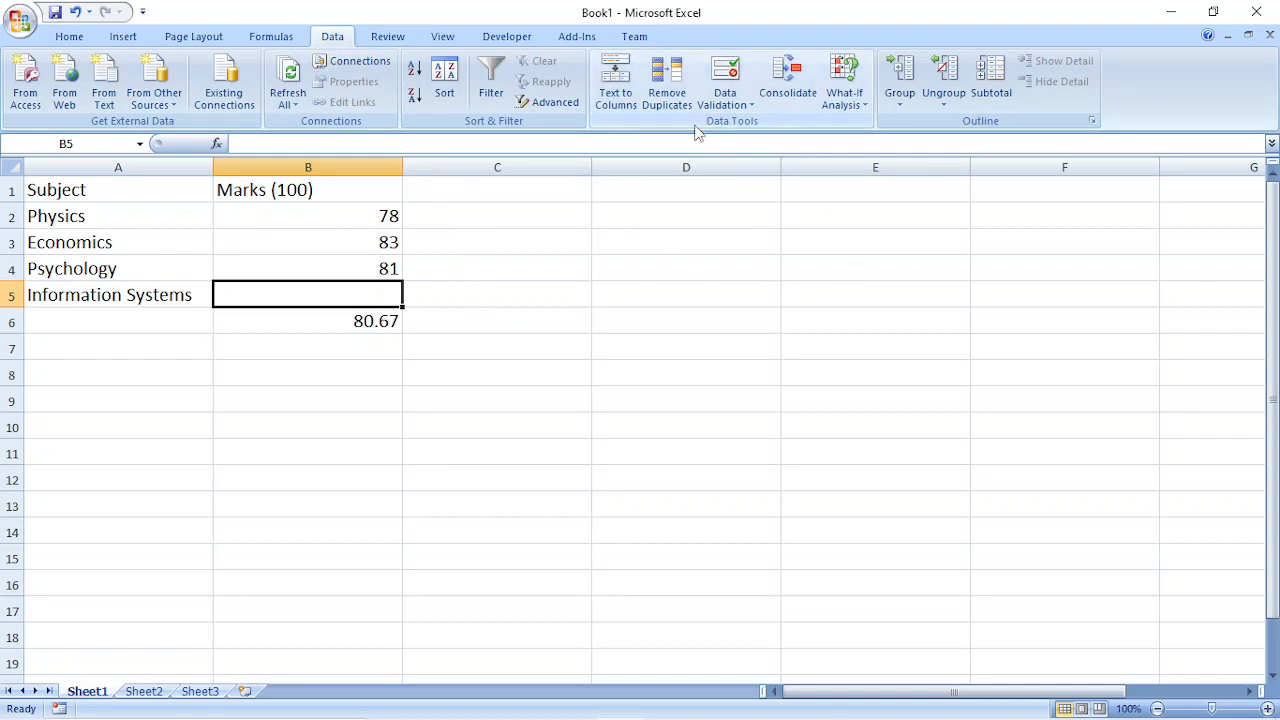
click(845, 104)
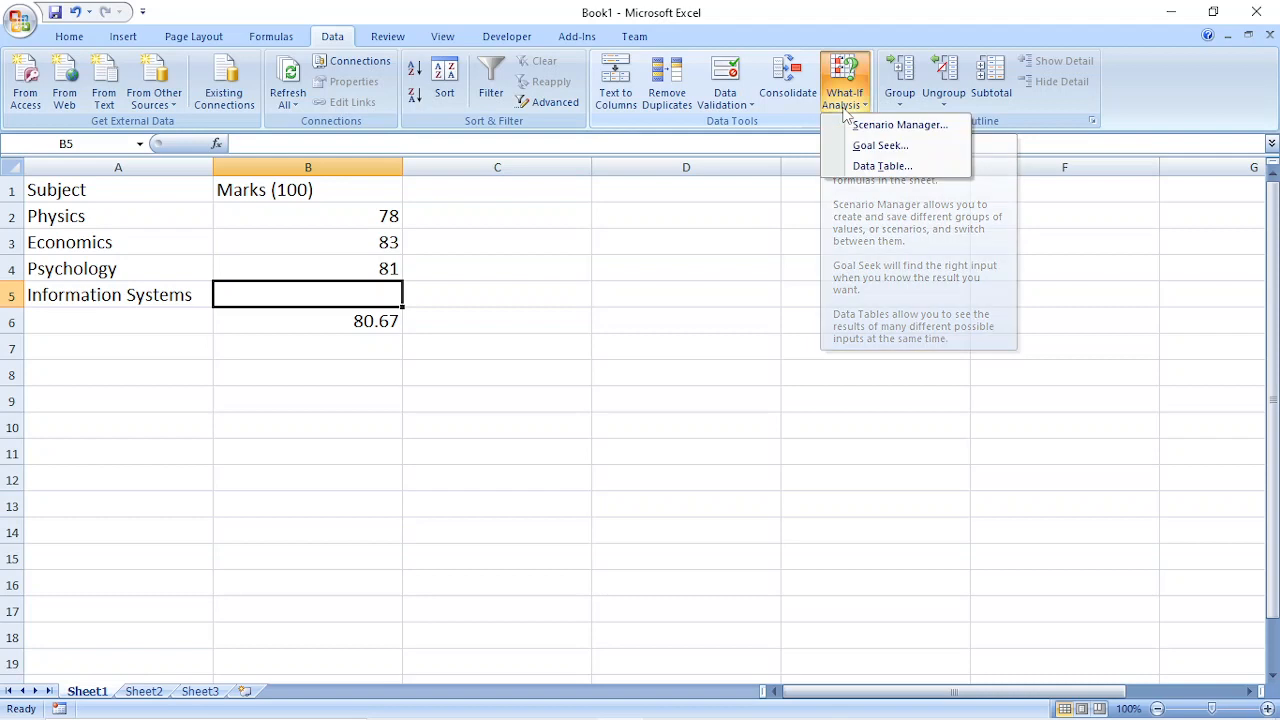
click(880, 146)
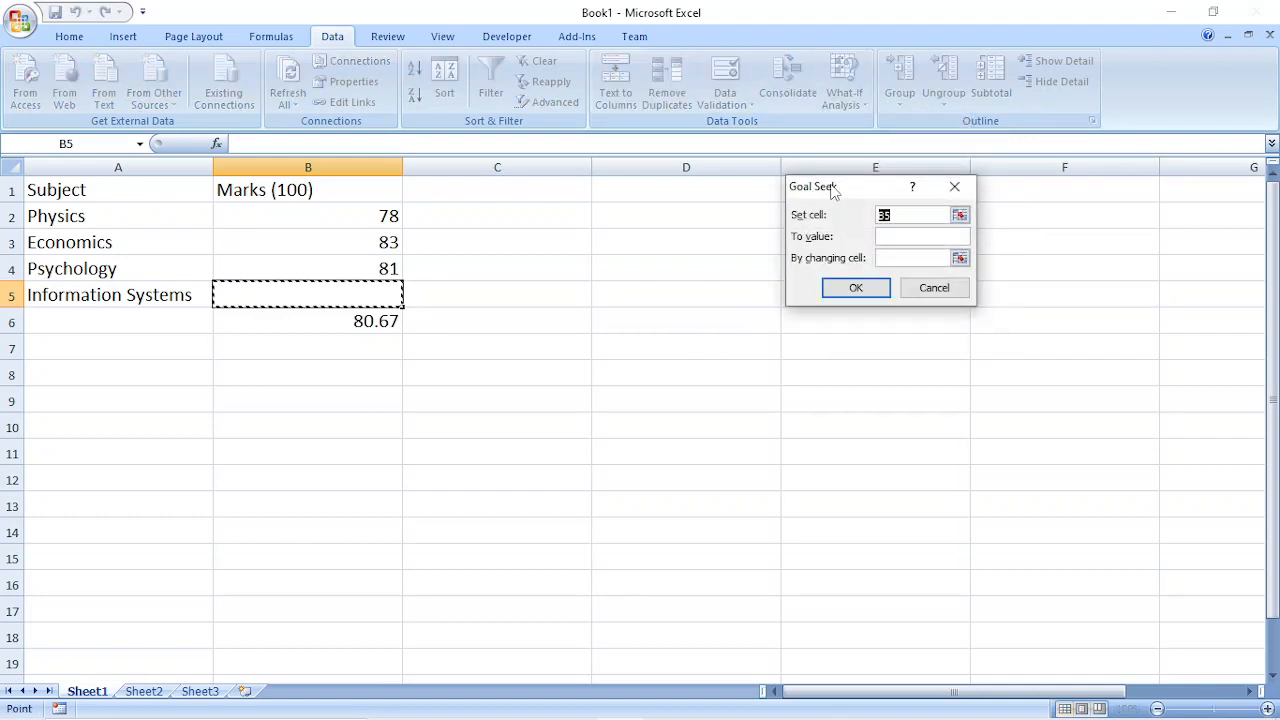
drag(833, 191, 645, 260)
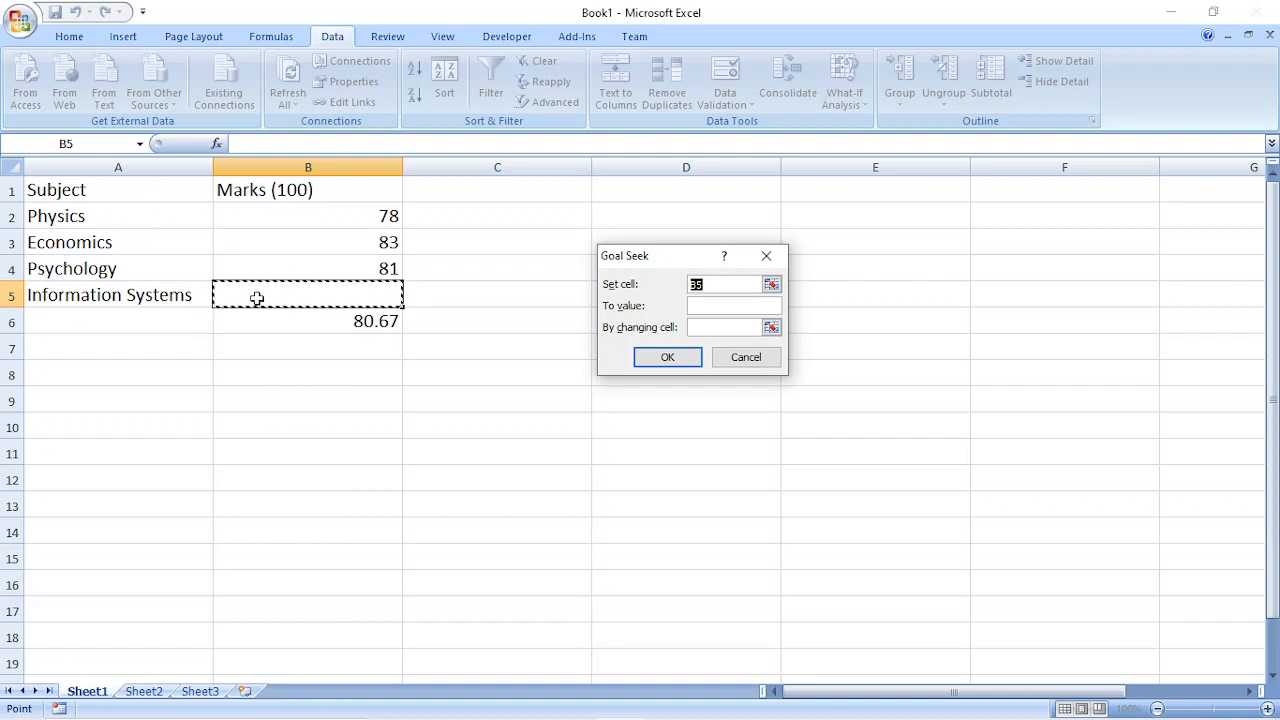
click(718, 285)
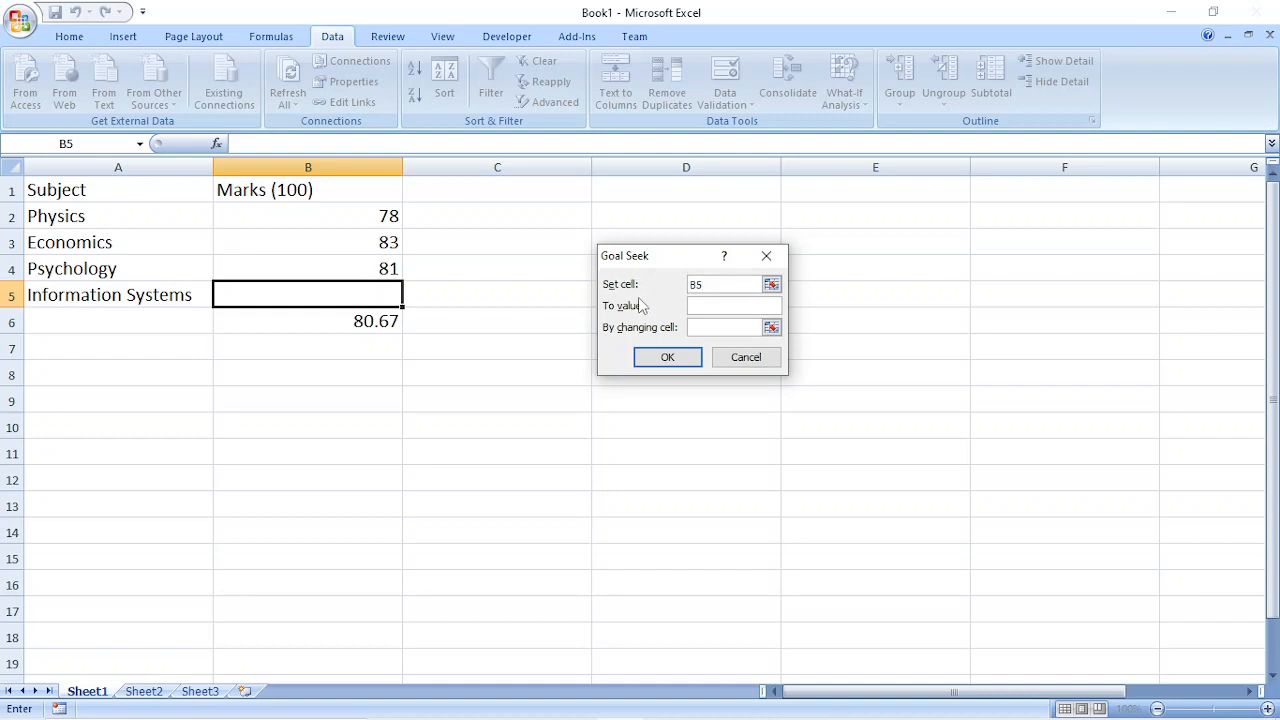
click(714, 303)
click(743, 285)
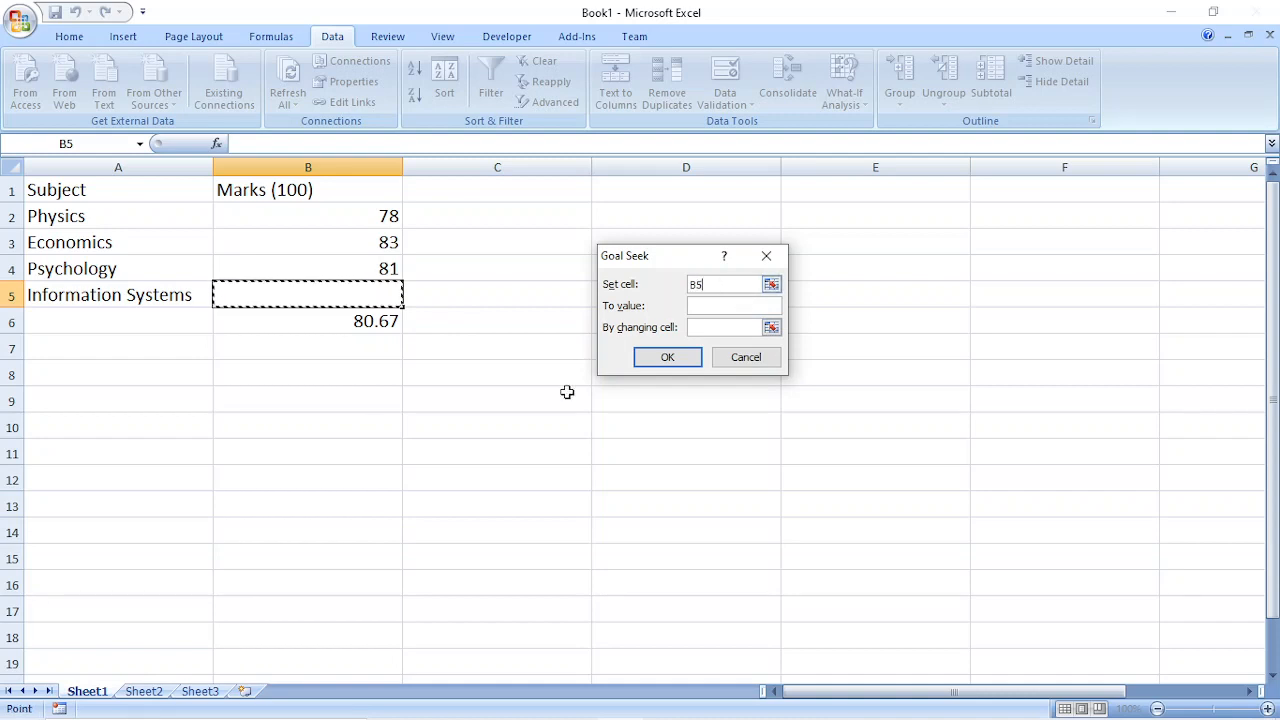
click(310, 321)
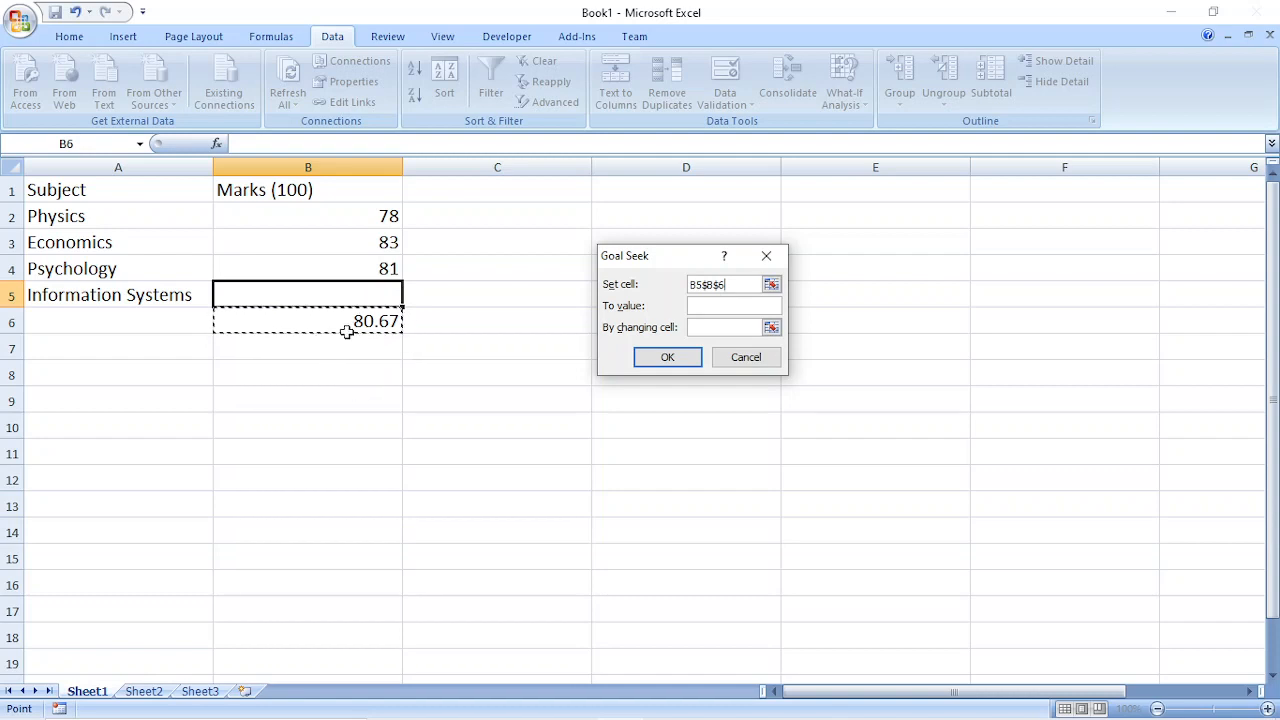
key(BackSpace)
key(BackSpace)
key(BackSpace)
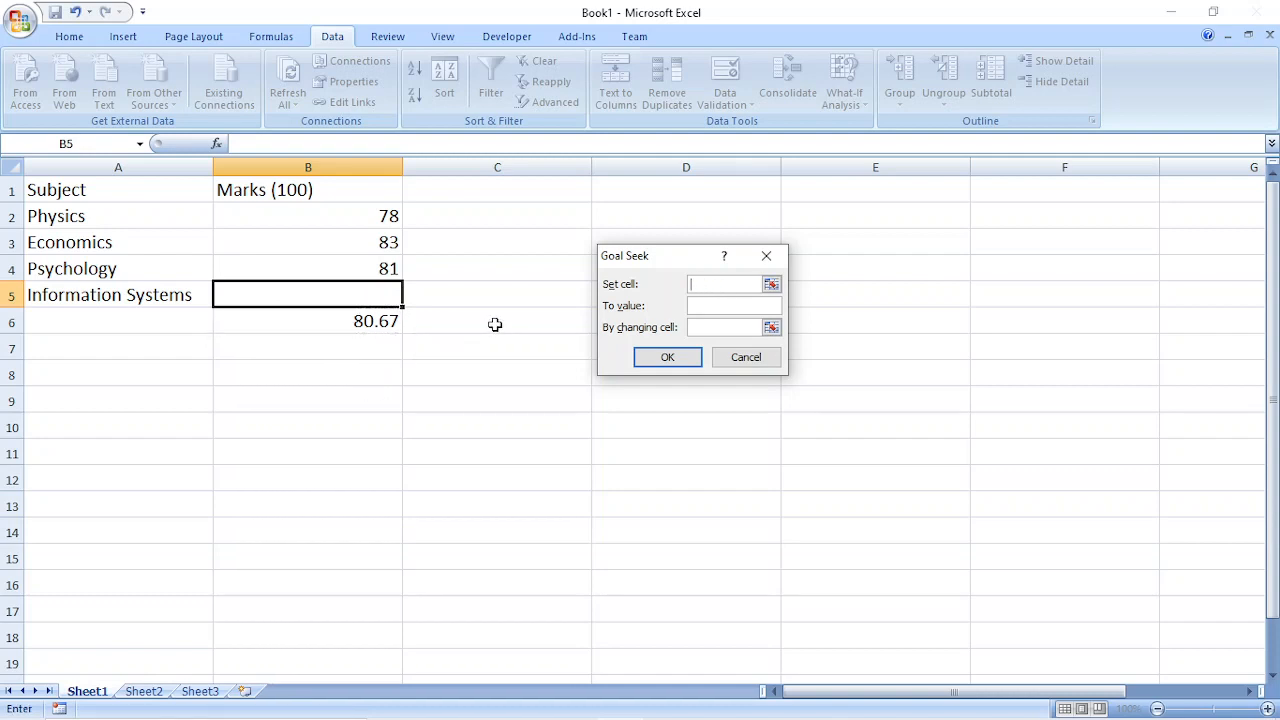
click(330, 318)
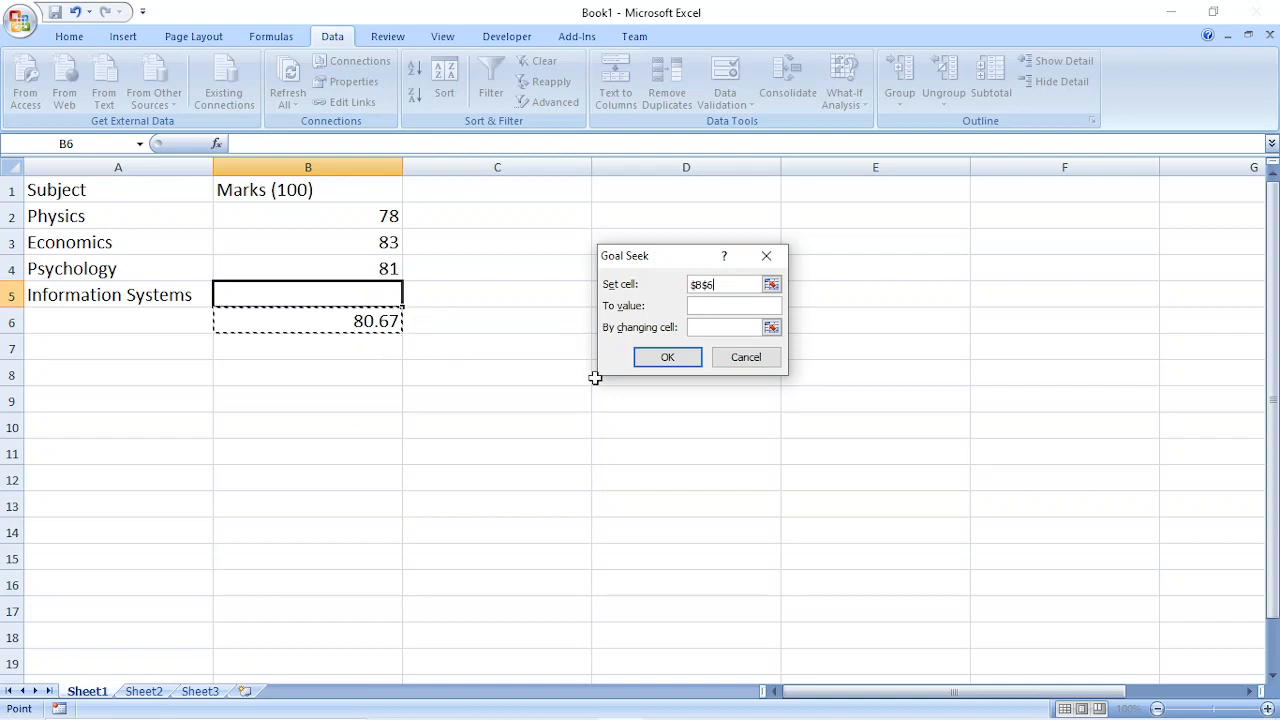
Step: Run Goal Seek to the value 85 by changing the Information Systems mark in B5, and accept the solution
click(714, 306)
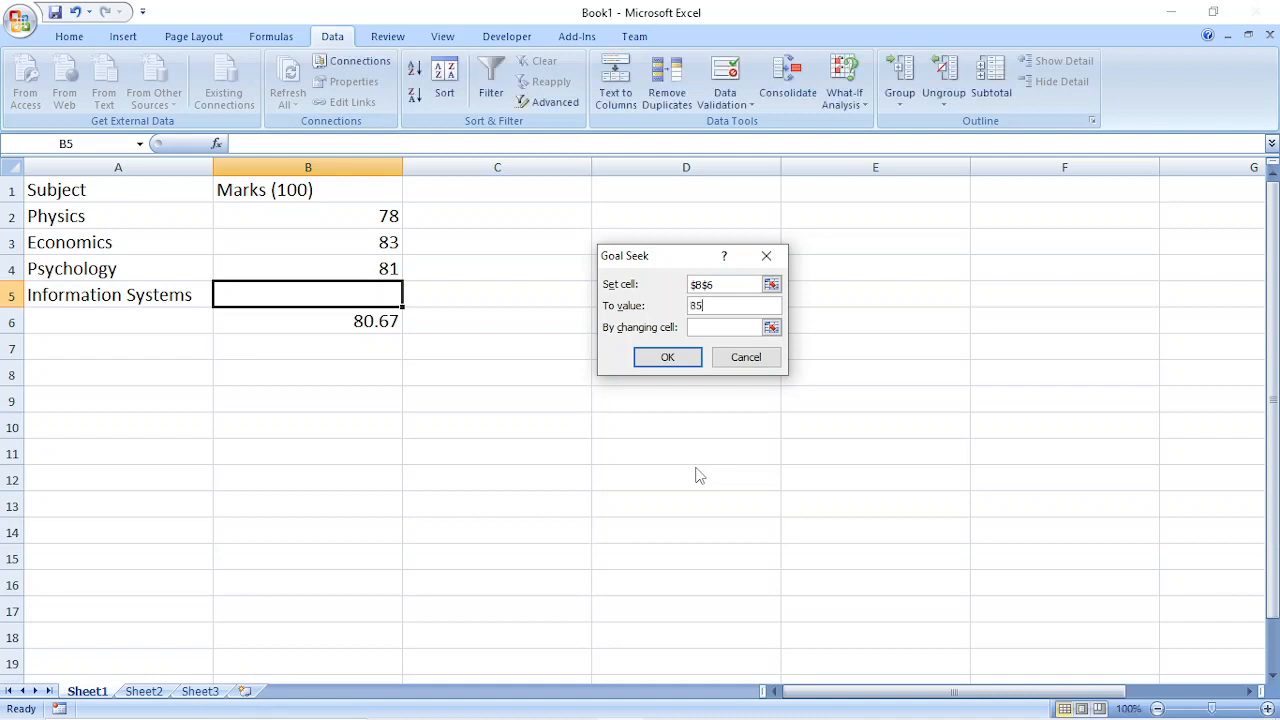
click(709, 333)
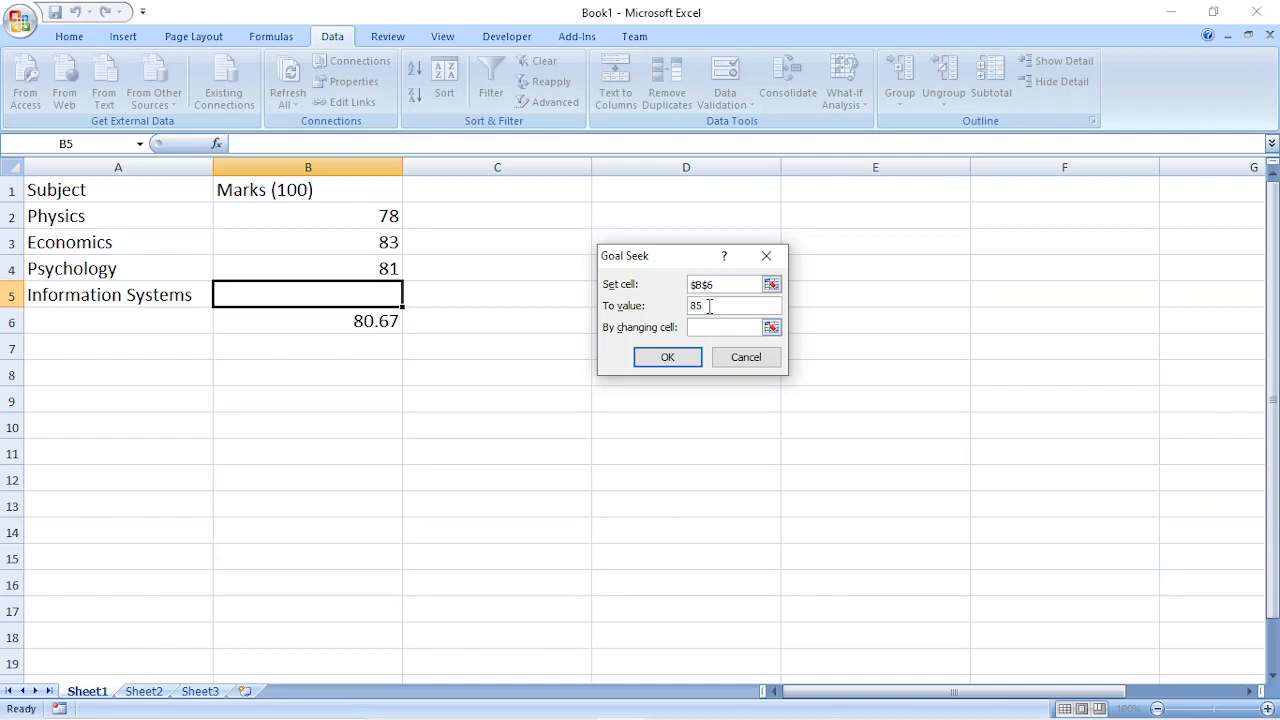
click(709, 306)
click(320, 296)
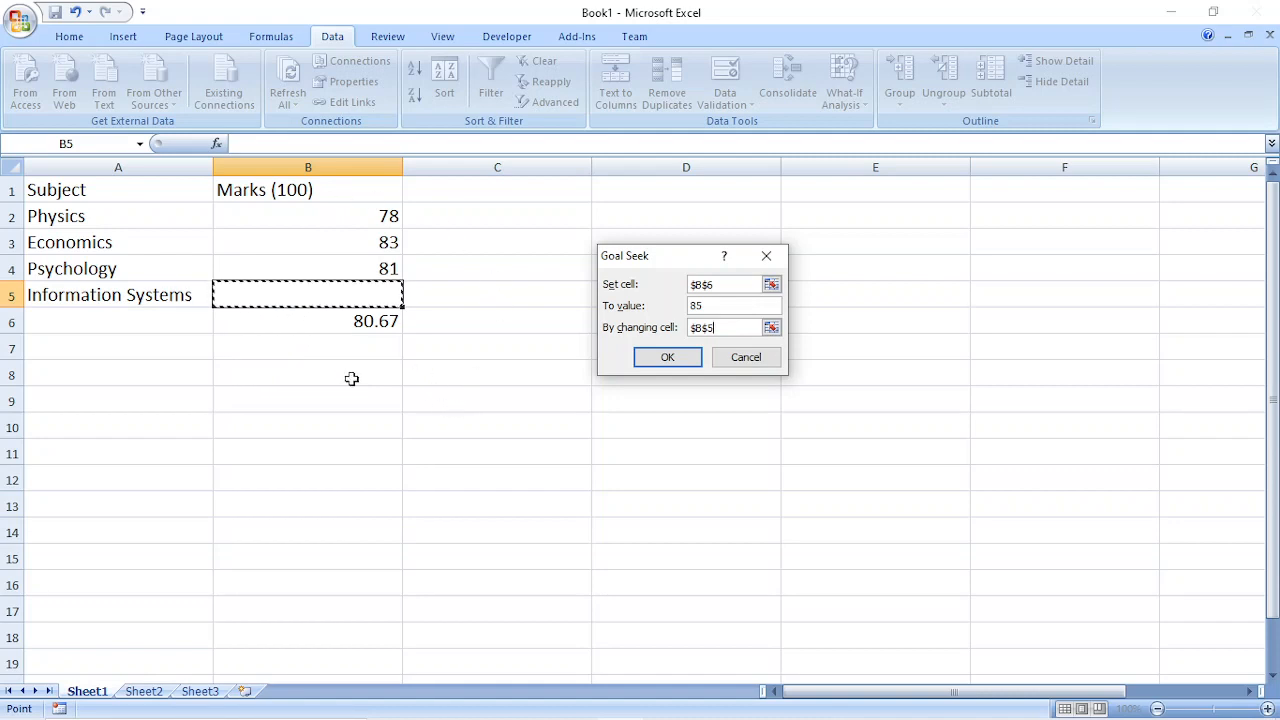
click(665, 357)
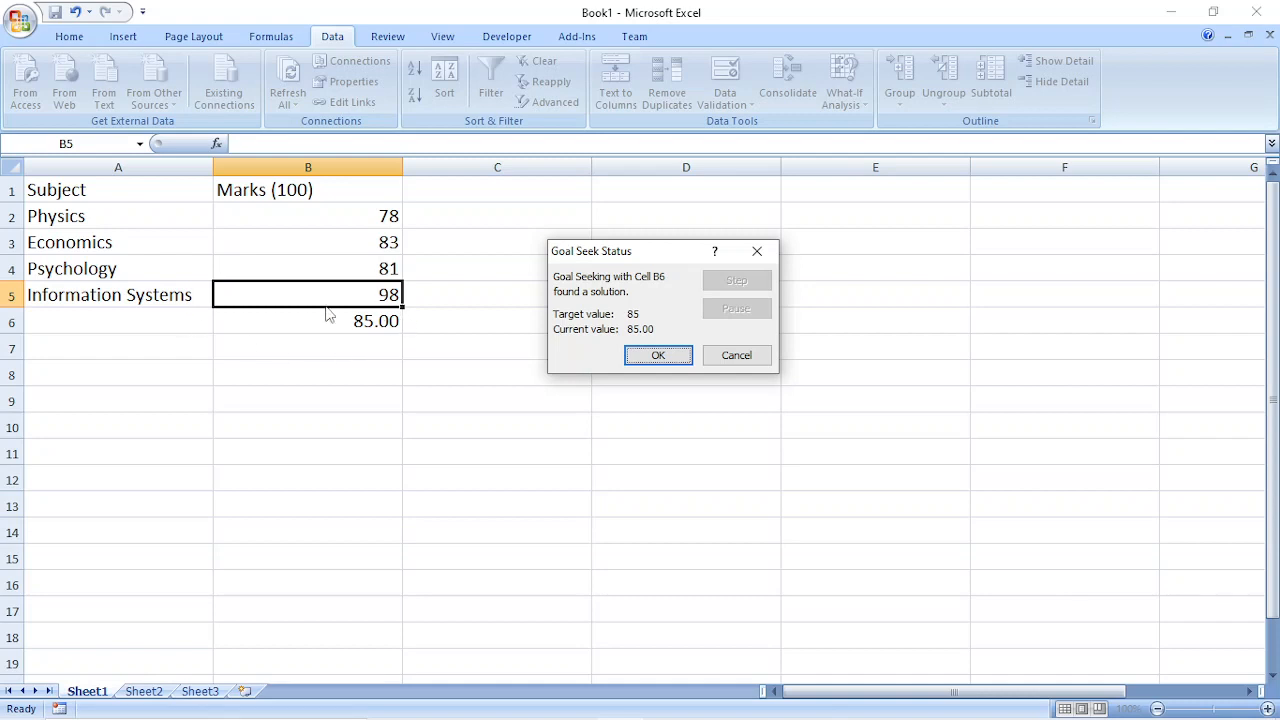
click(671, 357)
Step: Label the average row AVERAGE in A6
click(106, 320)
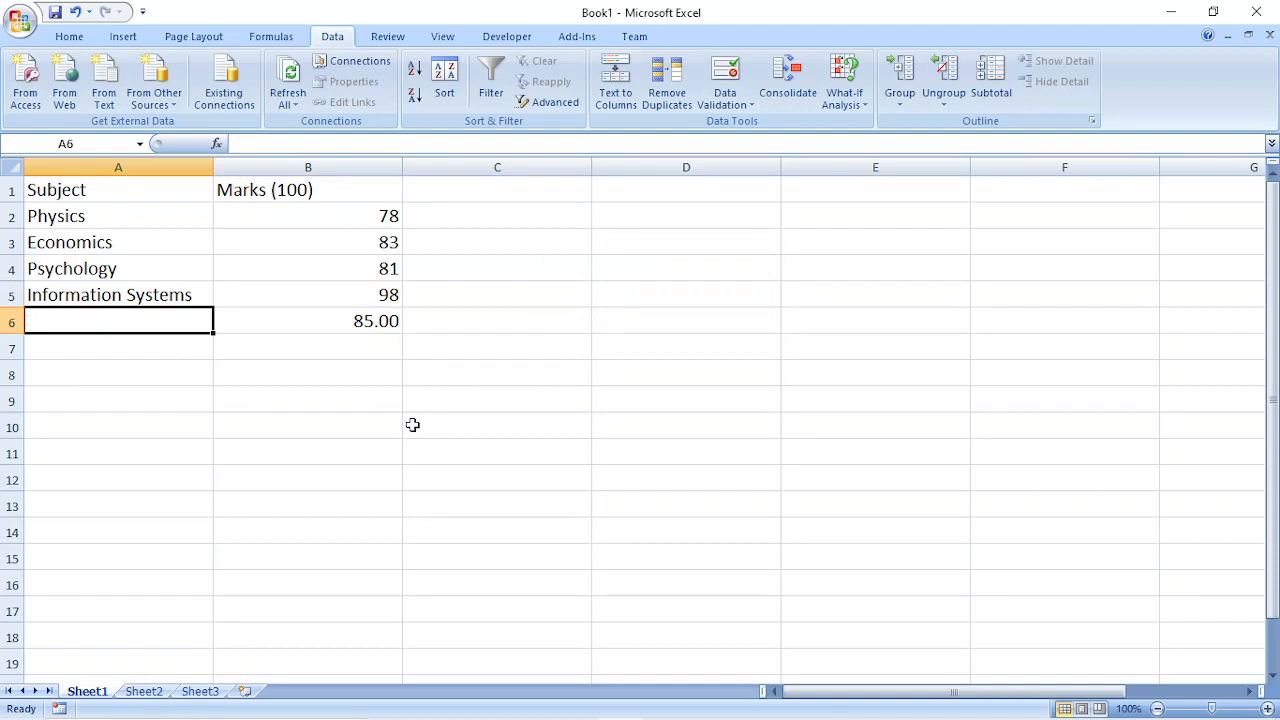
text(AVERAGE)
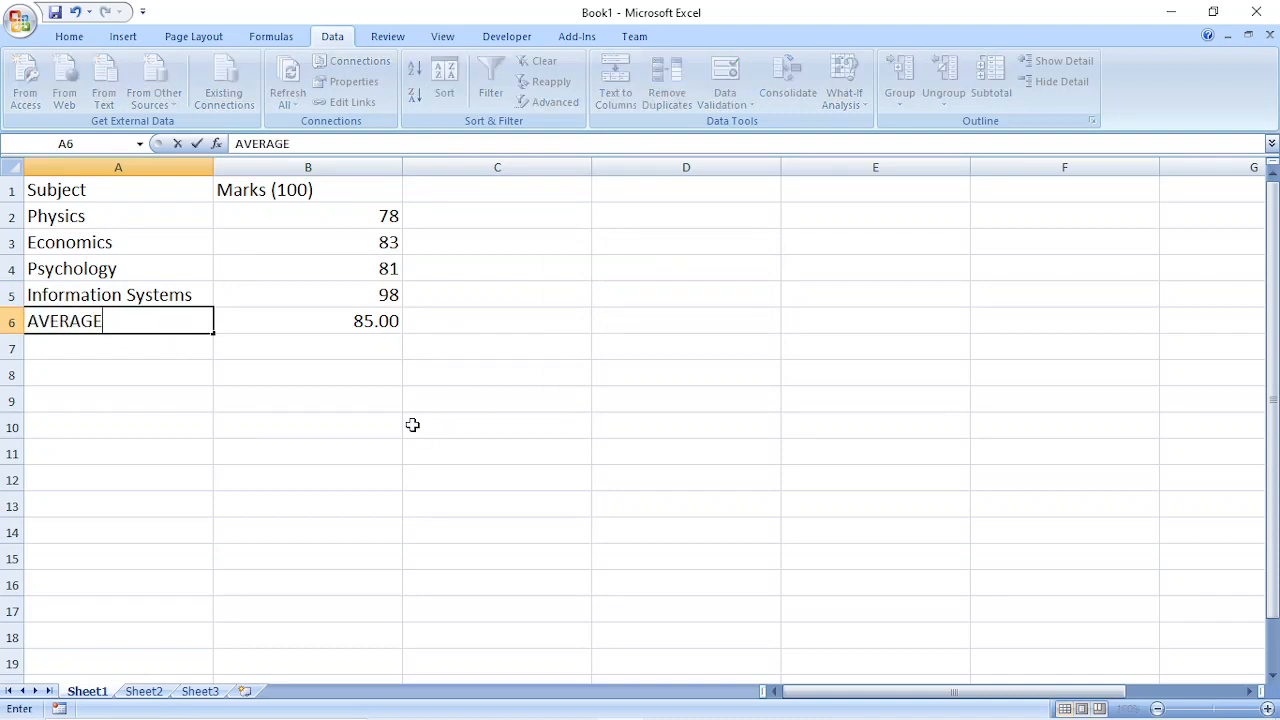
key(Return)
key(Up)
key(Right)
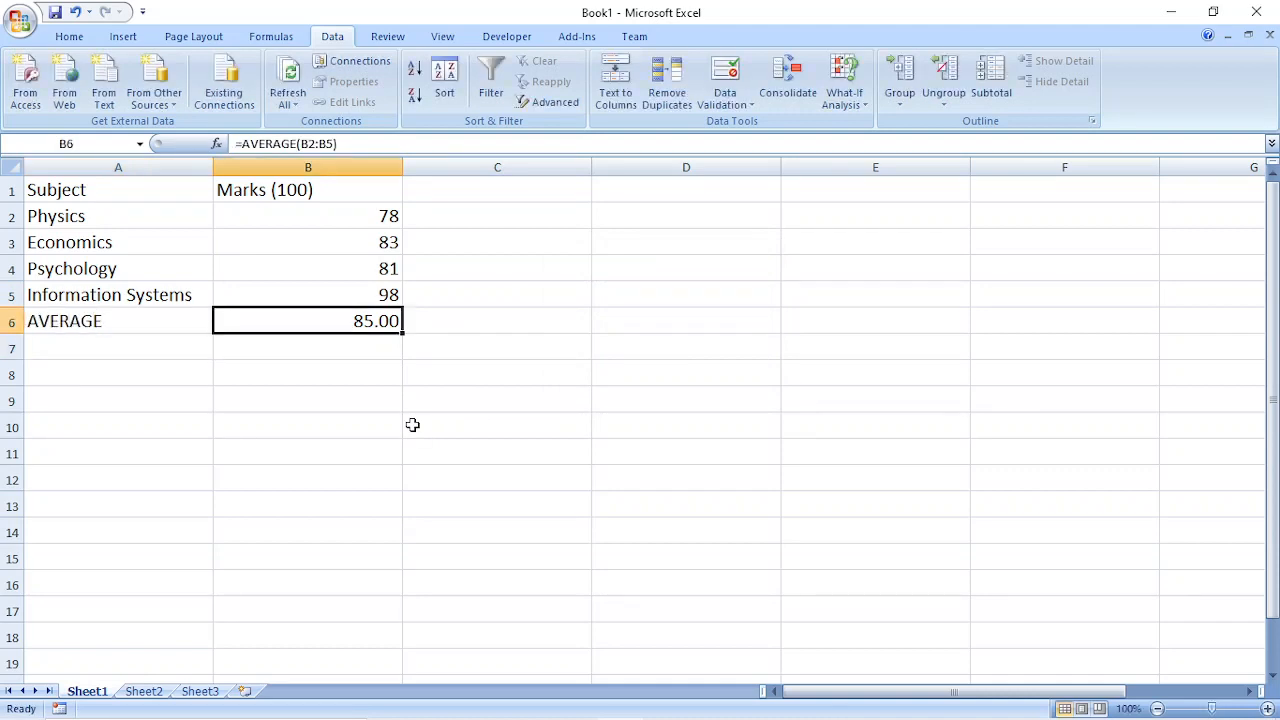
click(345, 285)
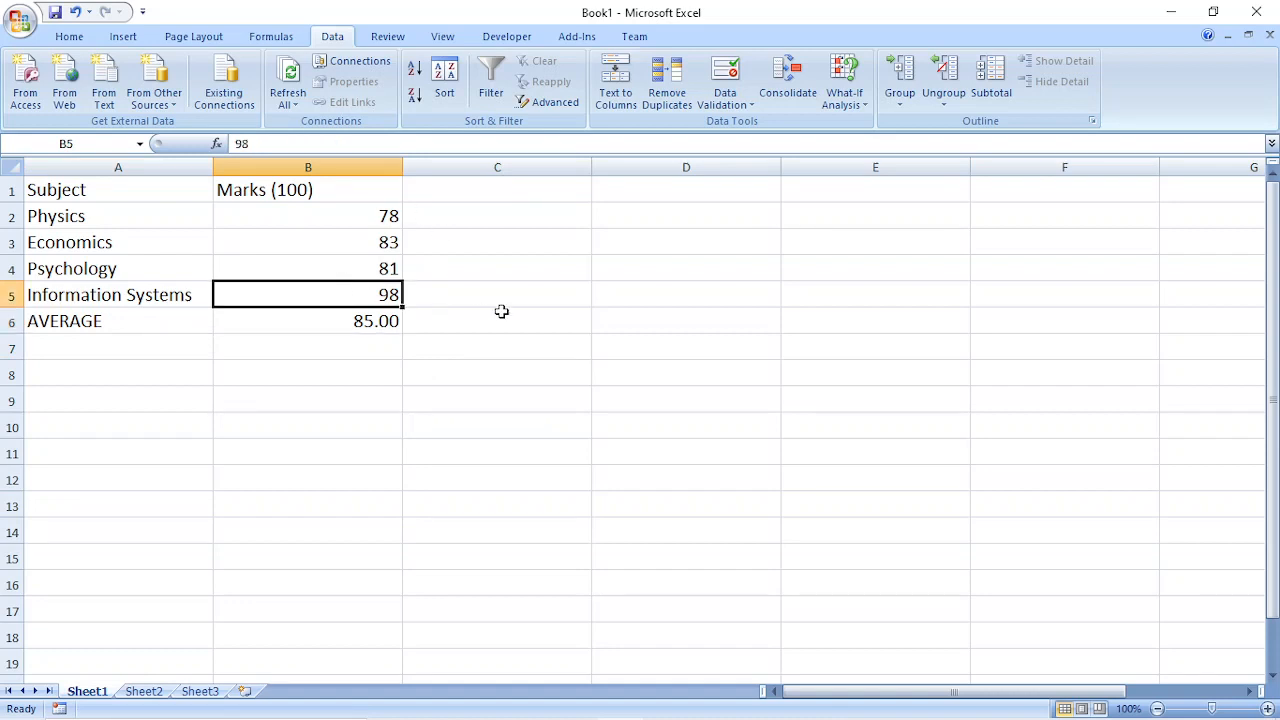
Step: Switch to the Word document and read the readymade clothes problem statement with its scenario table
click(693, 295)
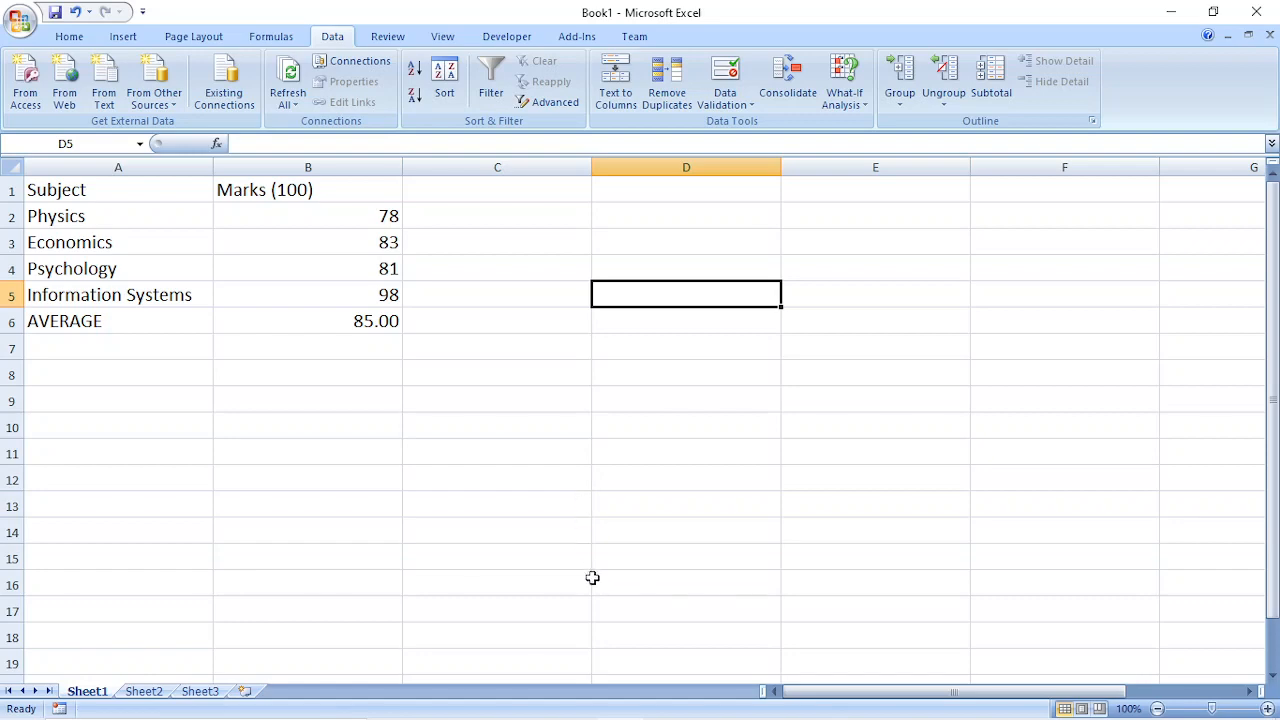
click(527, 703)
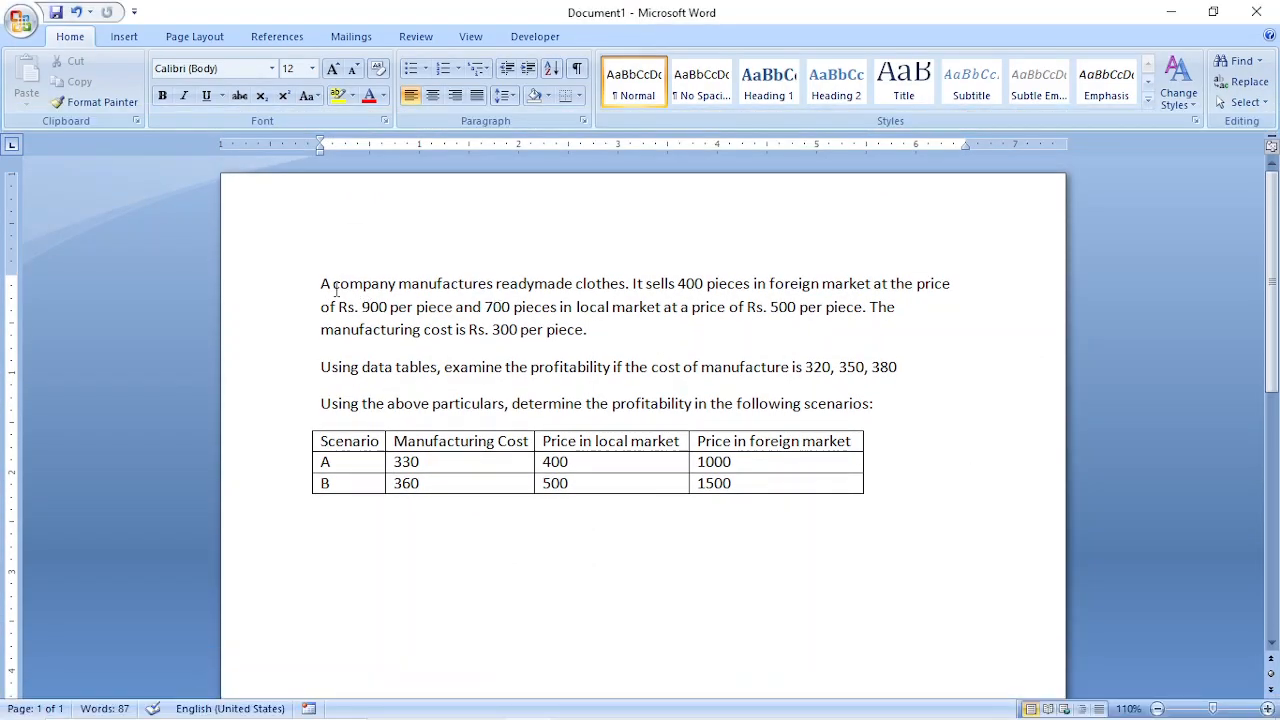
scroll(336, 290, down, 1)
click(297, 238)
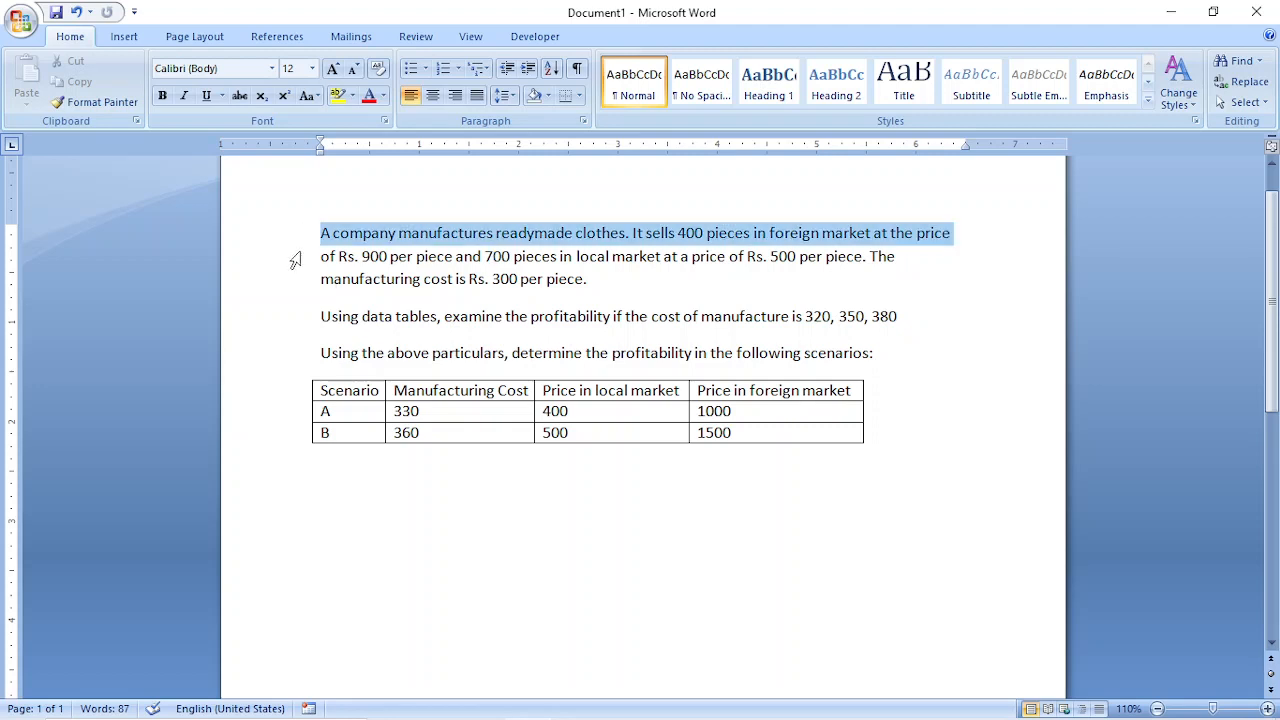
drag(295, 260, 280, 506)
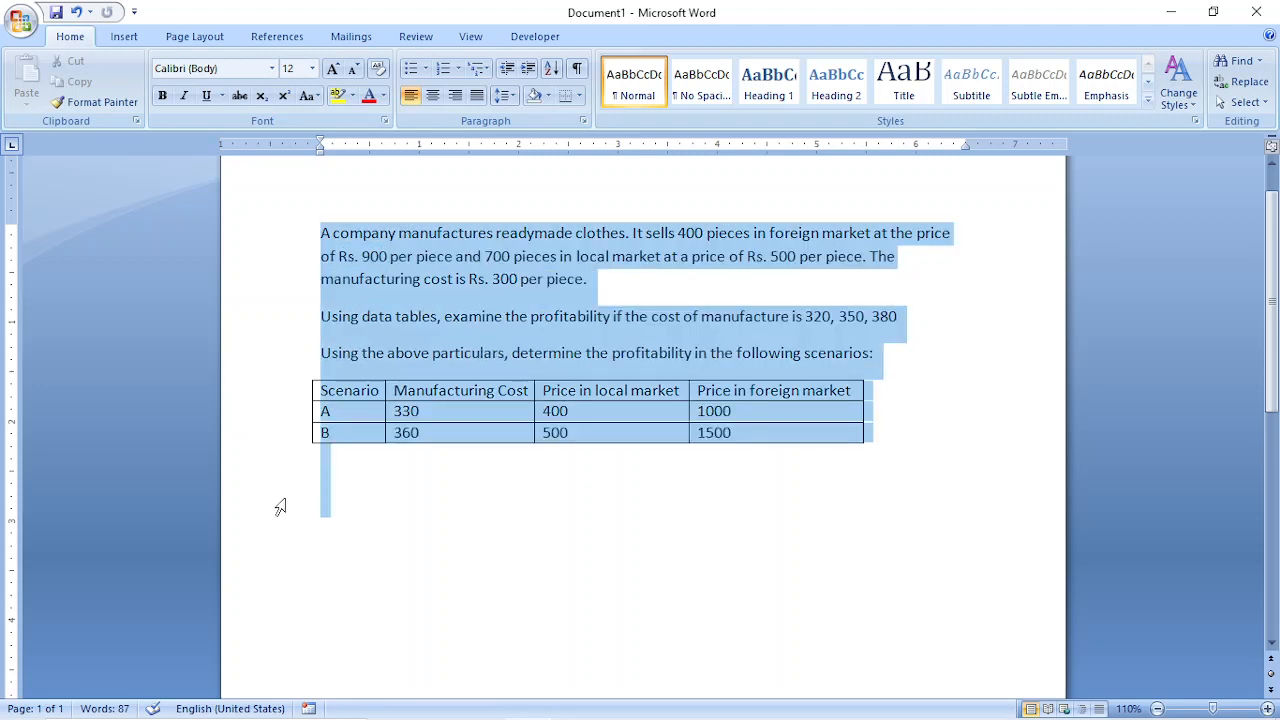
click(955, 456)
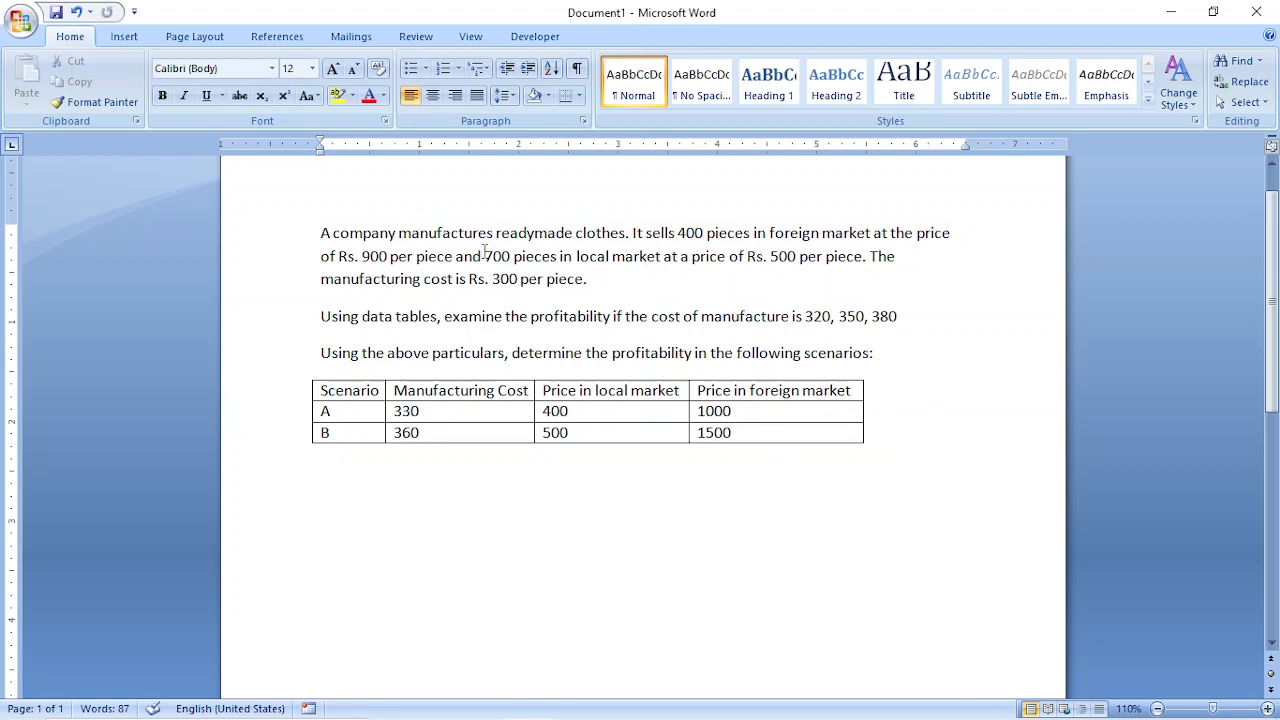
click(542, 257)
Step: Highlight "sells 400 pieces in foreign market" and "price of Rs. 900 per piece" in yellow
drag(646, 234, 871, 233)
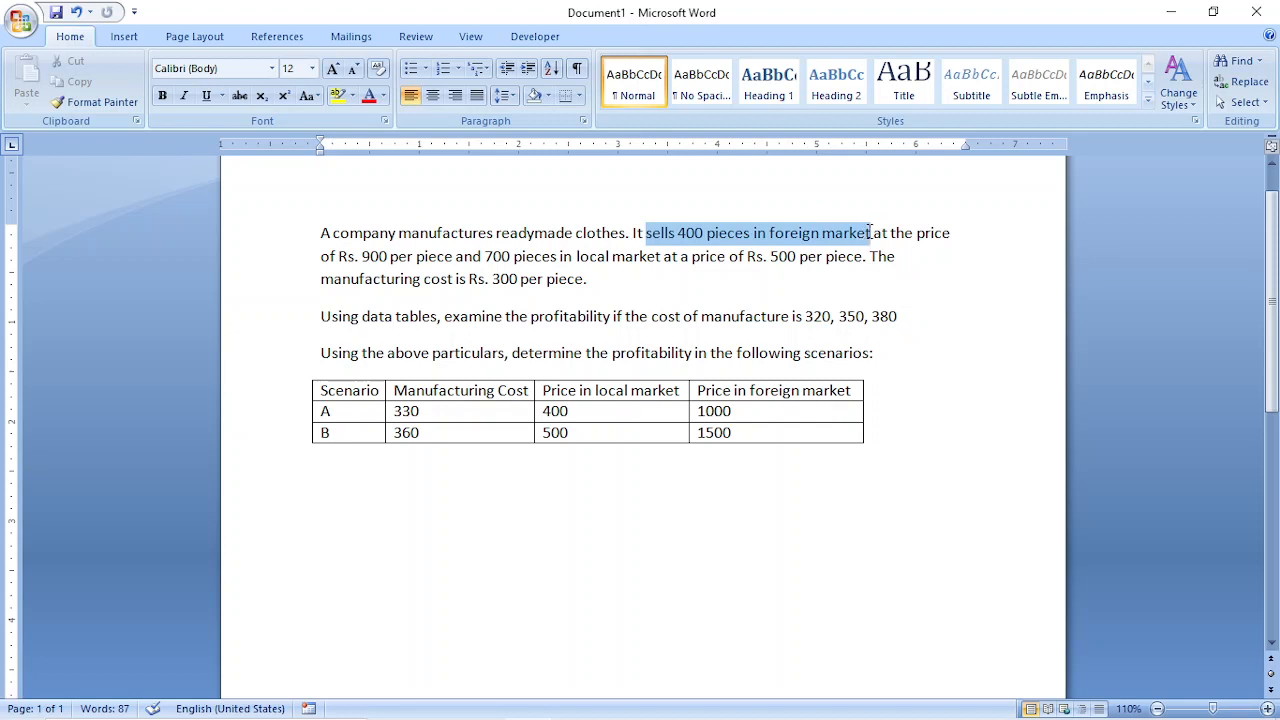
click(340, 96)
click(768, 262)
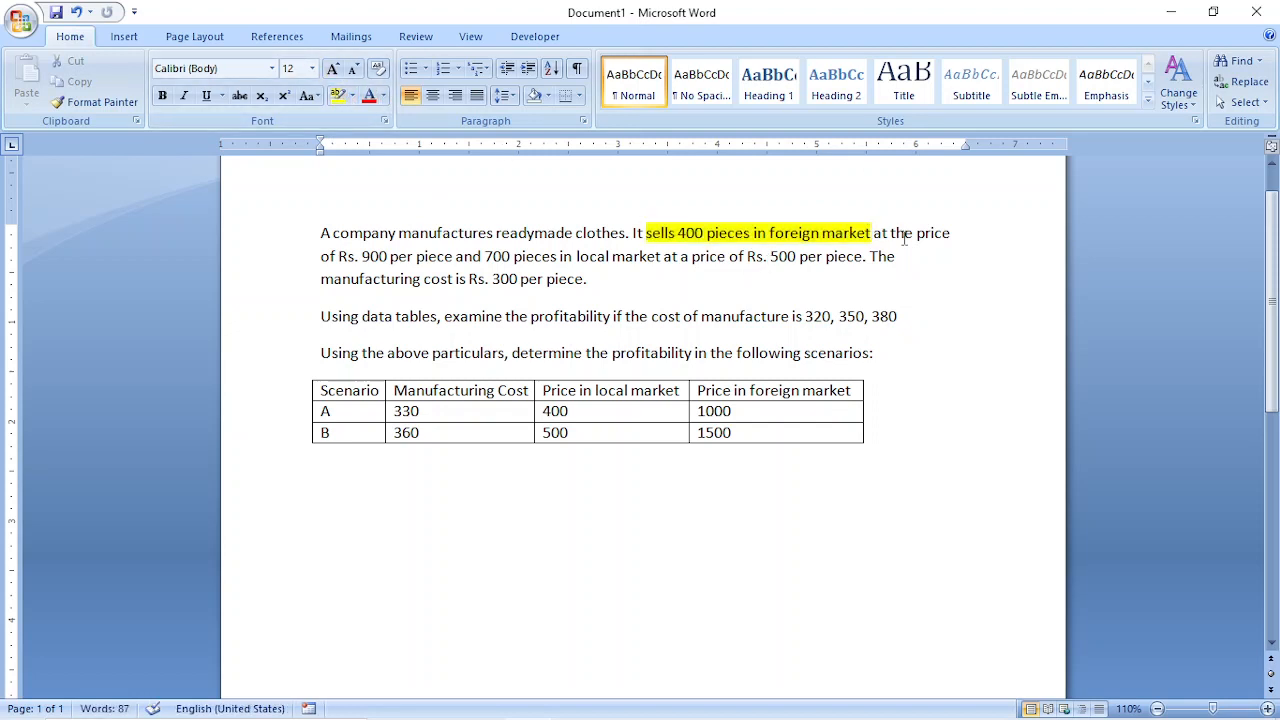
drag(918, 236, 456, 258)
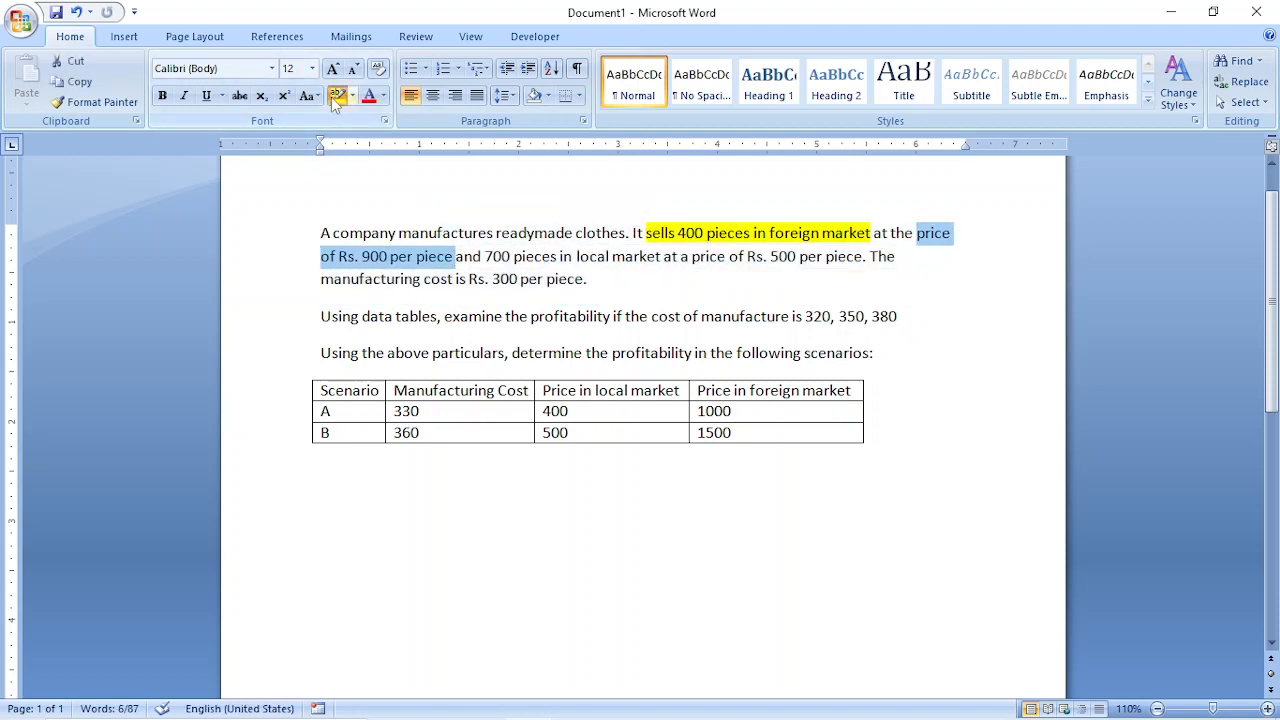
click(337, 95)
click(525, 257)
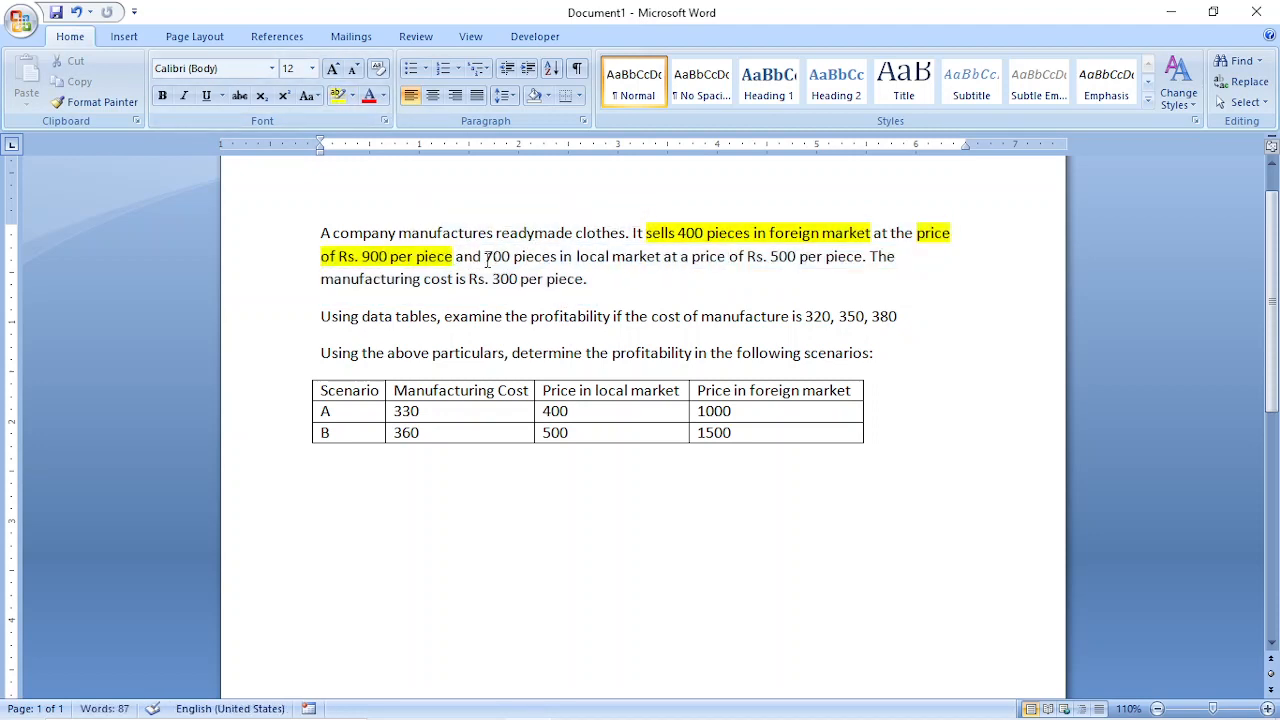
Step: Highlight "700 pieces in local market", "Rs. 500 per piece" and "manufacturing cost is Rs. 300 per piece" in yellow
drag(487, 260, 629, 257)
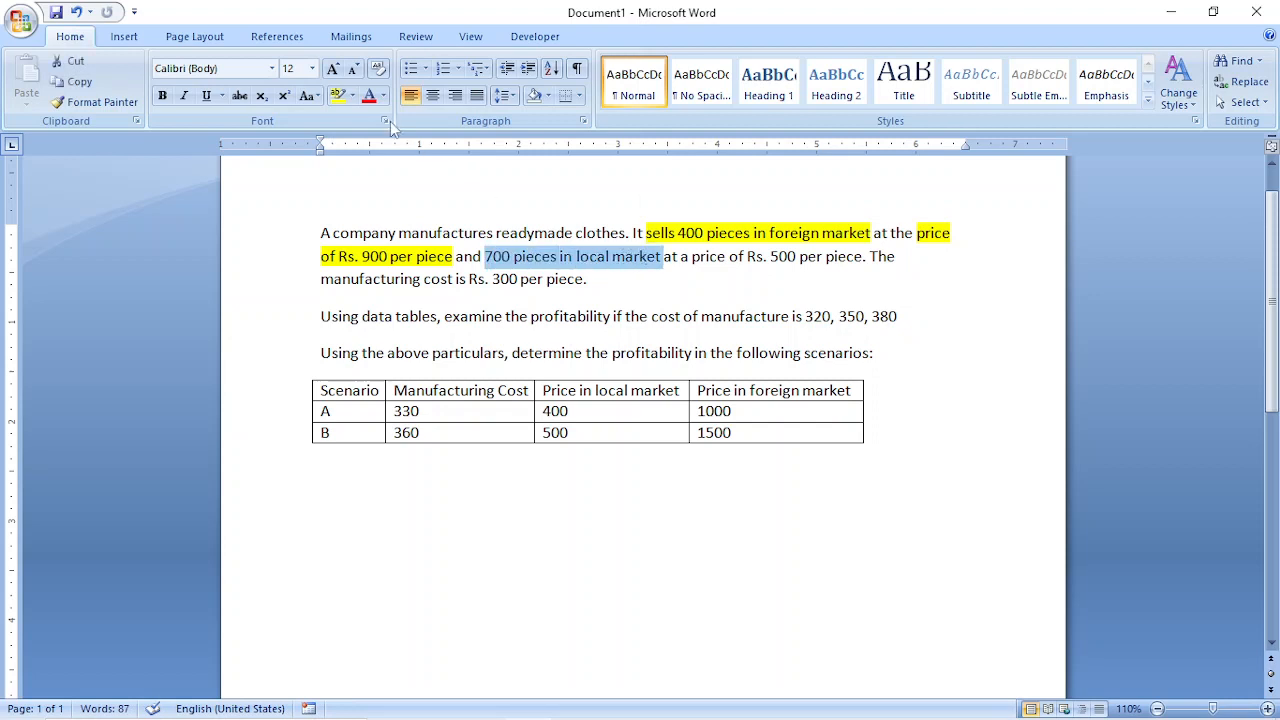
click(337, 95)
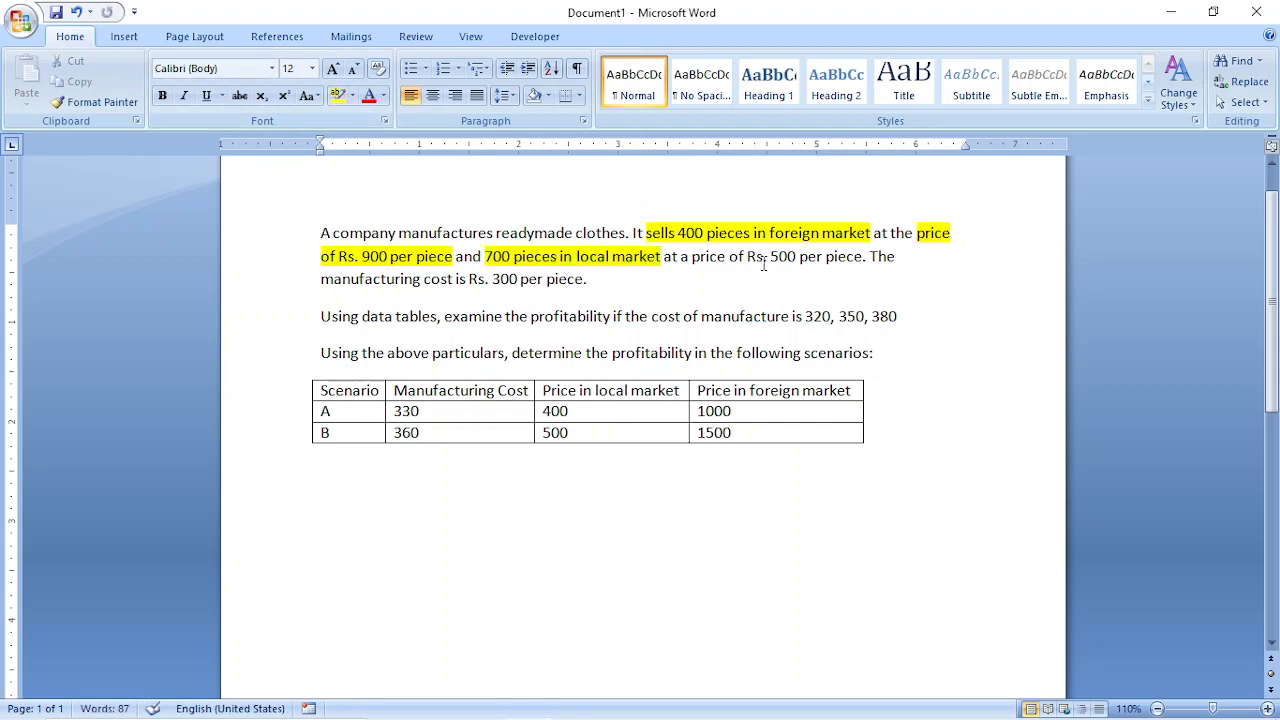
drag(747, 256, 862, 257)
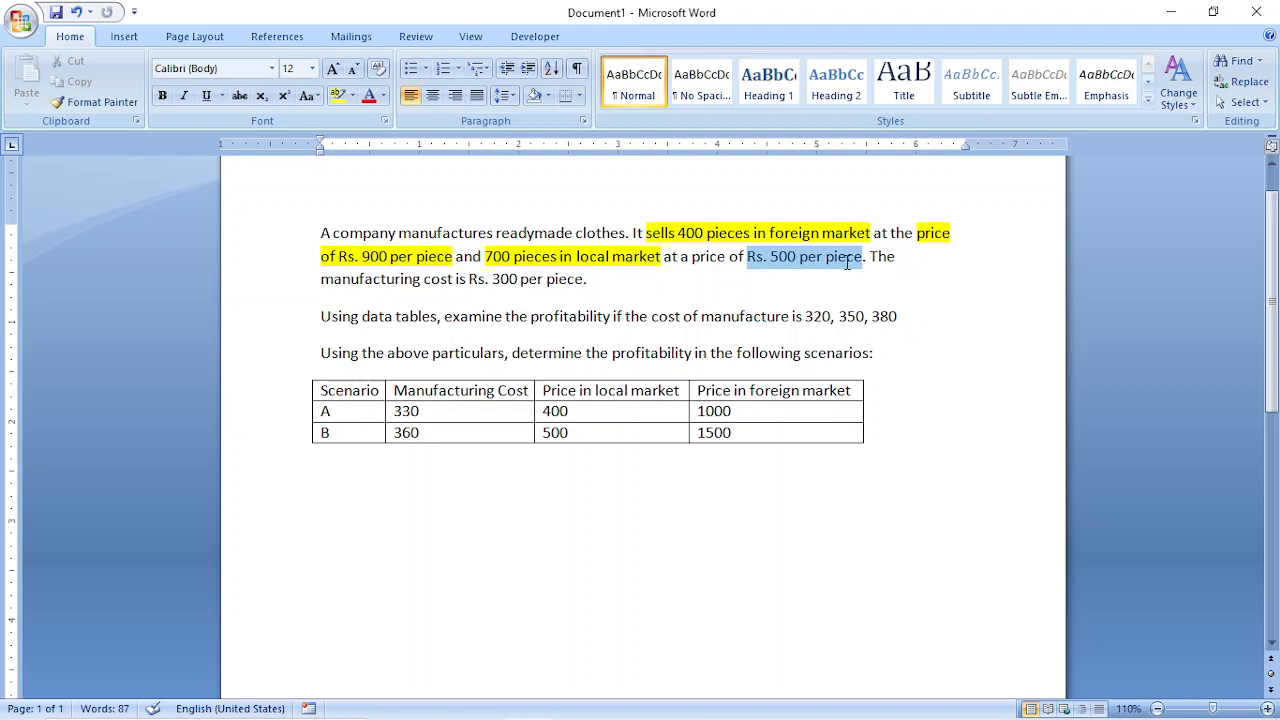
click(337, 95)
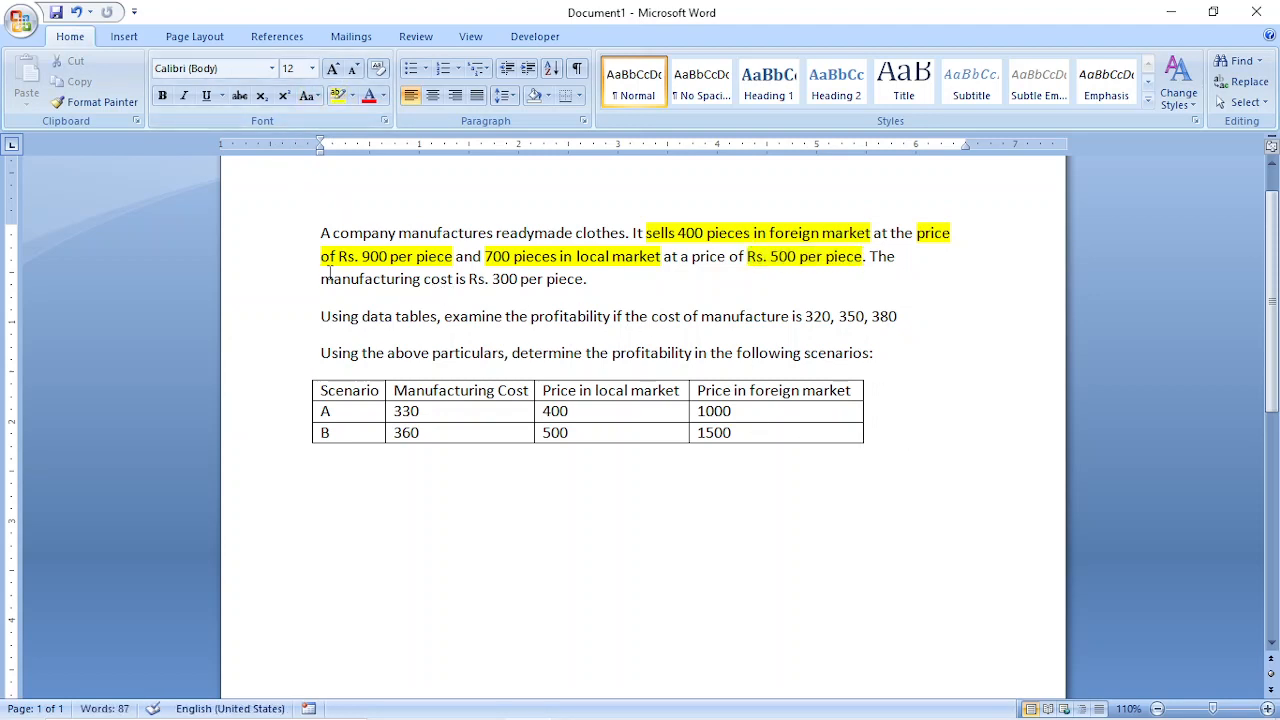
drag(326, 279, 583, 280)
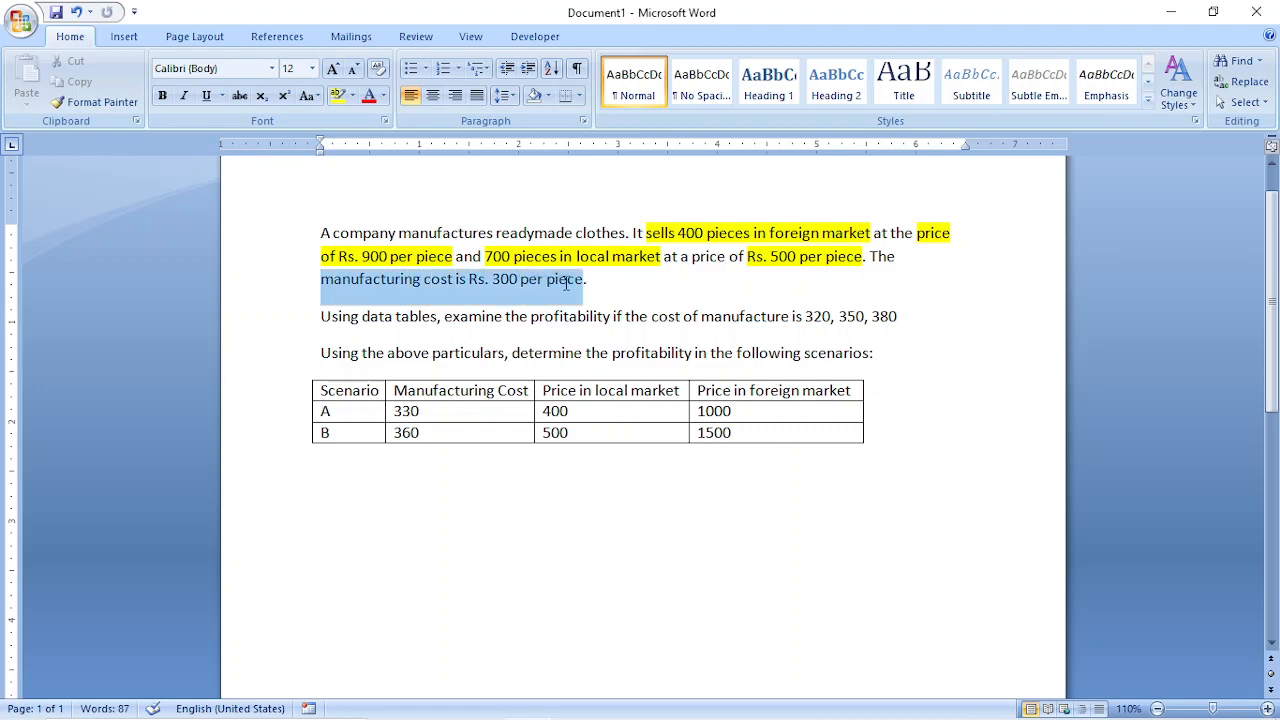
click(340, 93)
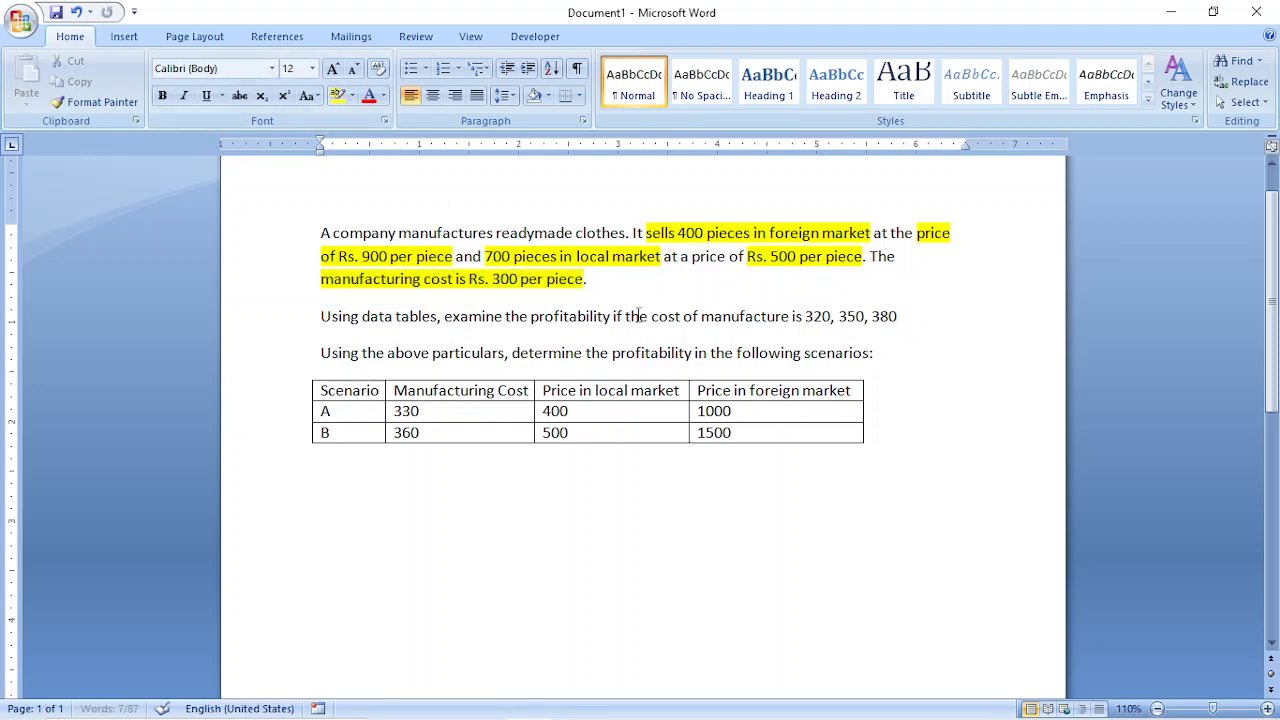
Step: Examine the data table task for manufacturing costs 320, 350 and 380, and the scenario task with its table
click(289, 328)
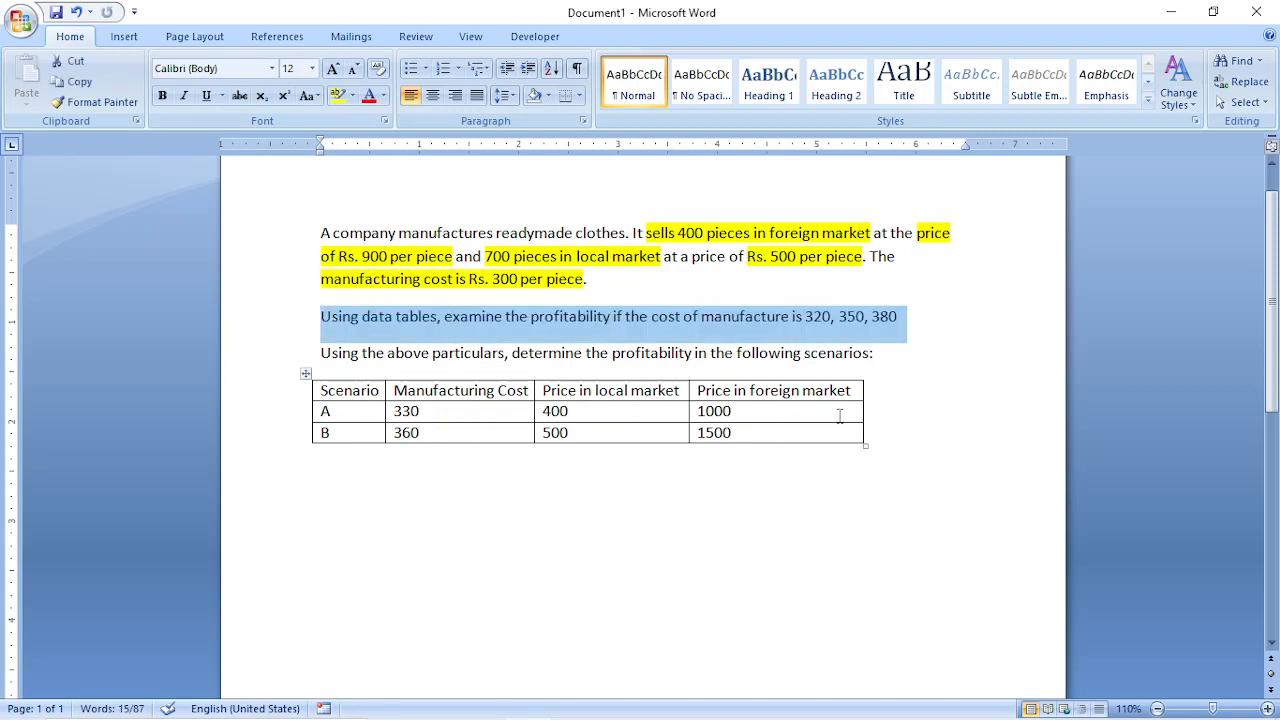
click(830, 323)
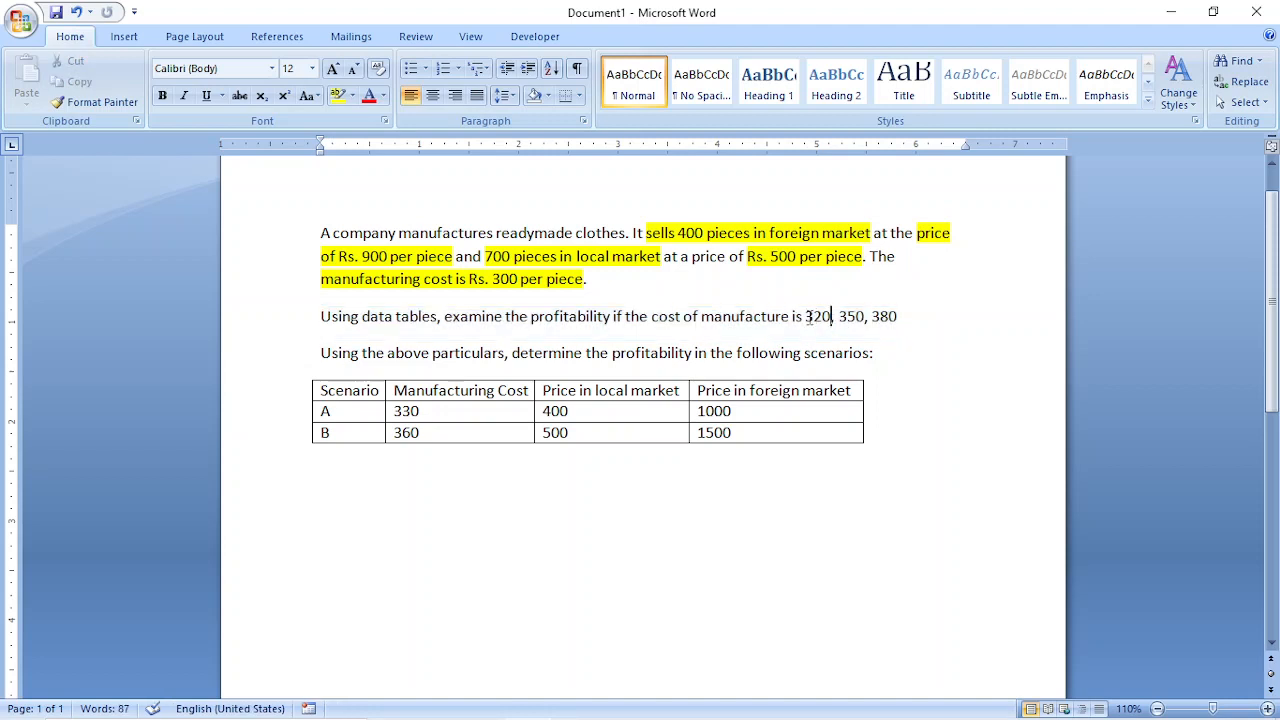
drag(806, 316, 898, 318)
click(510, 280)
drag(531, 316, 612, 318)
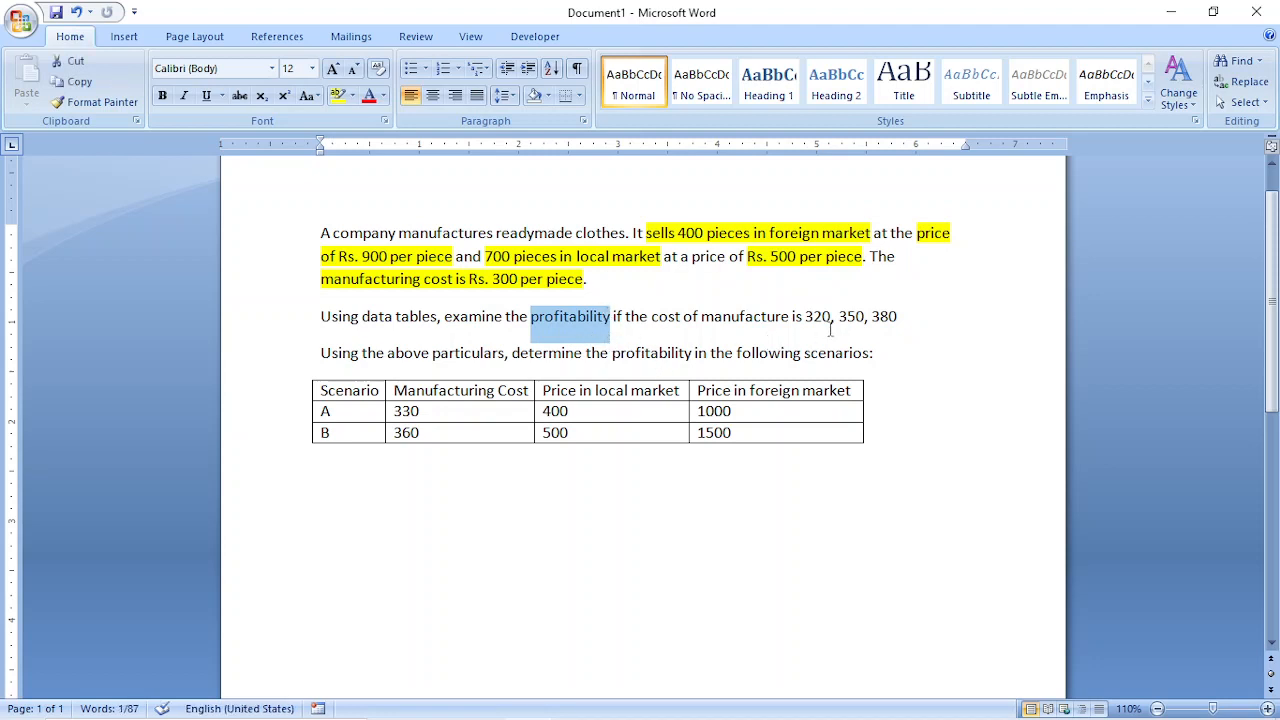
drag(806, 317, 903, 318)
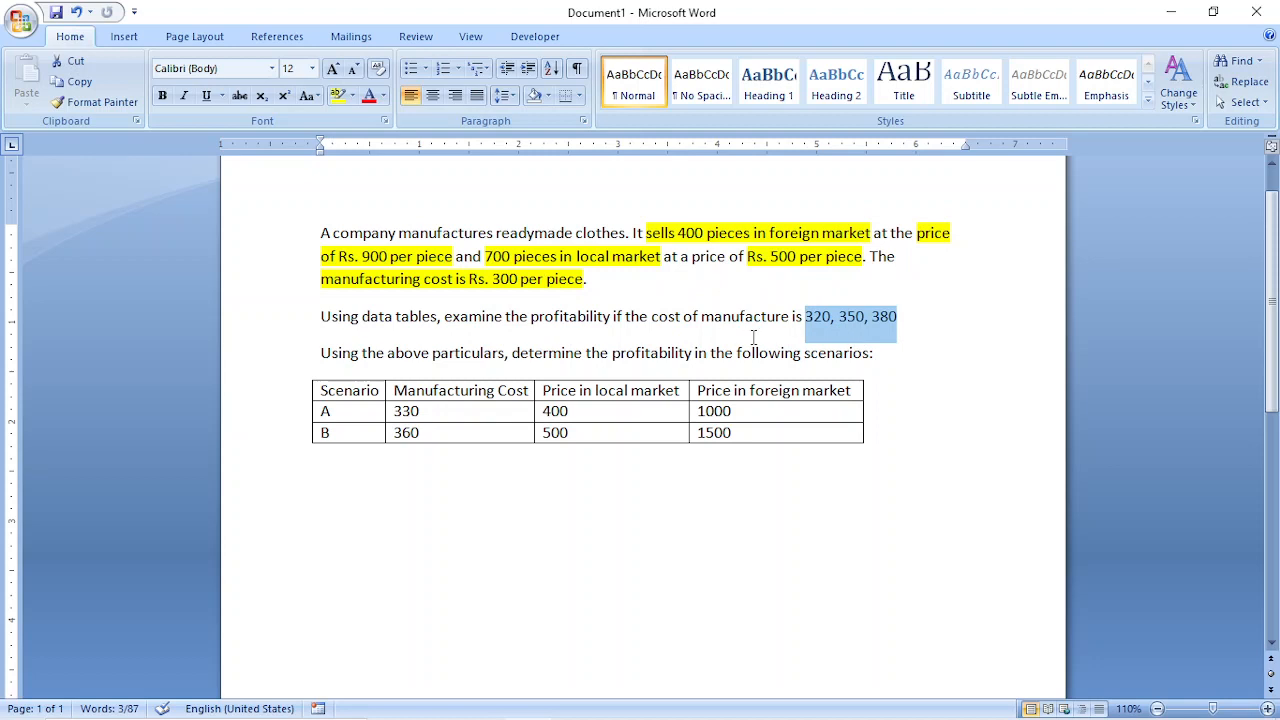
click(870, 303)
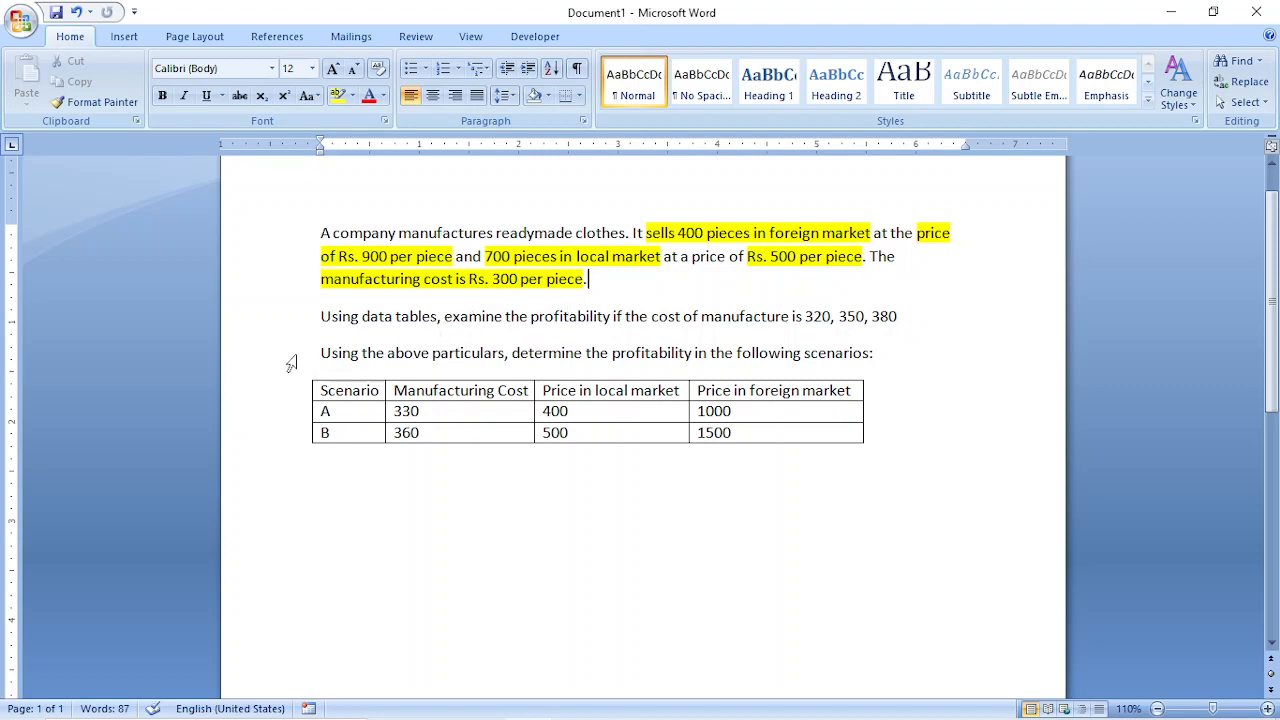
drag(292, 363, 289, 440)
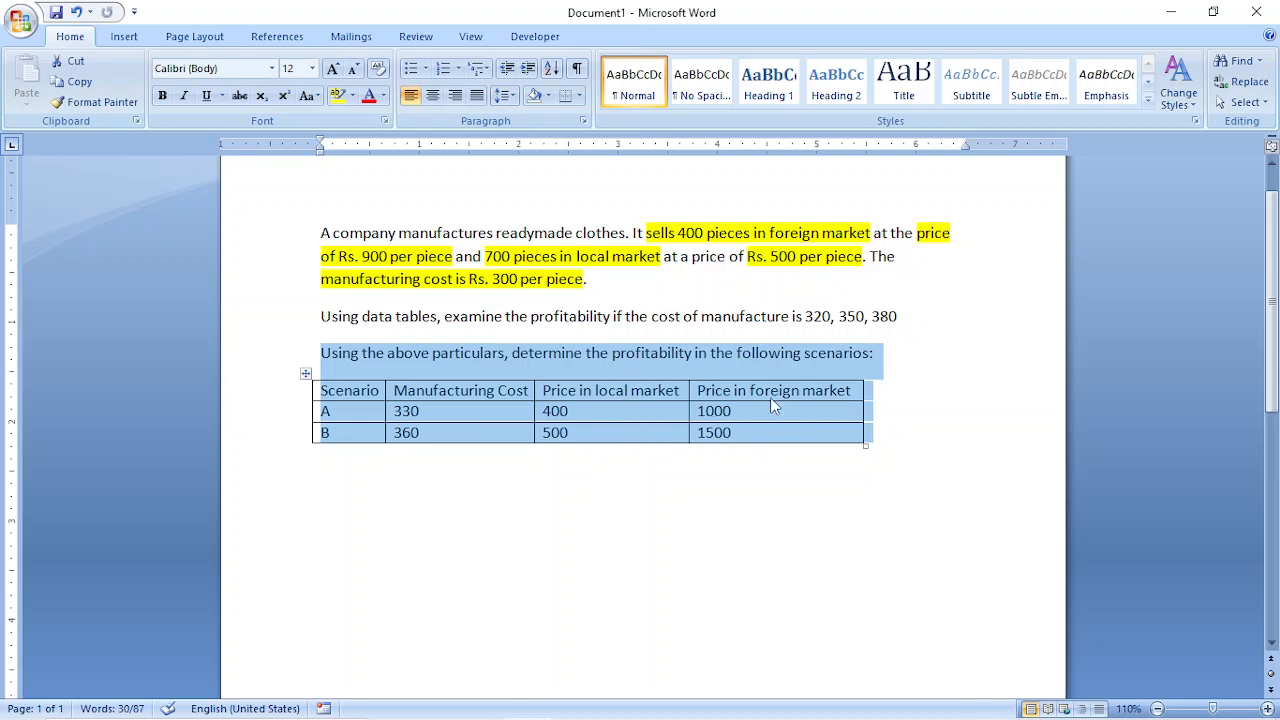
click(733, 316)
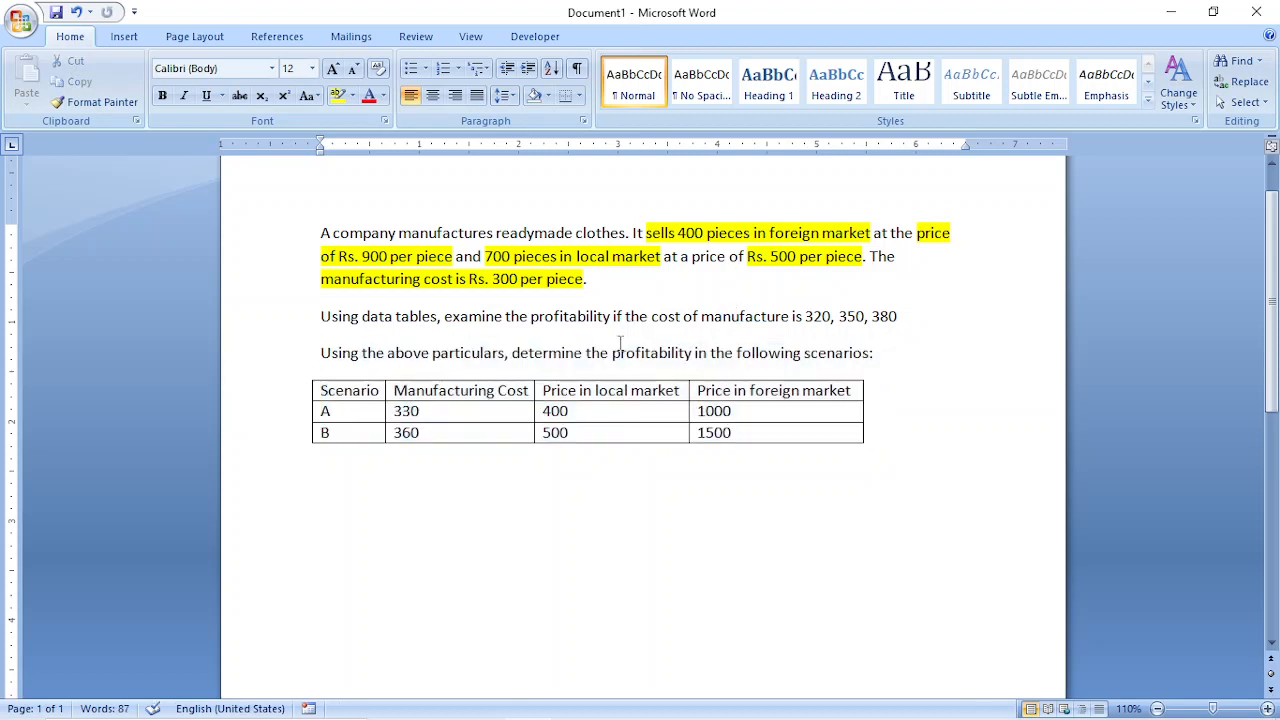
Step: Switch back to the Excel workbook and open the blank Sheet2
mouse_move(560, 718)
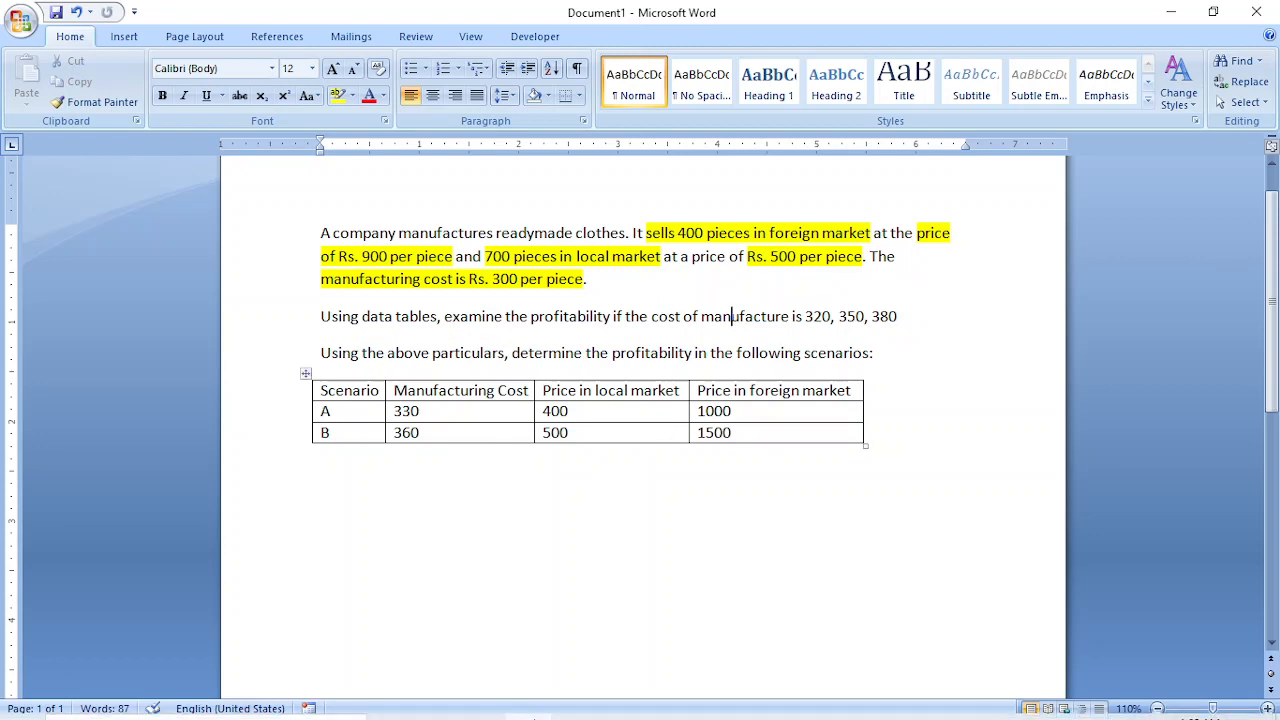
click(619, 703)
click(406, 374)
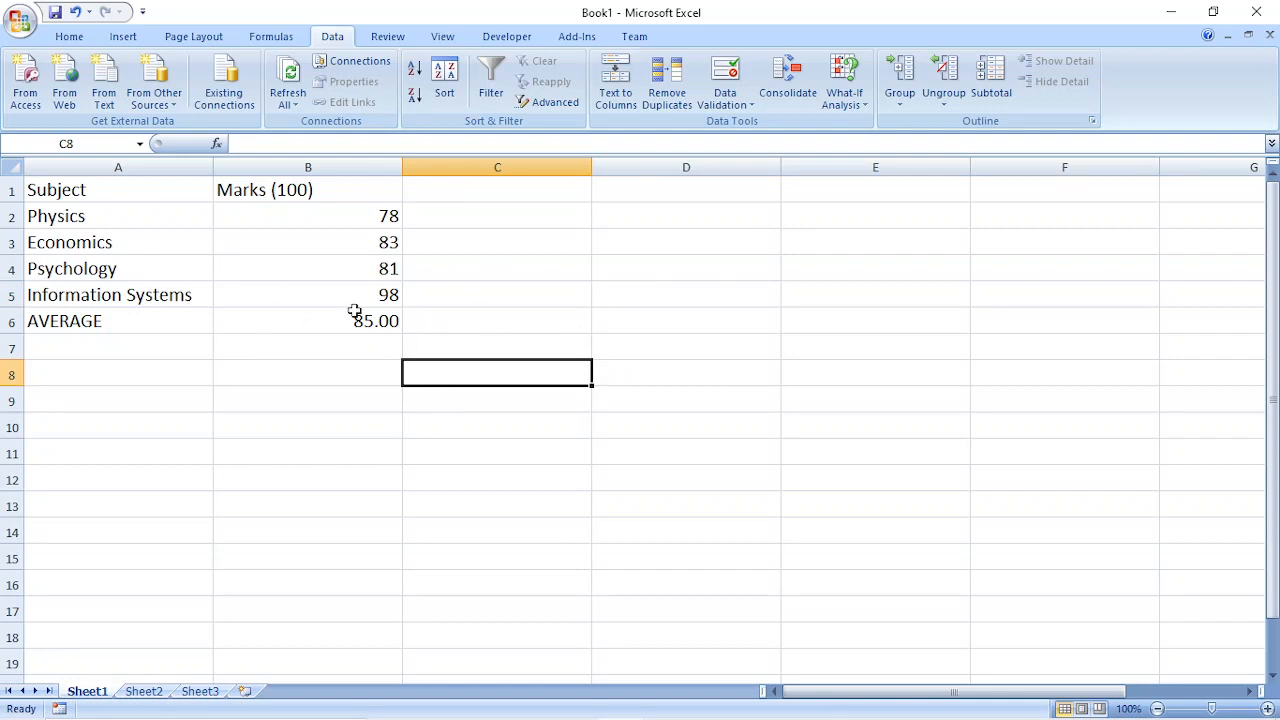
click(150, 693)
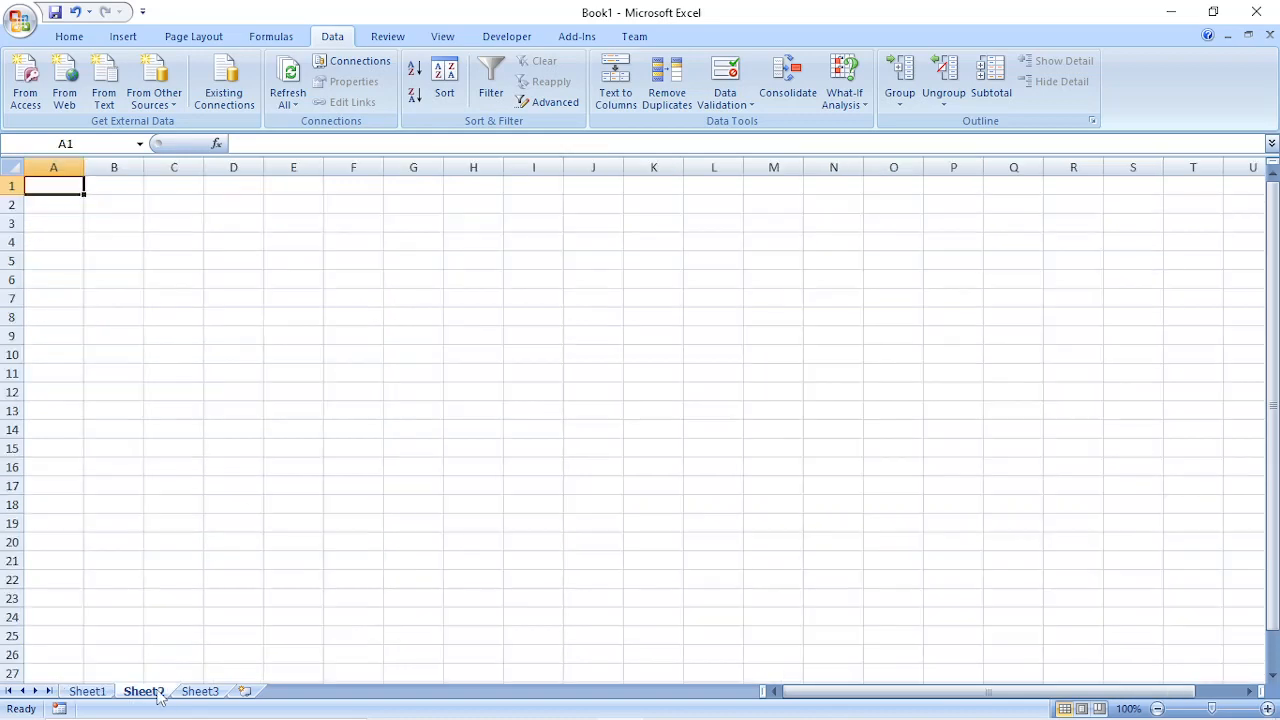
Step: Format all cells of Sheet2 with font size 16, wider columns and wrapped text
click(69, 38)
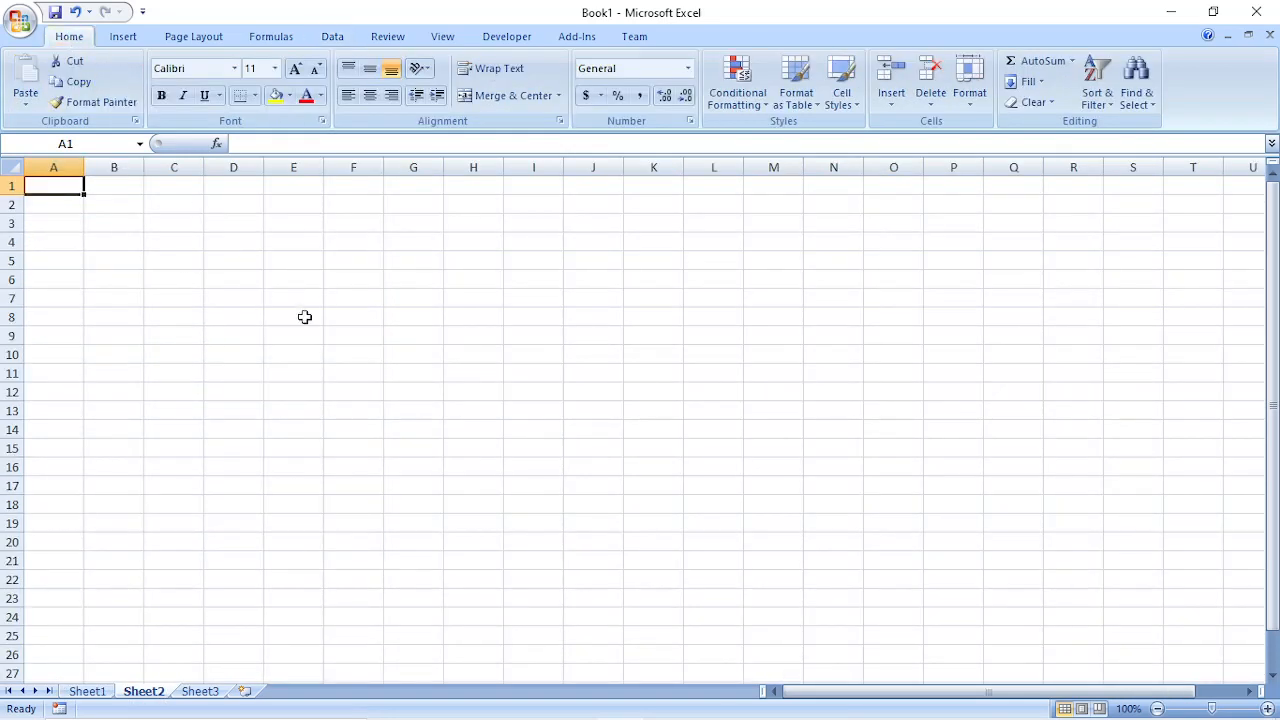
key(ctrl+a)
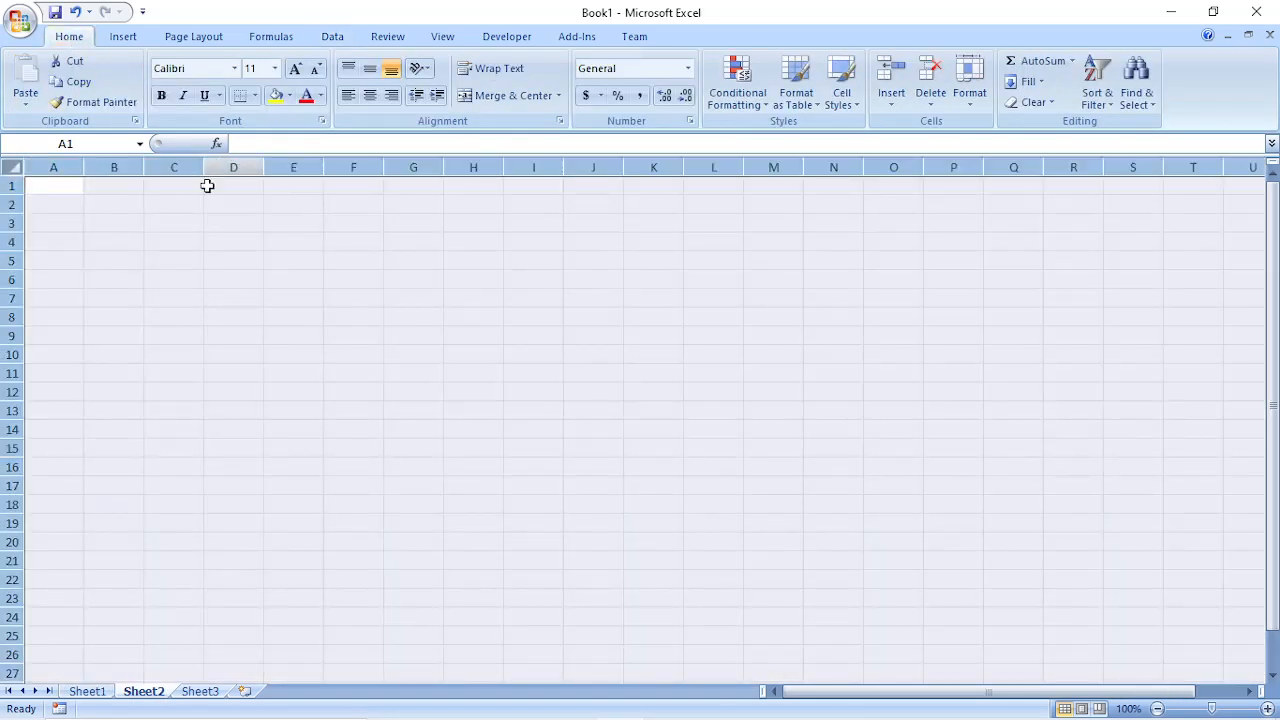
click(274, 68)
click(252, 184)
drag(84, 180, 202, 182)
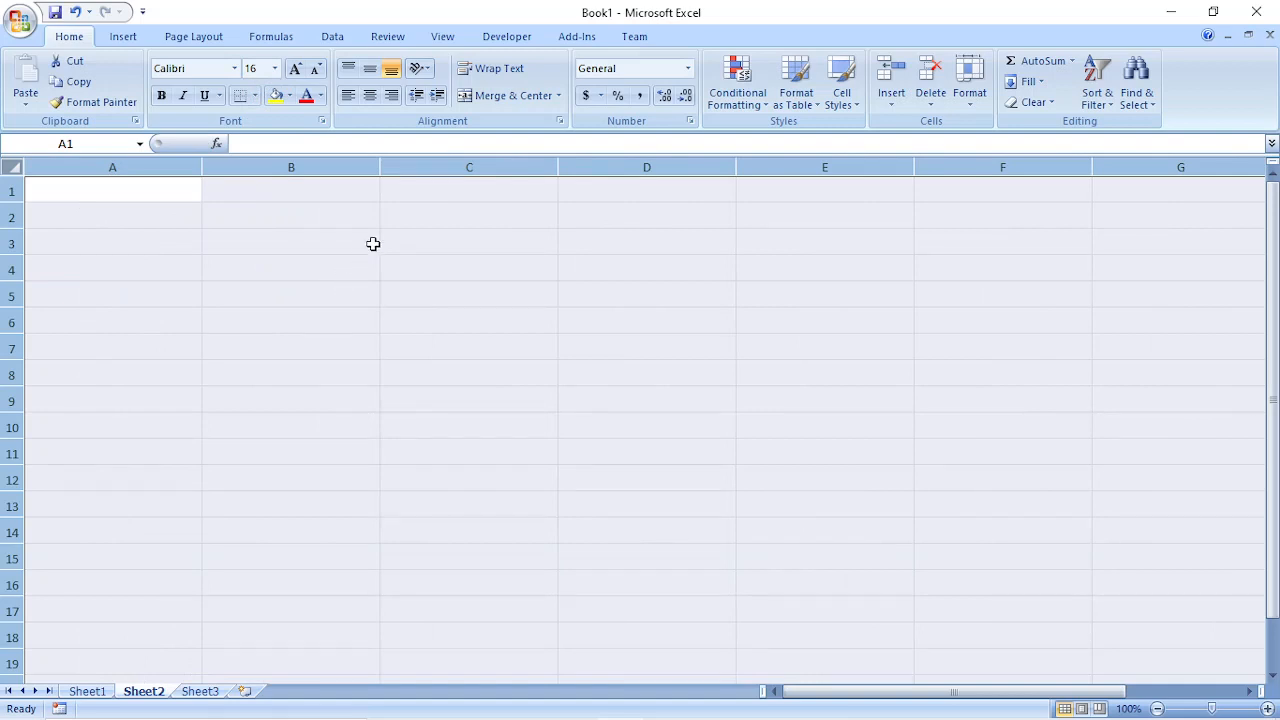
click(492, 68)
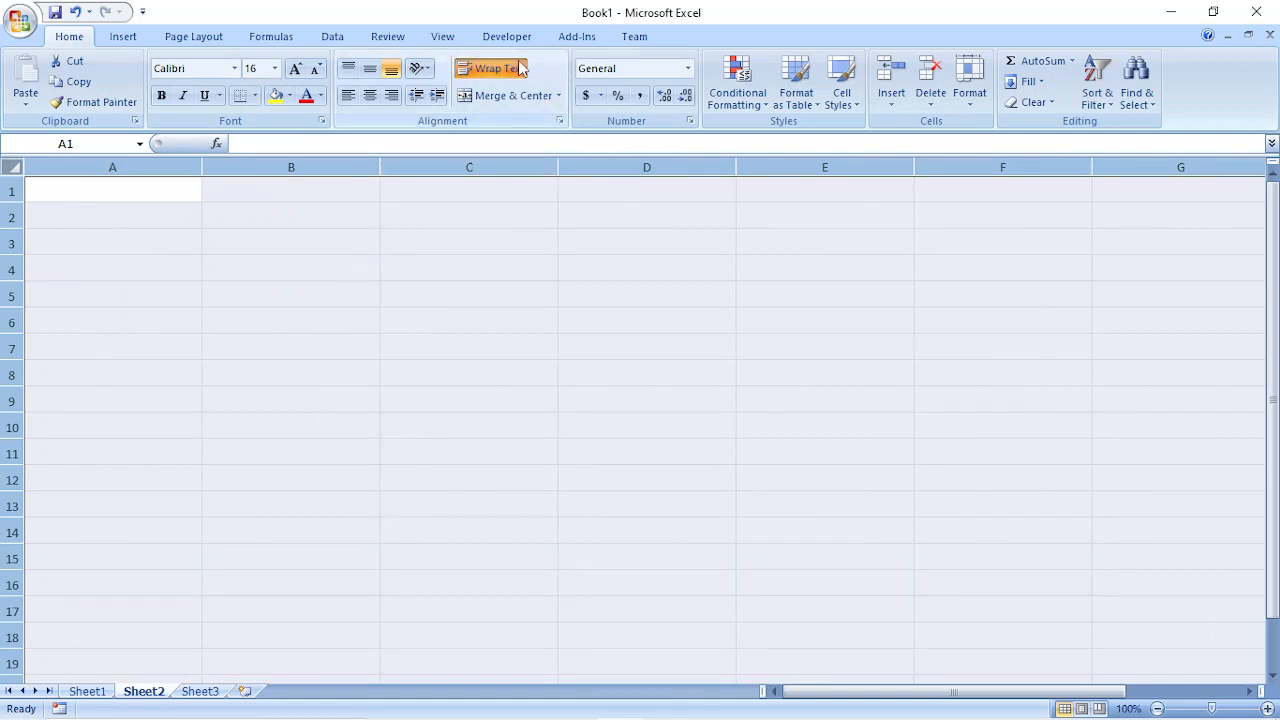
click(186, 186)
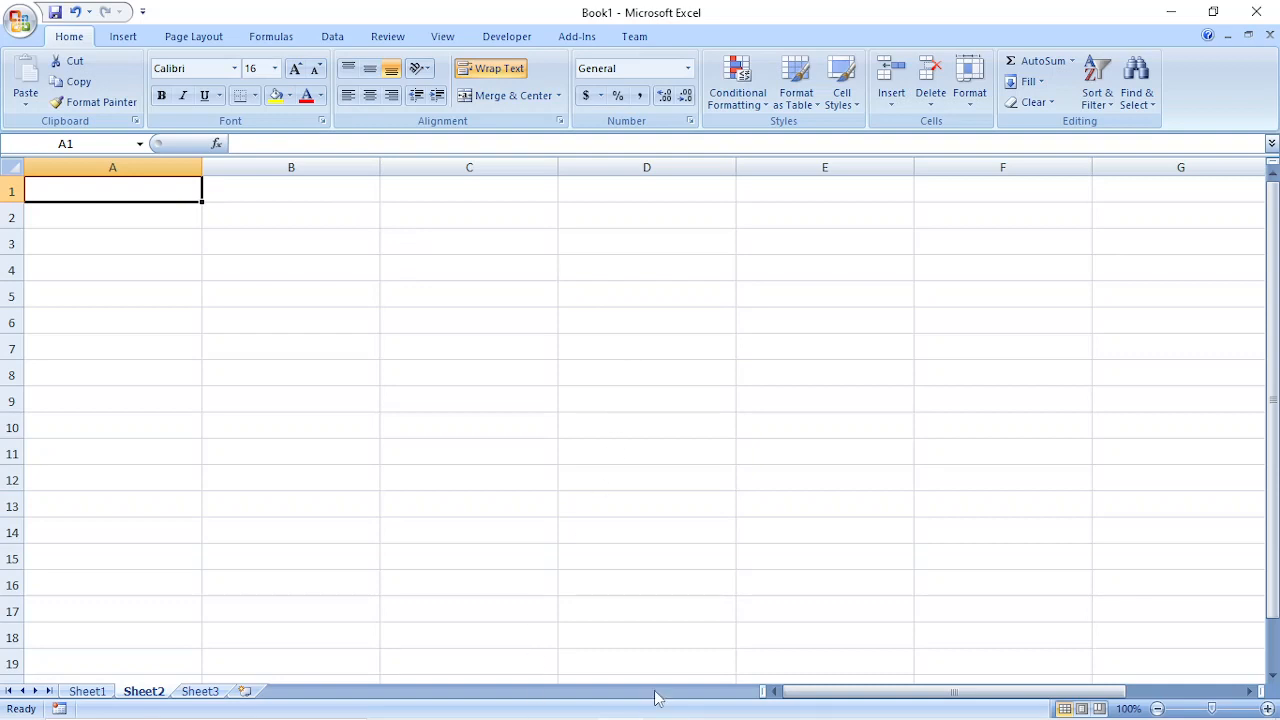
Step: Check the problem statement in Word, and back in Excel label cell A1 "No. of pieces sold in foreign market"
mouse_move(660, 712)
click(527, 712)
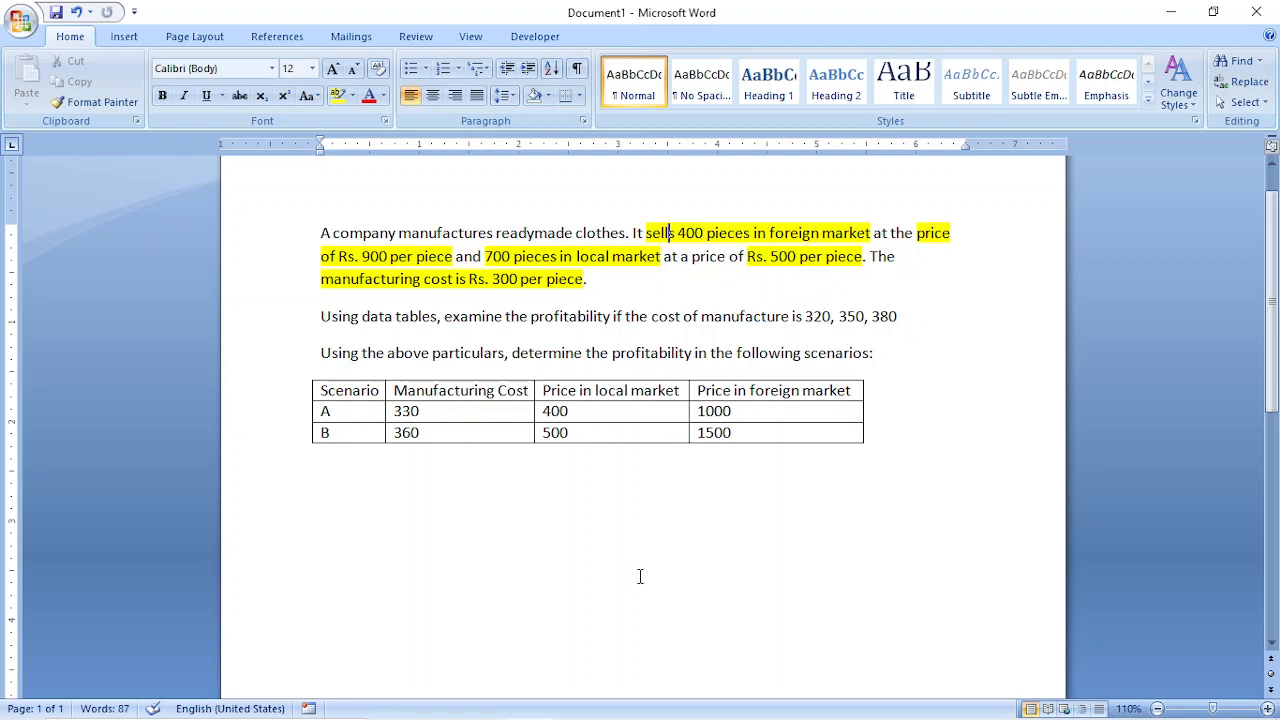
click(616, 703)
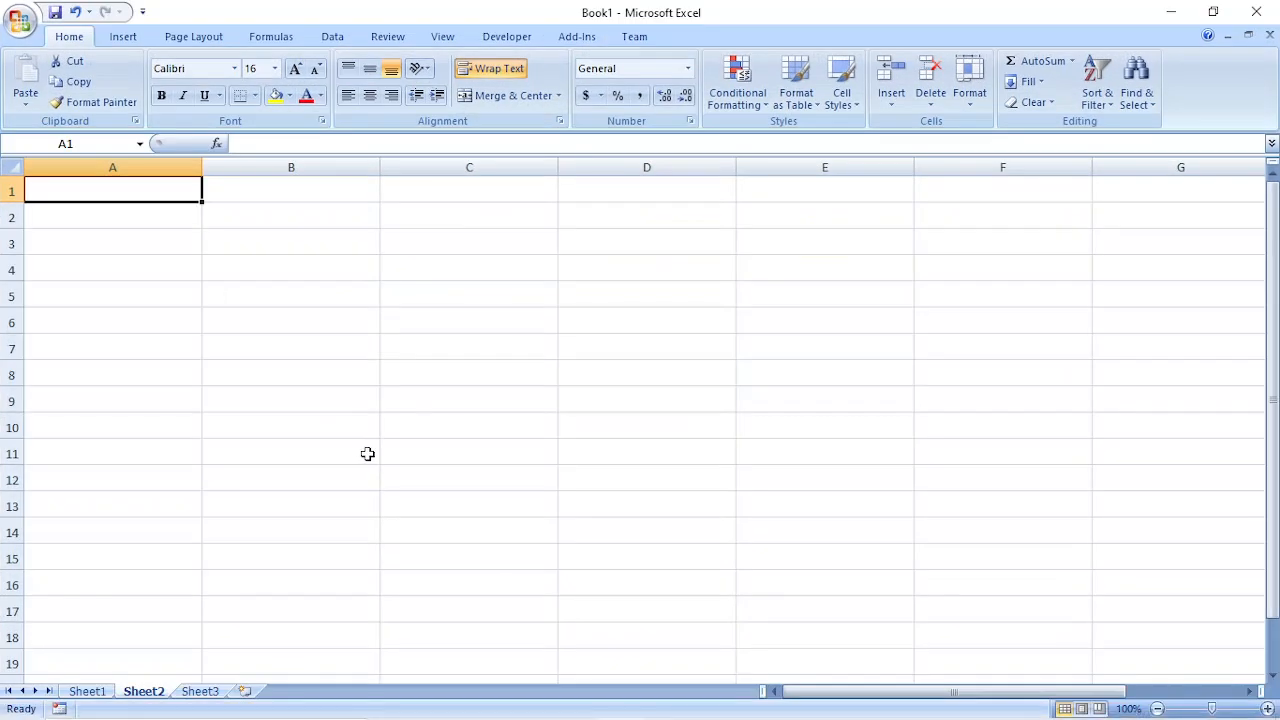
text(No. of )
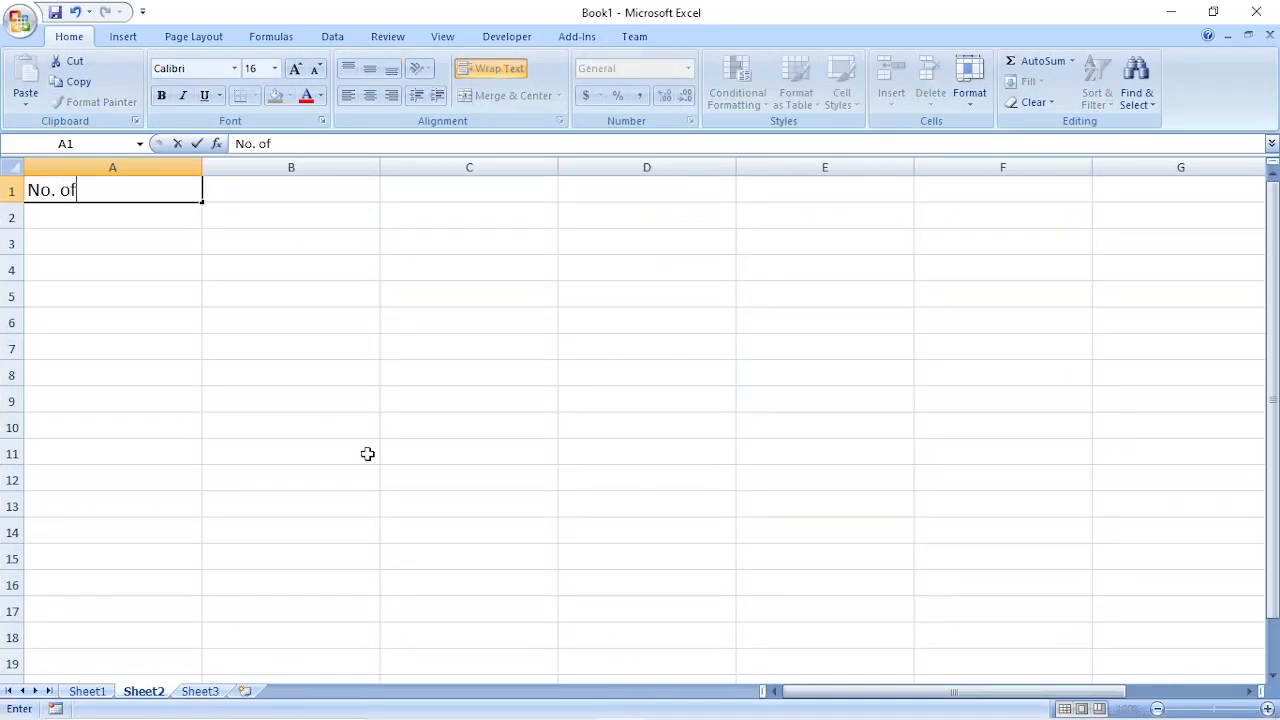
text(pieces i)
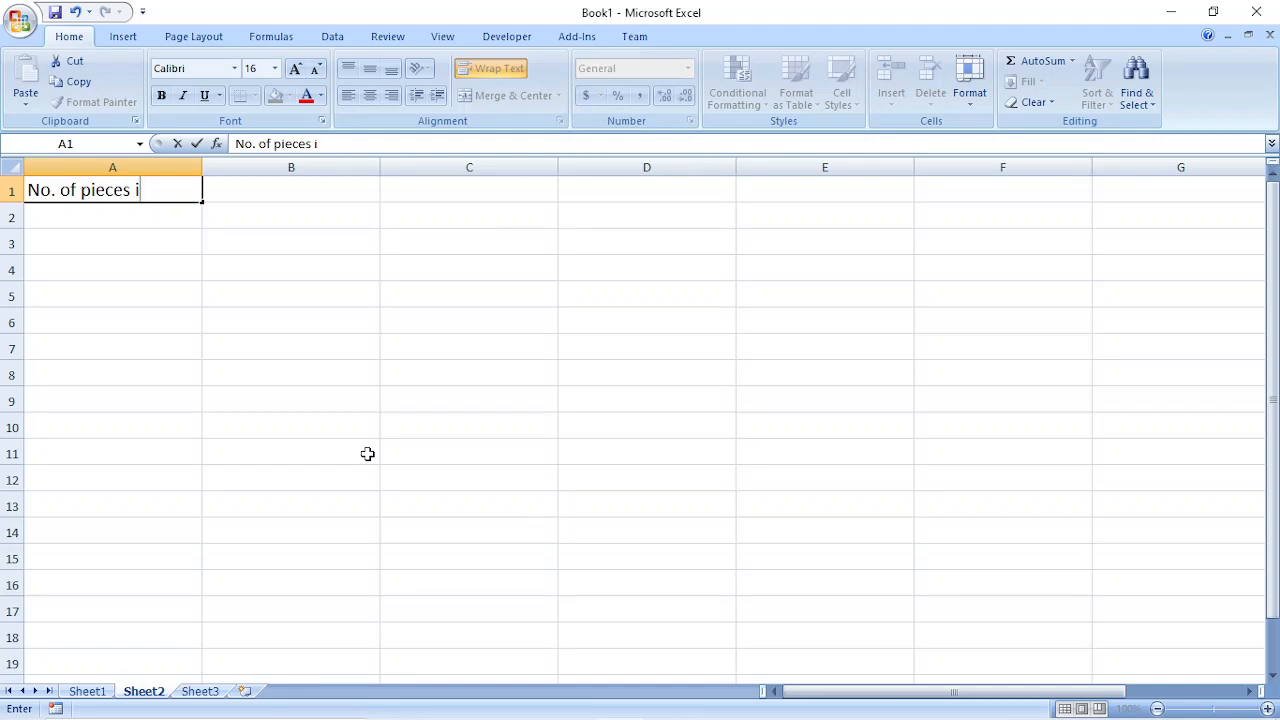
text(nsold in foreign)
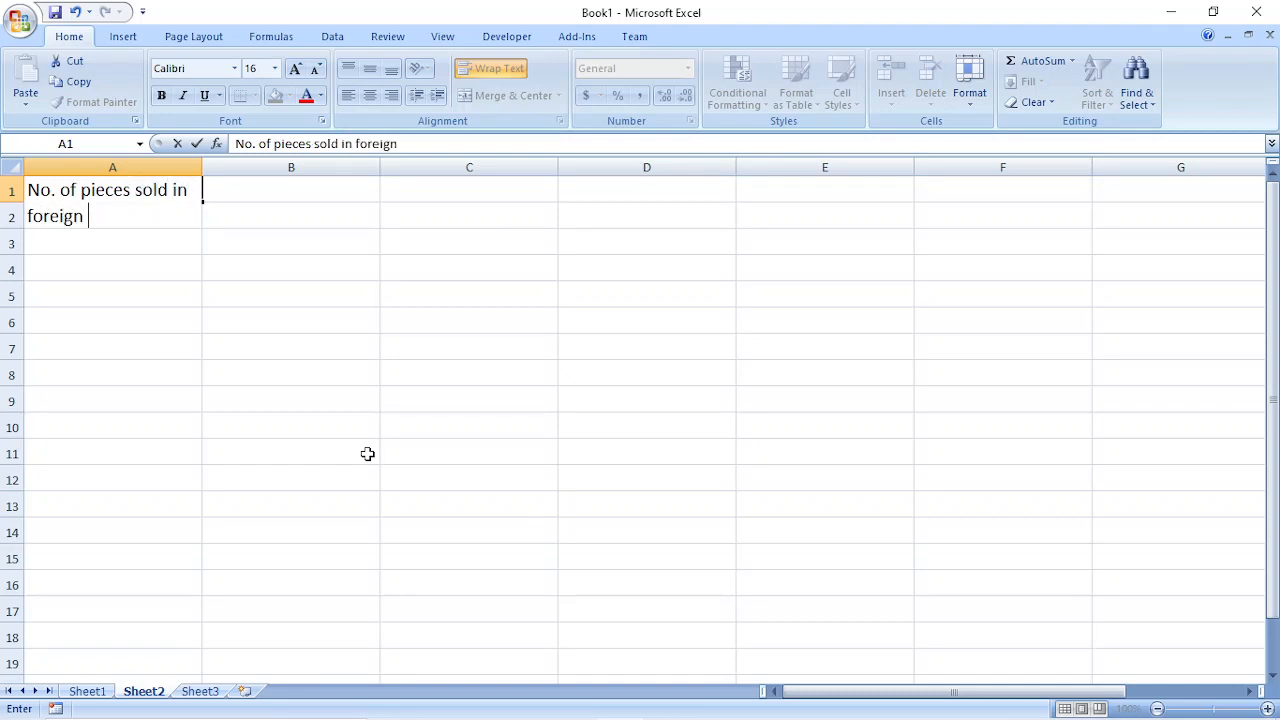
text( market)
key(Return)
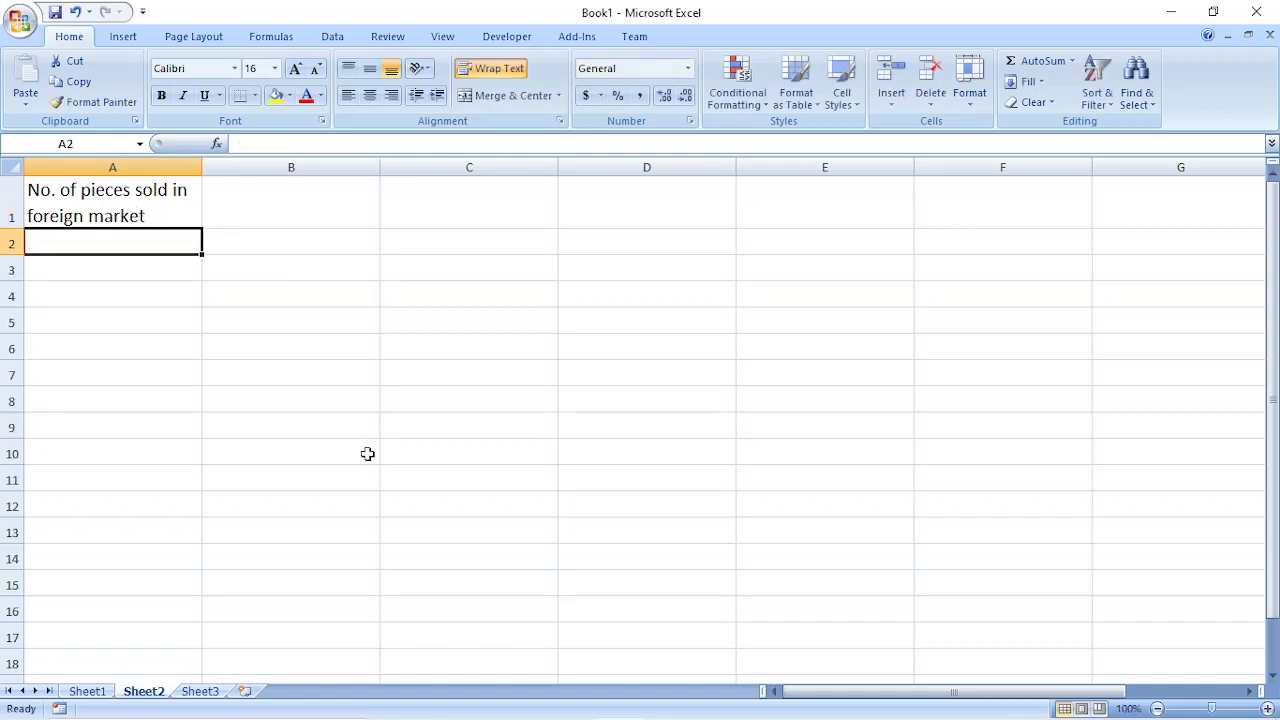
Step: Enter 400 in cell B1 as the number of pieces sold in the foreign market
click(310, 217)
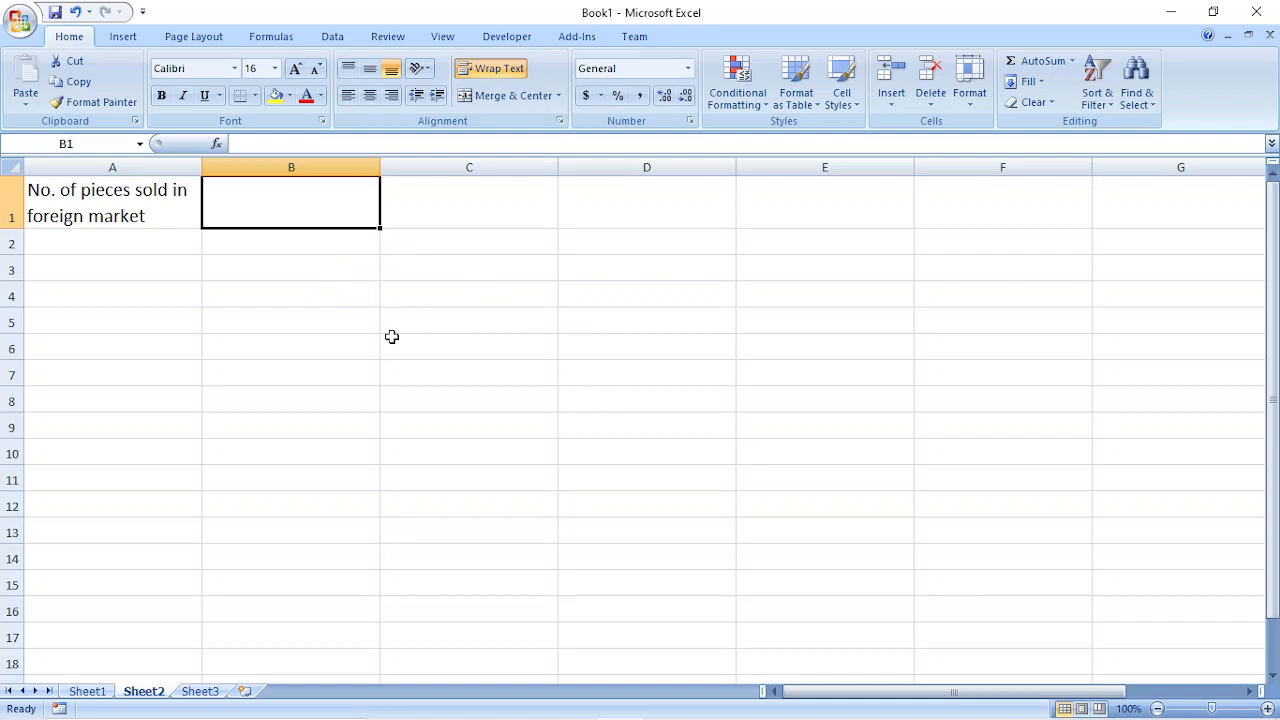
text(400)
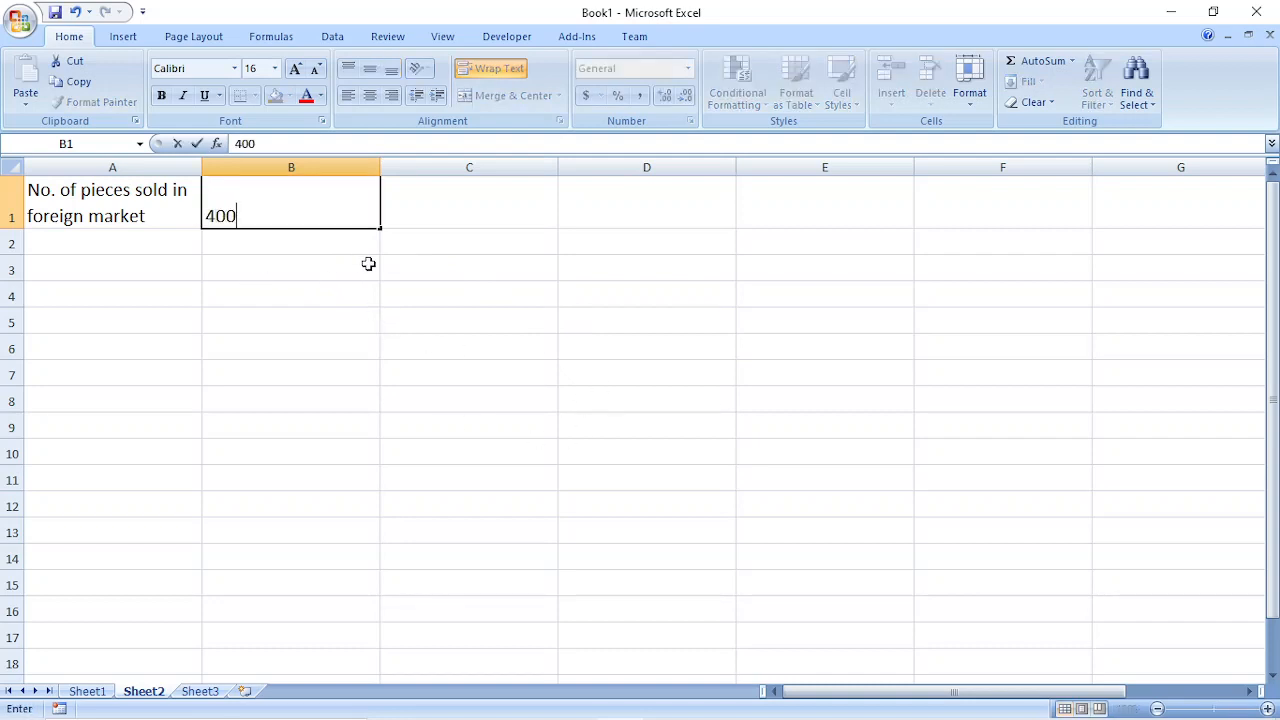
key(Return)
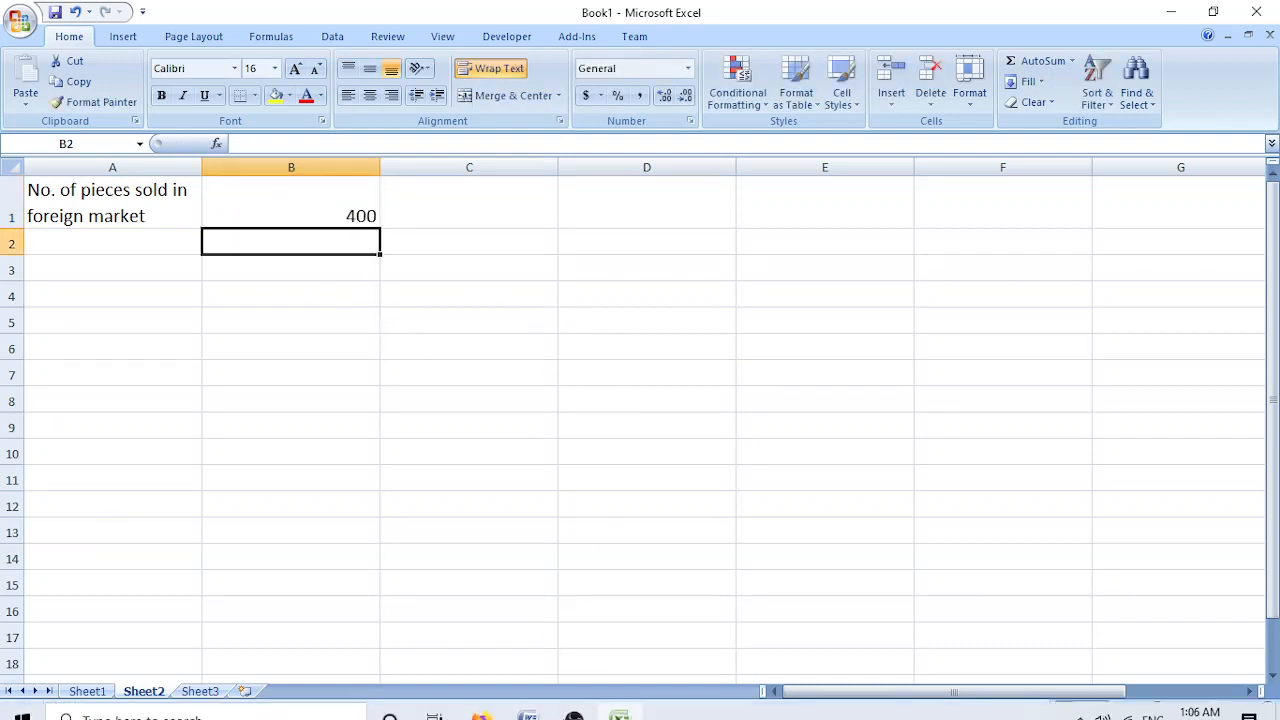
Step: Check the foreign price in the Word document, and in Excel enter "Price per item" in A2 with 900 in B2
click(527, 701)
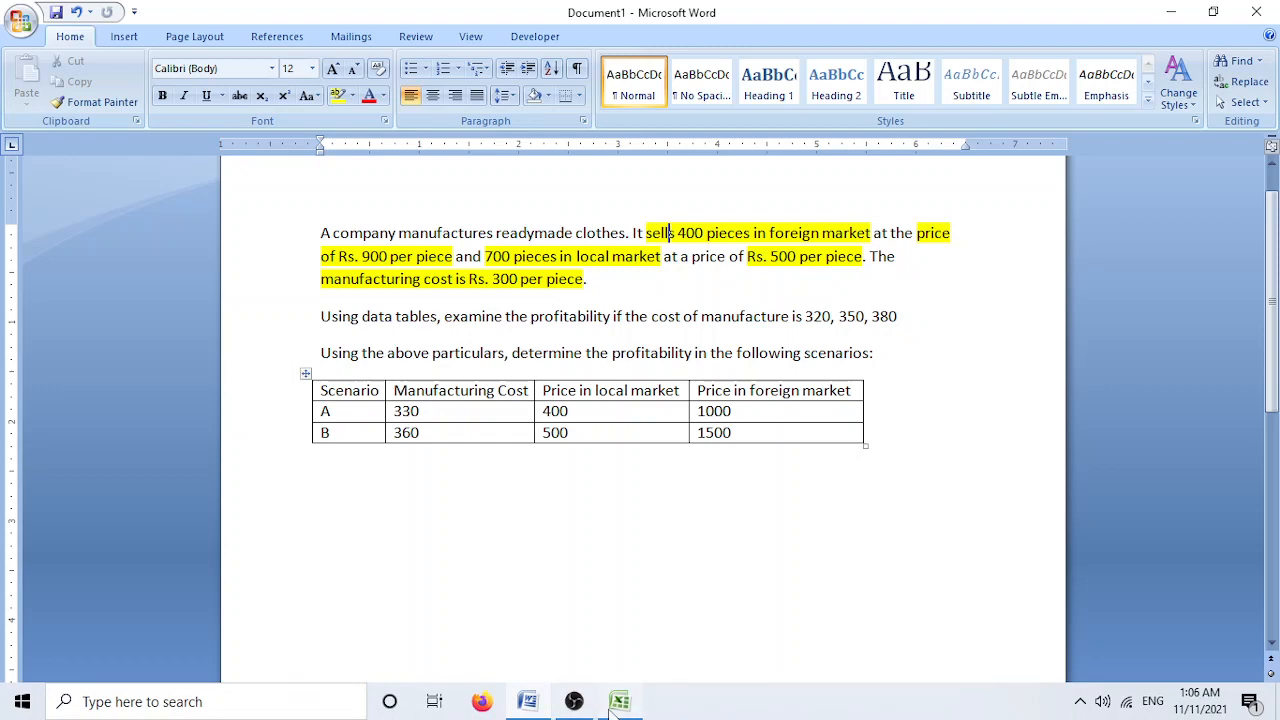
click(618, 703)
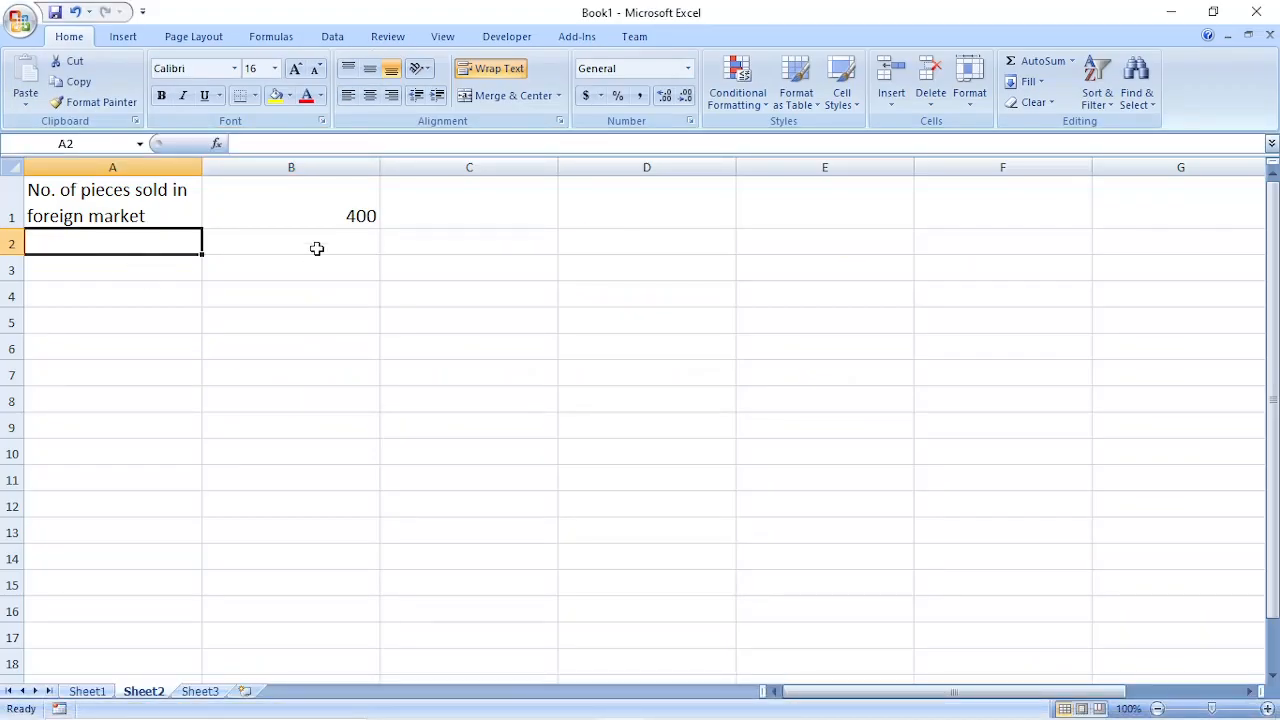
text(Price per)
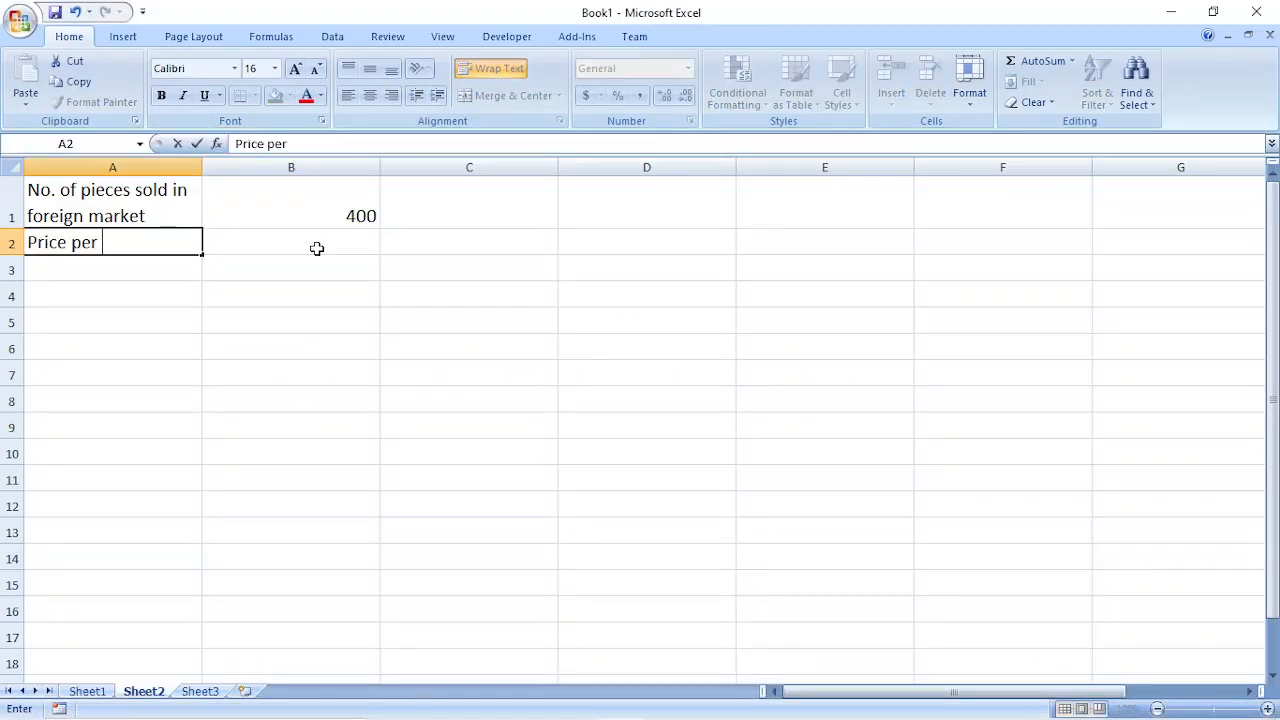
text( item)
key(Return)
click(316, 248)
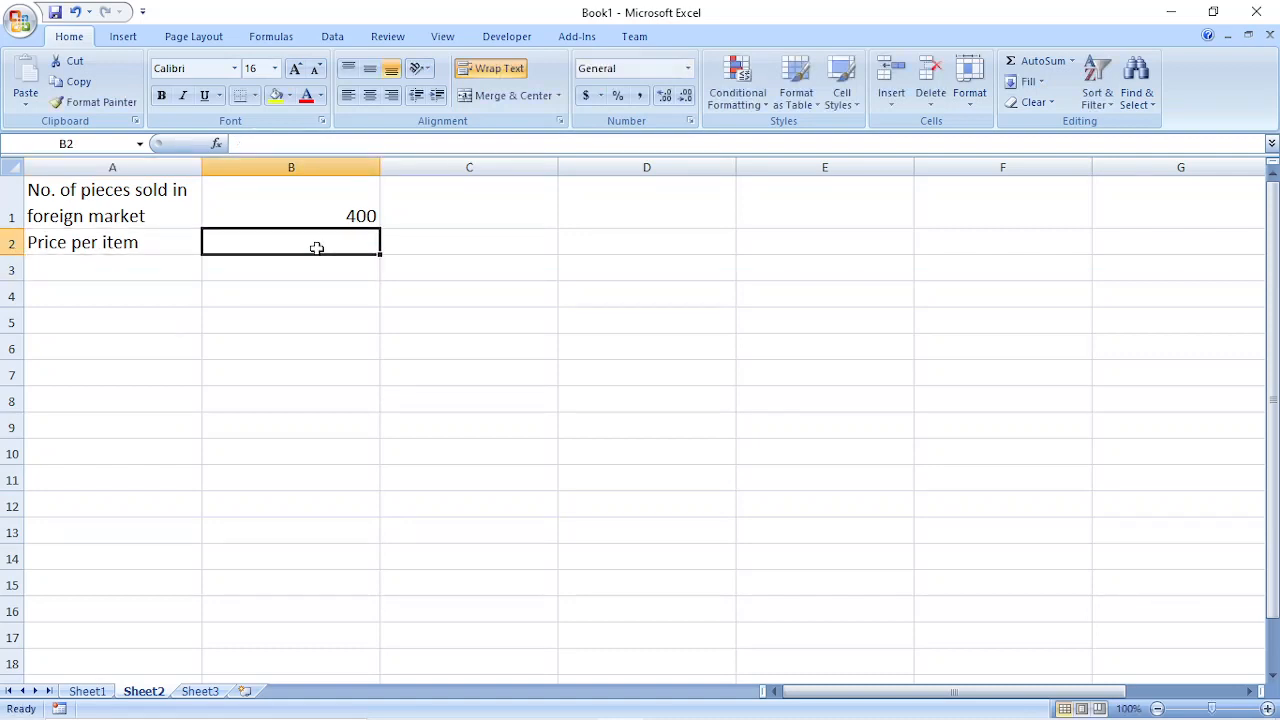
text(900)
key(Return)
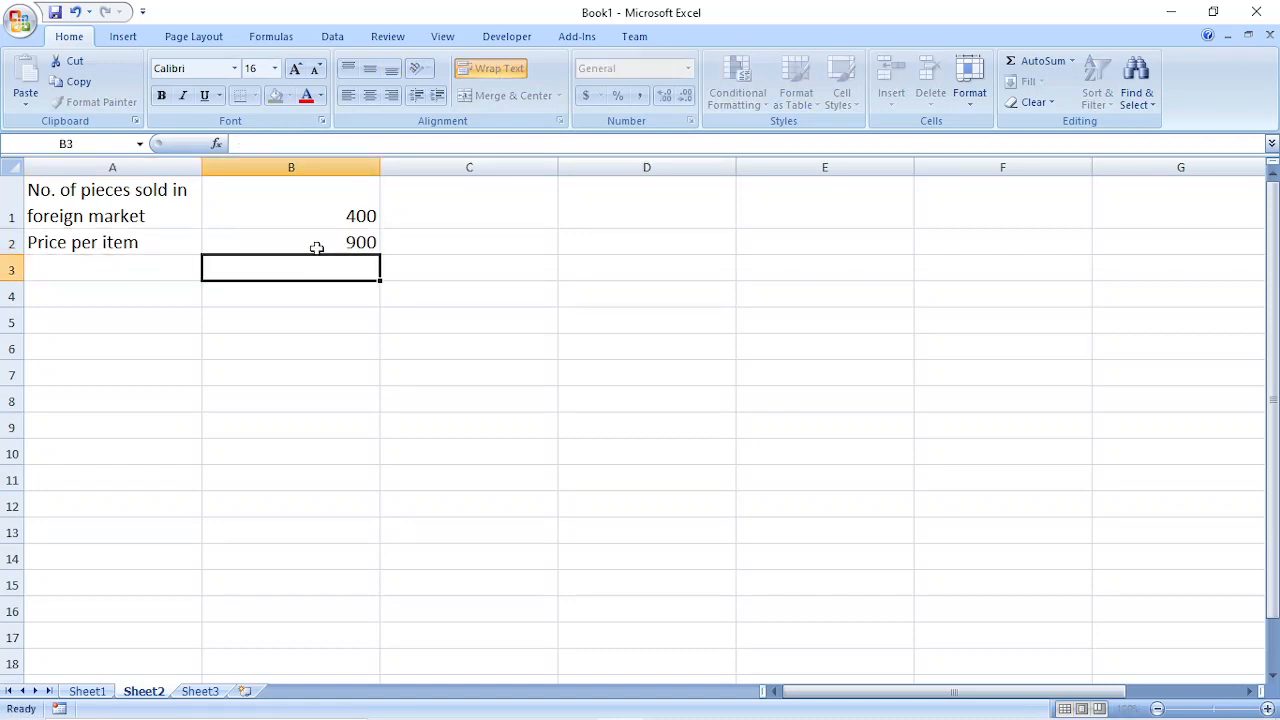
Step: Extend the label in cell A2 to "Price per item in foreign market"
key(Left)
double_click(155, 245)
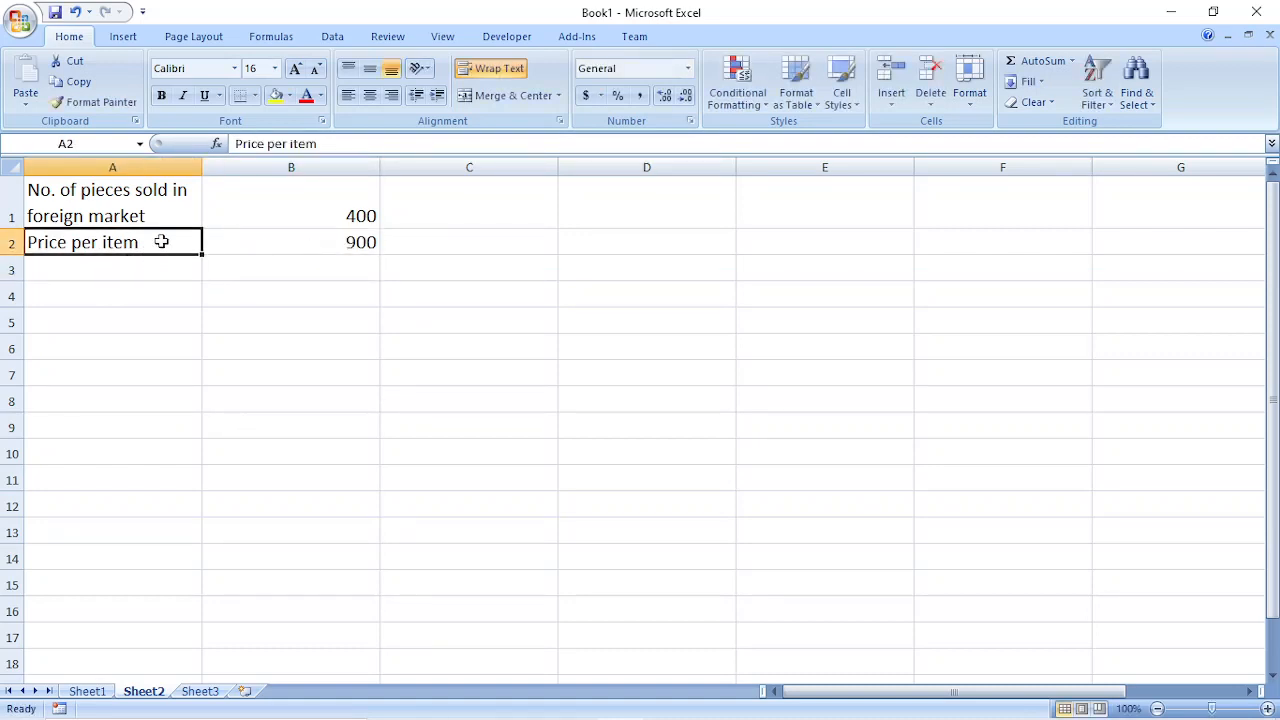
text(in fo)
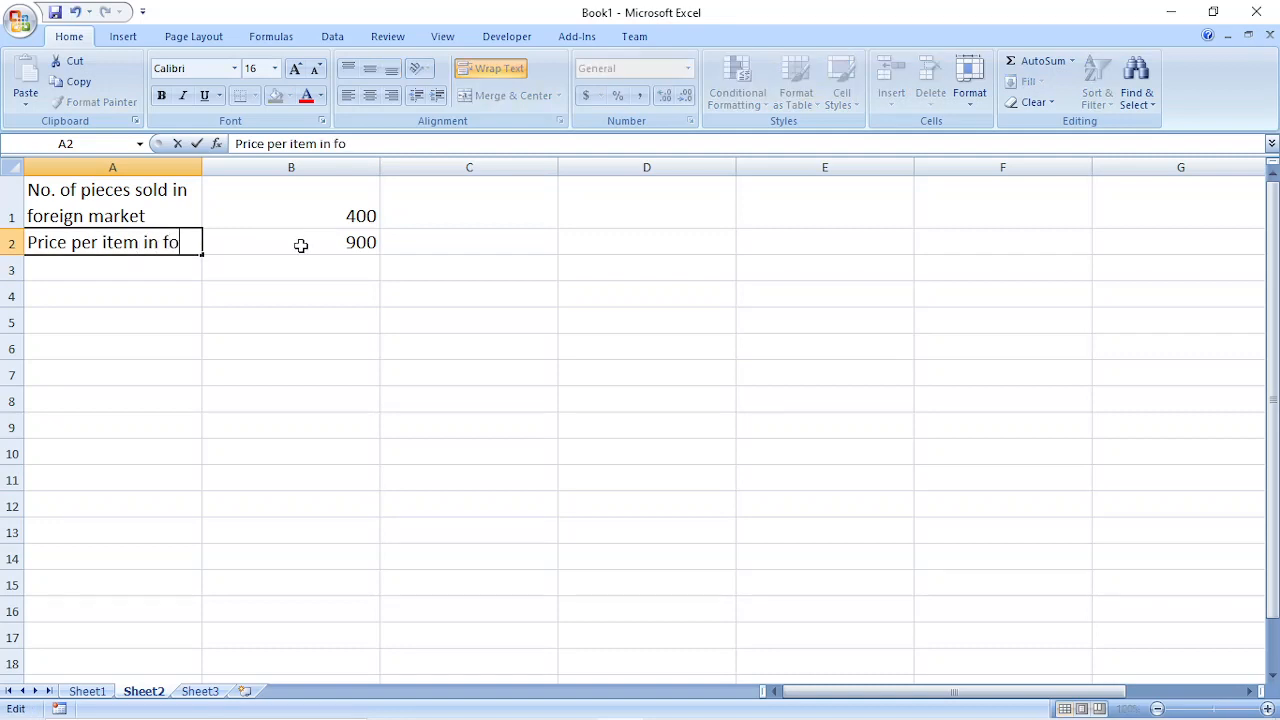
text(reign market)
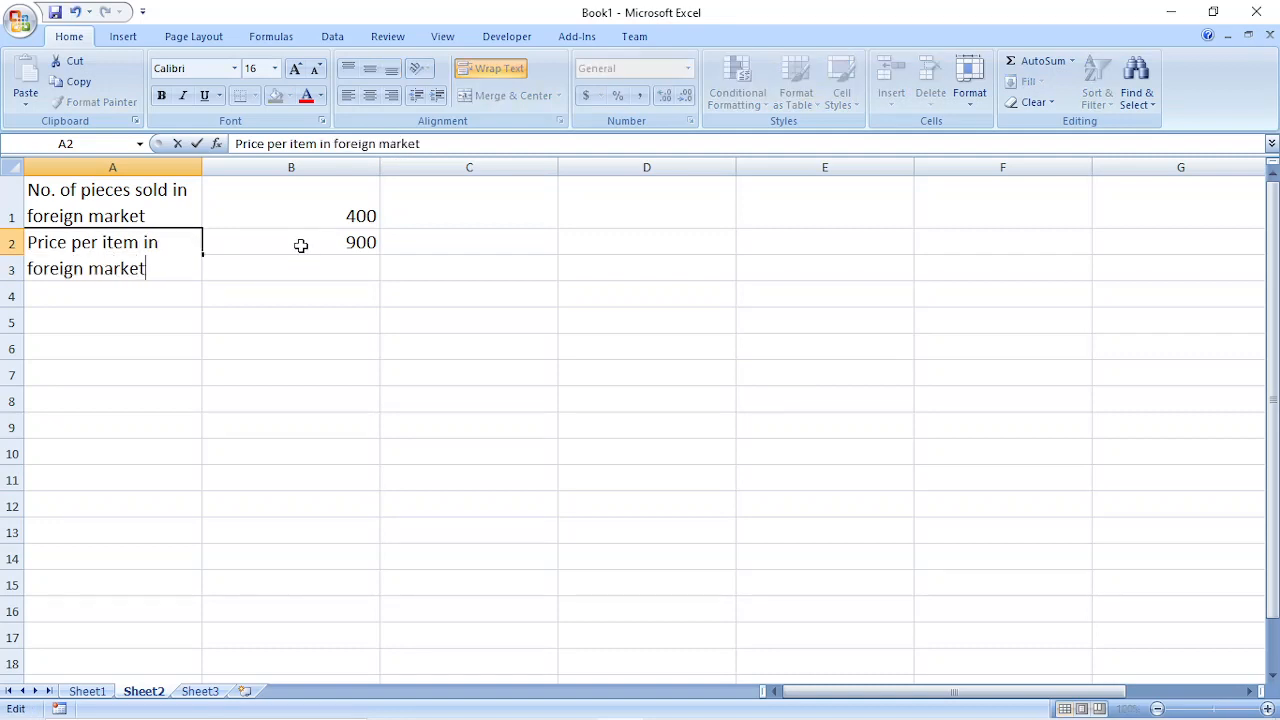
key(Return)
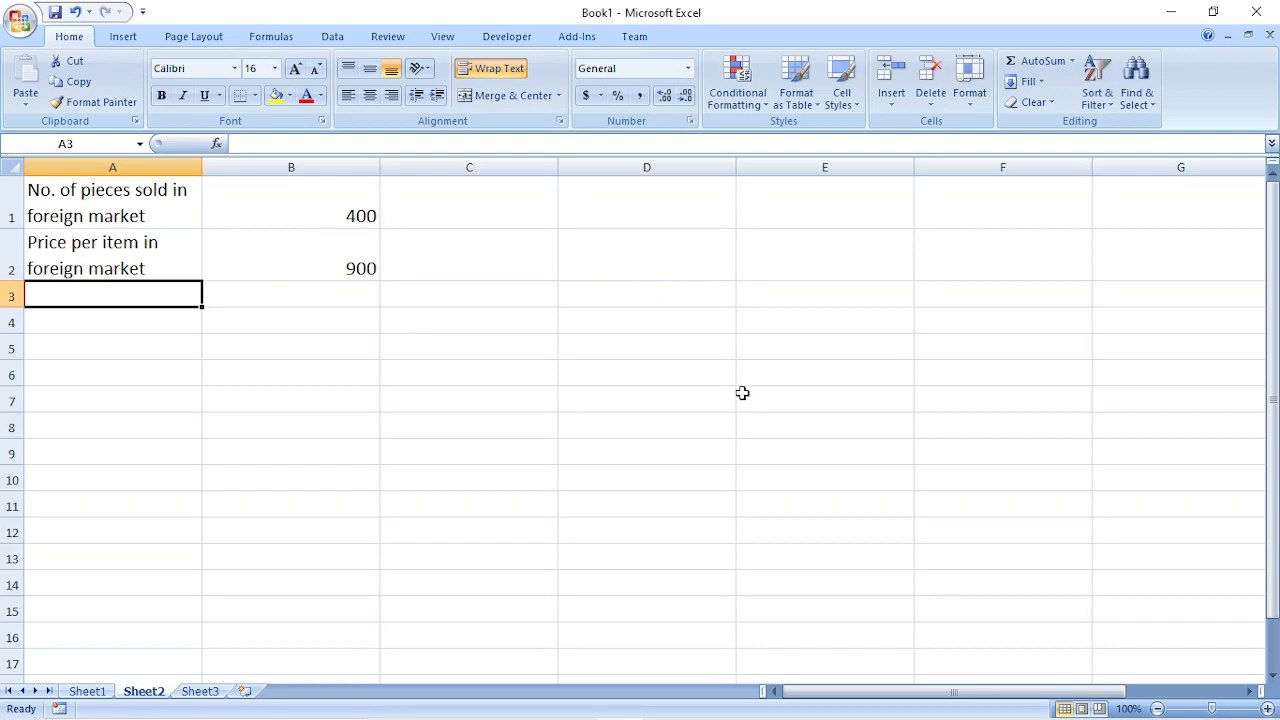
Step: Check the local market quantity in Word, and in Excel label cell A3 "No. of pieces sold in local market"
click(628, 707)
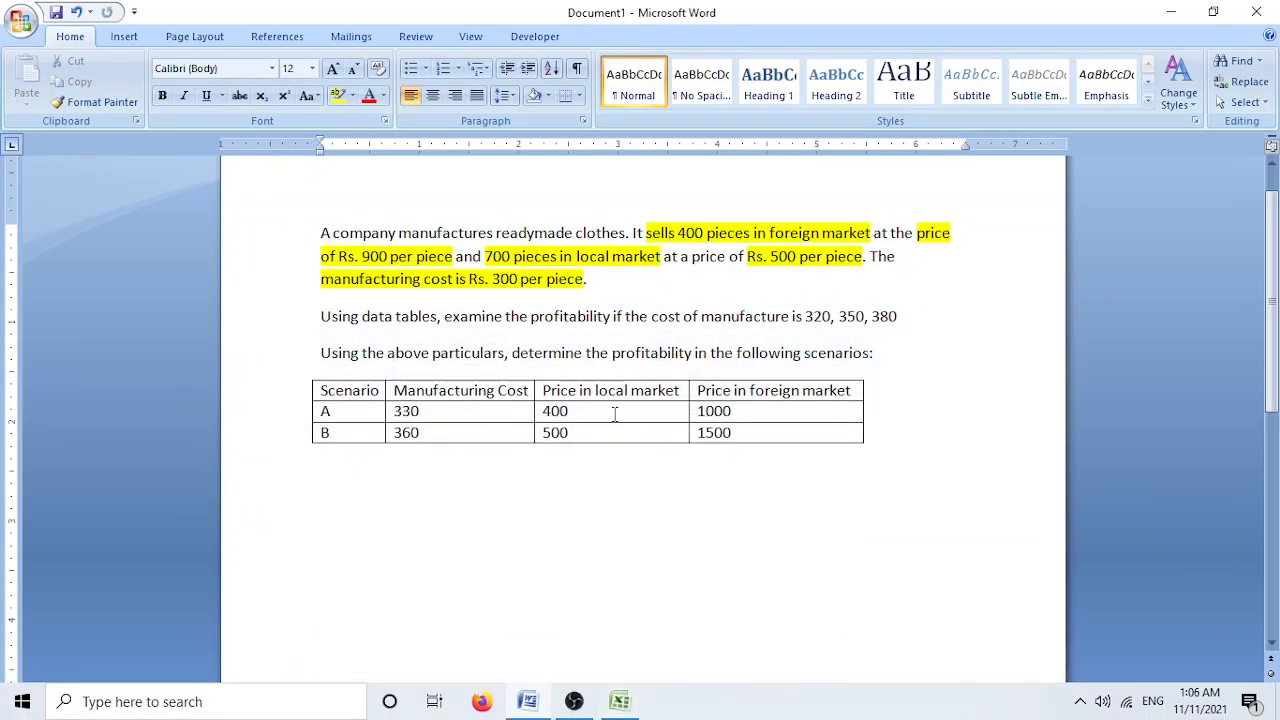
drag(486, 256, 661, 256)
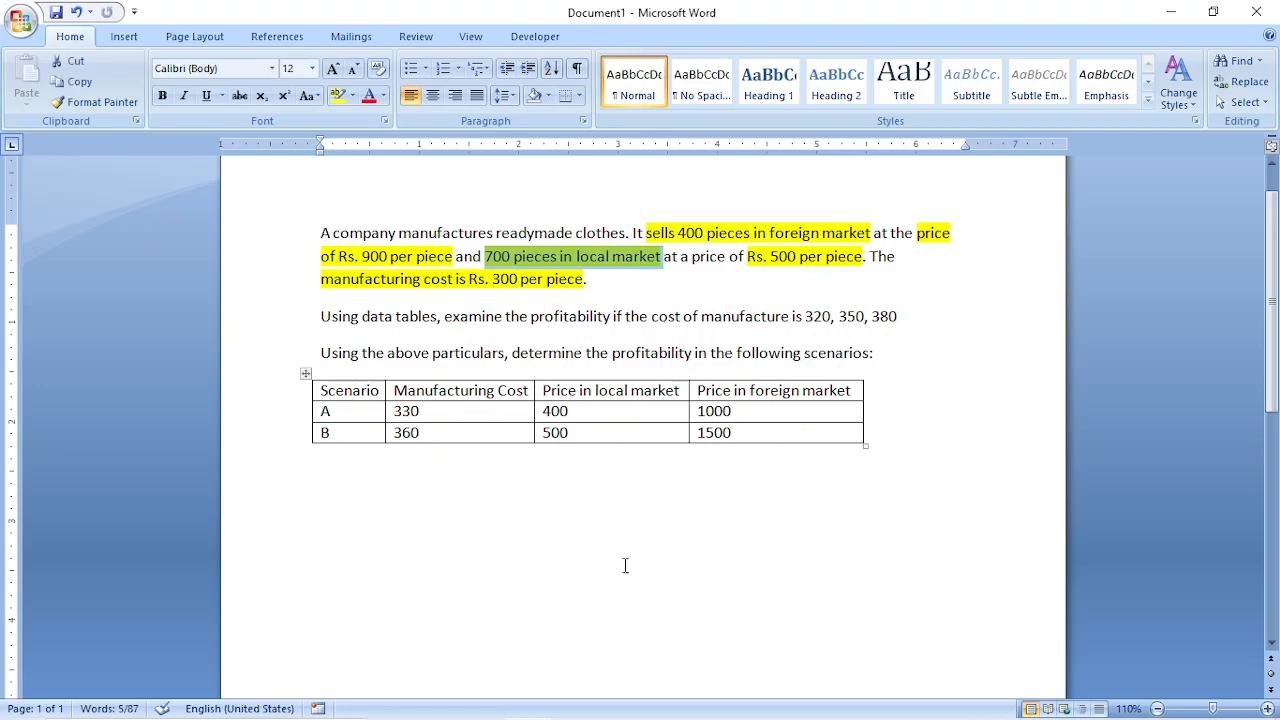
click(620, 706)
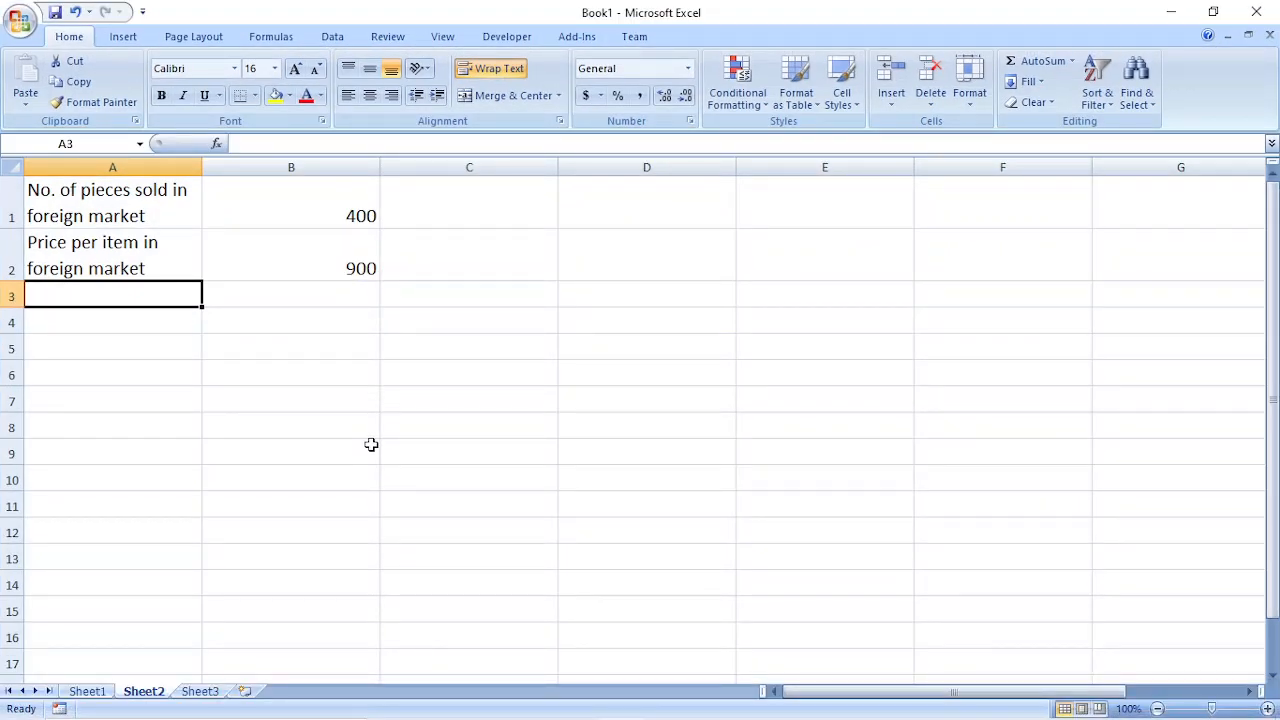
text(No)
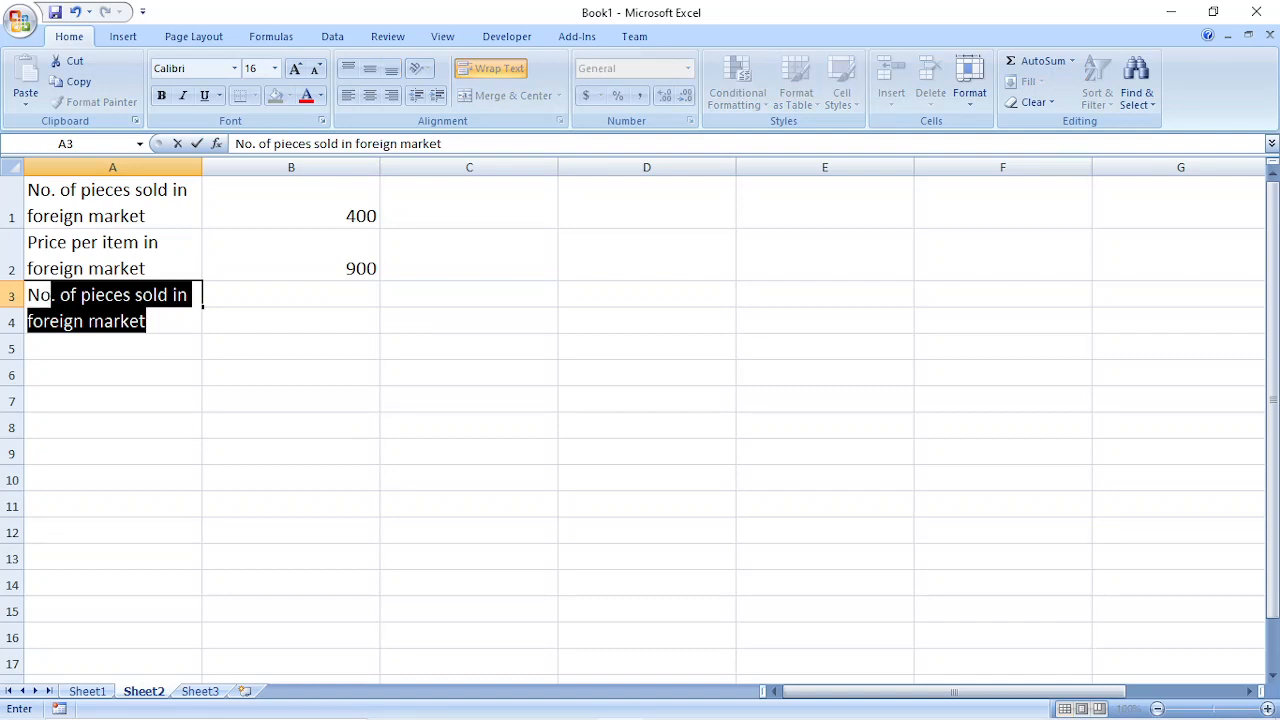
click(88, 321)
key(shift+Left)
key(shift+Left)
key(shift+Left)
key(shift+Left)
key(shift+Left)
key(shift+Left)
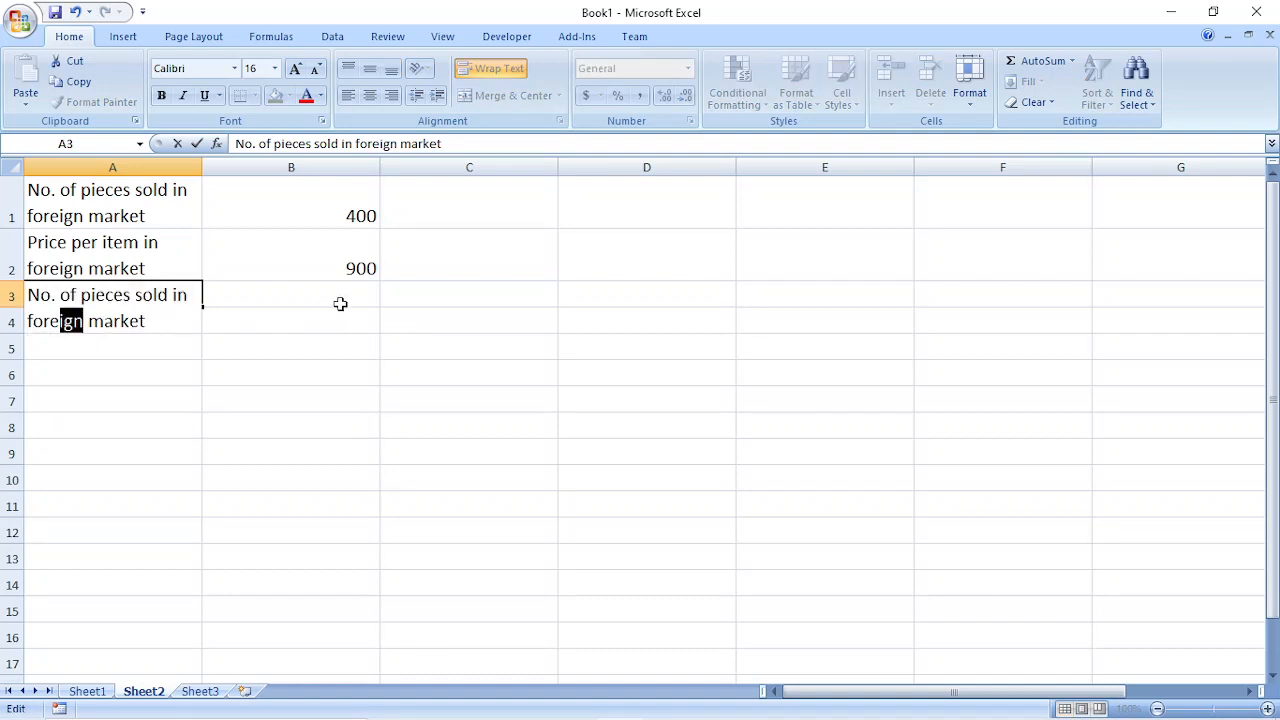
text(local)
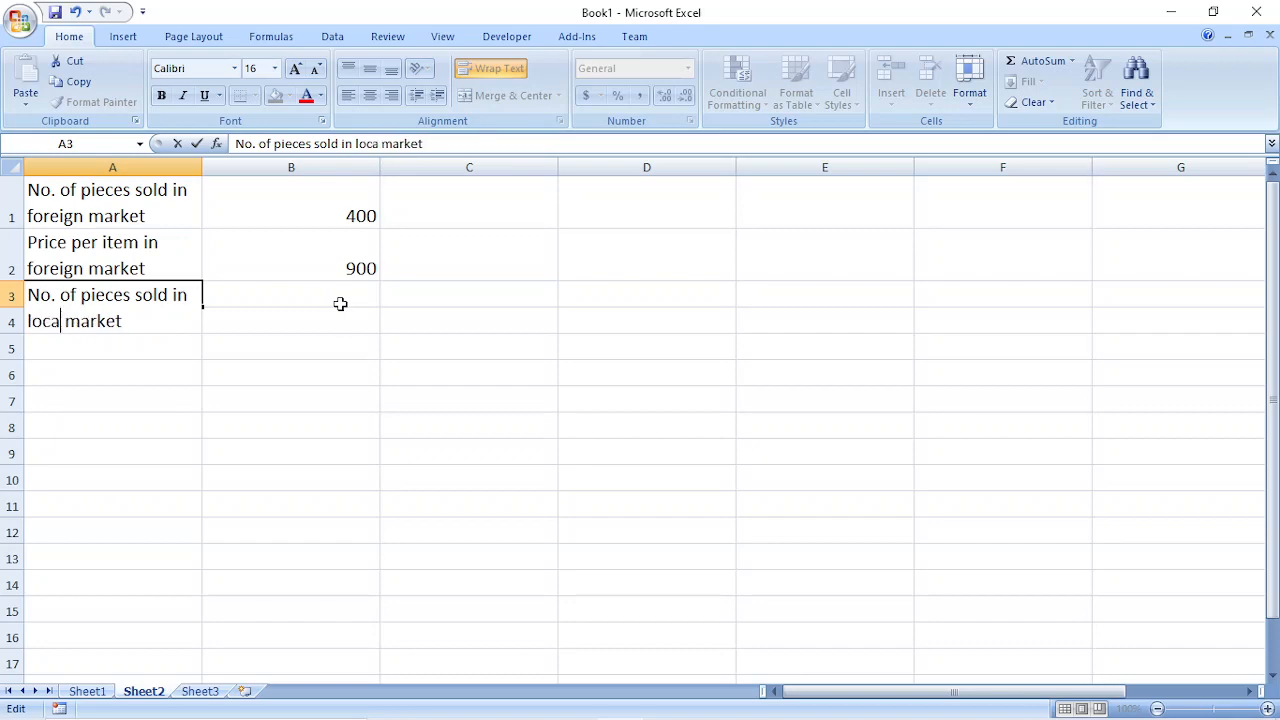
key(Return)
Step: Recheck the local quantity in the Word document and enter 700 in cell B3 of the Excel sheet
click(340, 303)
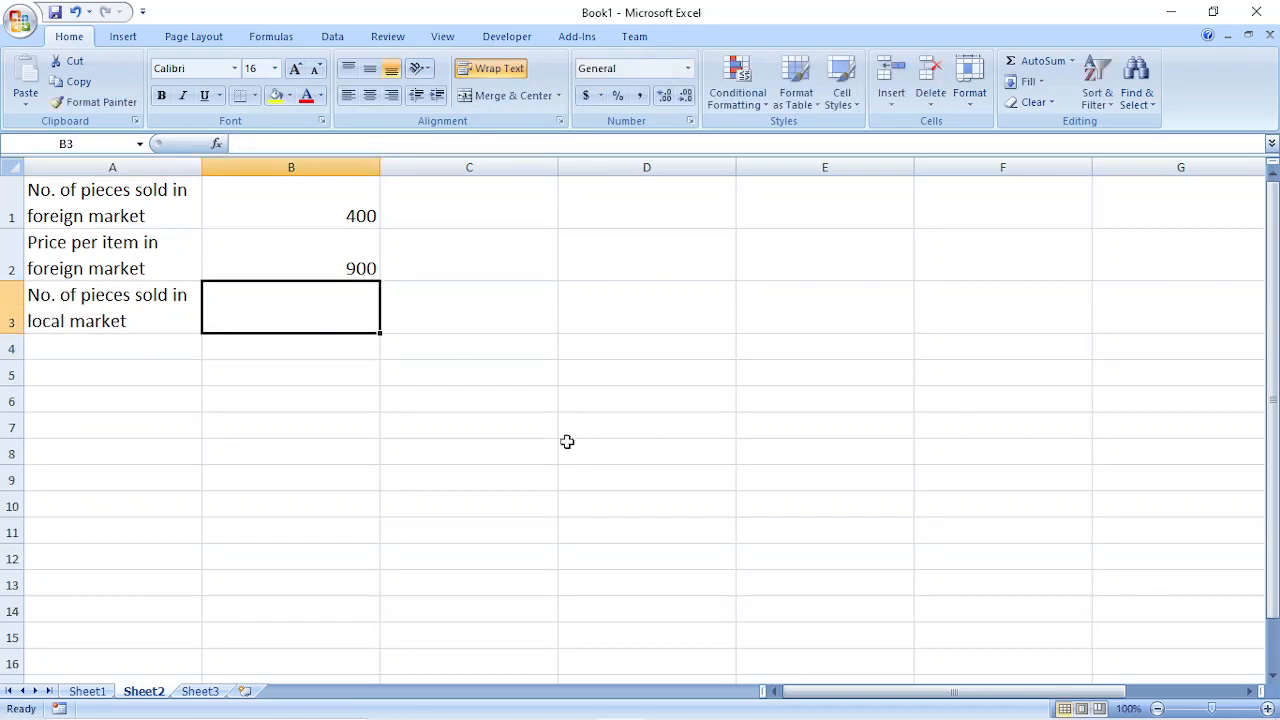
mouse_move(576, 706)
click(619, 703)
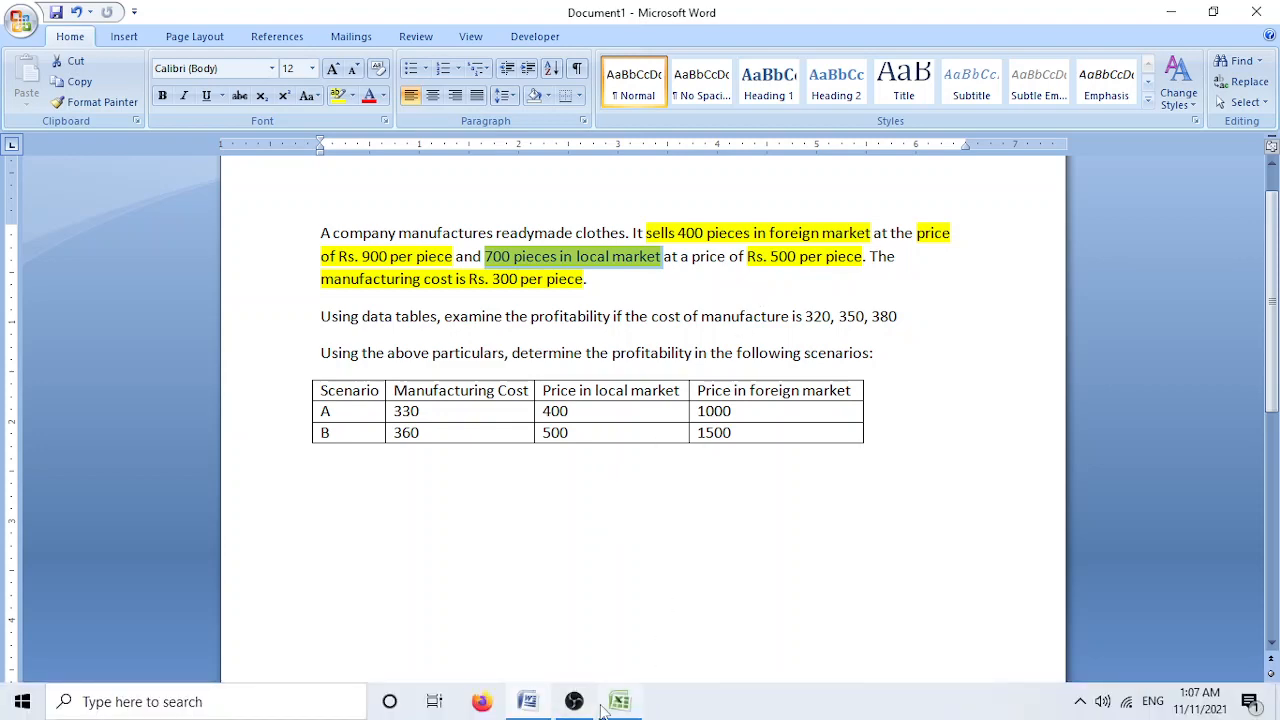
click(619, 709)
text(700)
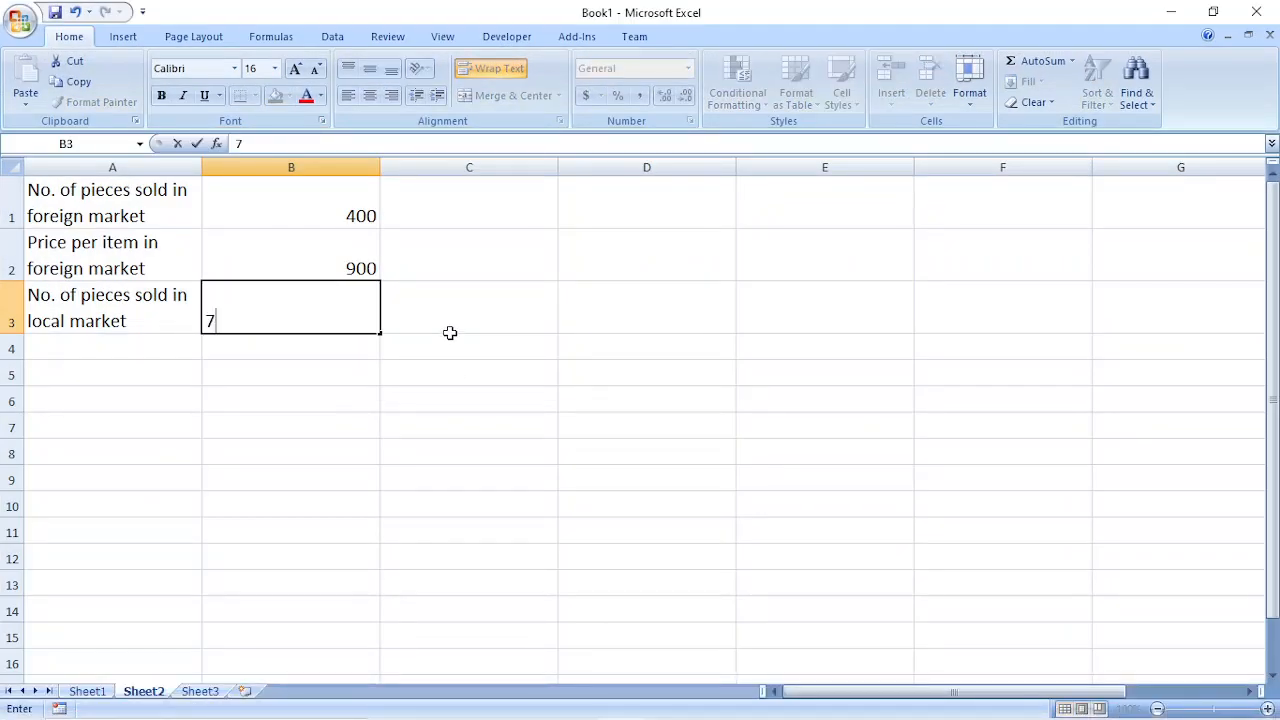
key(Return)
Step: Copy the "Price per item in foreign market" label from cell A2 into cell A4
key(Up)
key(Up)
key(Left)
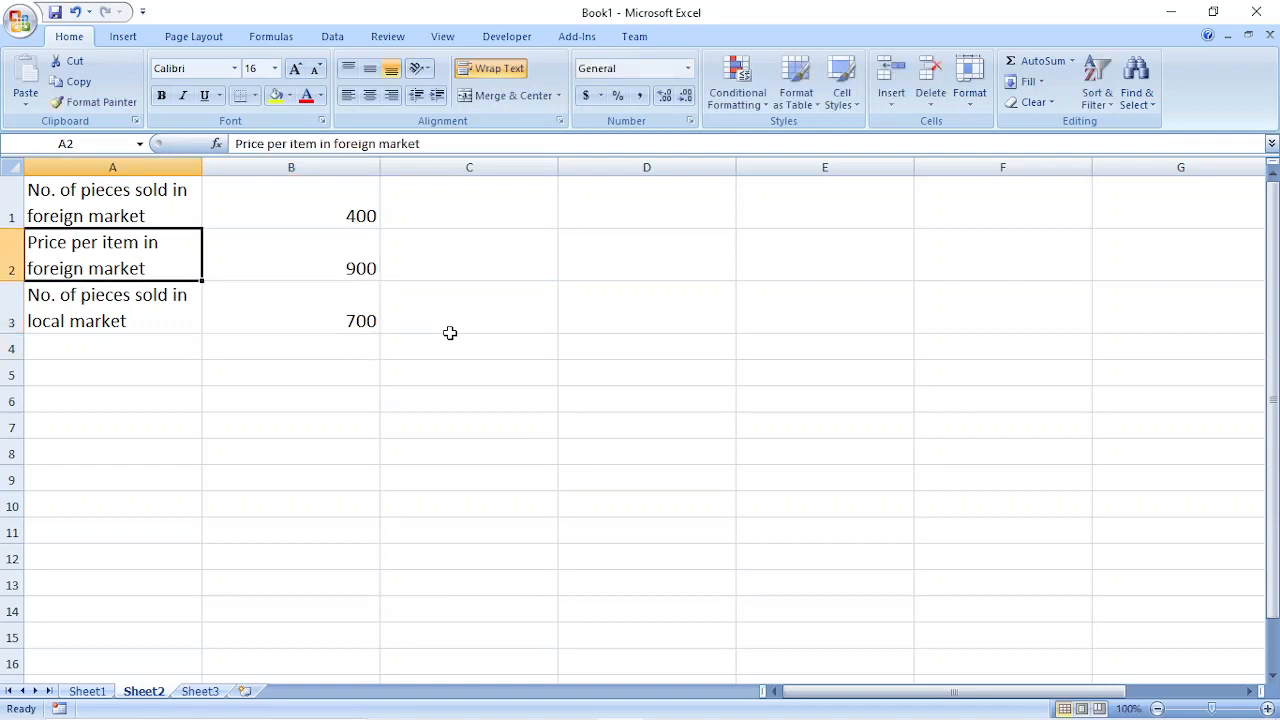
key(Down)
key(Down)
key(Up)
key(Up)
key(ctrl+c)
key(Down)
key(Down)
key(ctrl+v)
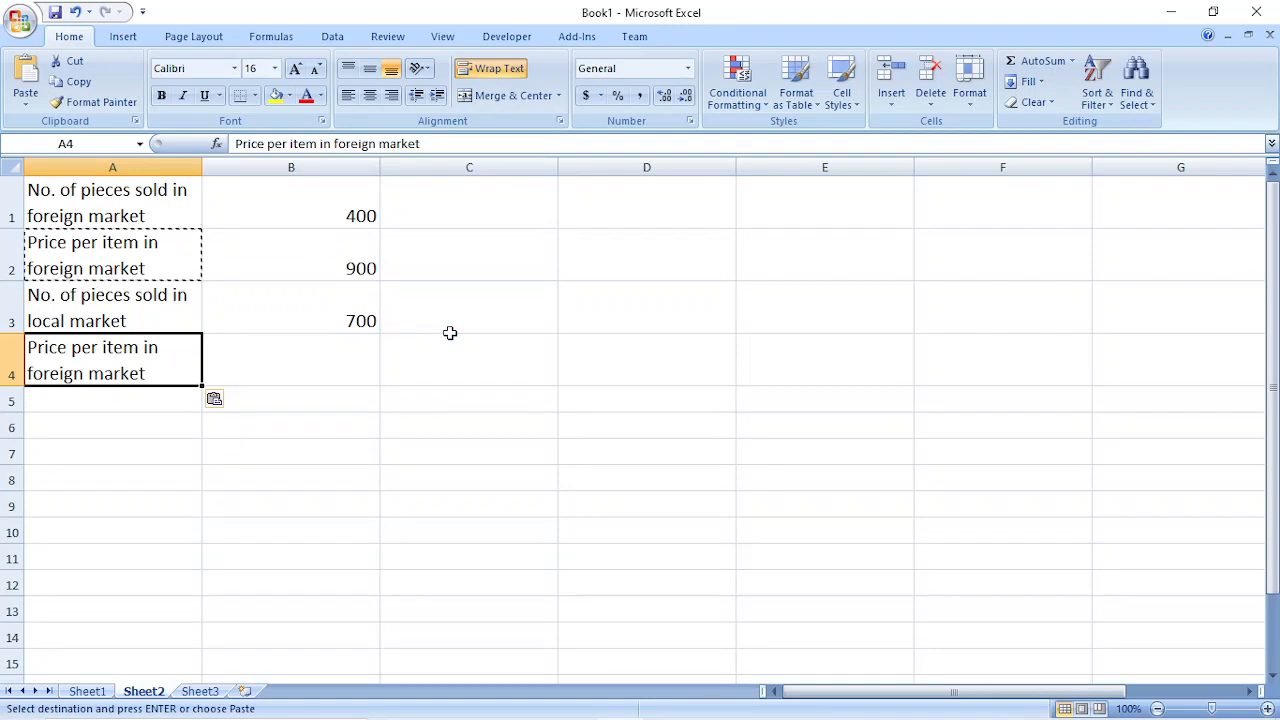
Step: Replace "foreign" with "local" in cell A4 so the label reads "Price per item in local market"
double_click(159, 377)
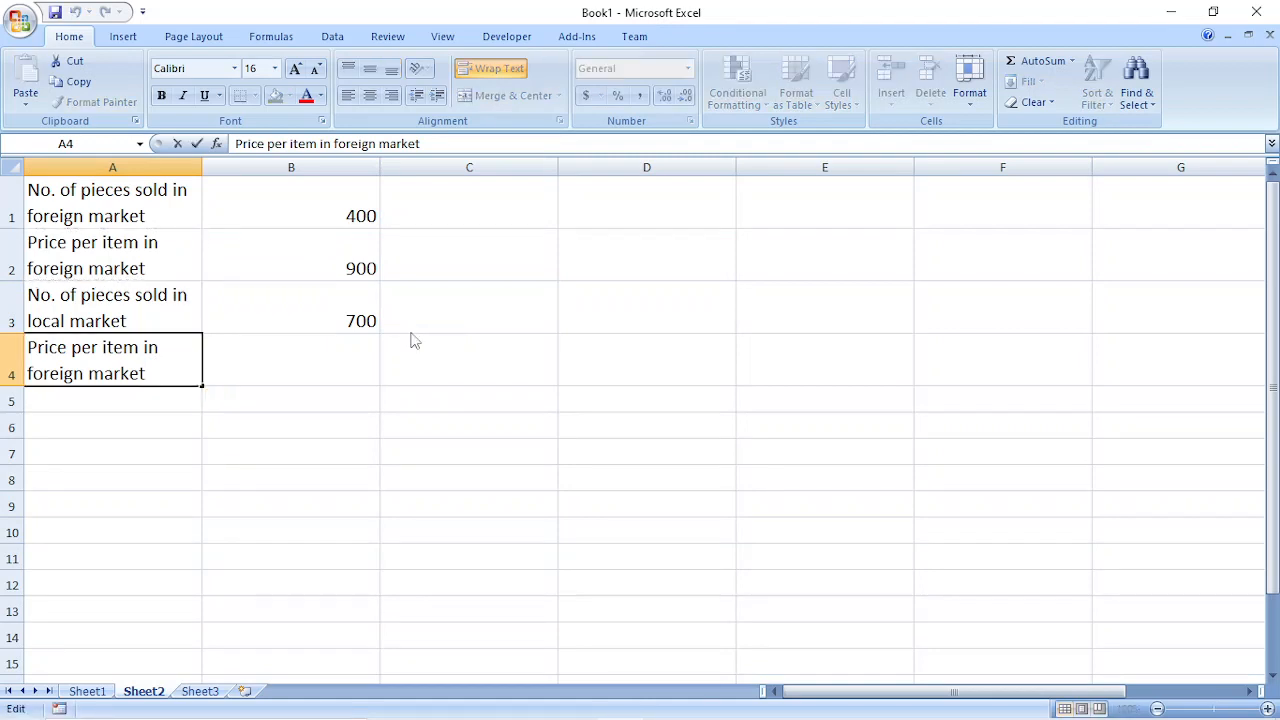
key(Left)
key(shift+Left)
key(shift+Left)
key(shift+Left)
key(shift+Left)
key(shift+Left)
key(shift+Left)
key(shift+Left)
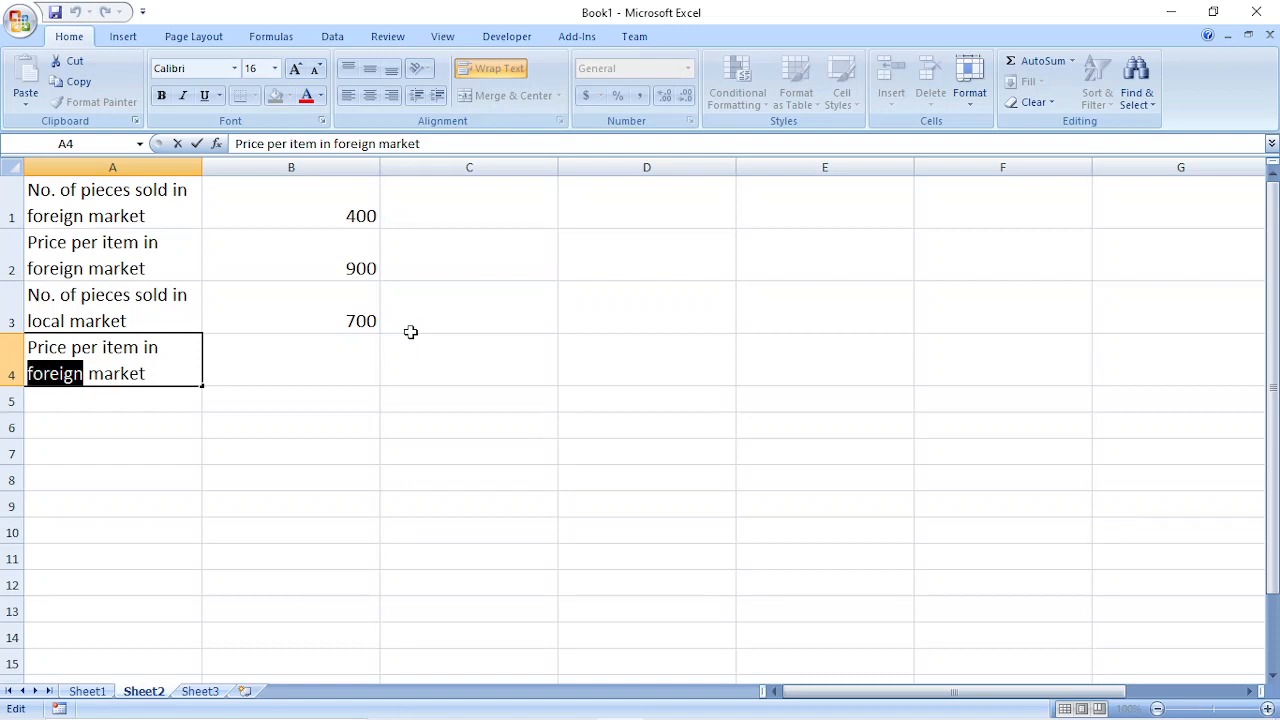
text(local)
key(Return)
Step: Enter 500 in cell B4 as the price per item in the local market
key(Right)
key(Up)
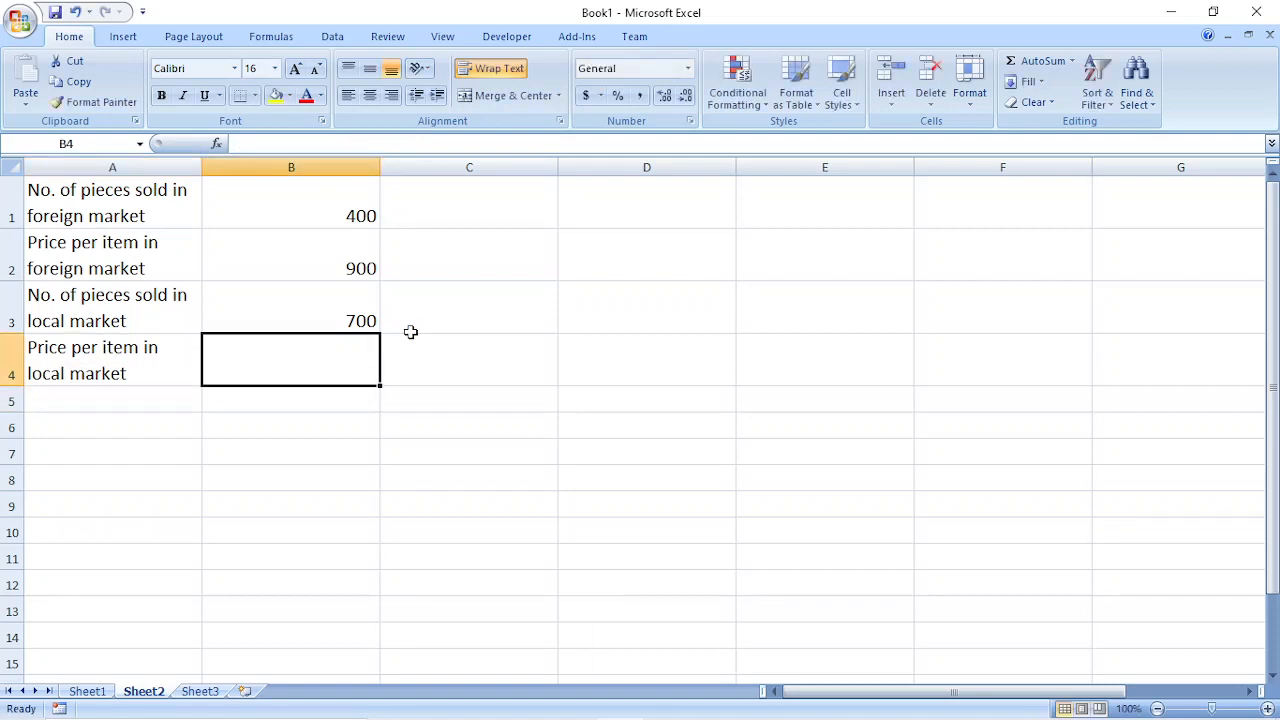
text(500)
key(Return)
Step: Add the label "Manufacturing Cost" in cell A5 and enter 300 as its value in cell B5
key(Left)
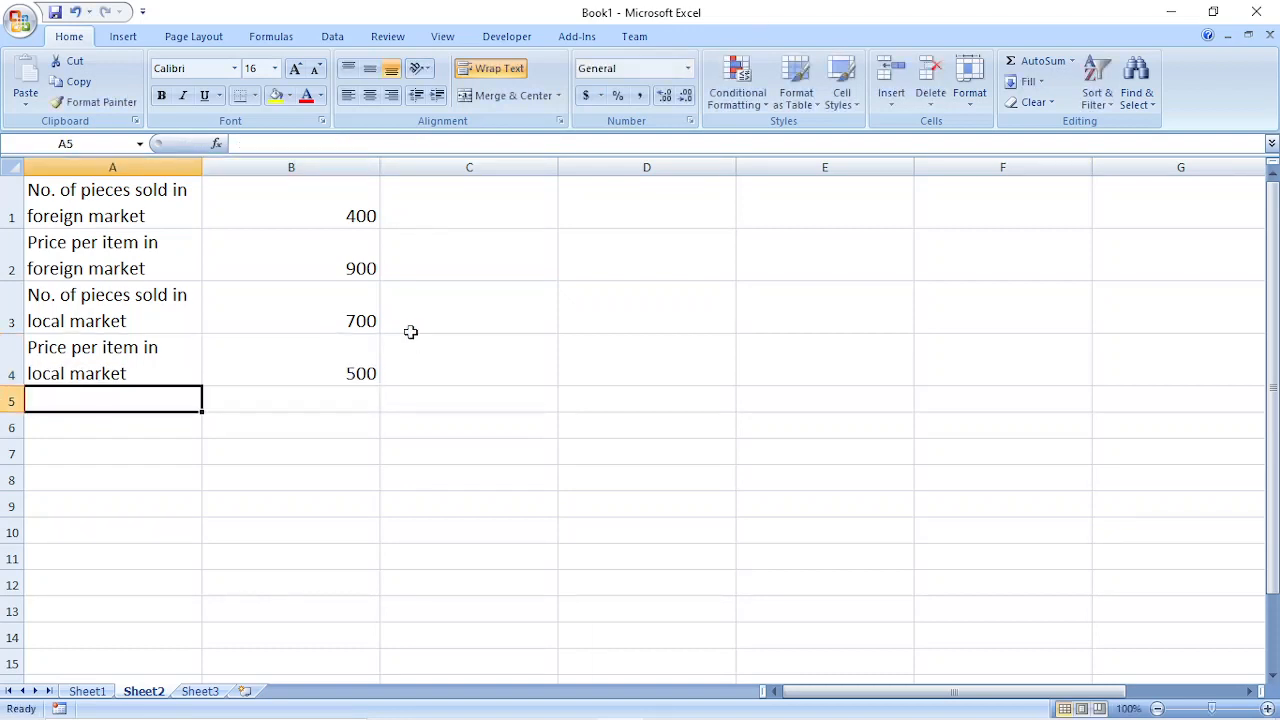
text(Manufac)
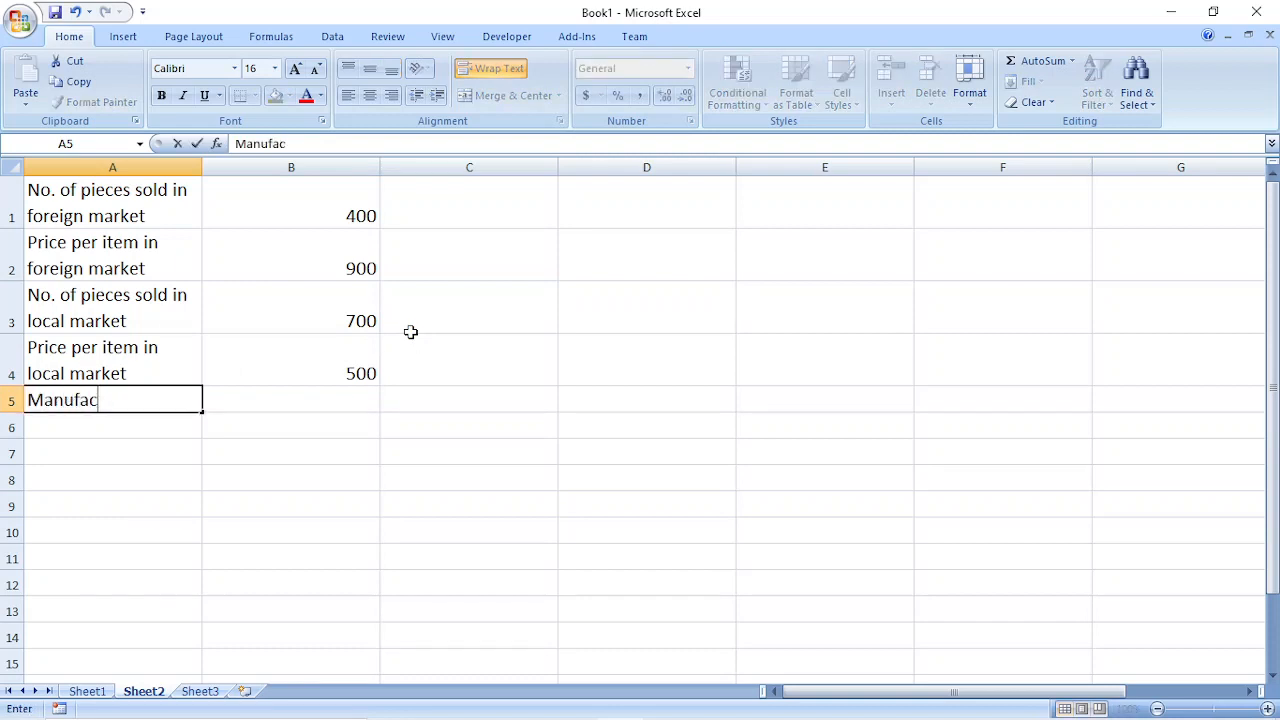
text(turing Co)
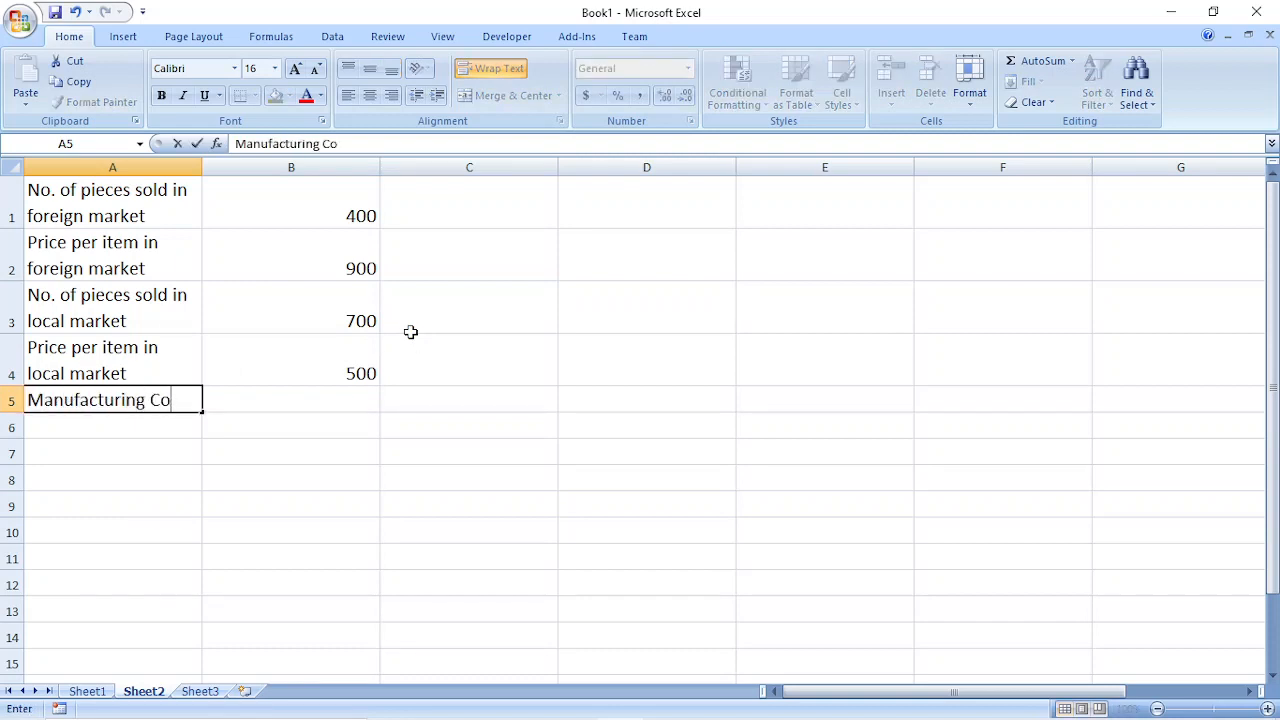
text(st)
key(Return)
key(Up)
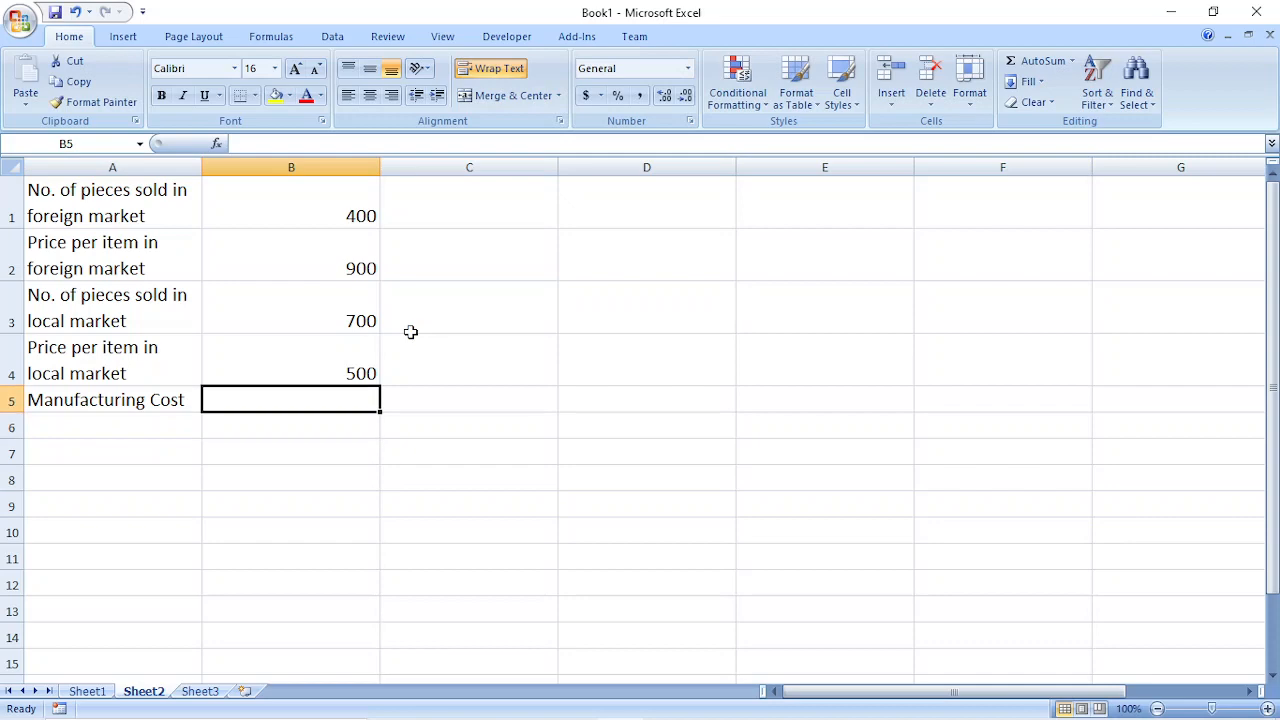
text(300)
key(Return)
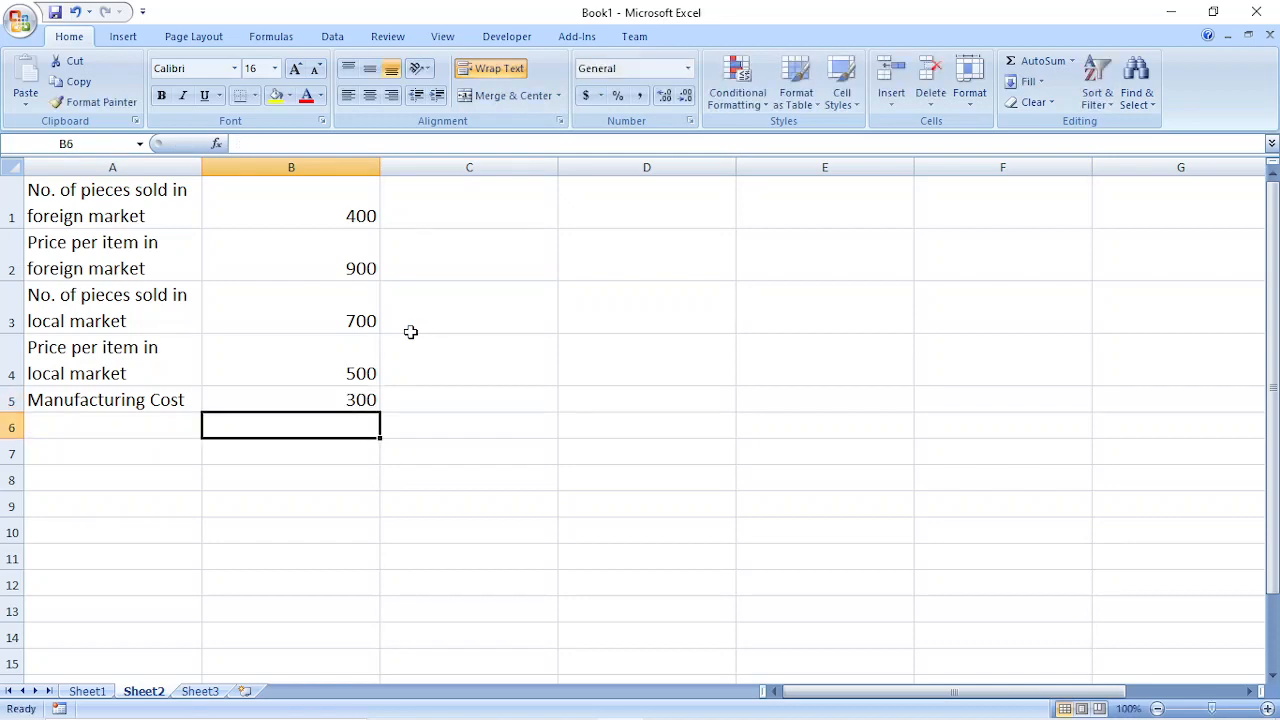
Step: Check the quantities, prices, manufacturing cost and profitability question in the Word document against the figures in the Excel sheet
click(527, 701)
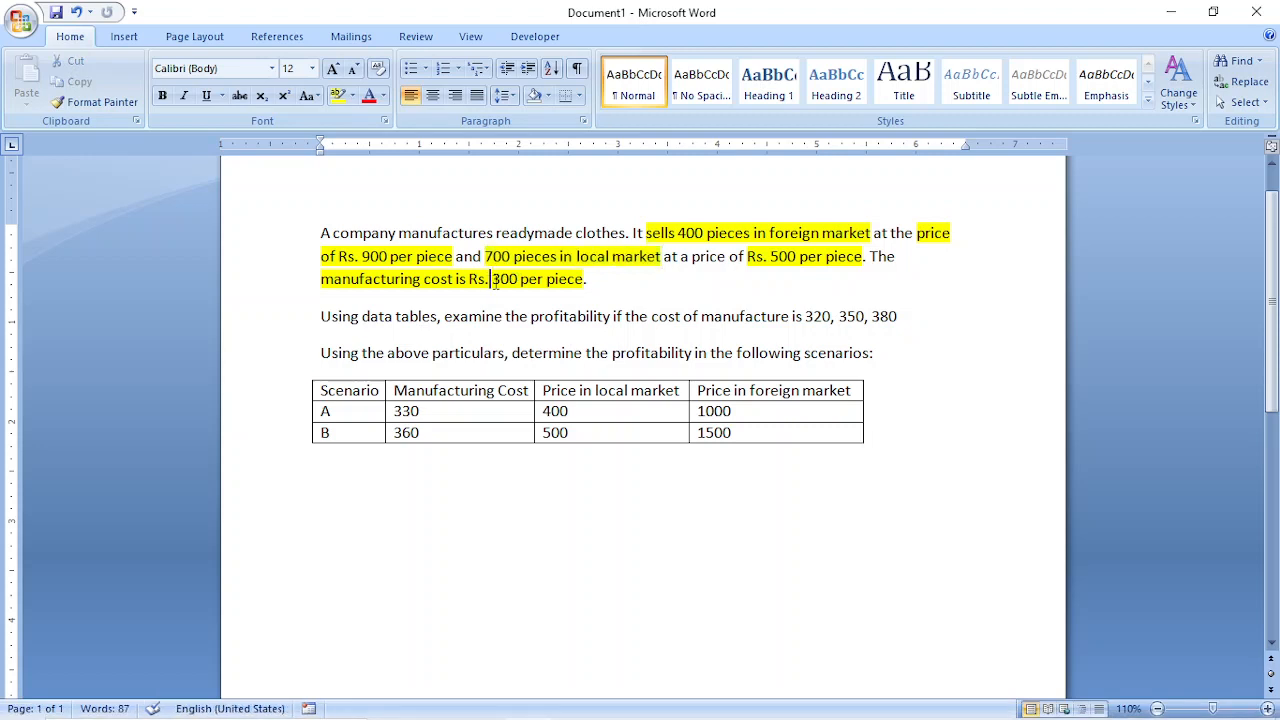
drag(487, 279, 602, 285)
click(850, 253)
drag(456, 262, 662, 262)
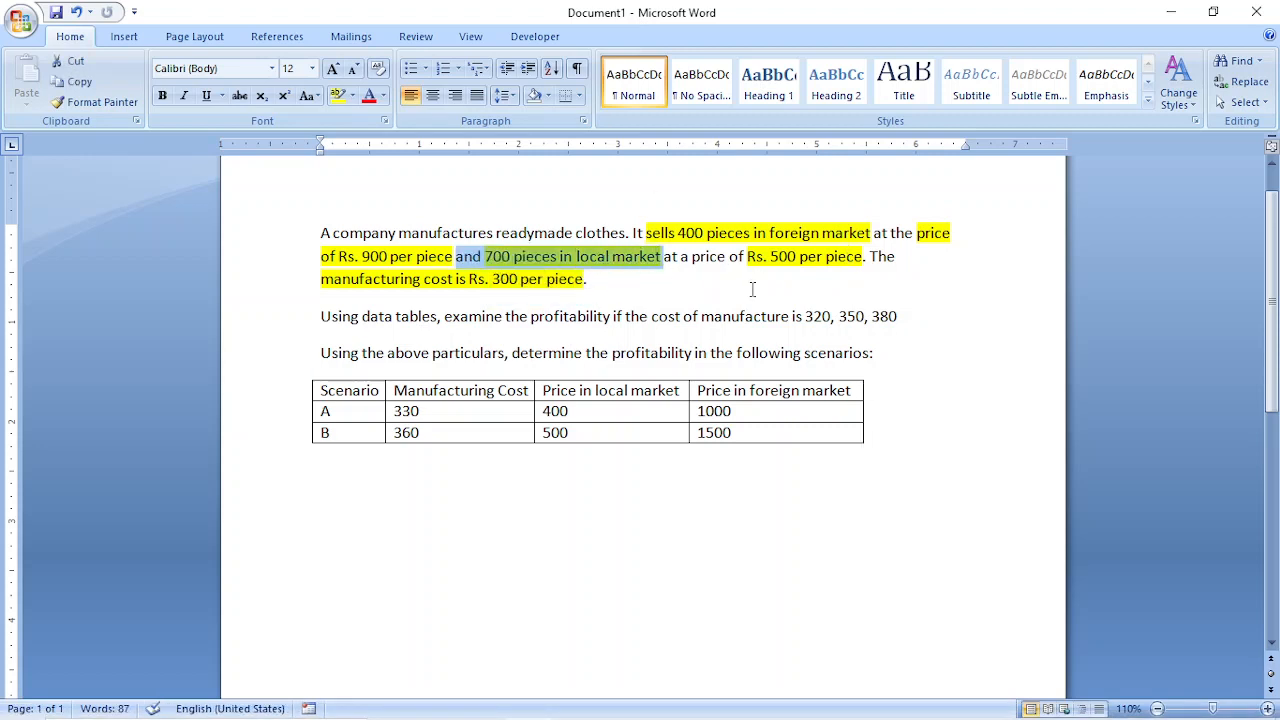
click(757, 256)
drag(757, 256, 895, 257)
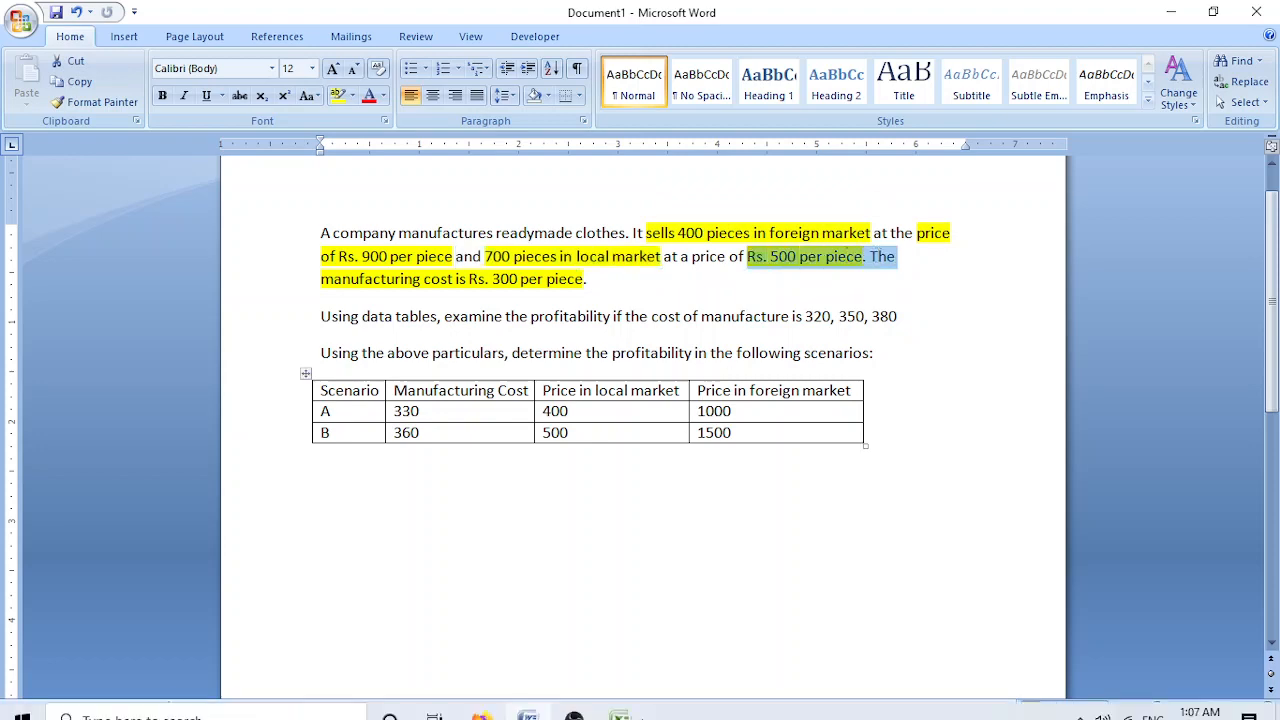
click(620, 702)
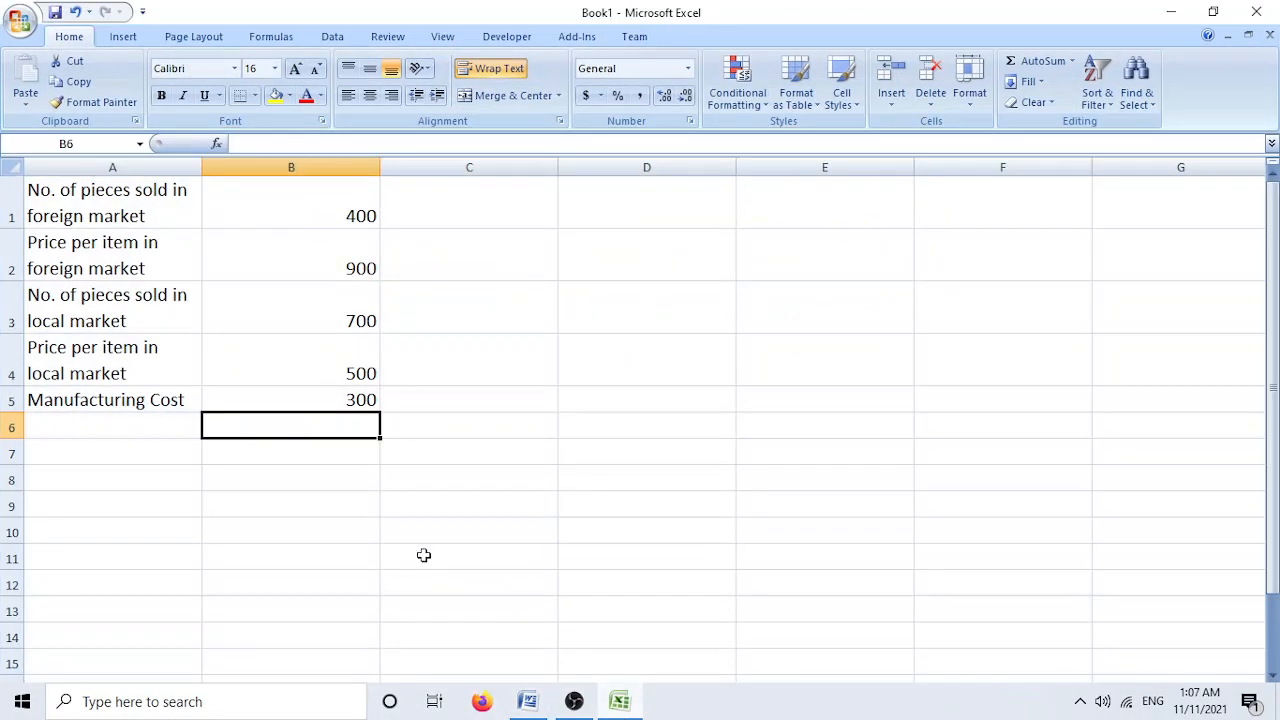
click(300, 371)
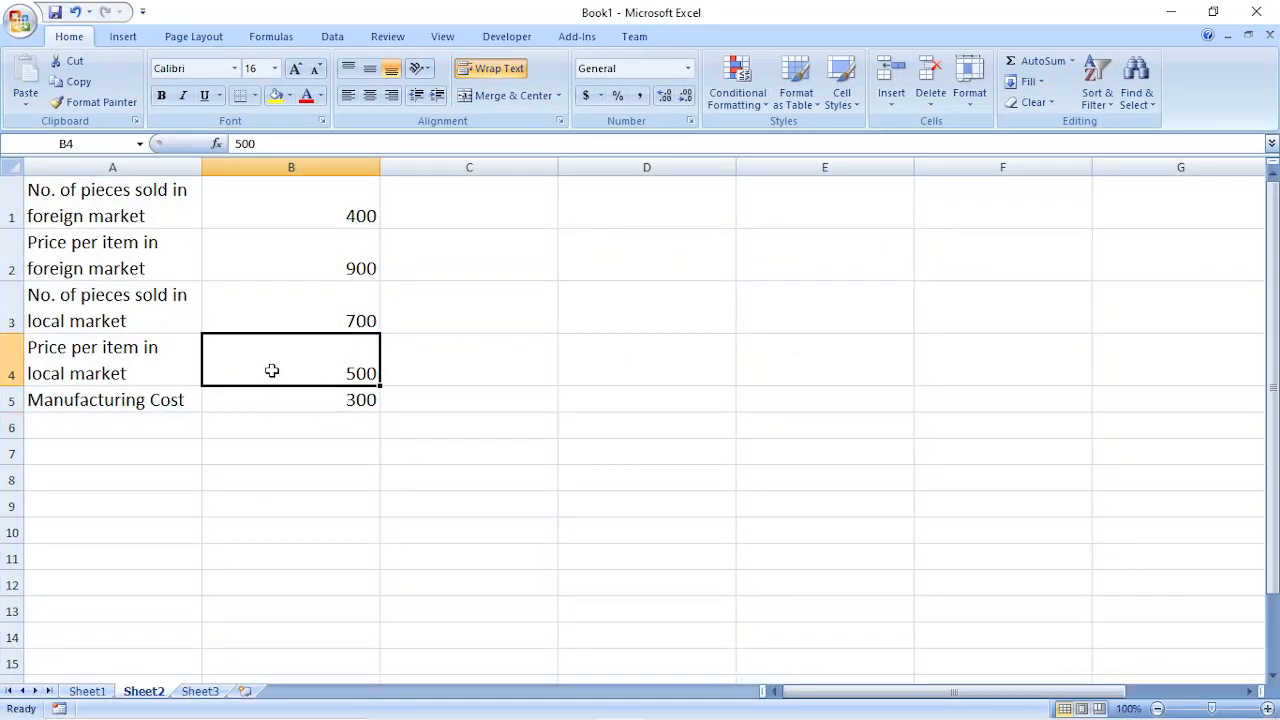
click(310, 321)
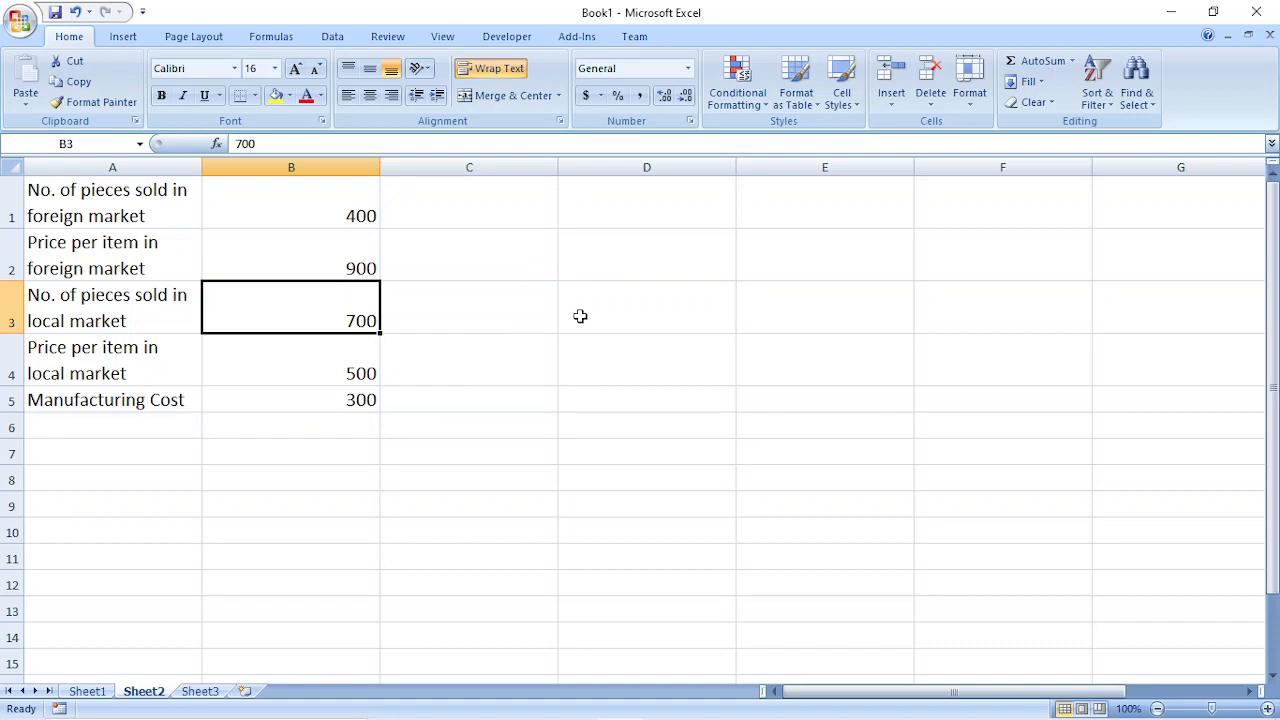
click(622, 705)
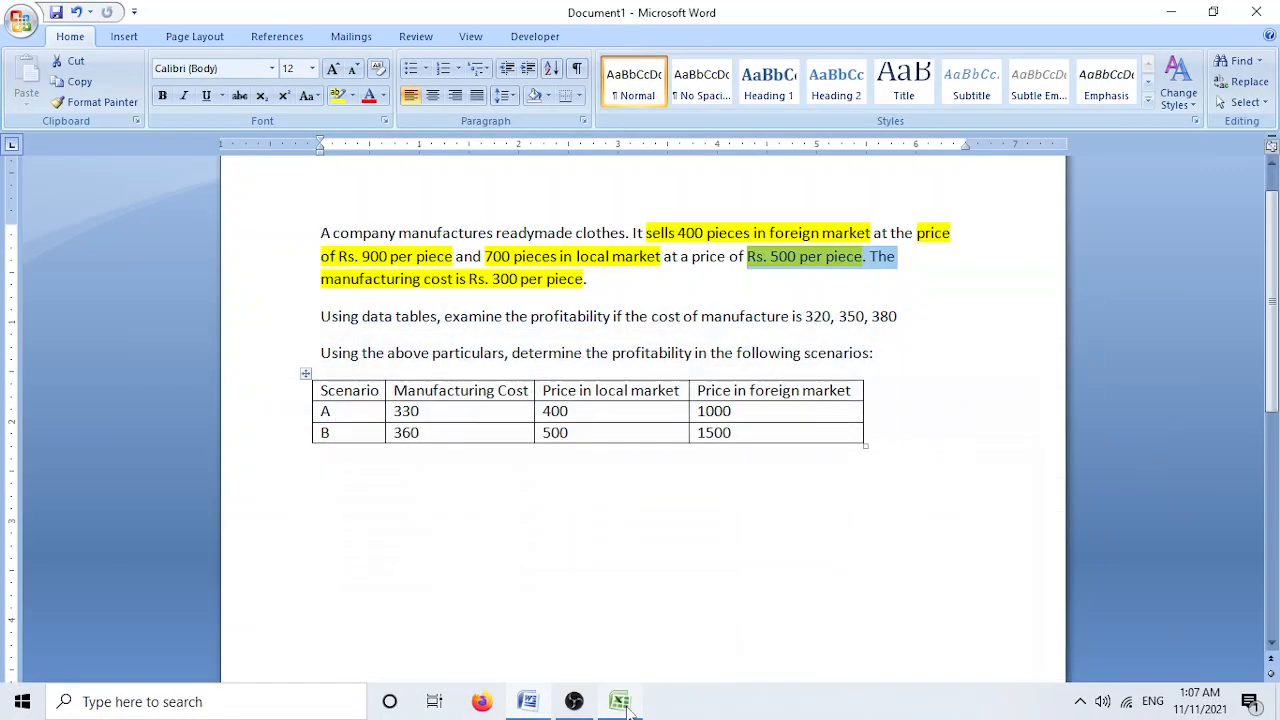
click(680, 318)
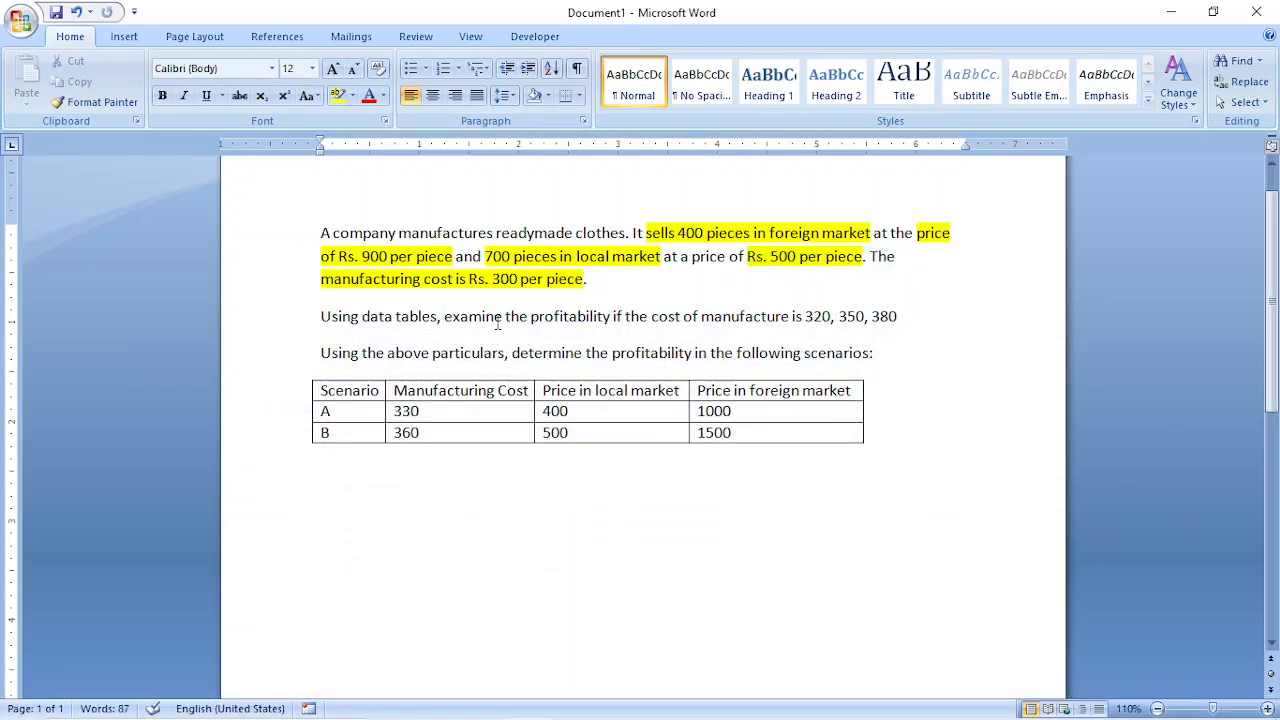
drag(444, 318, 611, 328)
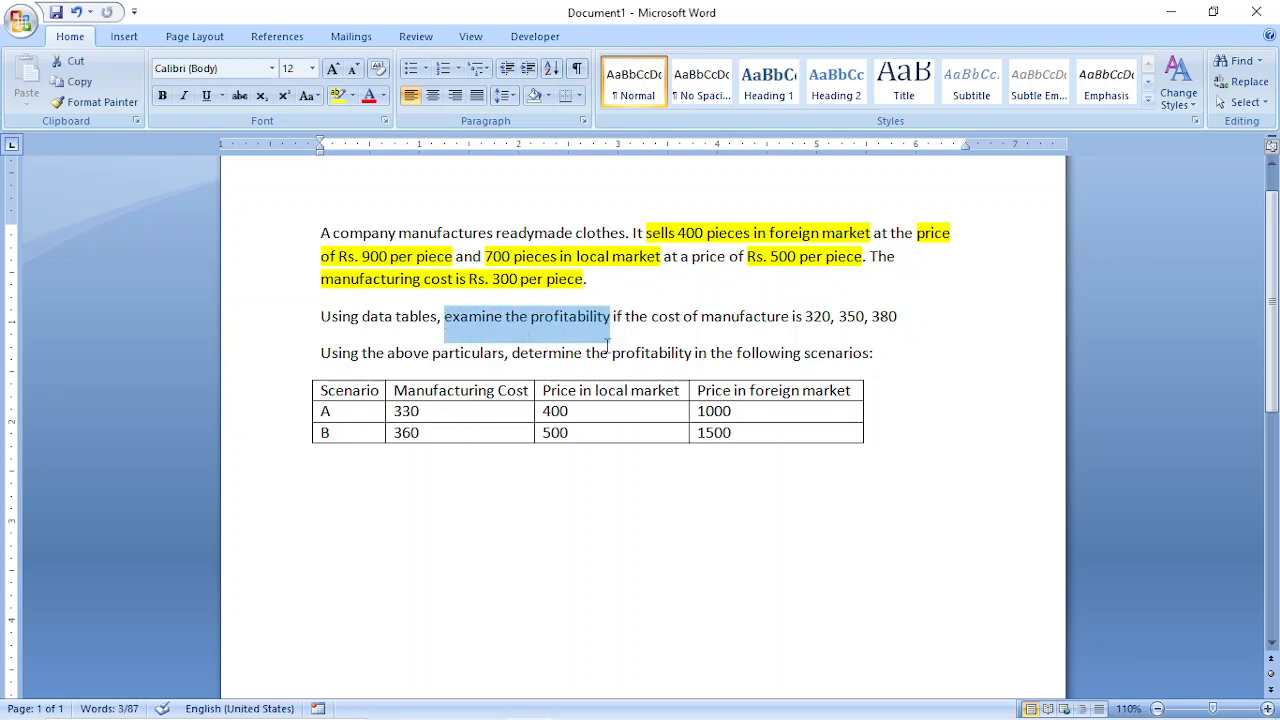
click(619, 712)
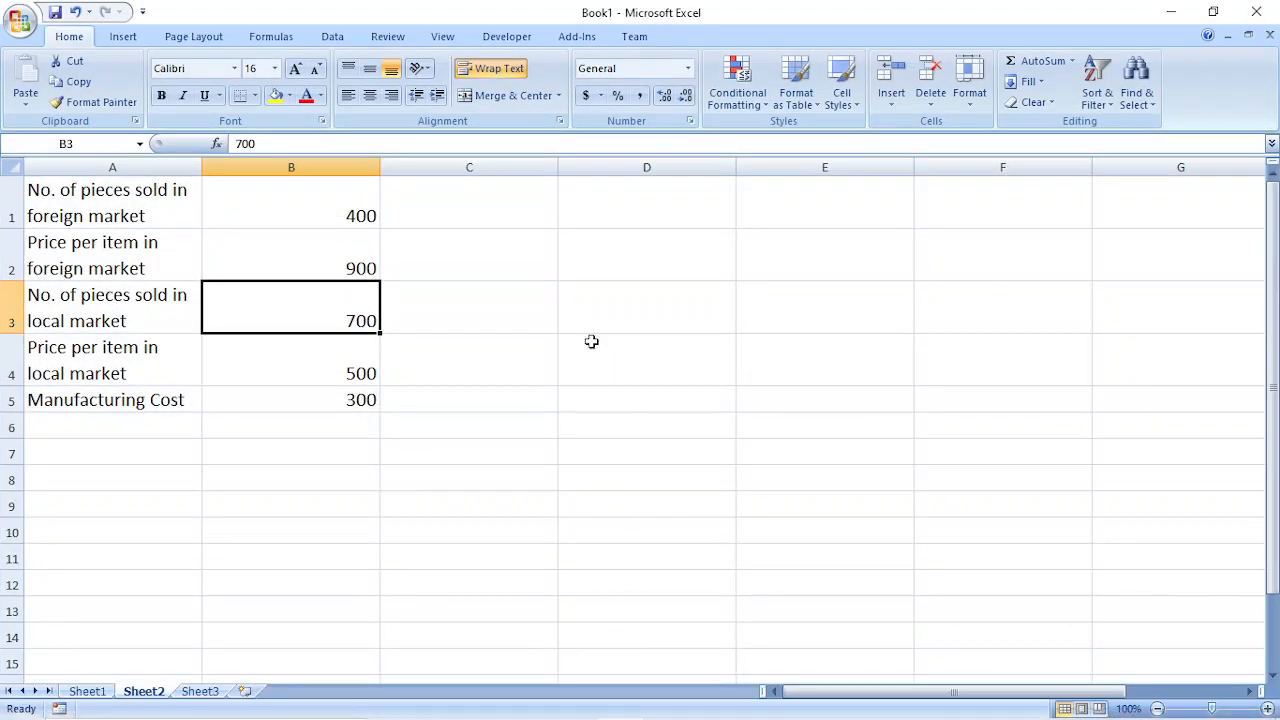
Step: Enter the label "Profit" in cell A6
click(161, 422)
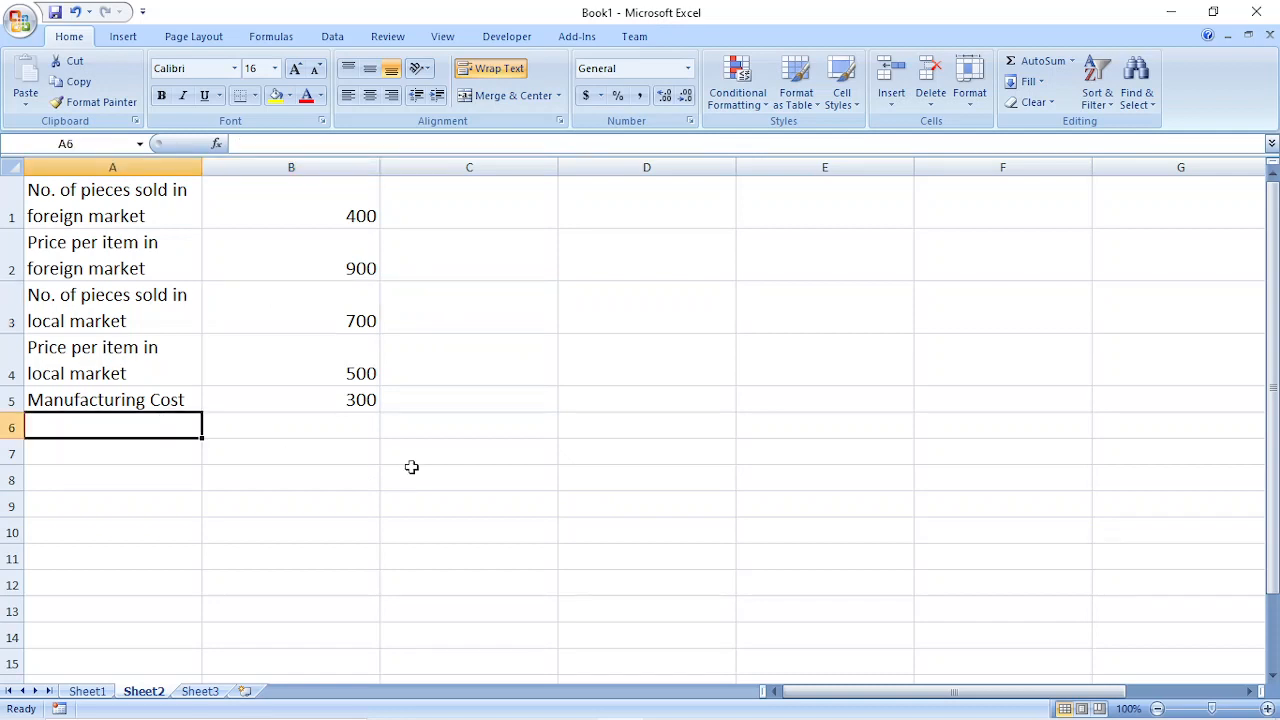
text(Profit)
key(Return)
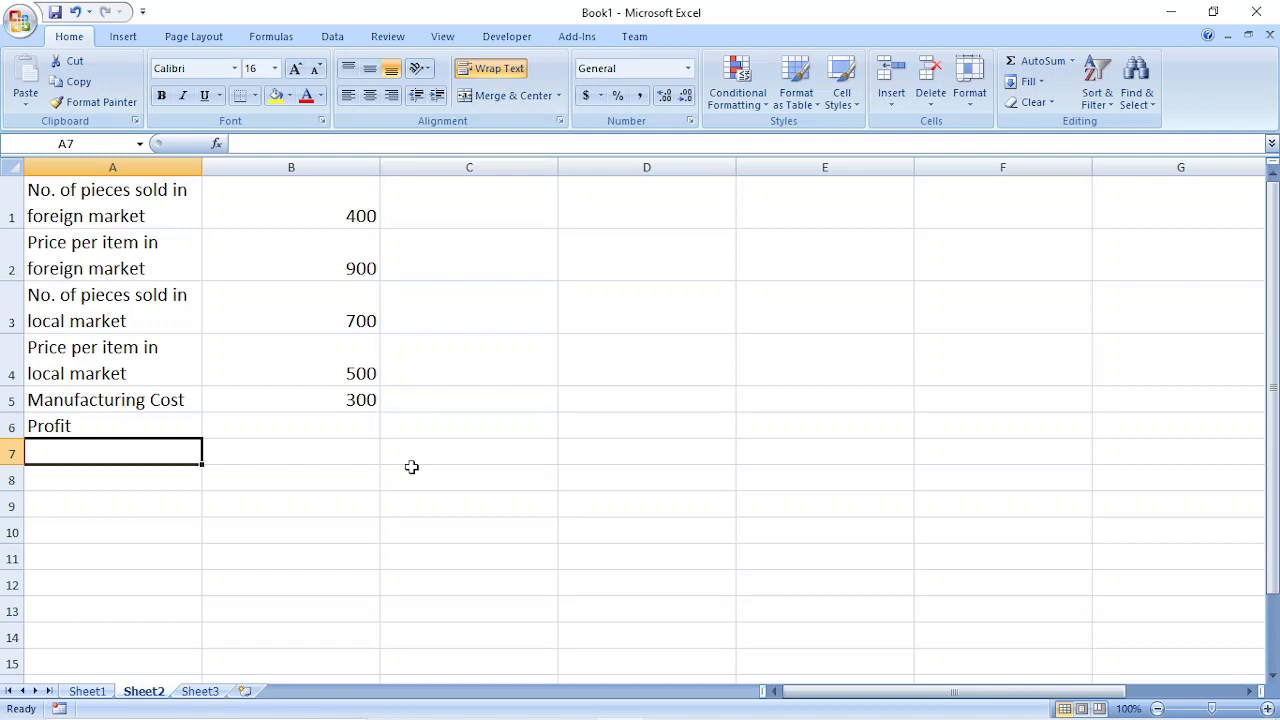
Step: Replace the label in cell A6 with "Total CP"
click(311, 431)
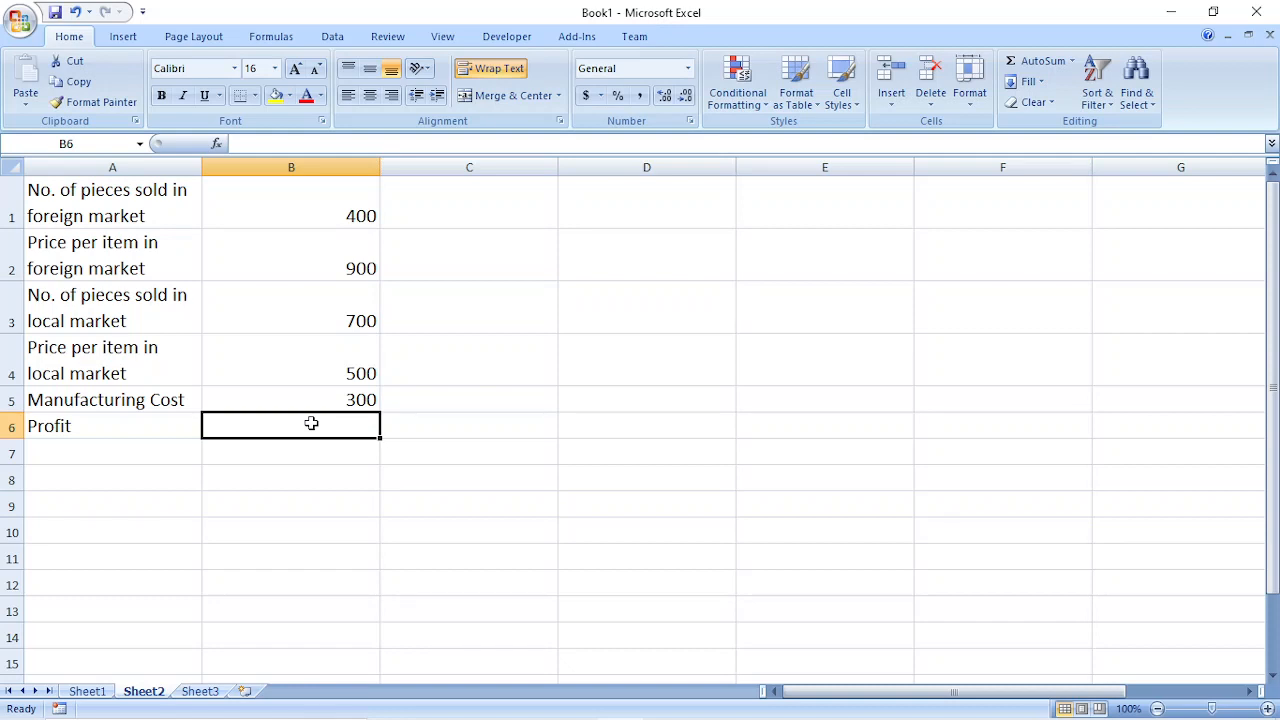
key(Left)
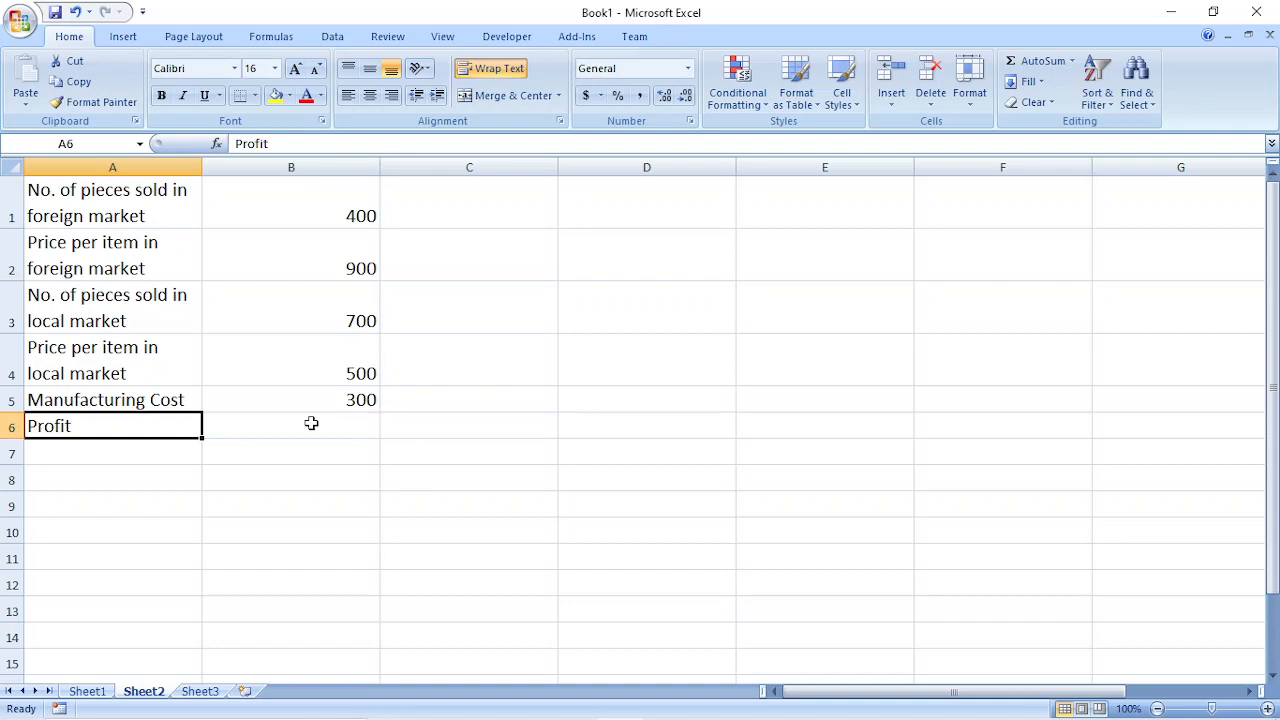
key(Delete)
text(Totl)
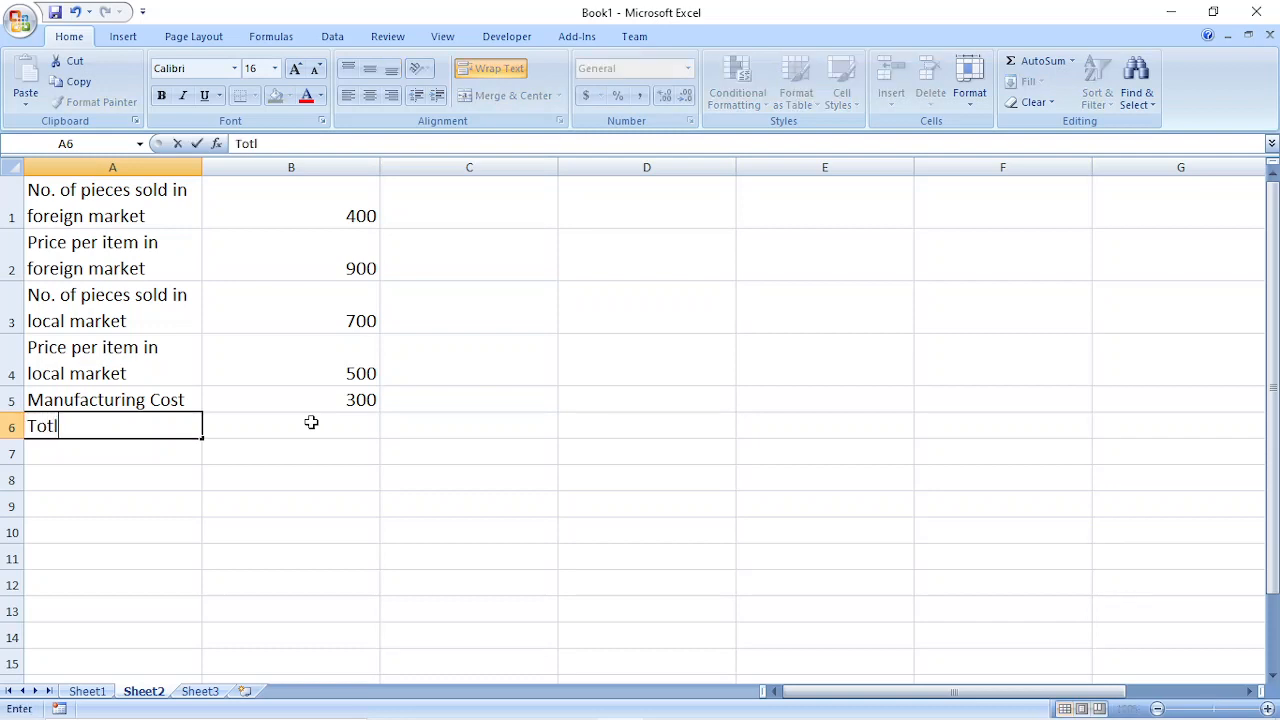
key(BackSpace)
text(al CP)
key(Return)
Step: Calculate the total cost price in cell B6 with the formula =B5*(B1+B3)
click(311, 422)
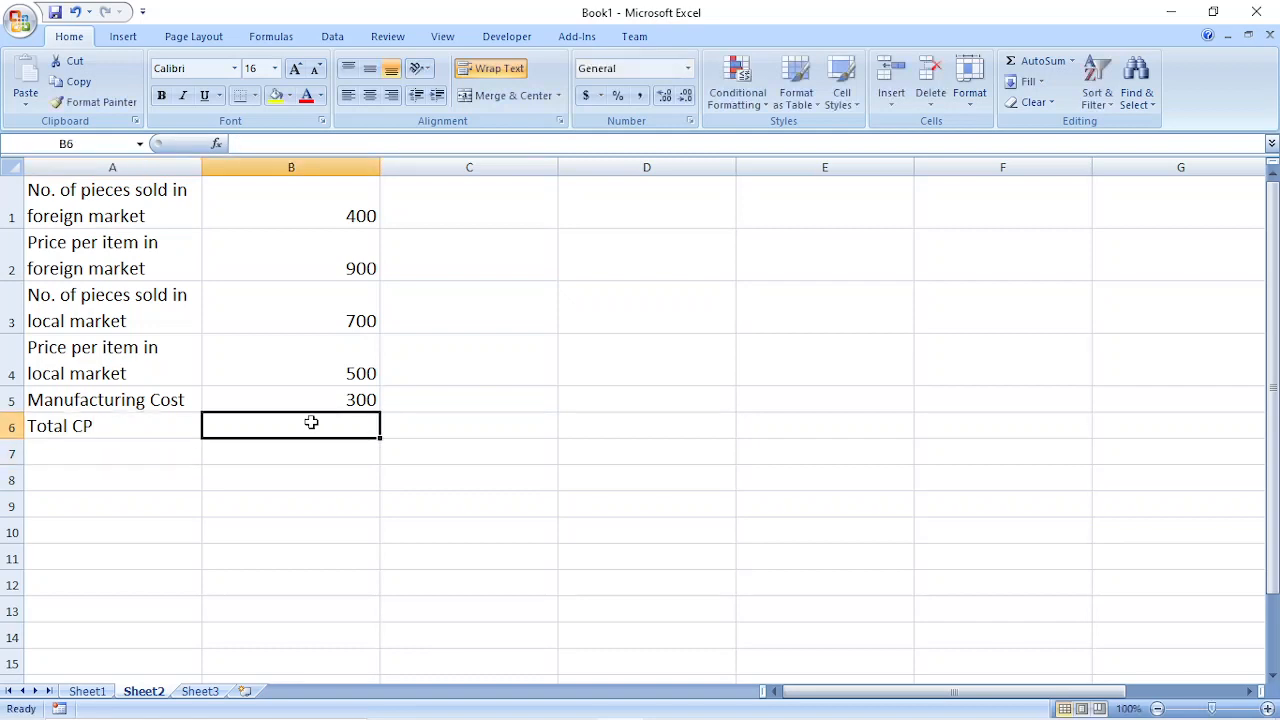
text(=)
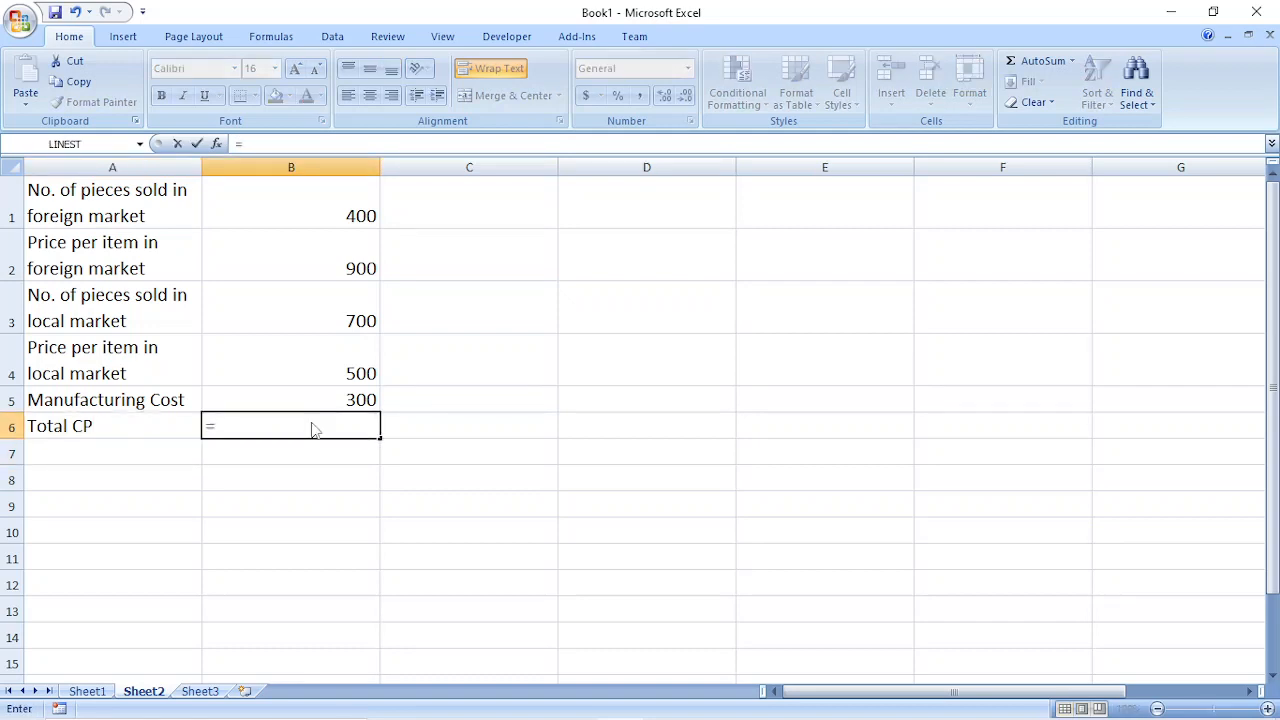
click(369, 400)
text(*)
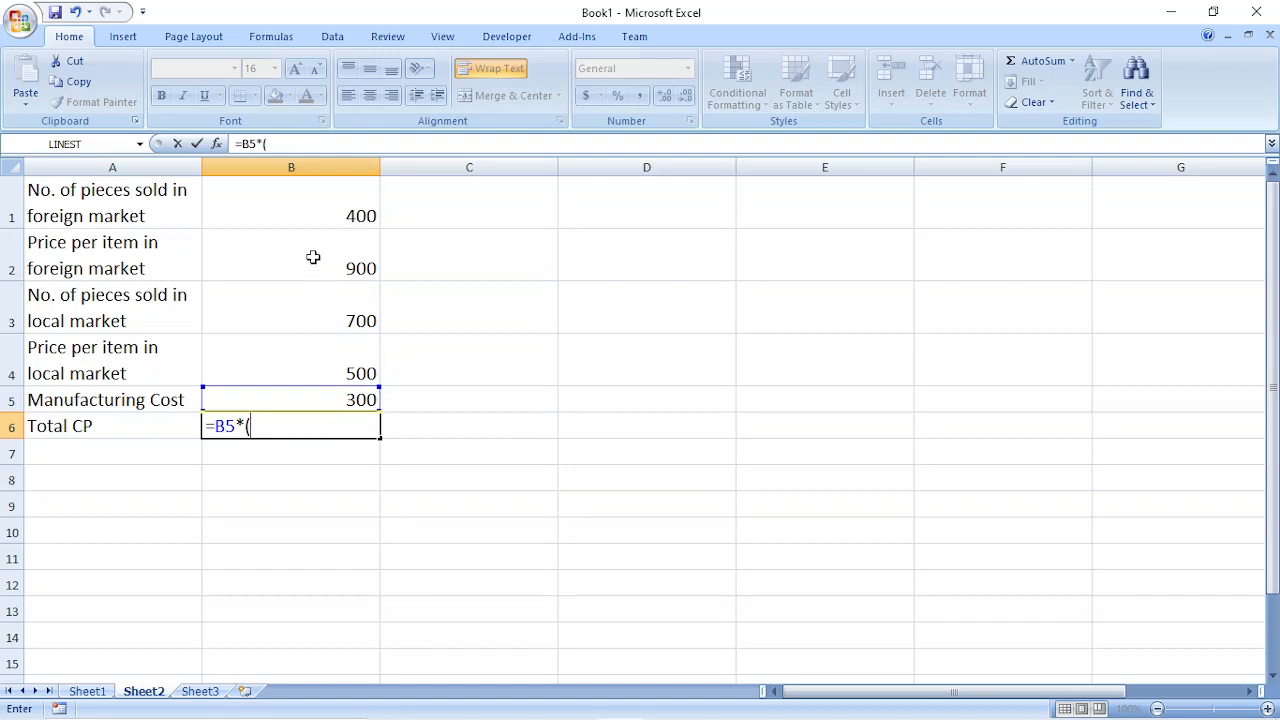
click(318, 213)
text(+)
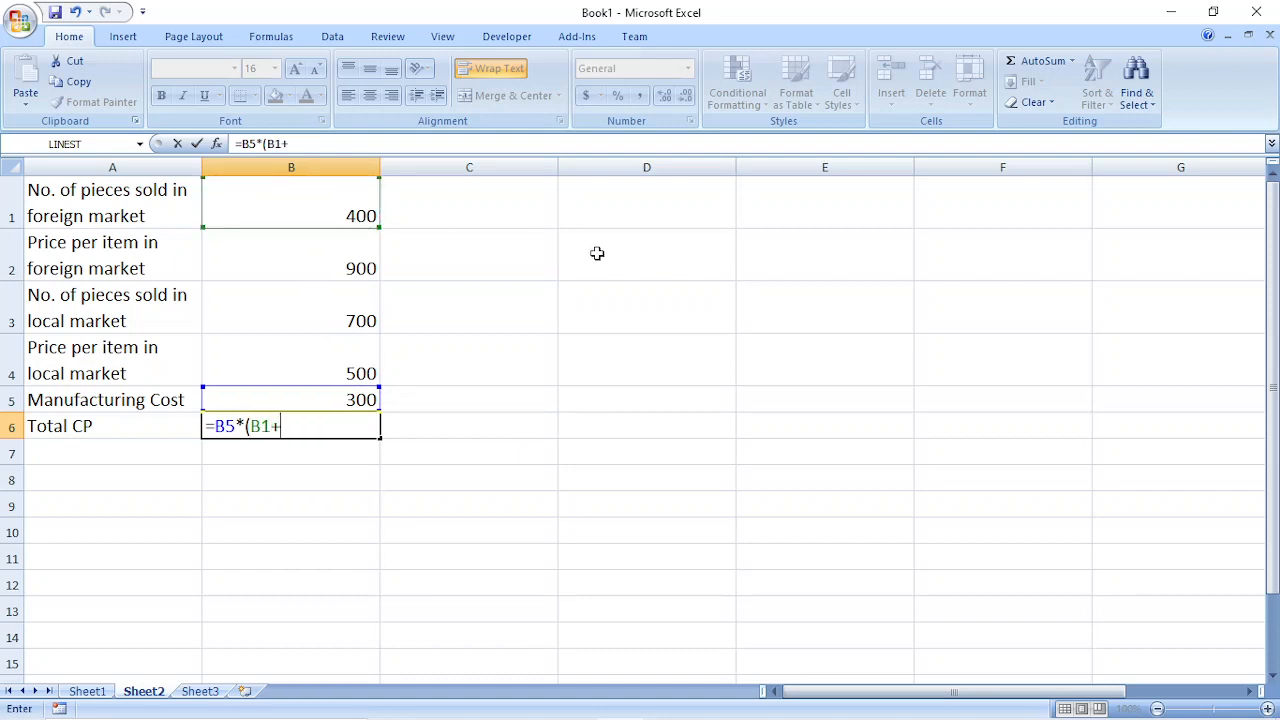
click(347, 304)
text())
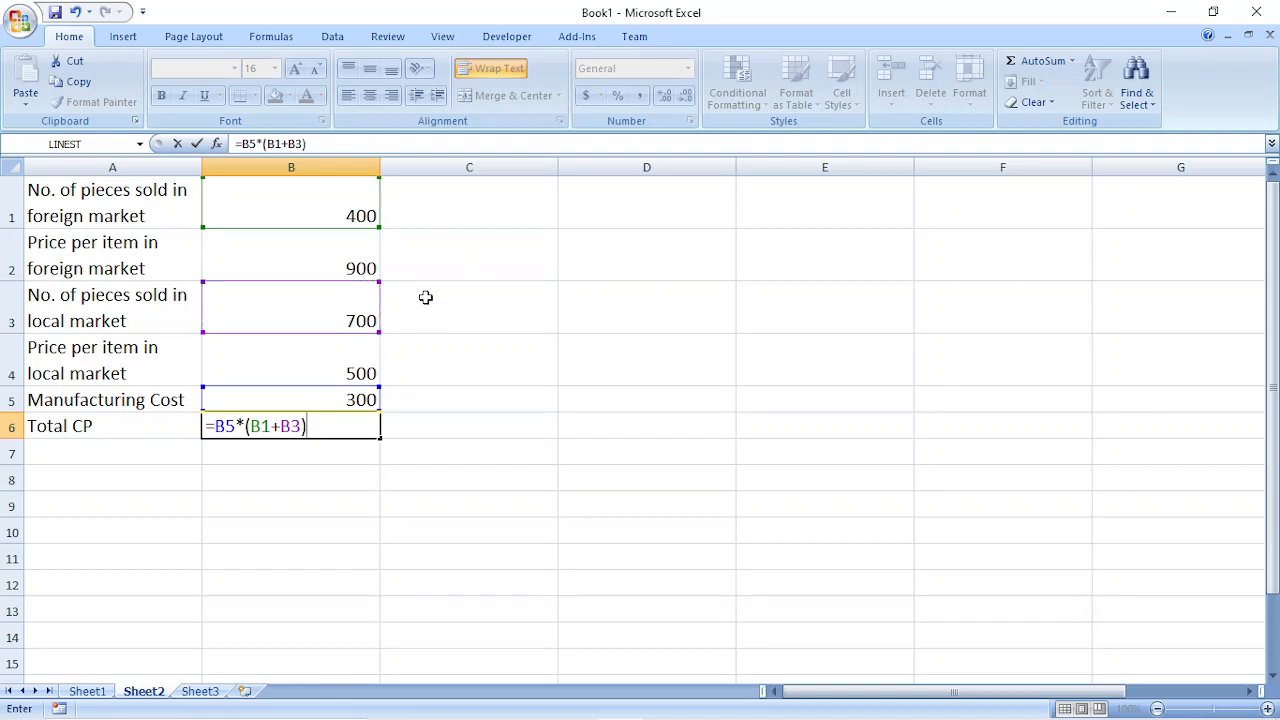
key(Return)
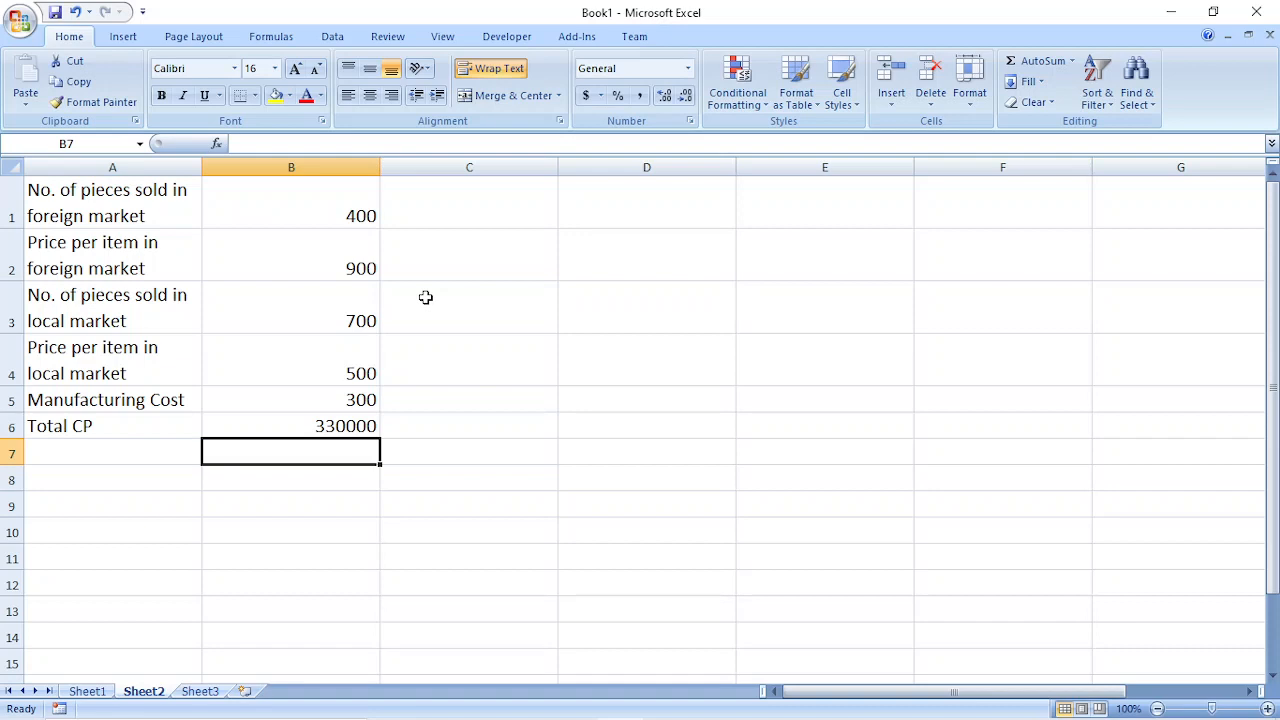
Step: Enter the label "Total SP" in cell A7
key(Left)
text(To)
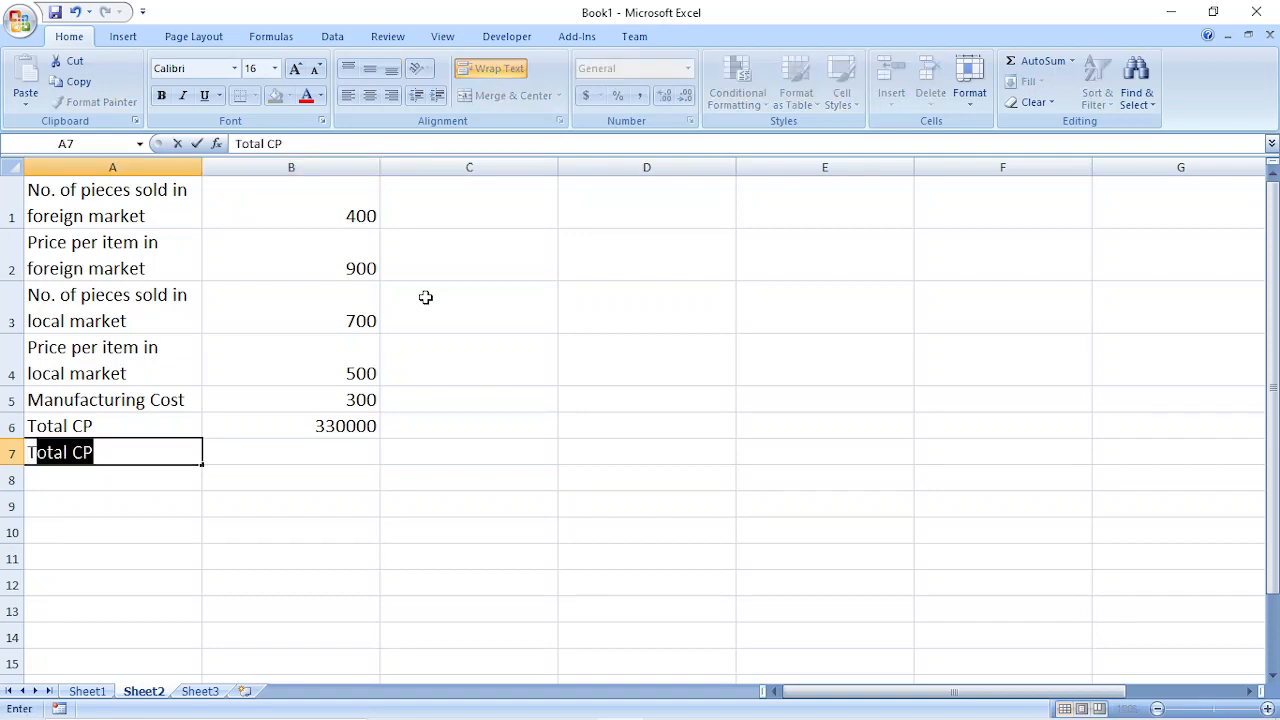
text(tal)
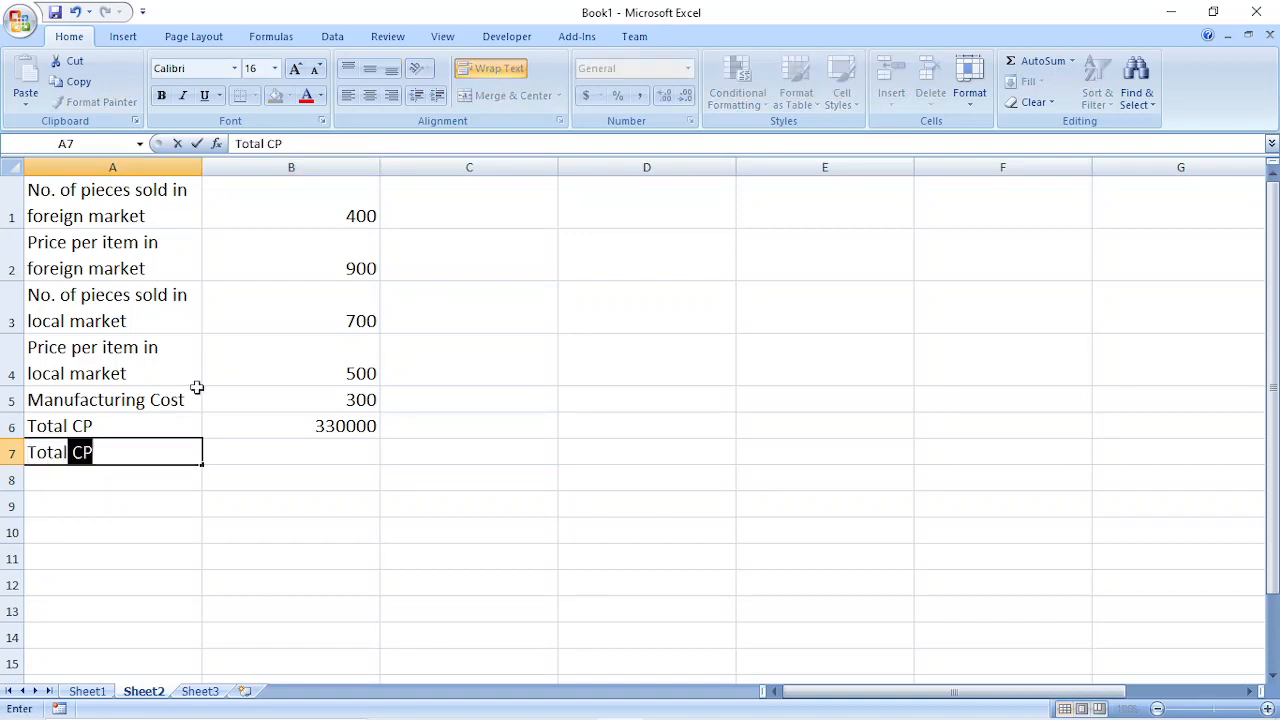
key(F2)
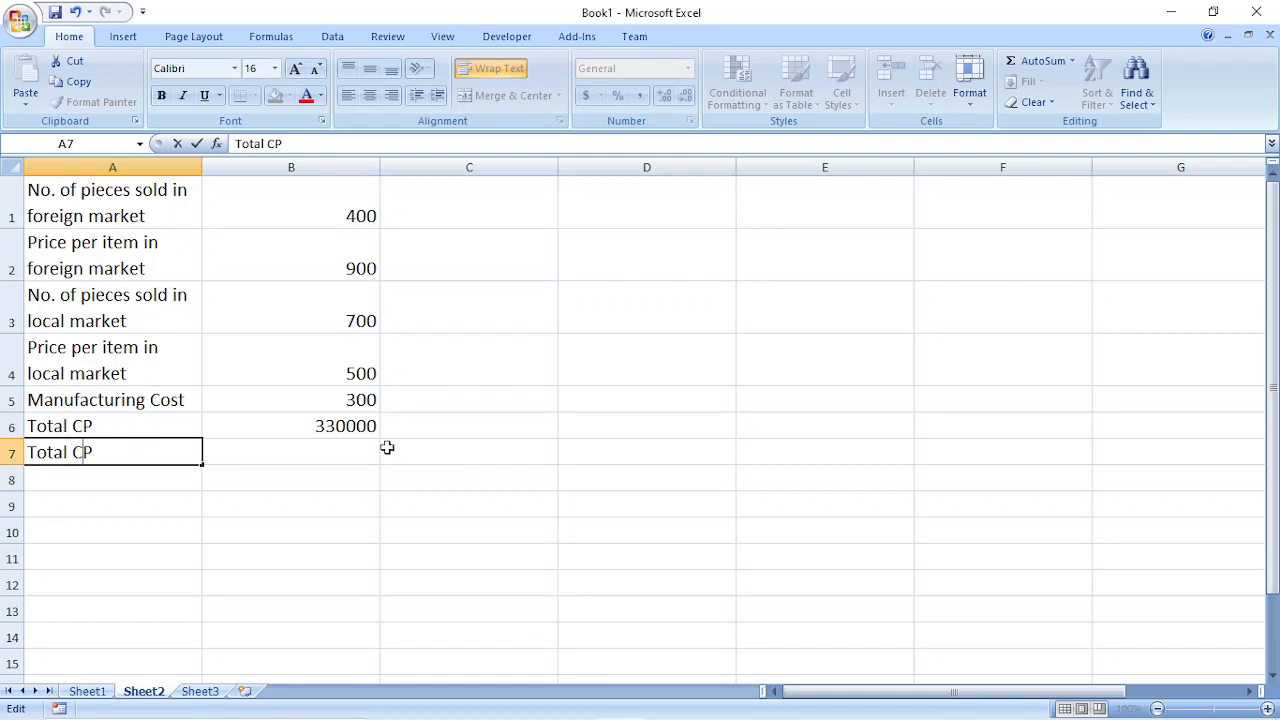
key(BackSpace)
text(S)
key(Return)
Step: Calculate the total selling price in cell B7 with the formula =(B2*B1)+(B3*B4)
key(Up)
key(Right)
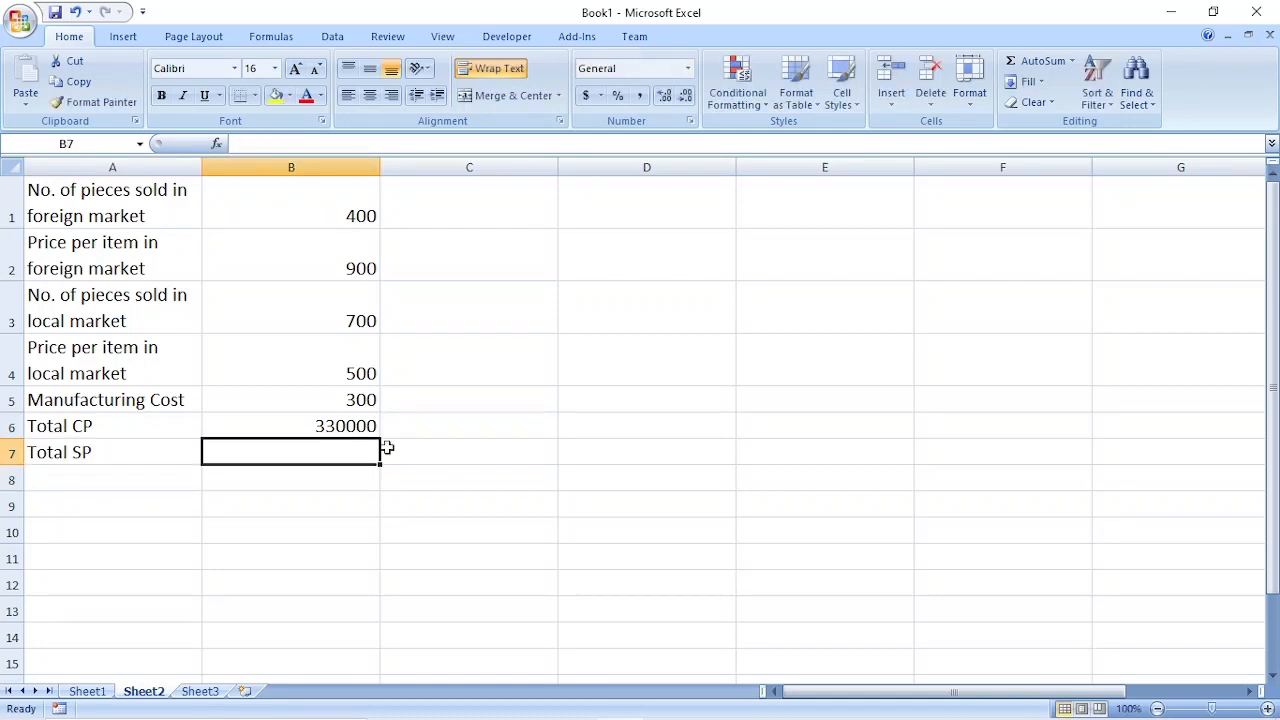
text(=)
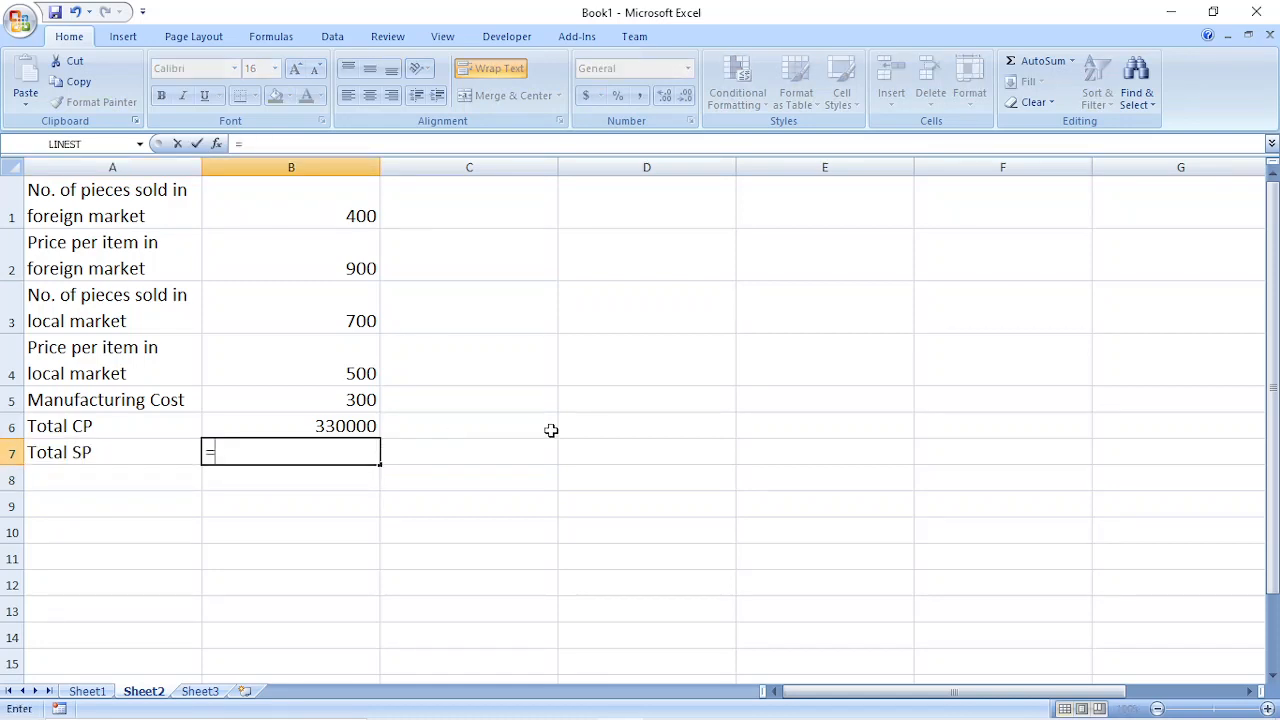
text(()
click(305, 260)
text(*)
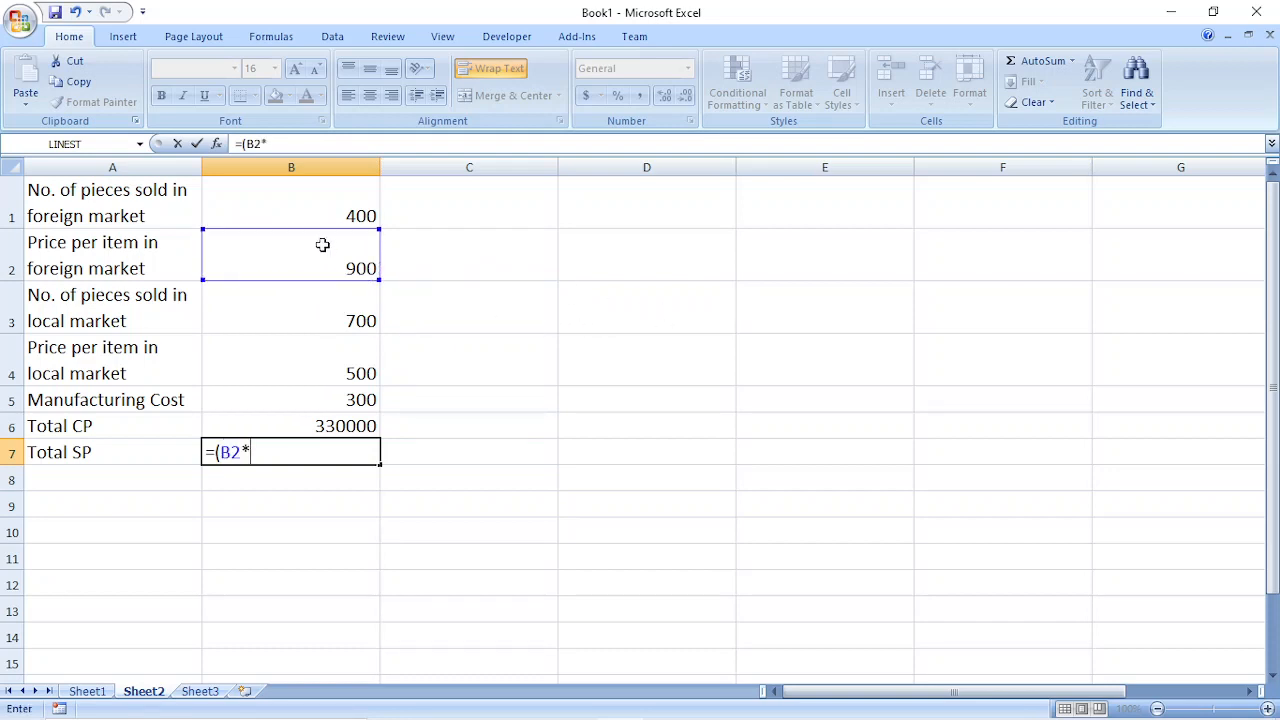
click(315, 205)
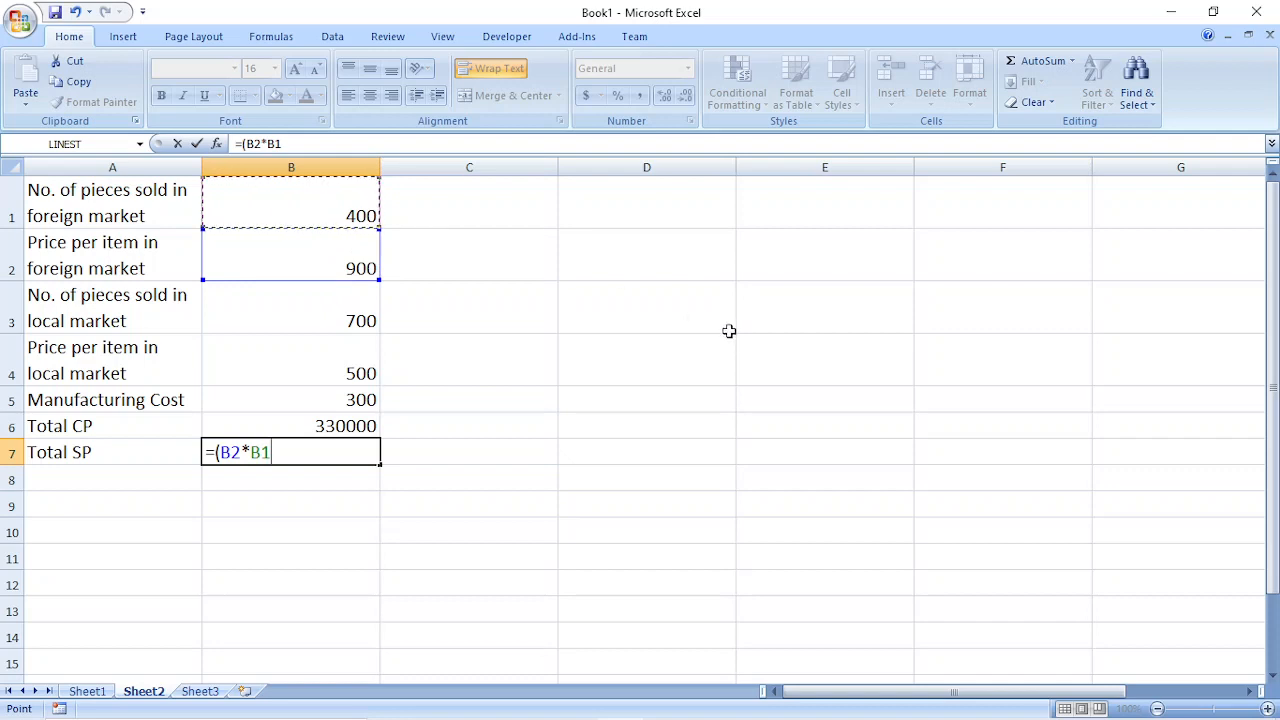
text()+)
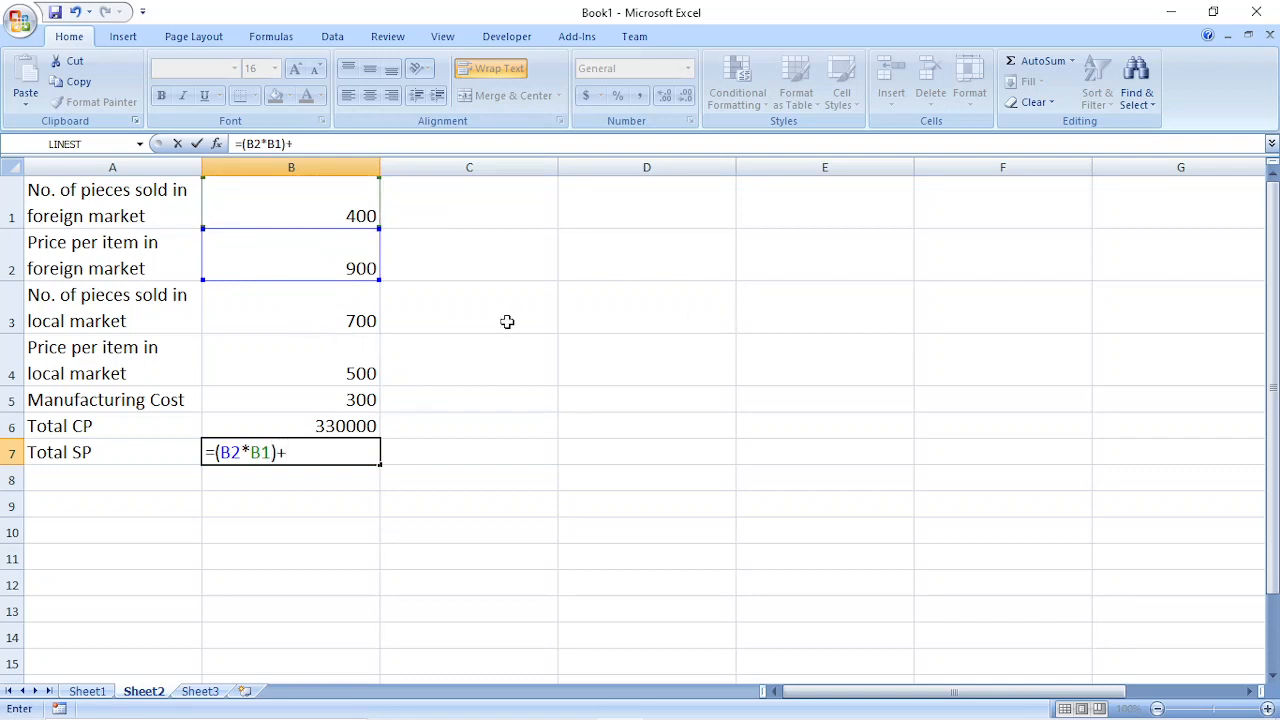
text(()
click(290, 317)
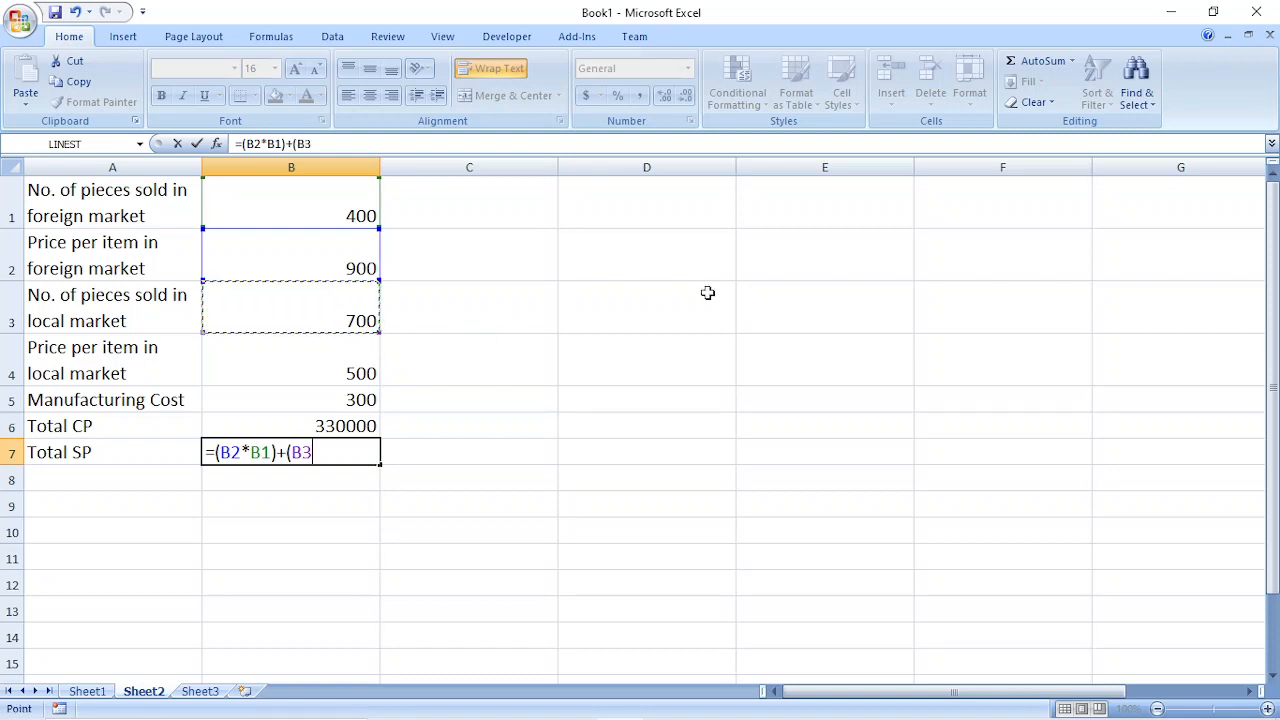
text(*)
click(318, 347)
text())
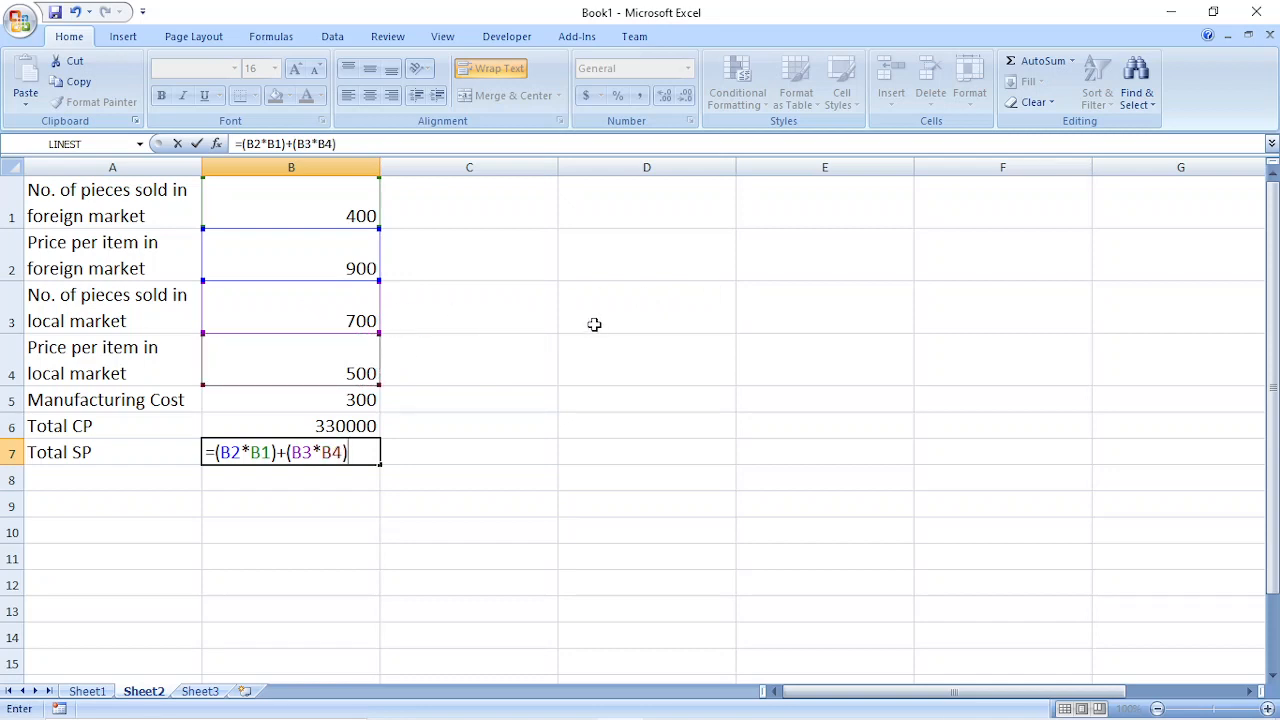
key(Return)
click(259, 454)
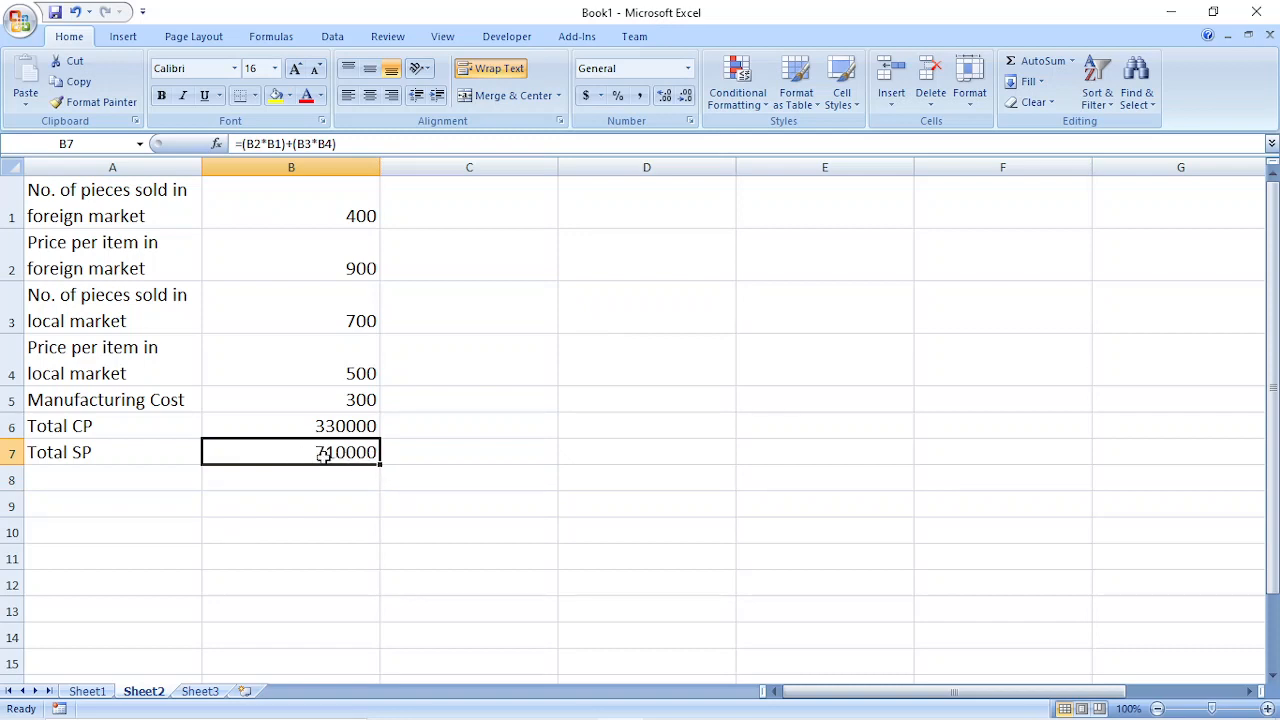
Step: Enter the label "Profit" in cell A8
click(192, 470)
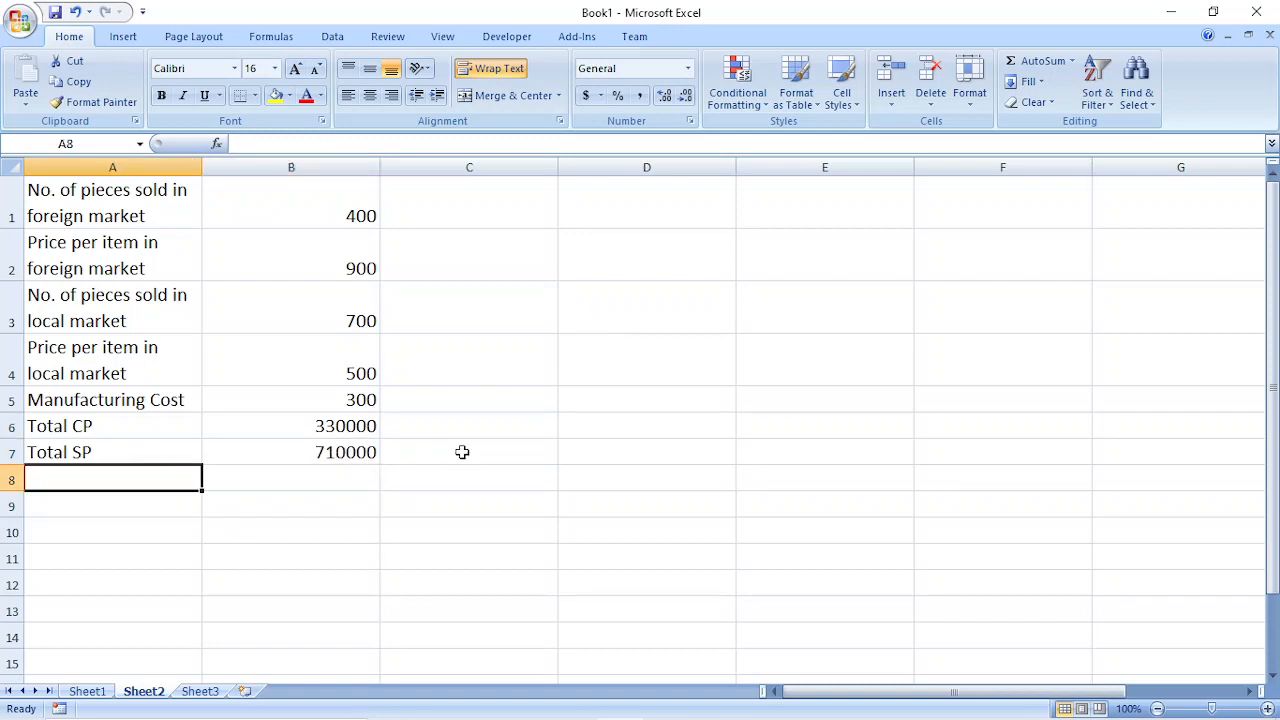
text(Profit)
key(Return)
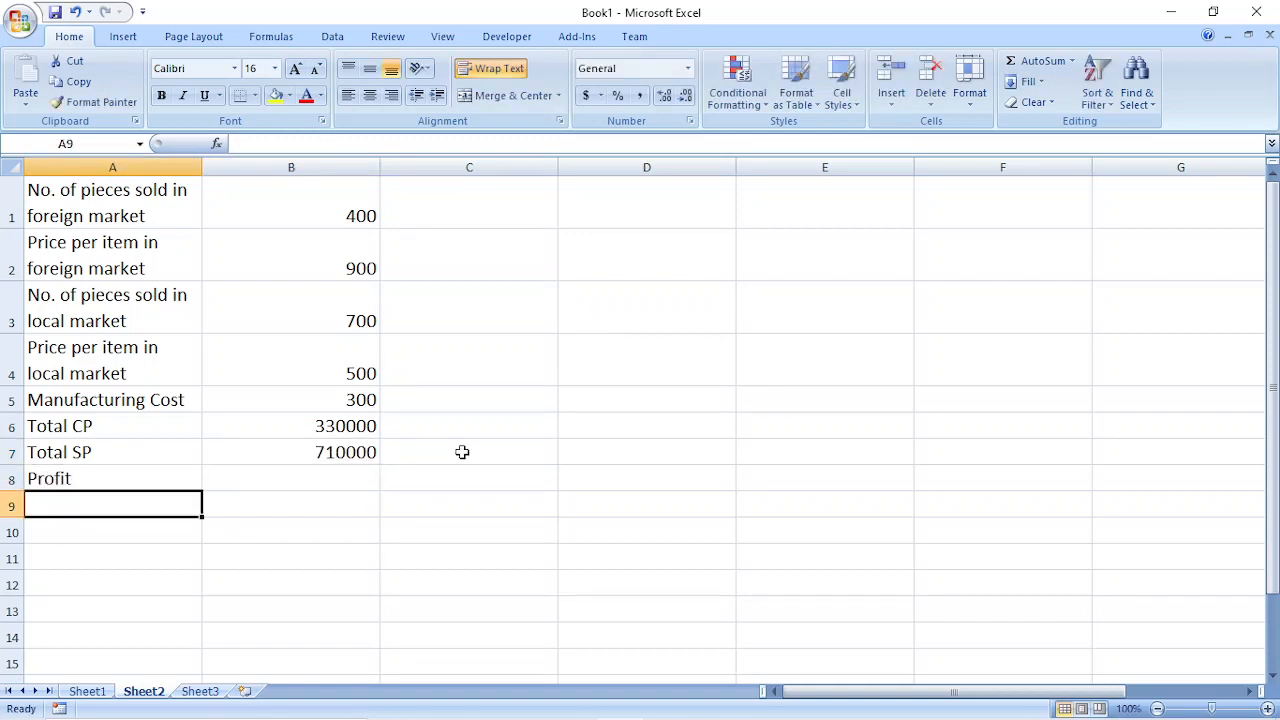
Step: Calculate the profit in cell B8 with the formula =B7-B6
key(Up)
key(Right)
text(=)
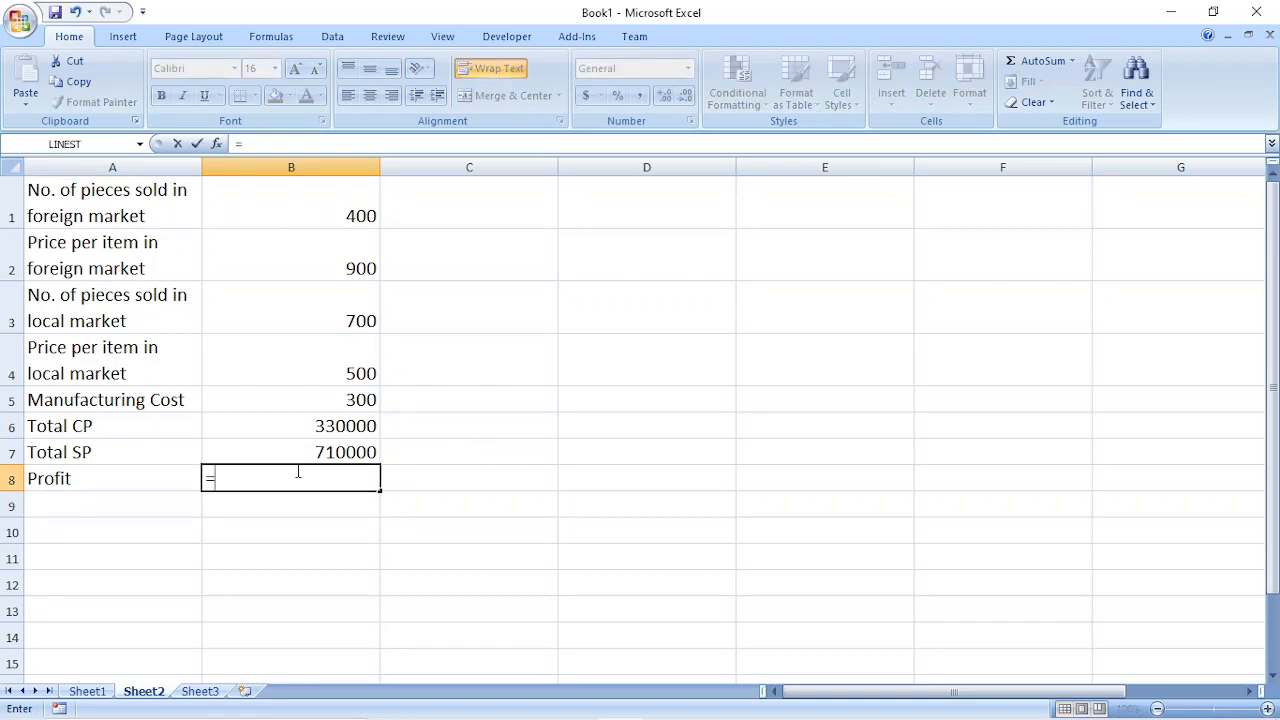
click(318, 452)
text(-)
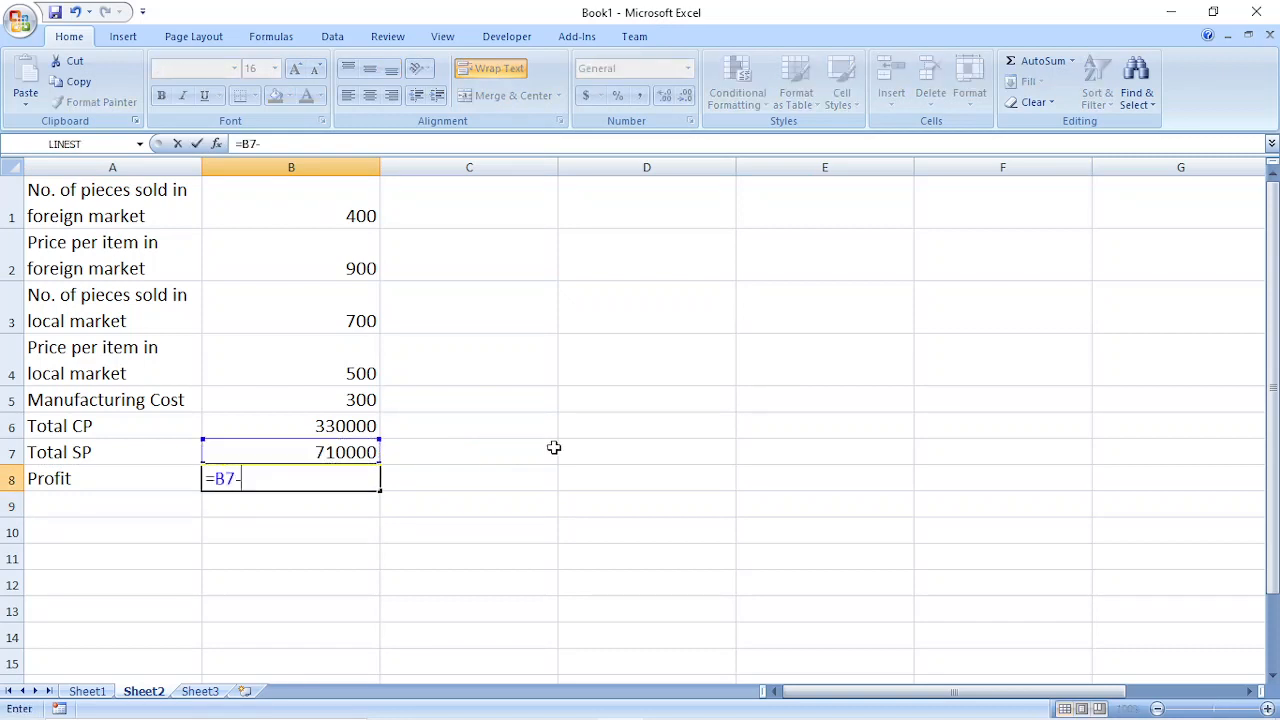
click(345, 428)
key(Return)
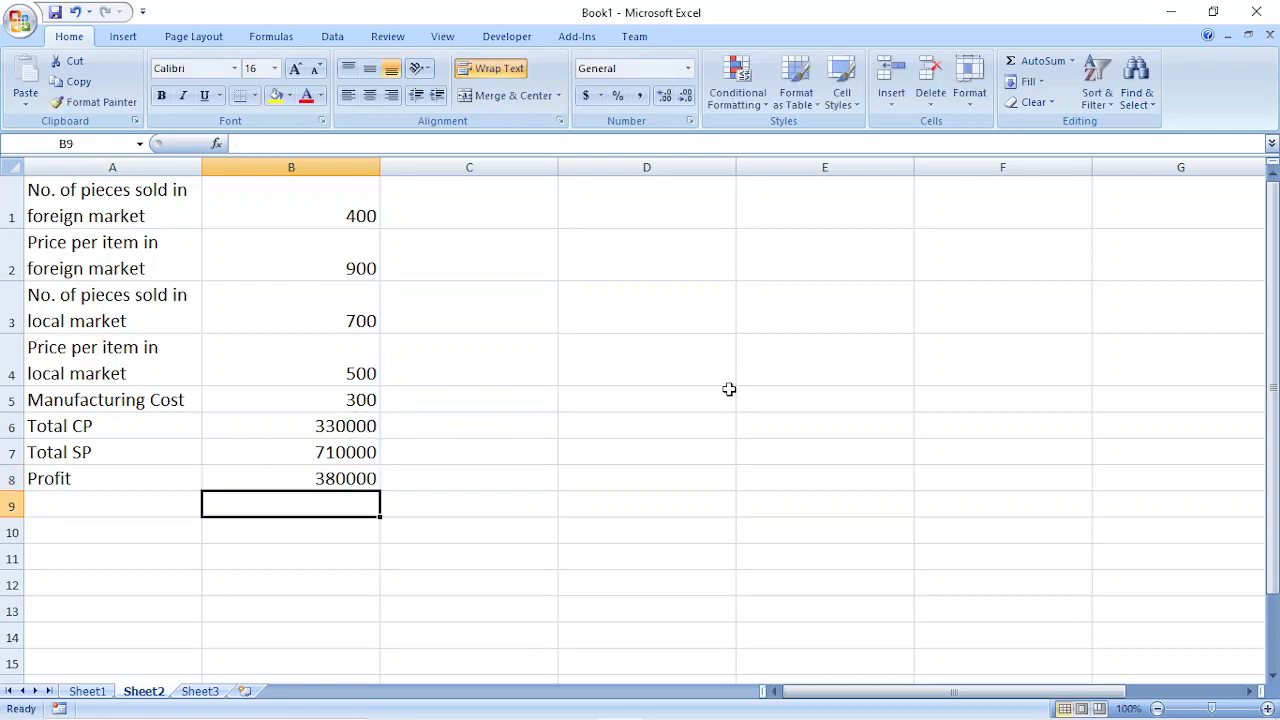
click(299, 476)
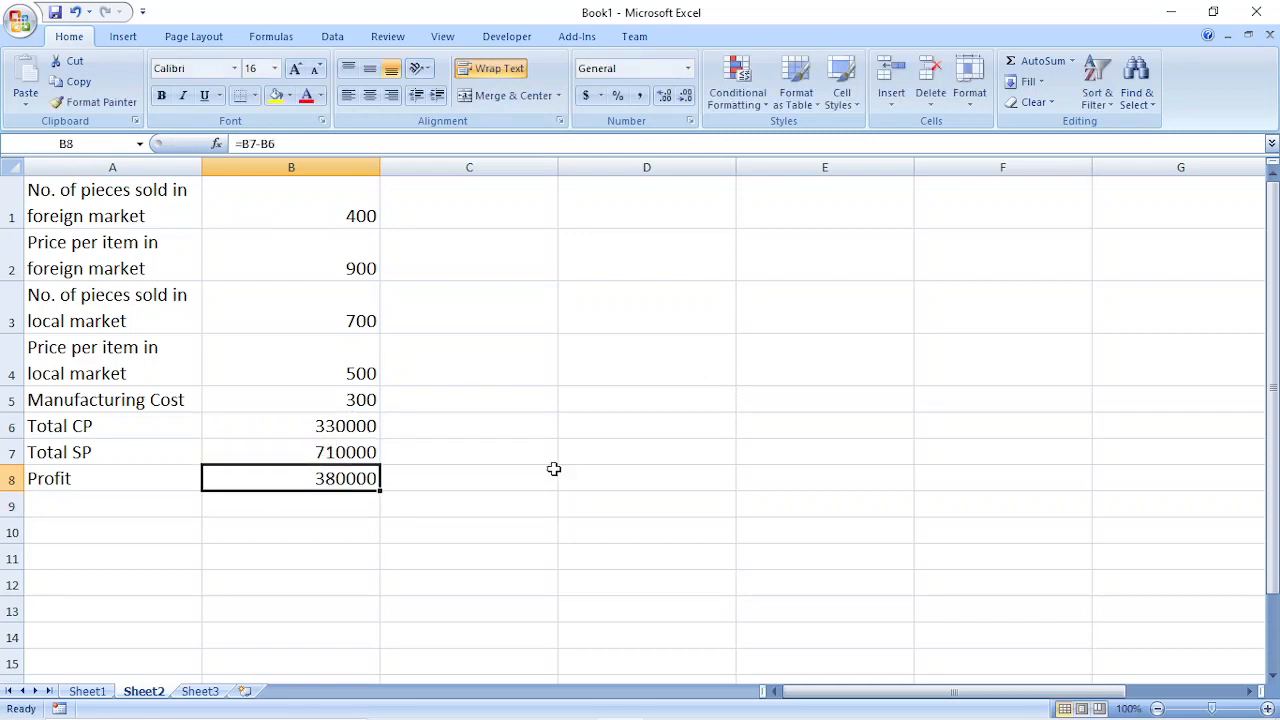
click(590, 473)
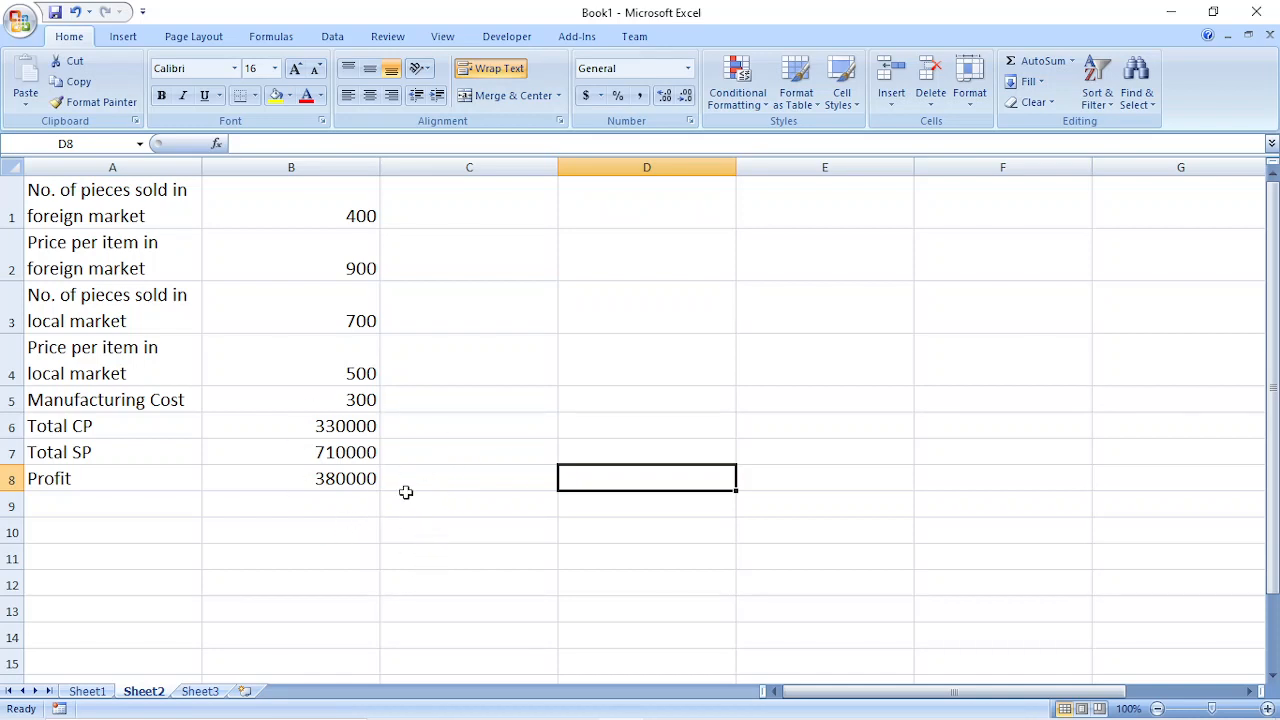
Step: Switch to the Word document to read which manufacturing costs the data table must examine, and return to the Excel workbook
mouse_move(641, 714)
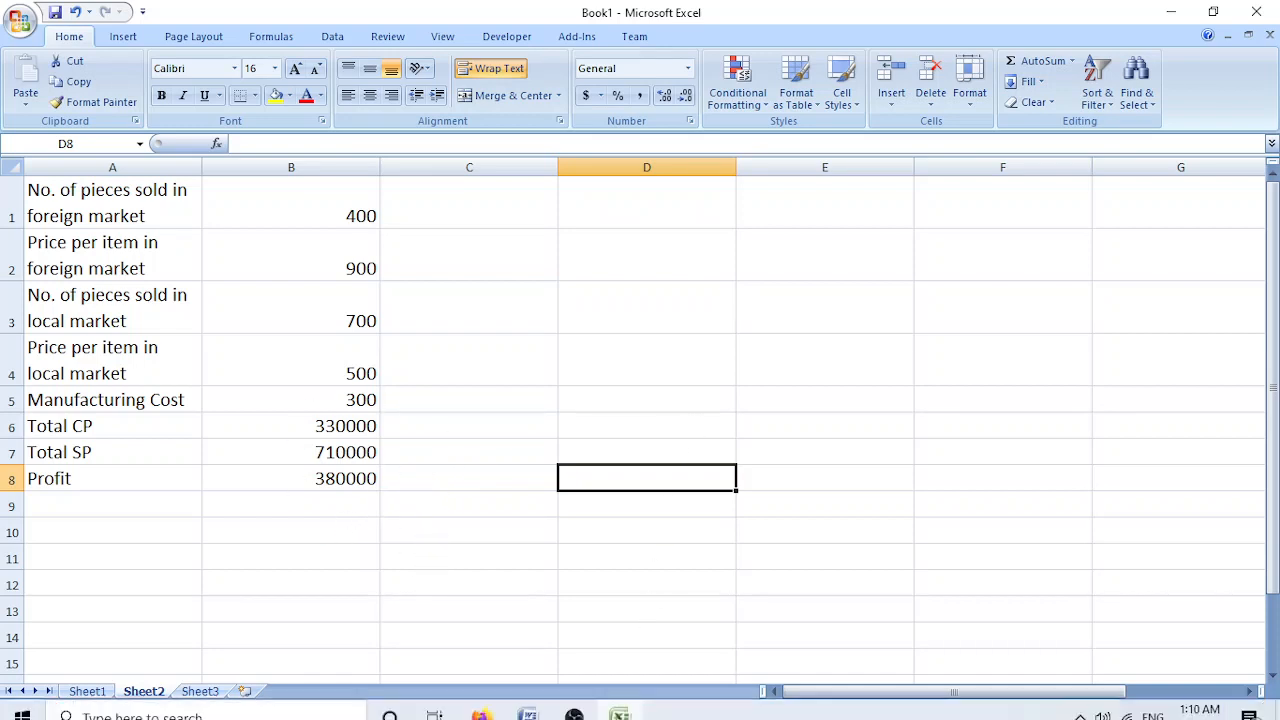
click(528, 714)
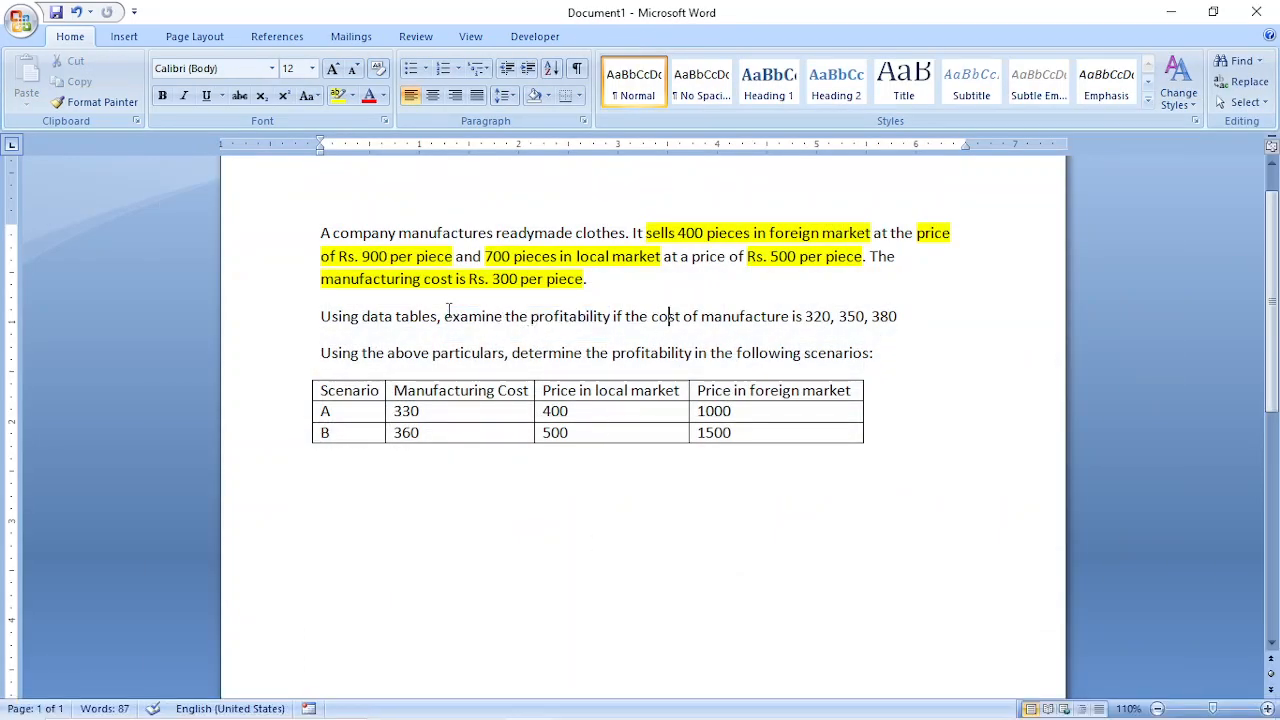
drag(445, 316, 915, 319)
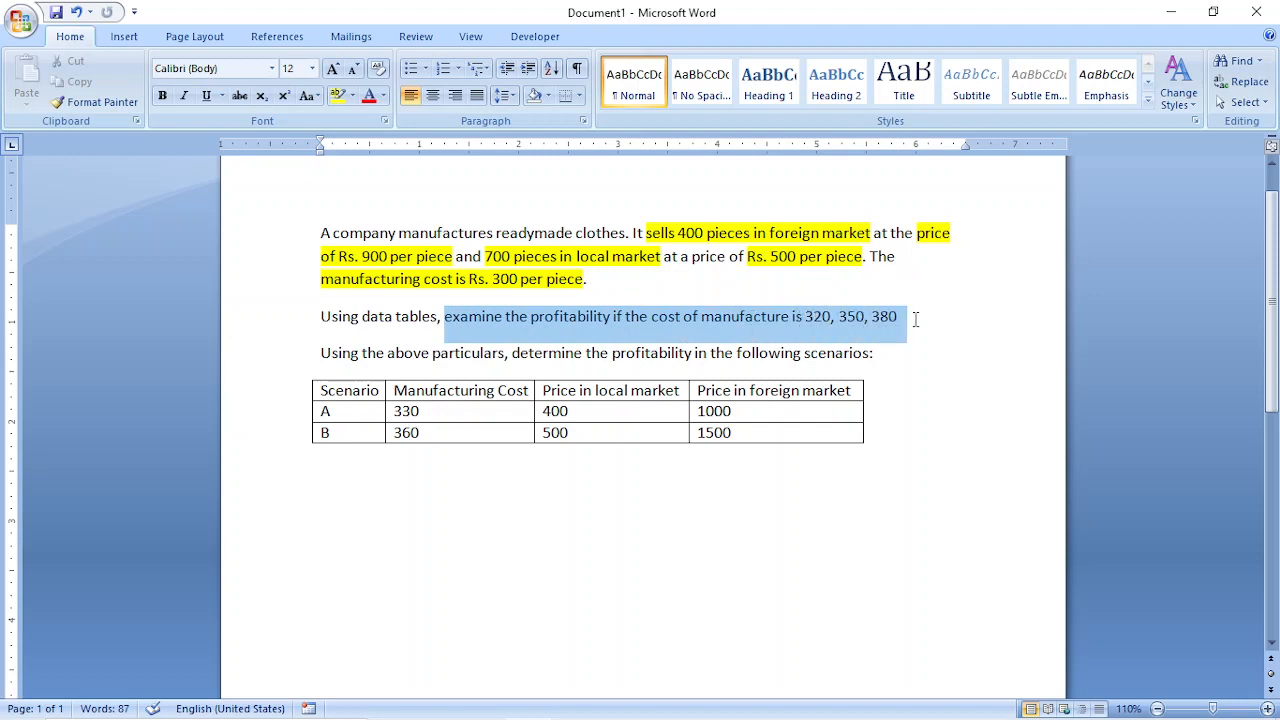
click(797, 318)
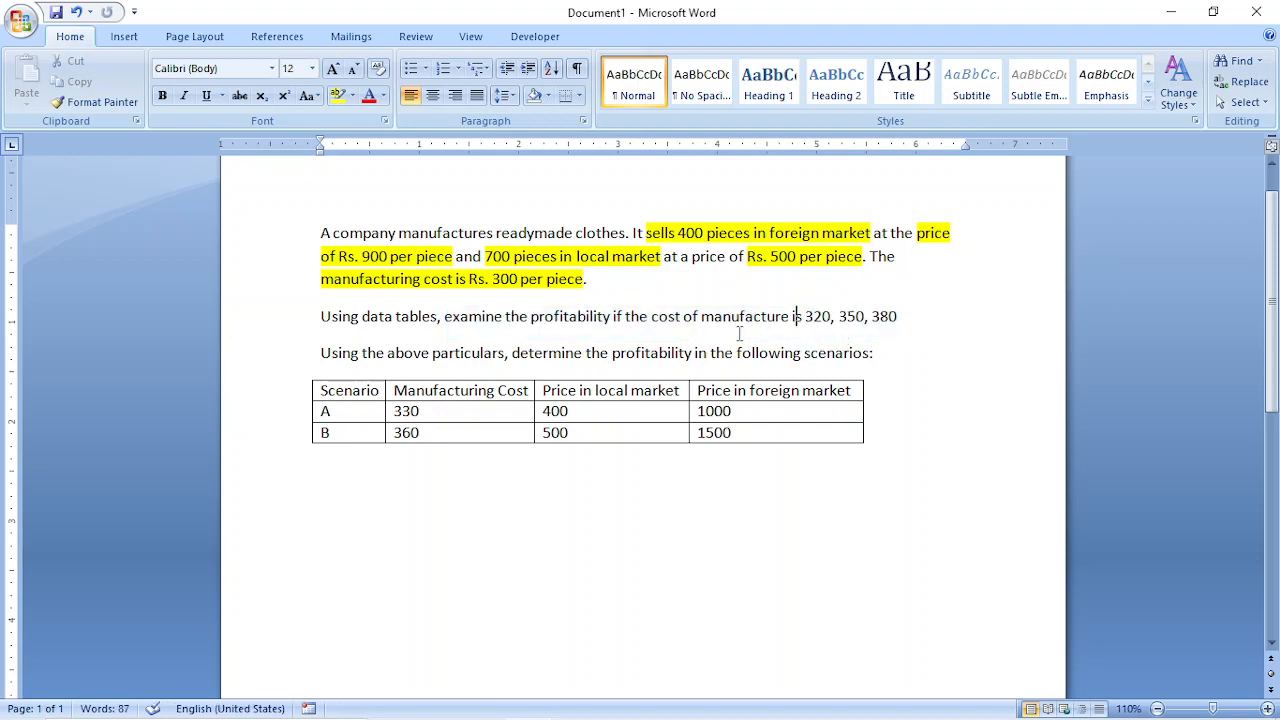
mouse_move(590, 716)
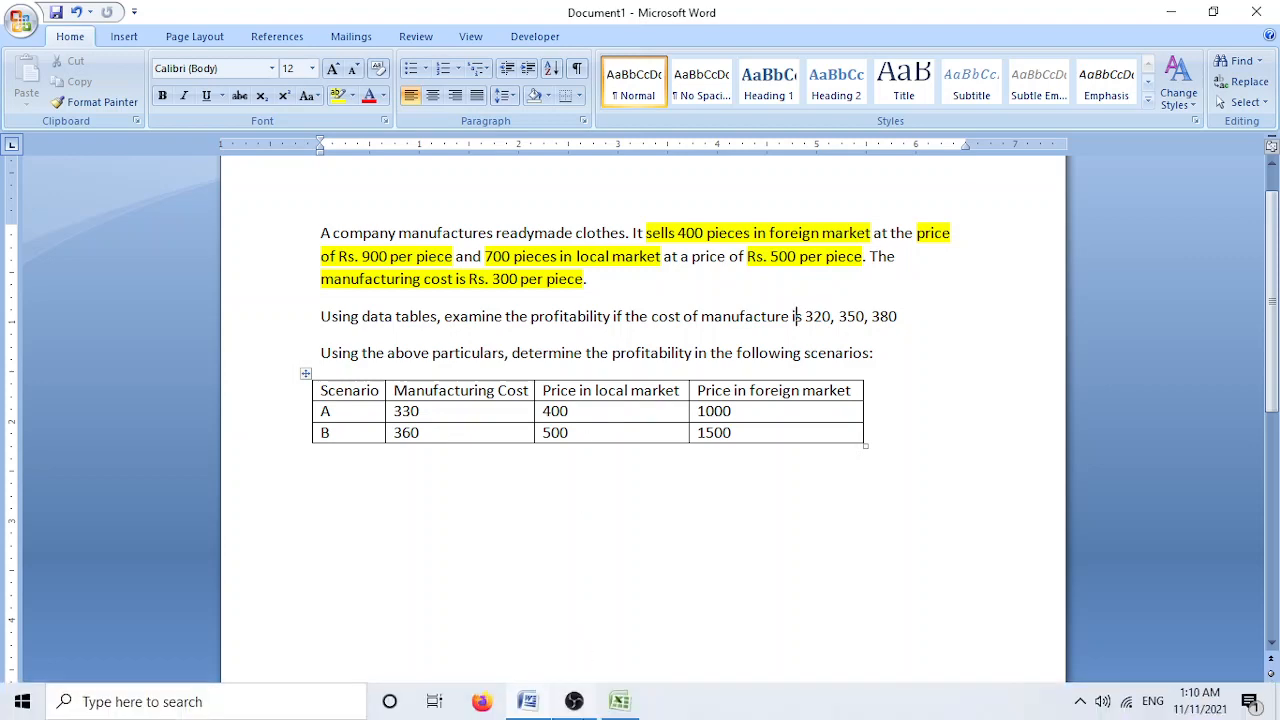
click(622, 703)
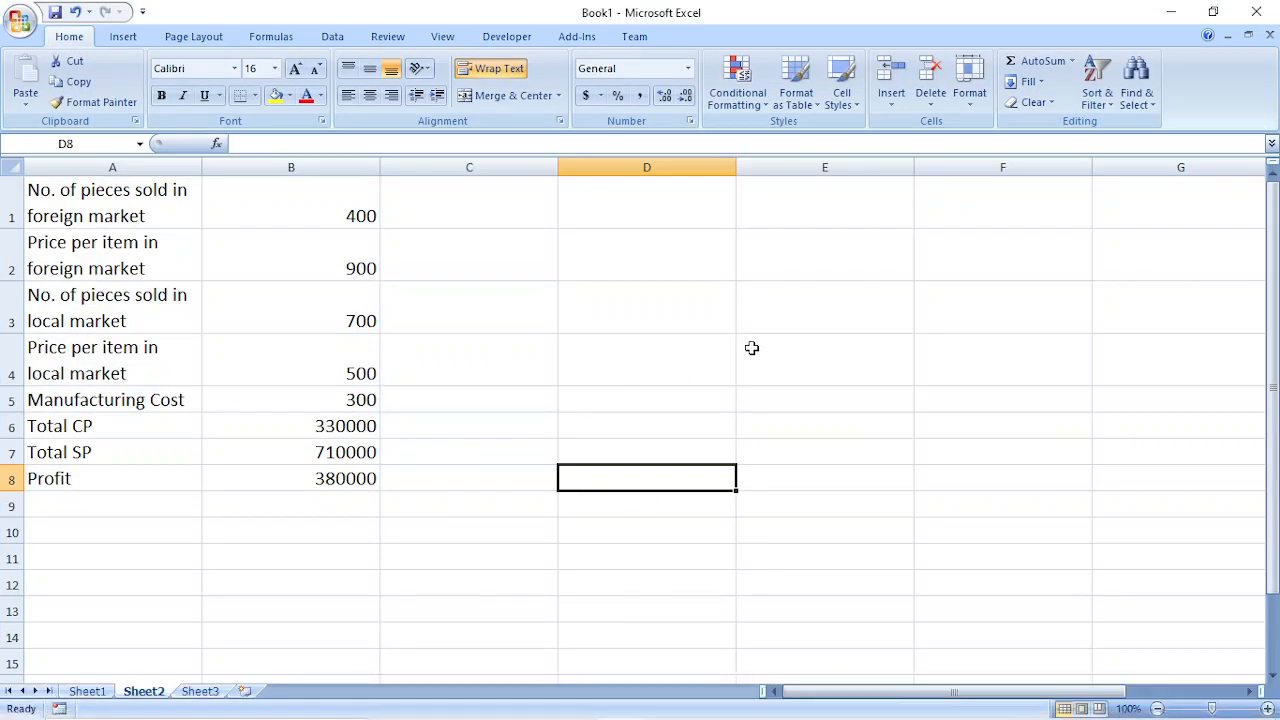
Step: Enter the heading "Manufacturing Cost" in cell E1
click(690, 204)
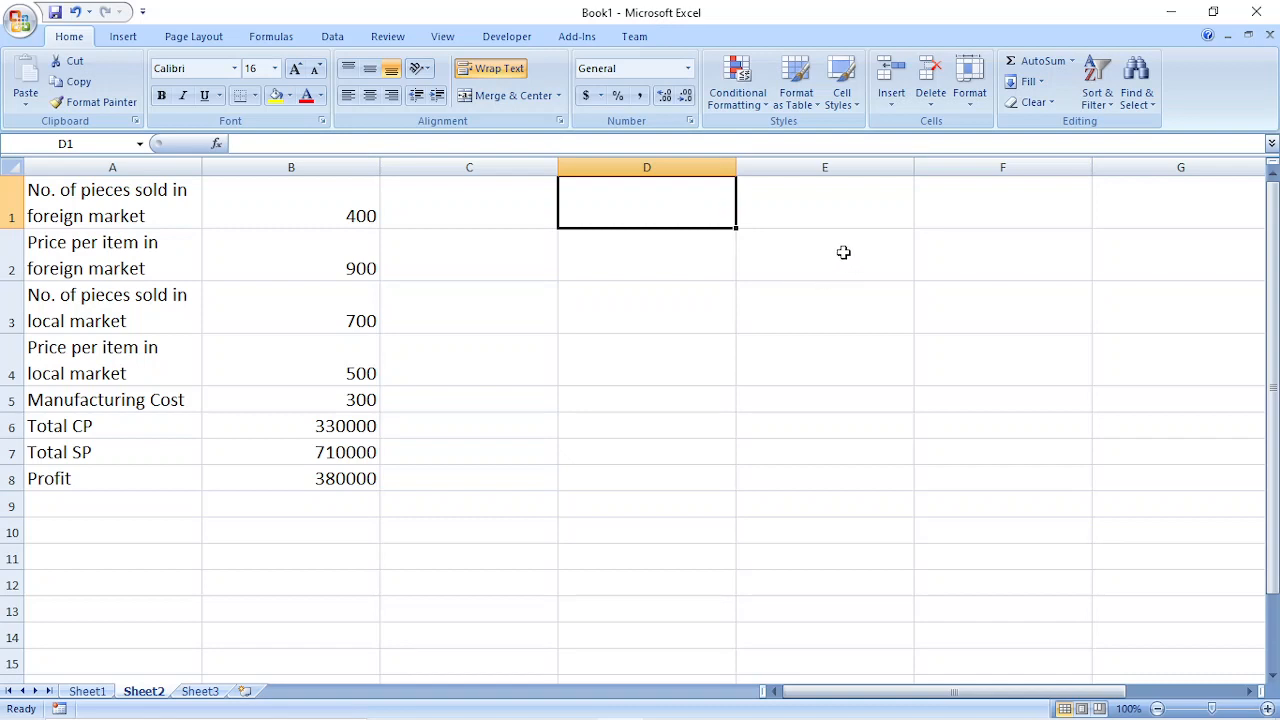
click(845, 214)
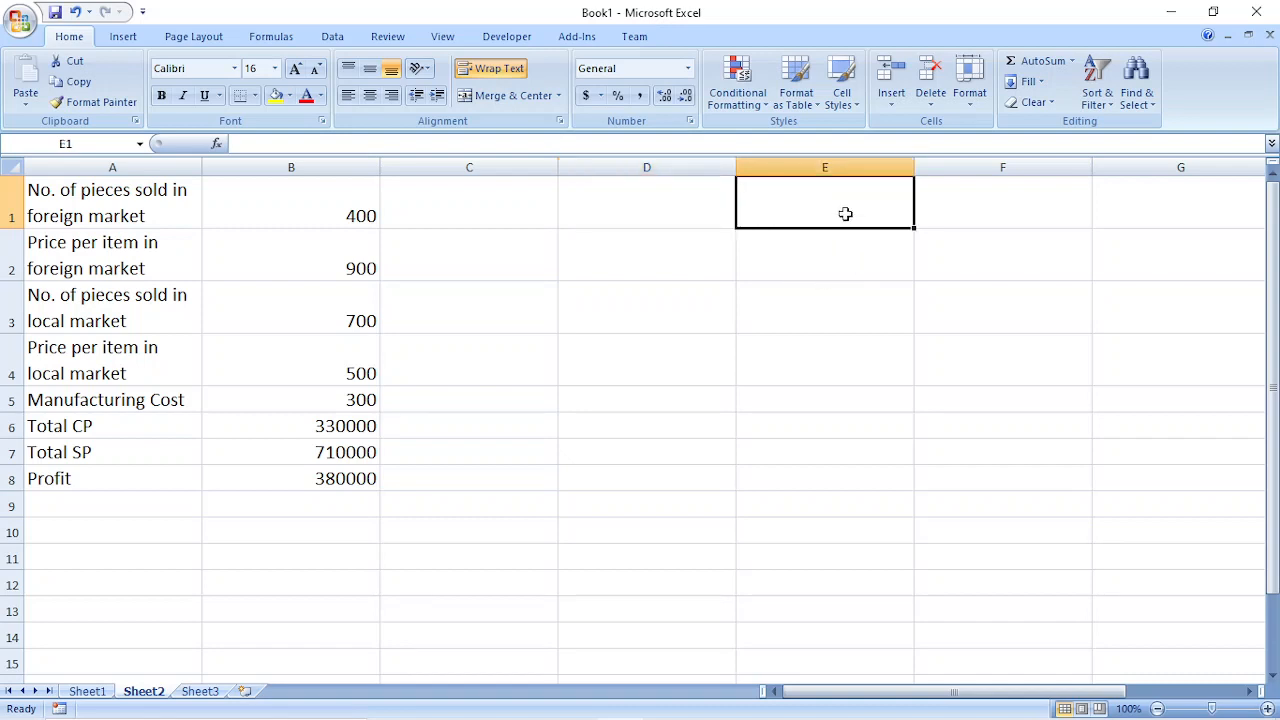
text(Man)
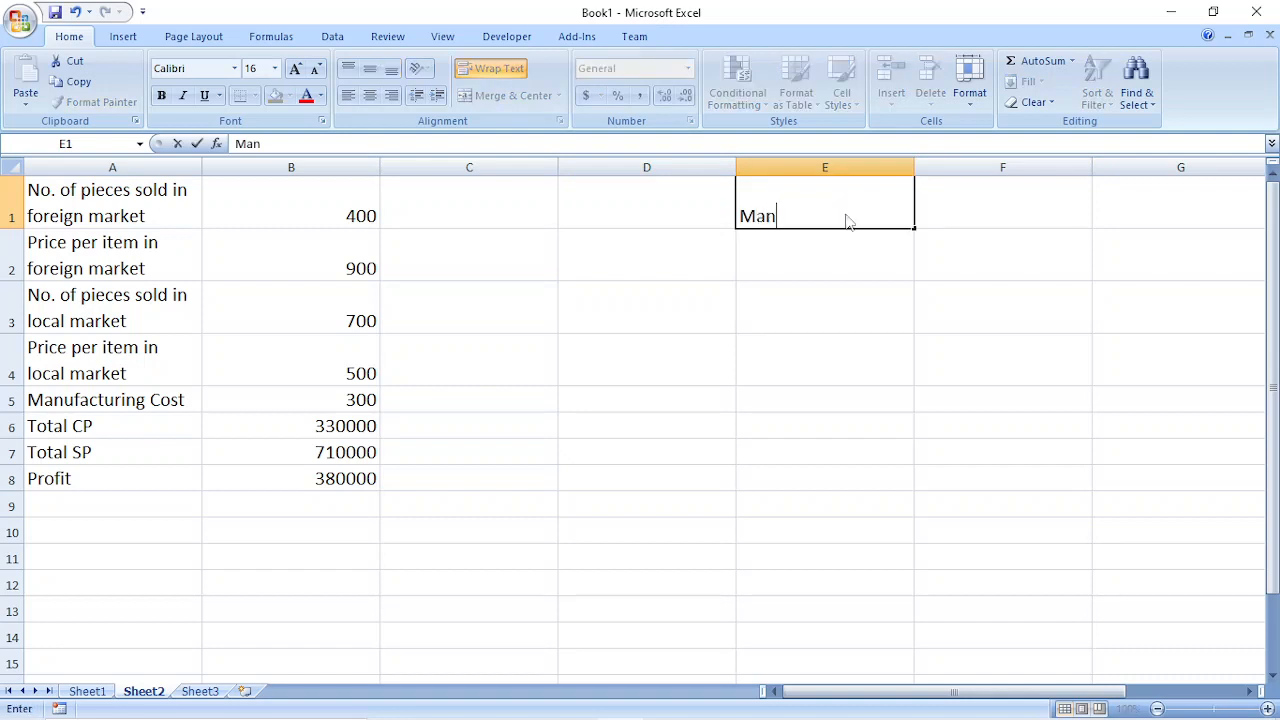
text(ufacturing)
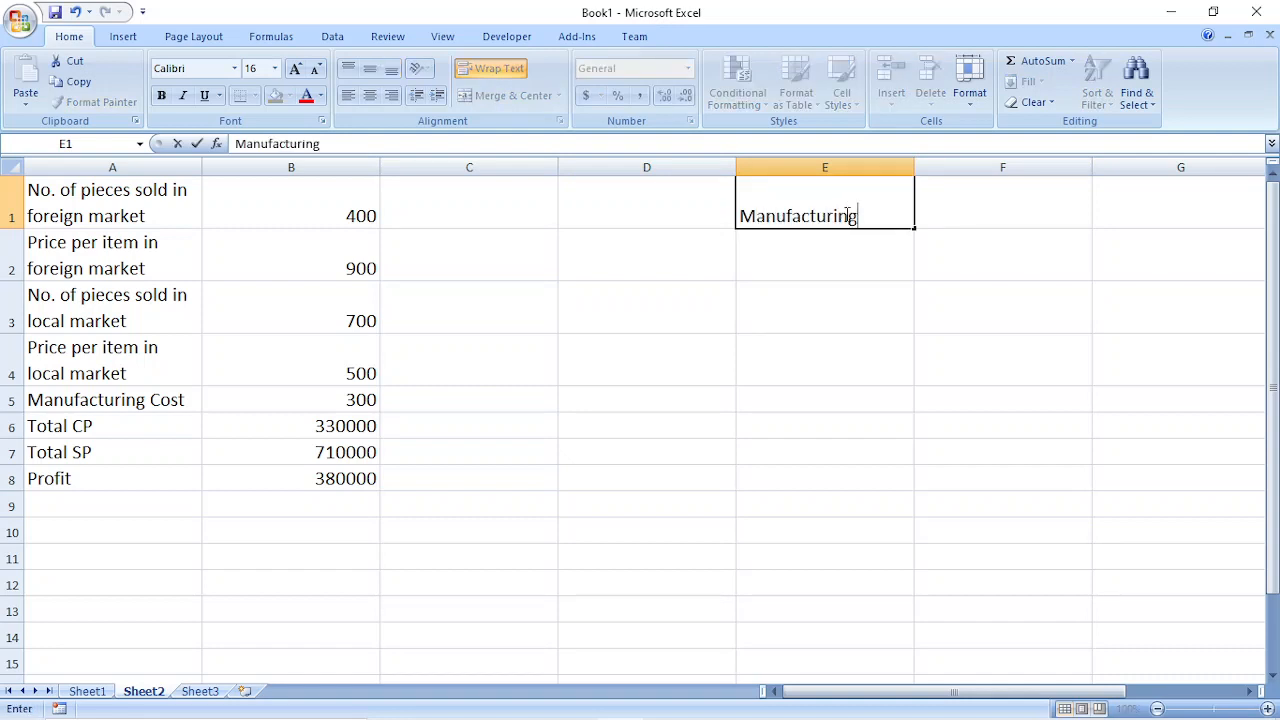
text( Cost)
key(Return)
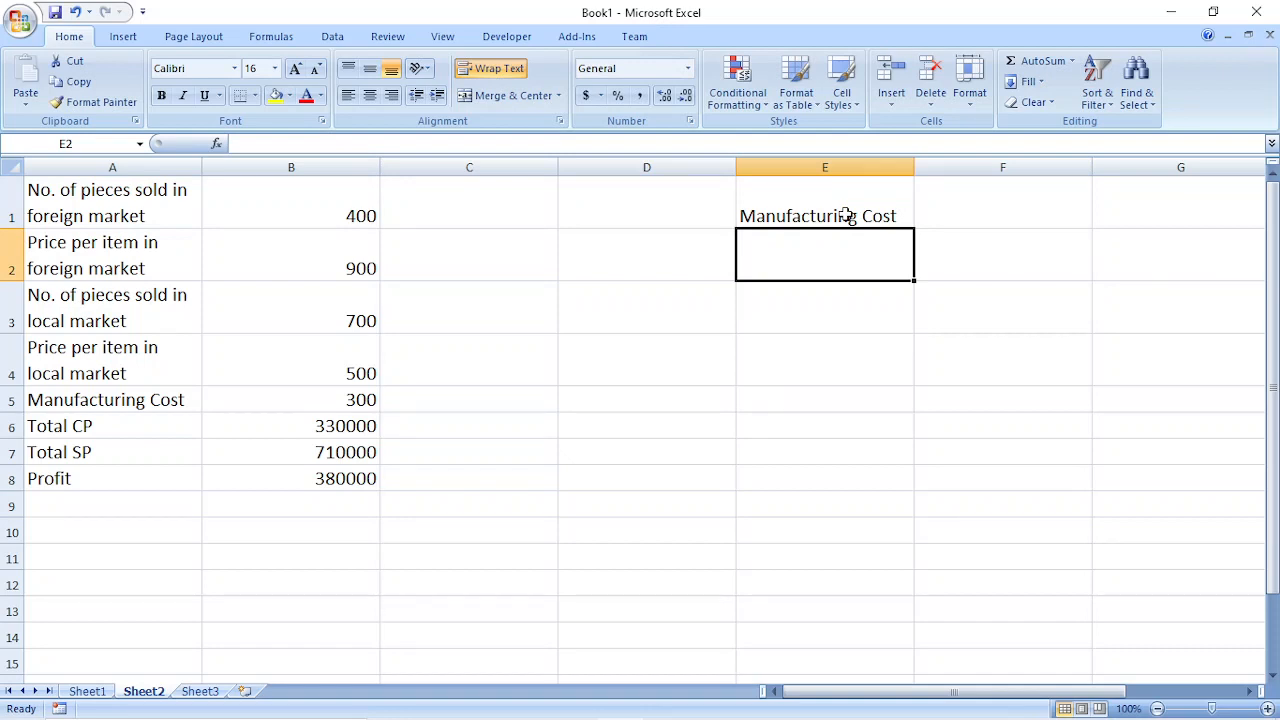
Step: Enter the alternative manufacturing costs 320, 350 and 380 in cells E2 to E4
text(320)
key(Return)
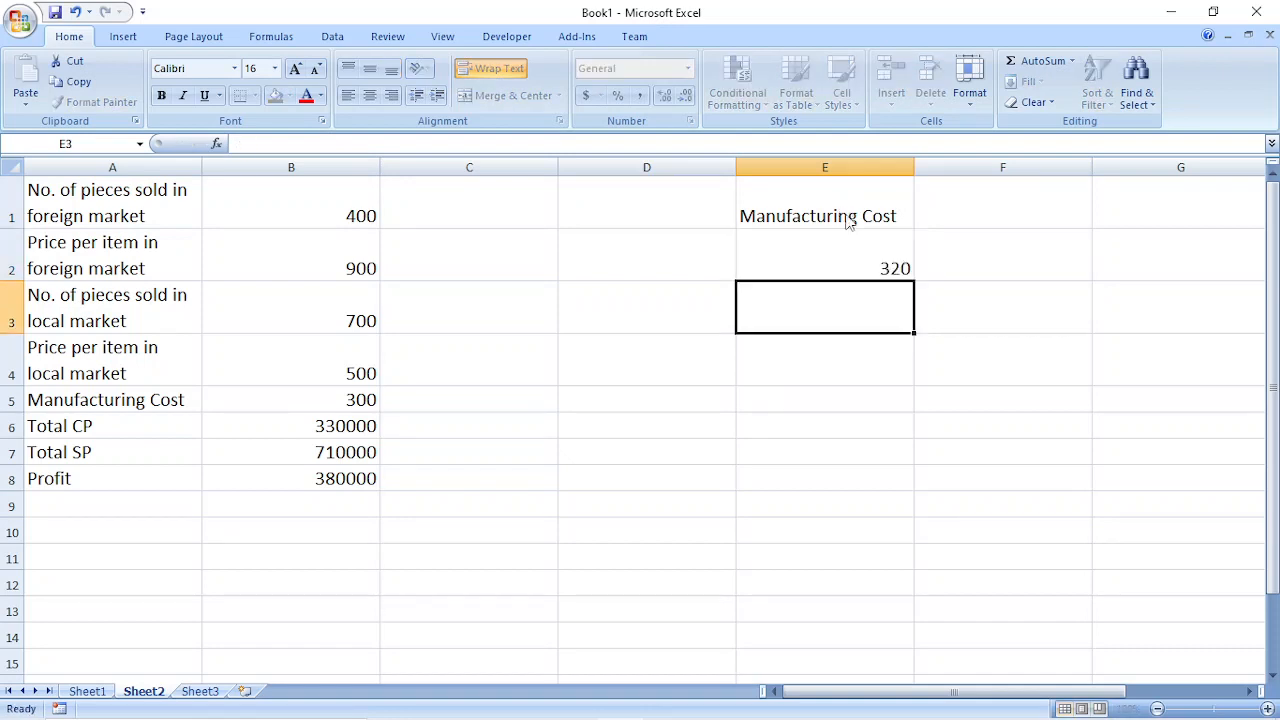
text(350)
key(Return)
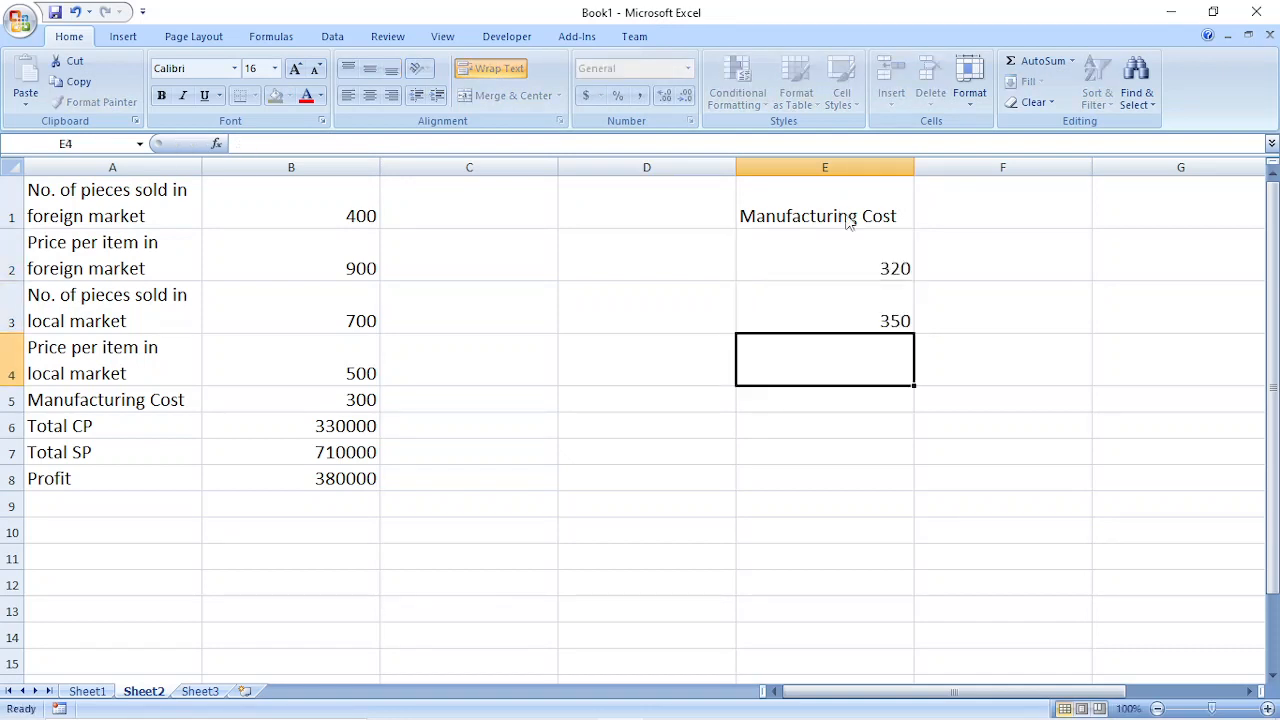
text(380)
key(Return)
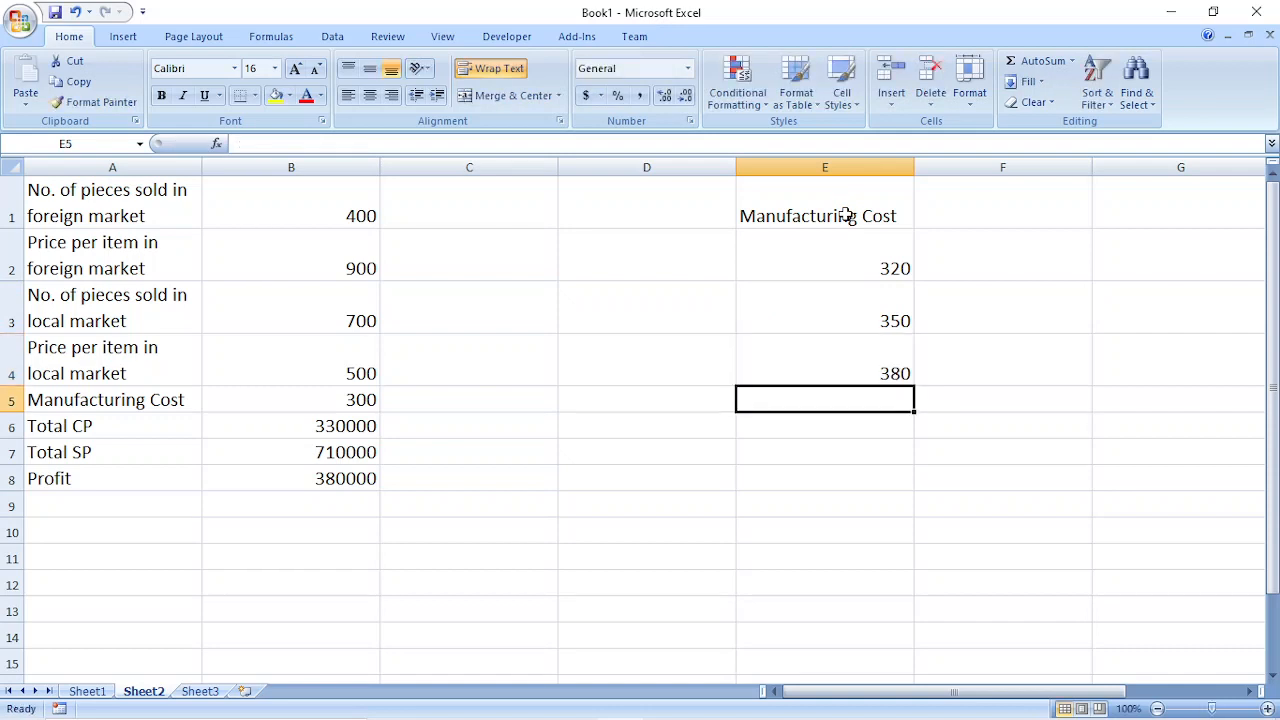
Step: Clear the "Manufacturing Cost" heading from cell E1 above the list of alternative costs
key(Up)
key(Up)
key(Up)
key(Up)
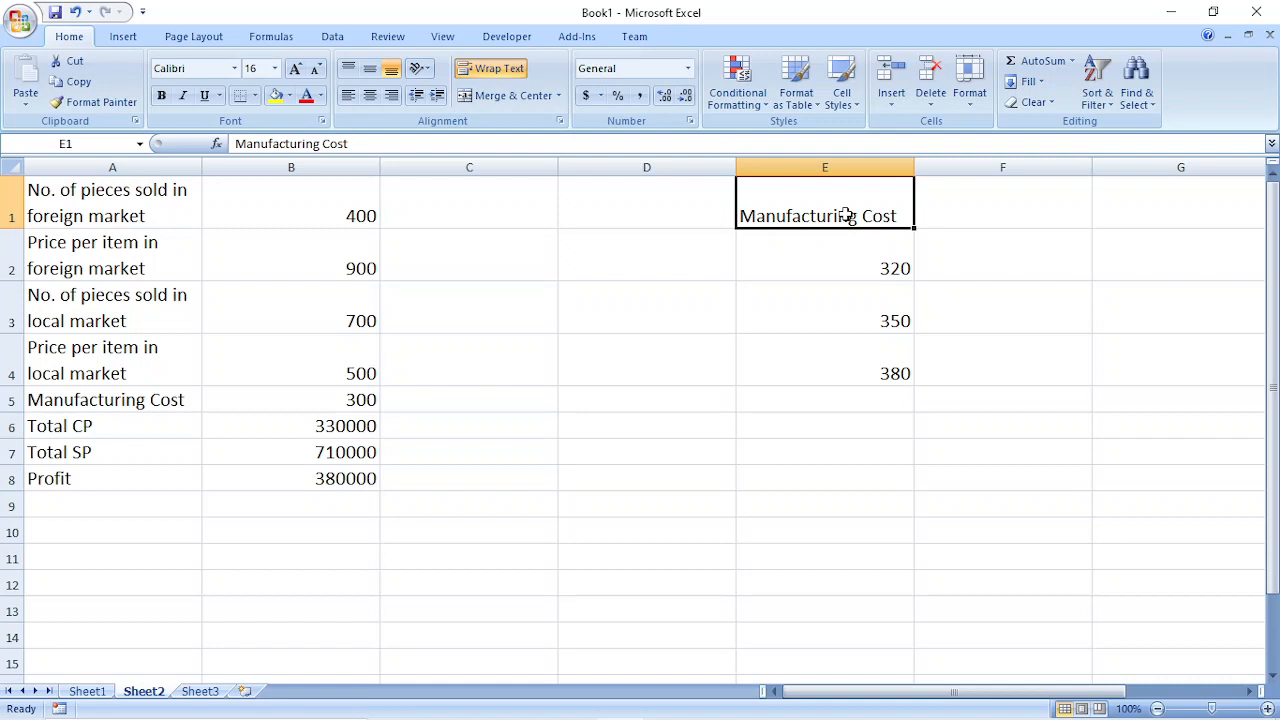
key(Right)
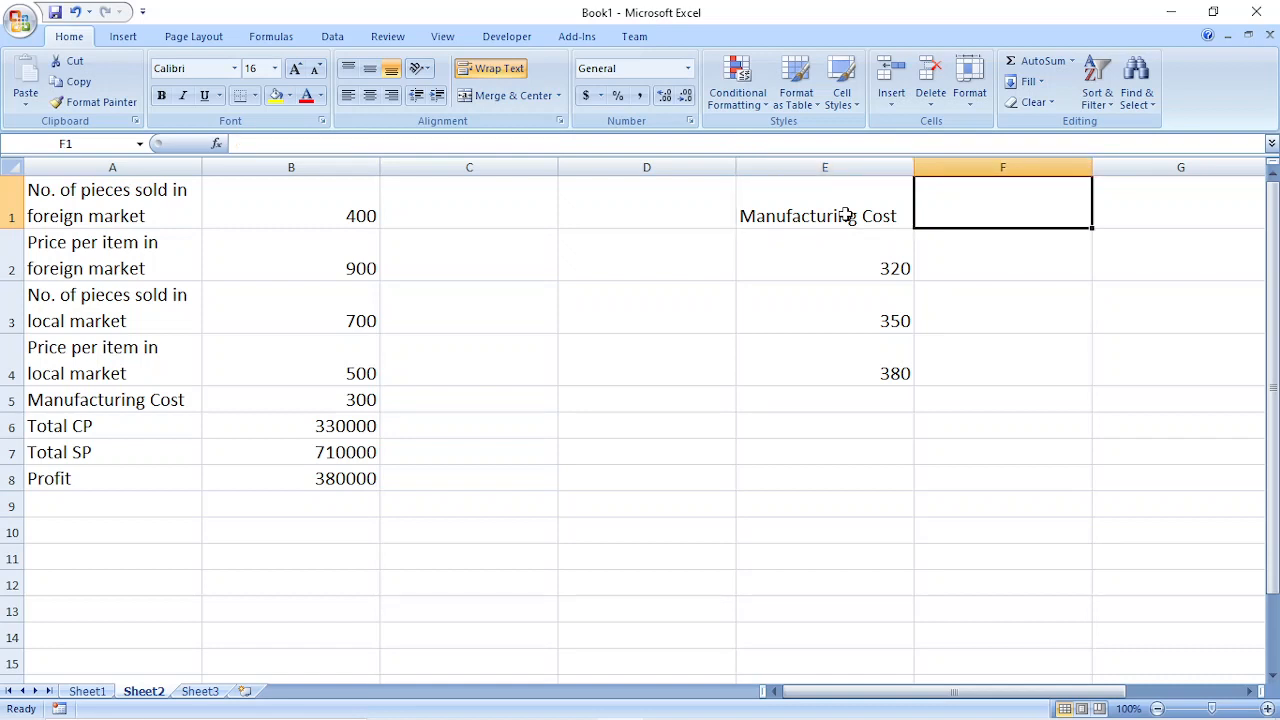
key(Left)
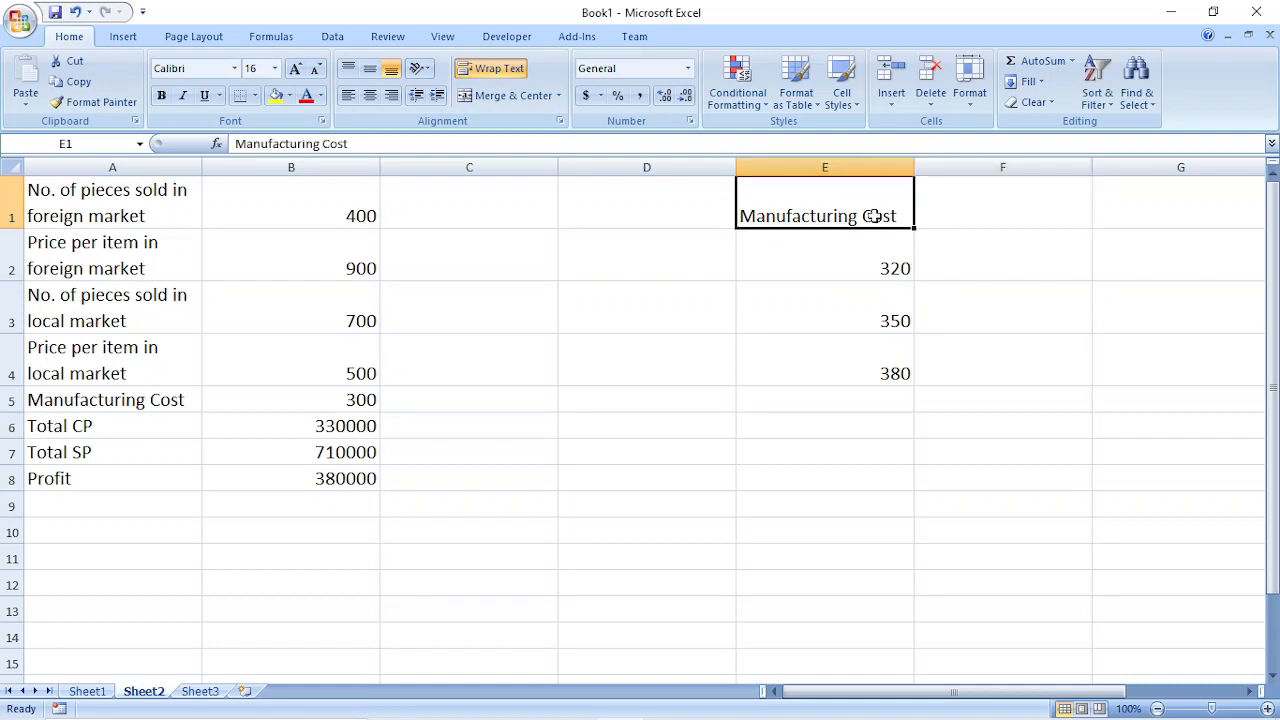
key(Delete)
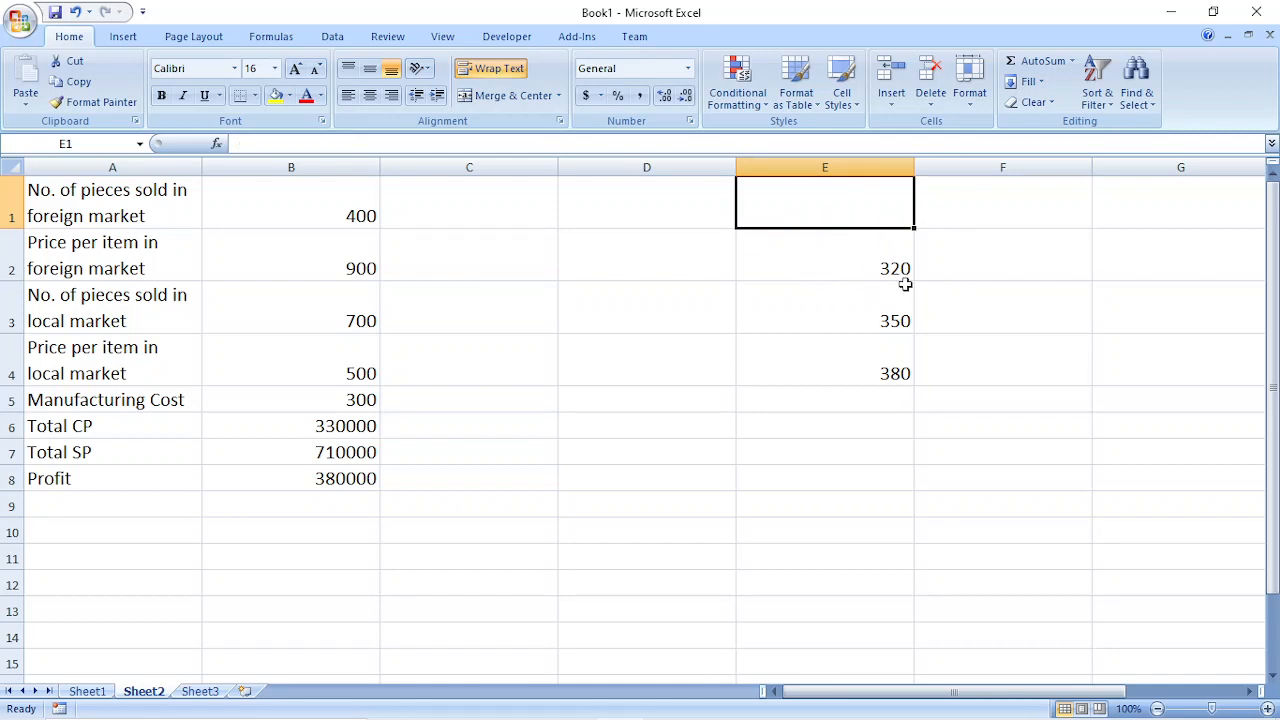
click(1018, 208)
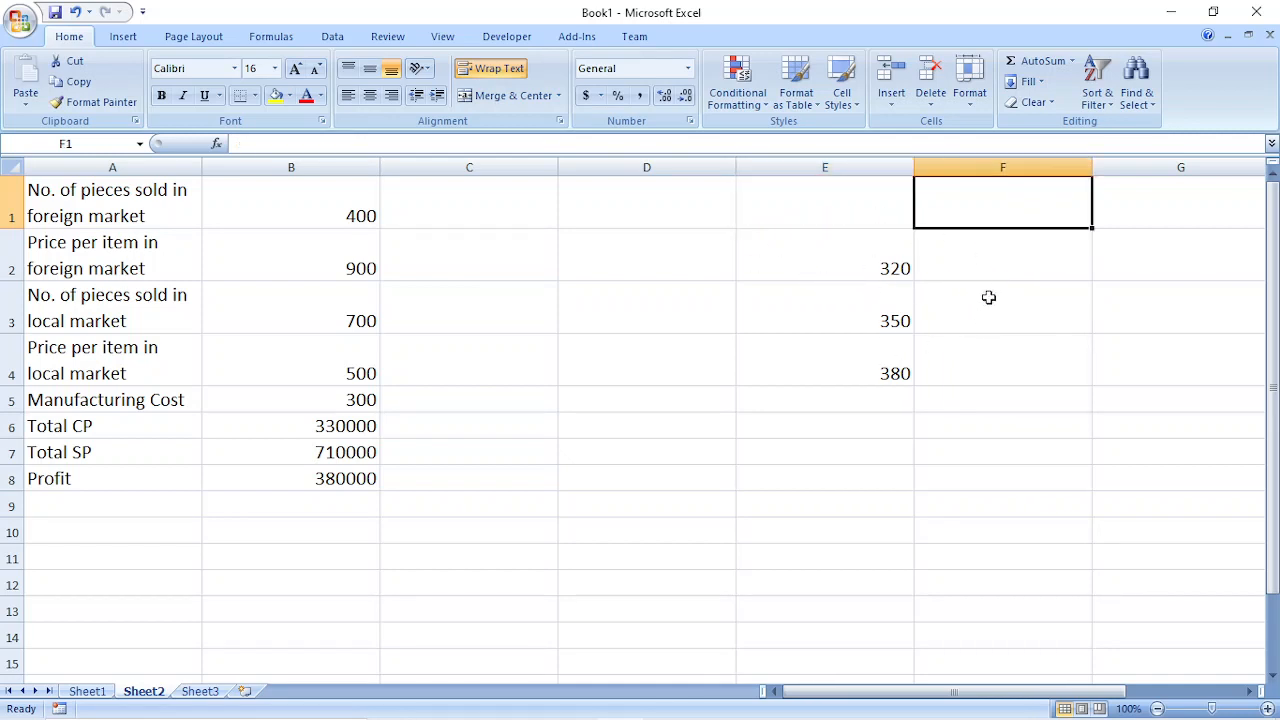
click(855, 212)
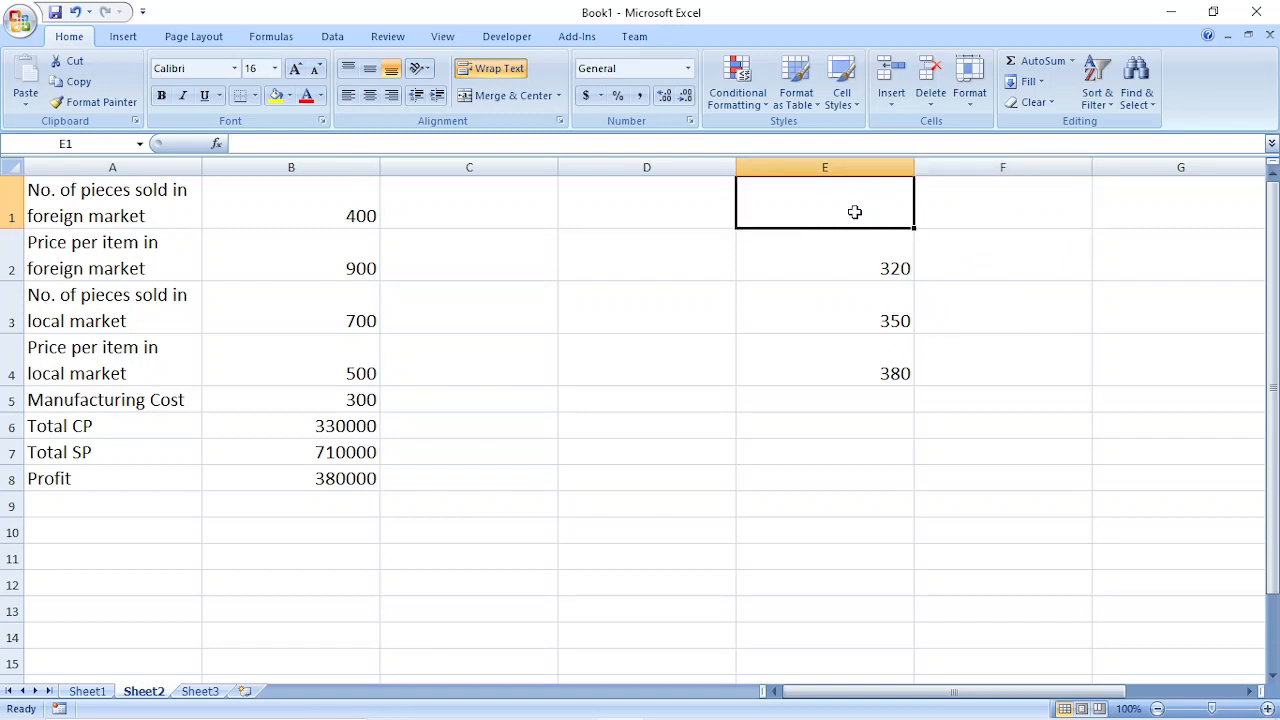
Step: Re-enter the heading "Manufacturing Cost" in cell E1 above the list of alternative costs
click(986, 209)
click(826, 198)
text(Manufacturing Cost)
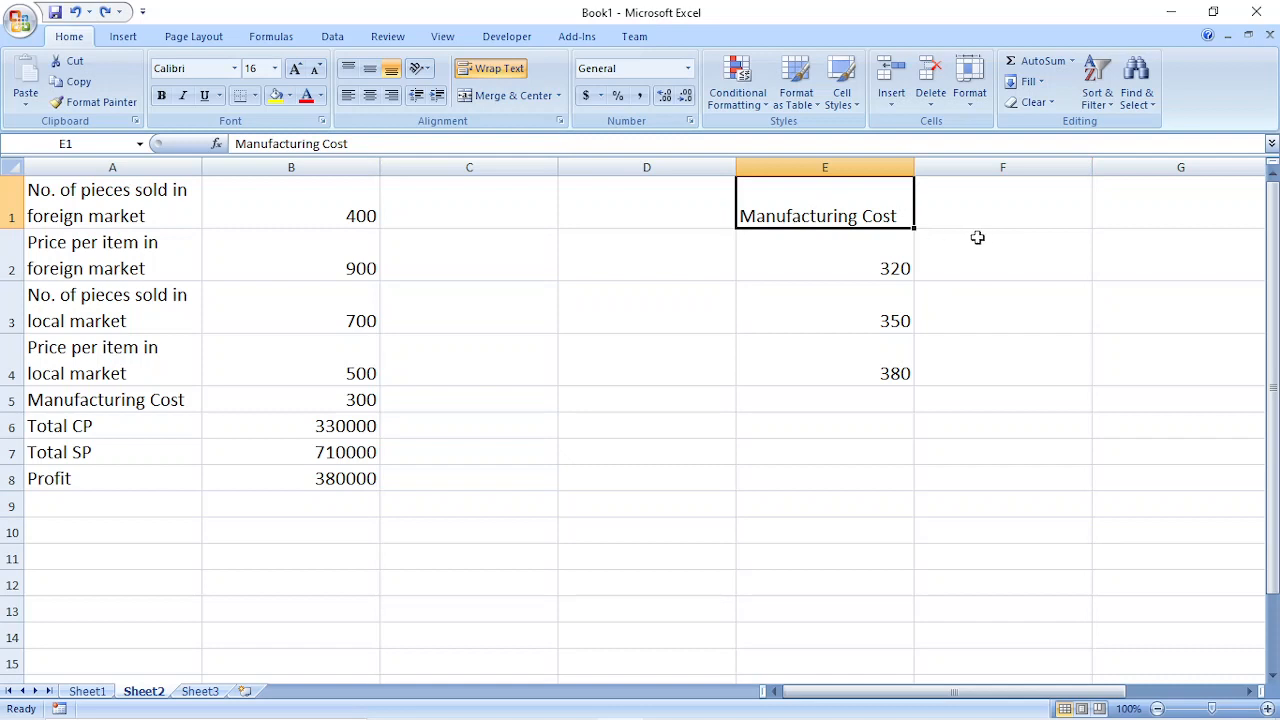
click(998, 215)
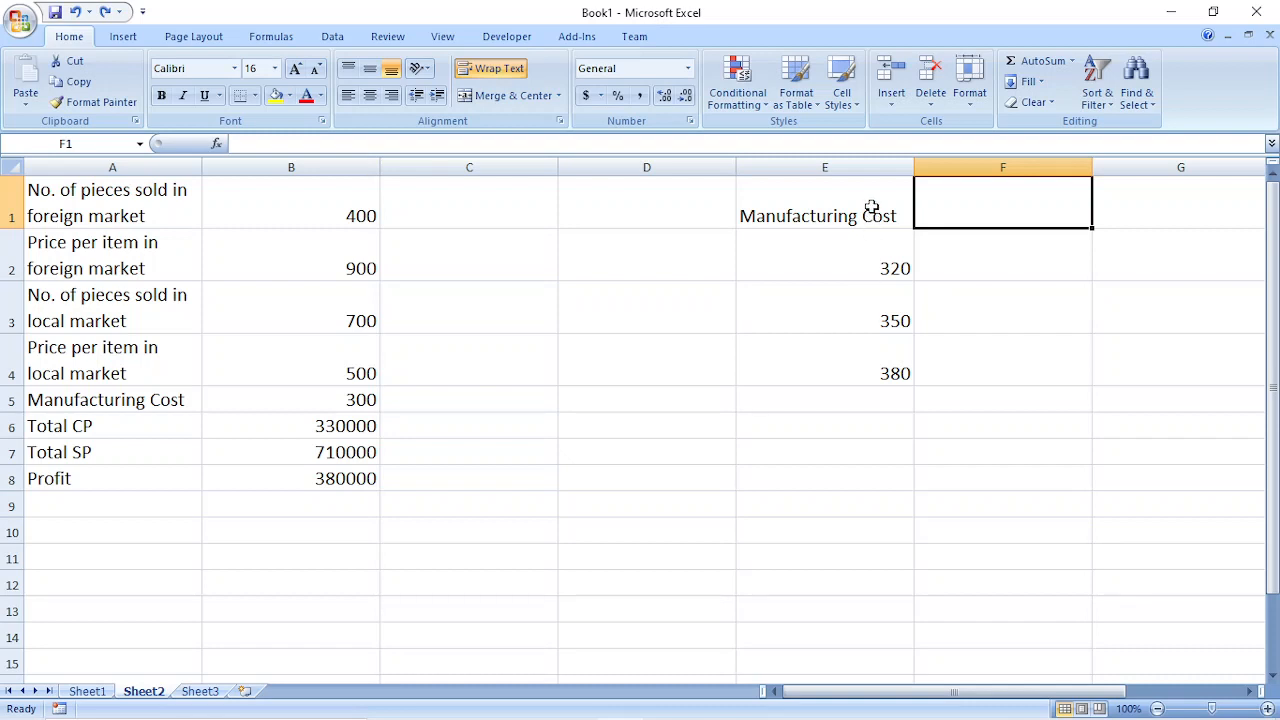
Step: Link cell F1, beside the Manufacturing Cost heading, to the profit cell with the formula =B8
drag(871, 209, 871, 382)
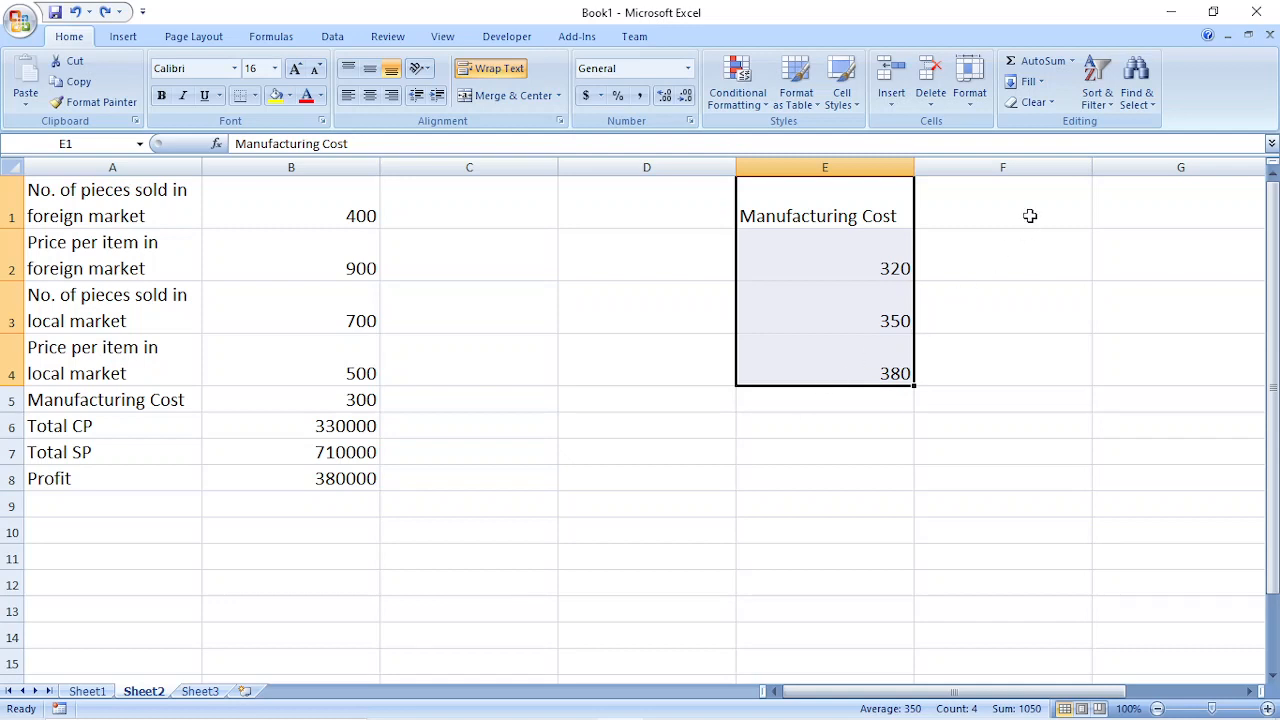
click(978, 193)
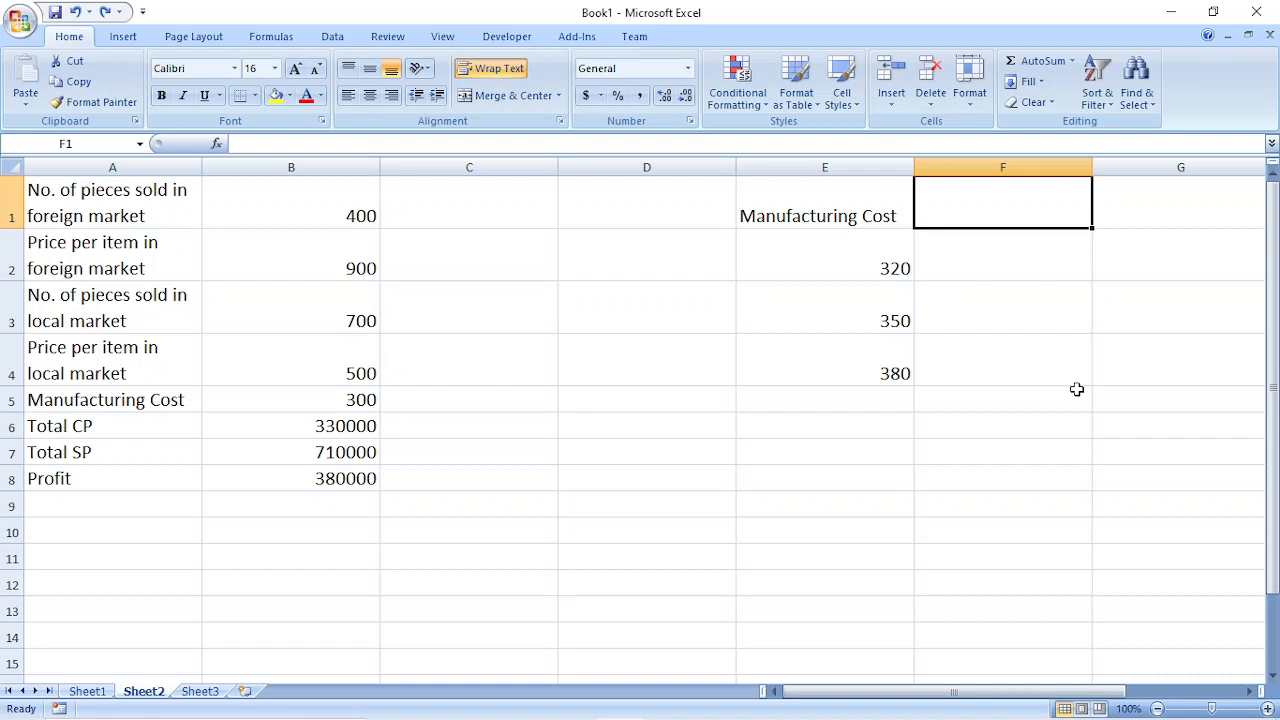
text(=)
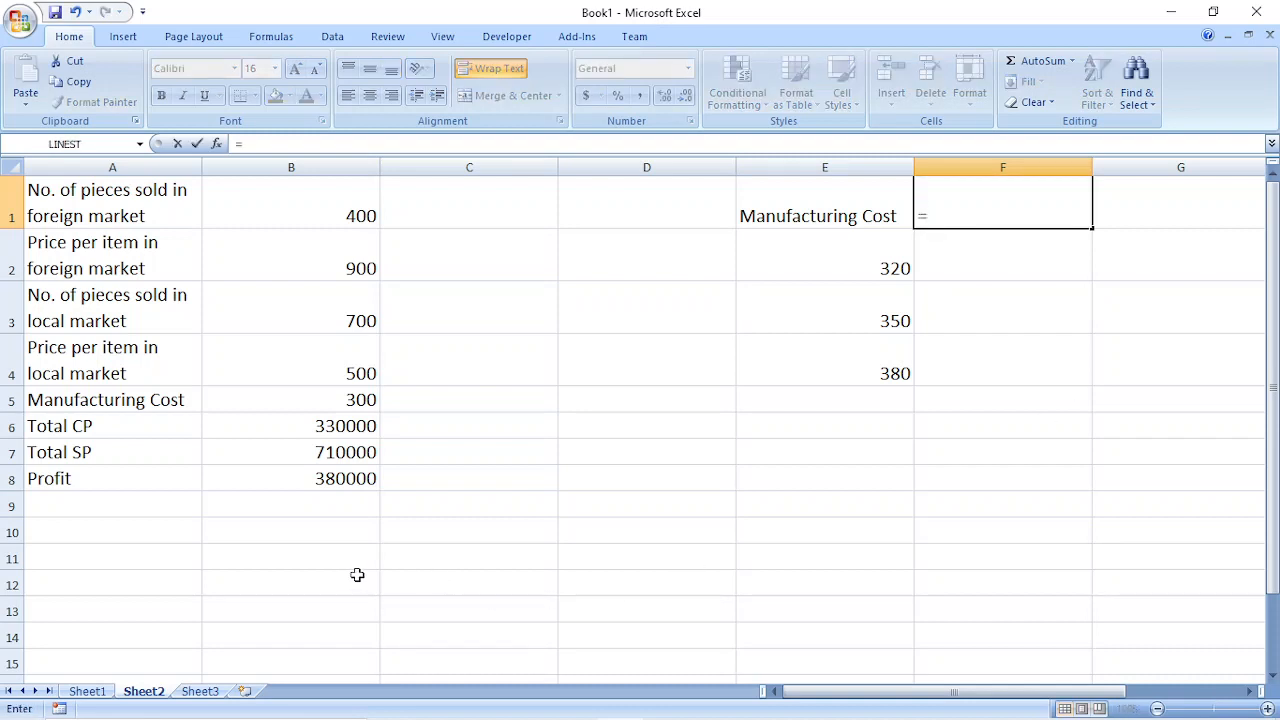
click(348, 478)
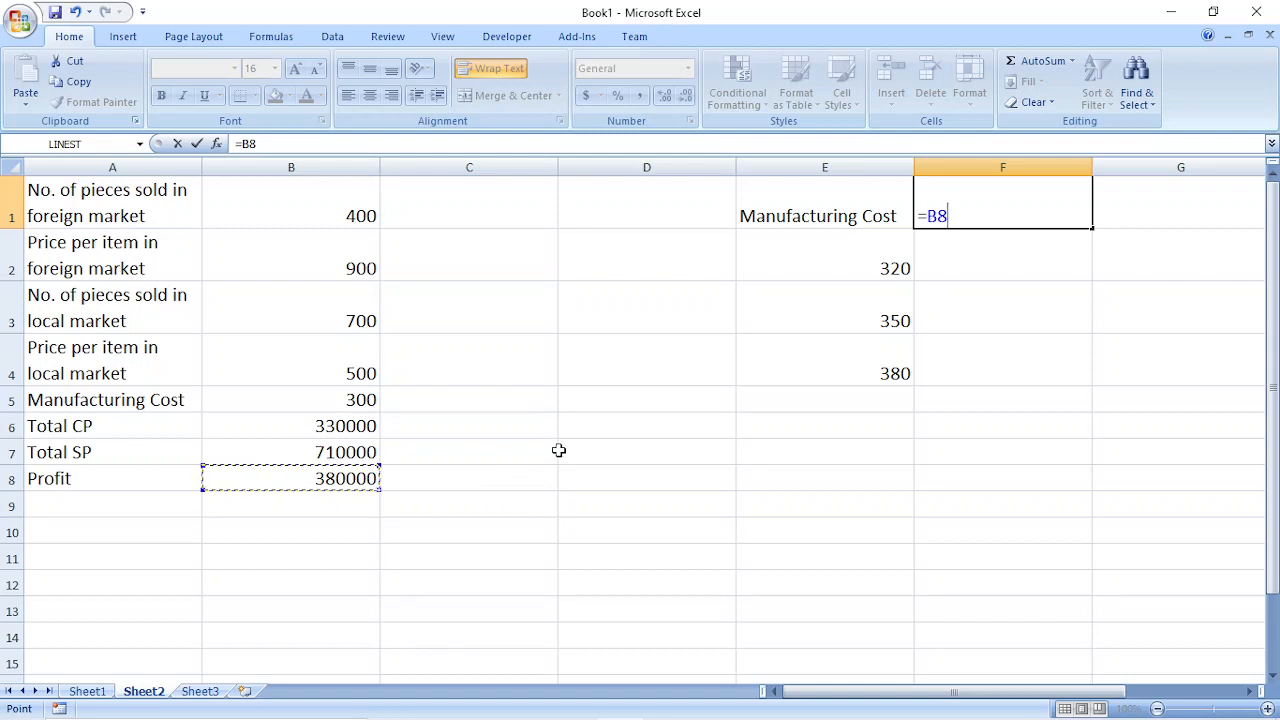
key(Return)
click(984, 208)
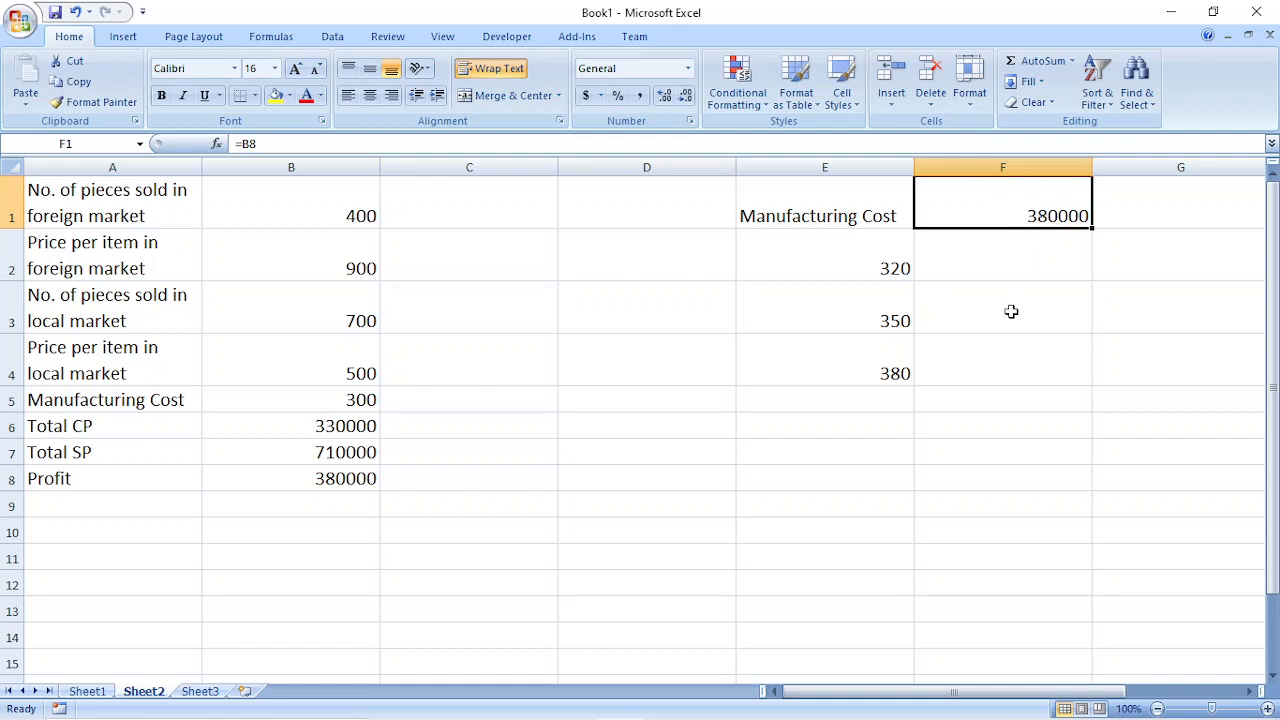
click(825, 198)
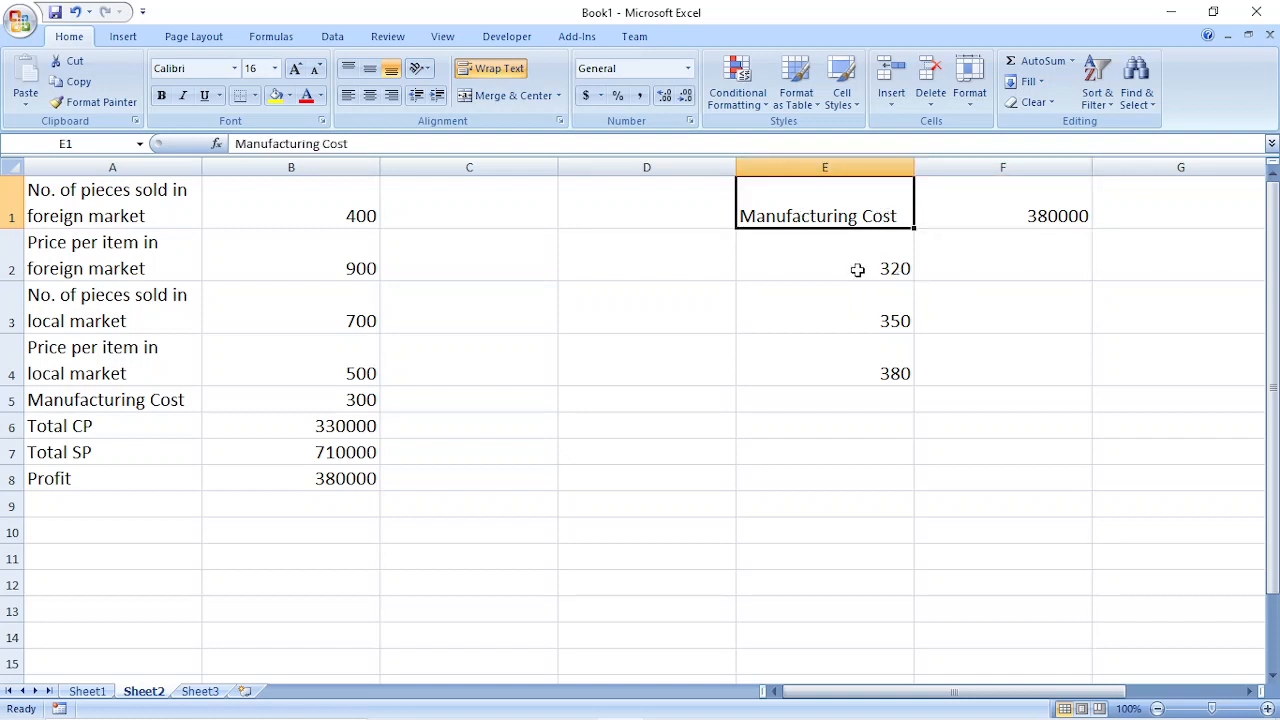
drag(860, 252, 874, 374)
click(1041, 261)
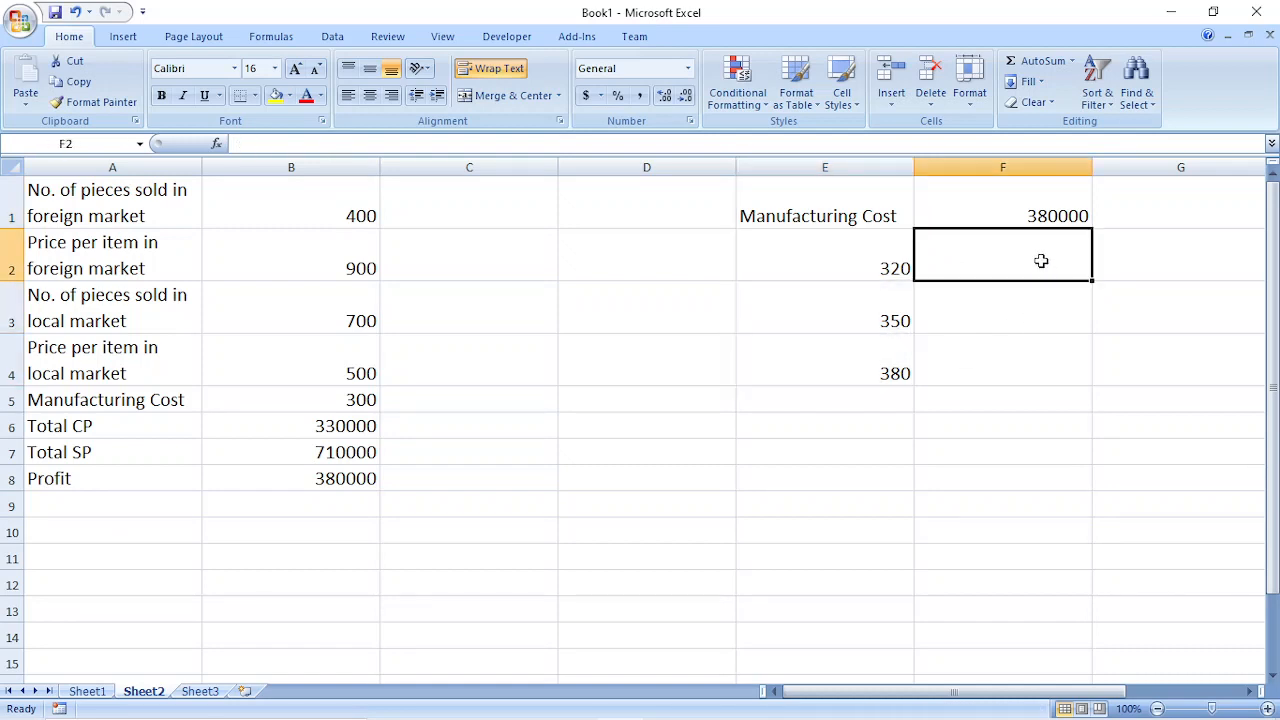
click(1016, 197)
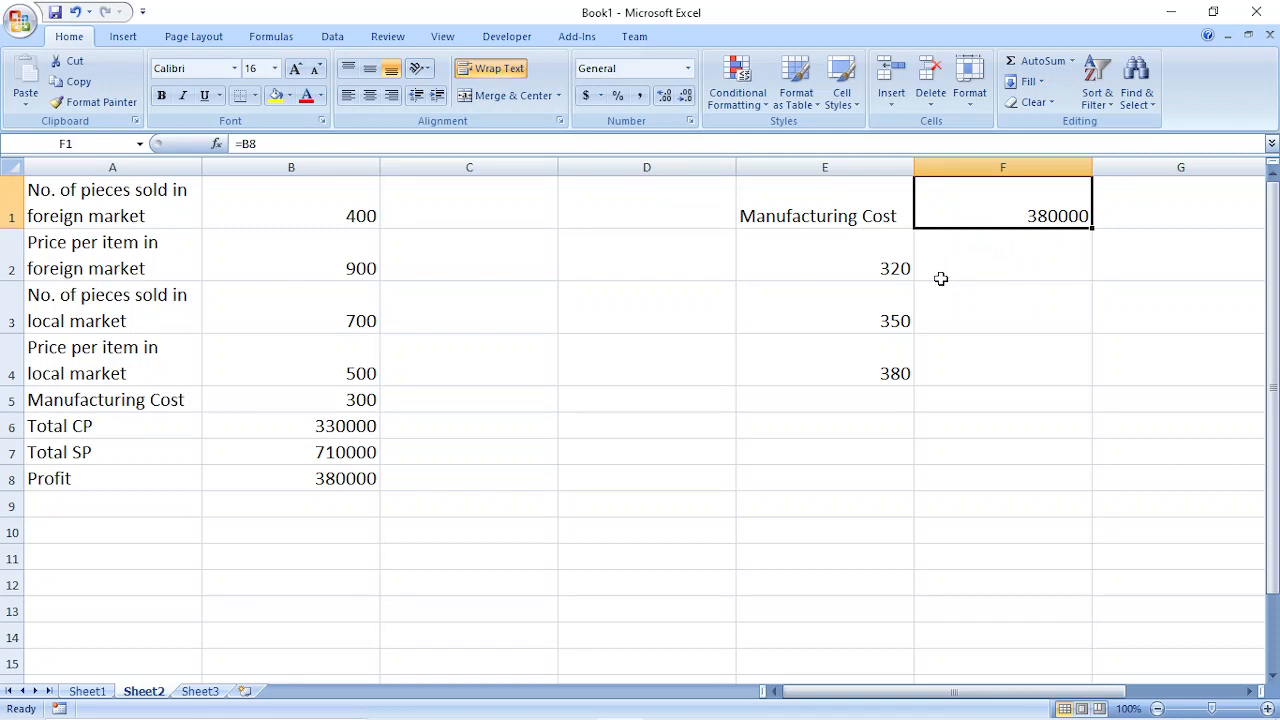
Step: Create a one-variable data table over E1:F4 using the manufacturing cost in B5 as the column input cell
drag(826, 200, 962, 365)
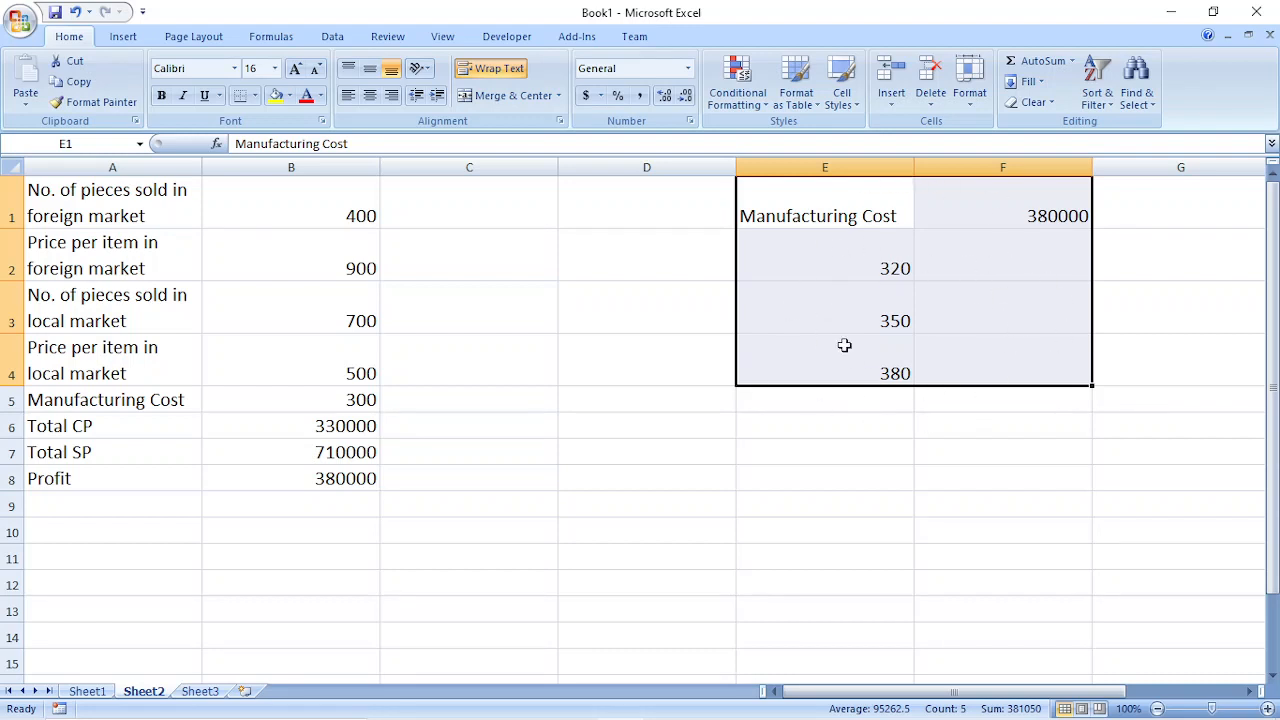
click(334, 37)
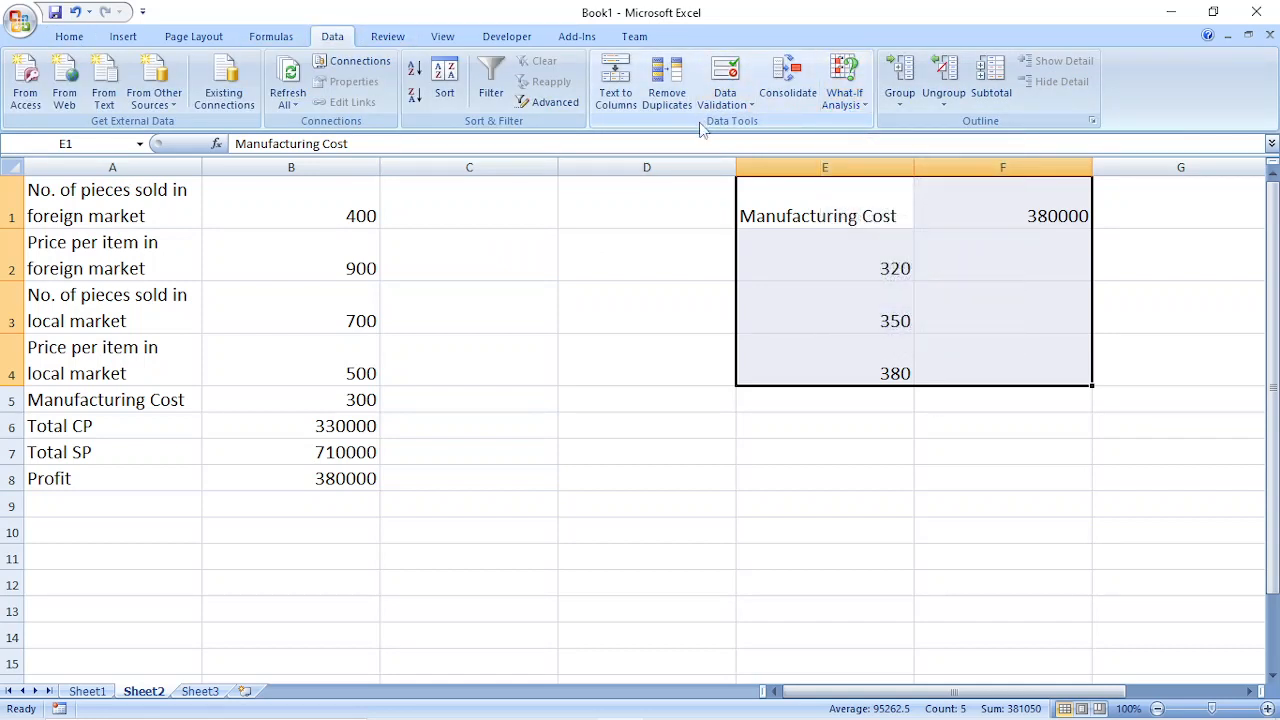
click(845, 100)
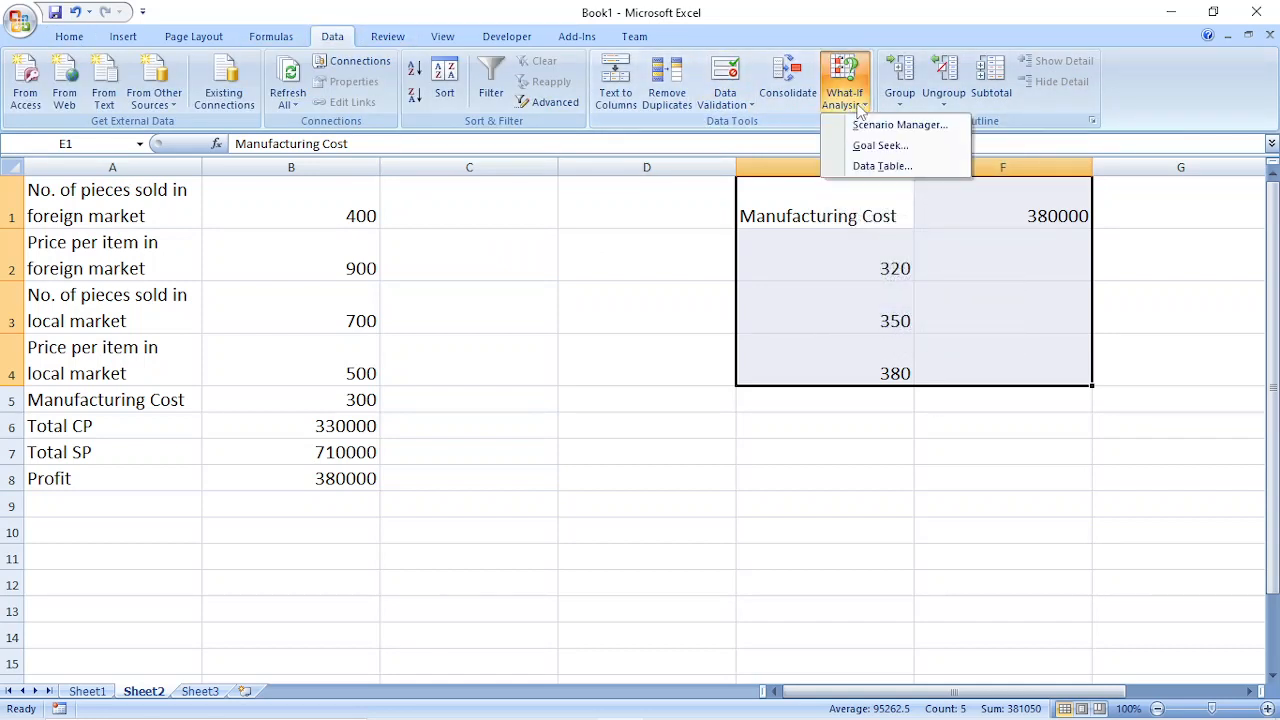
click(880, 166)
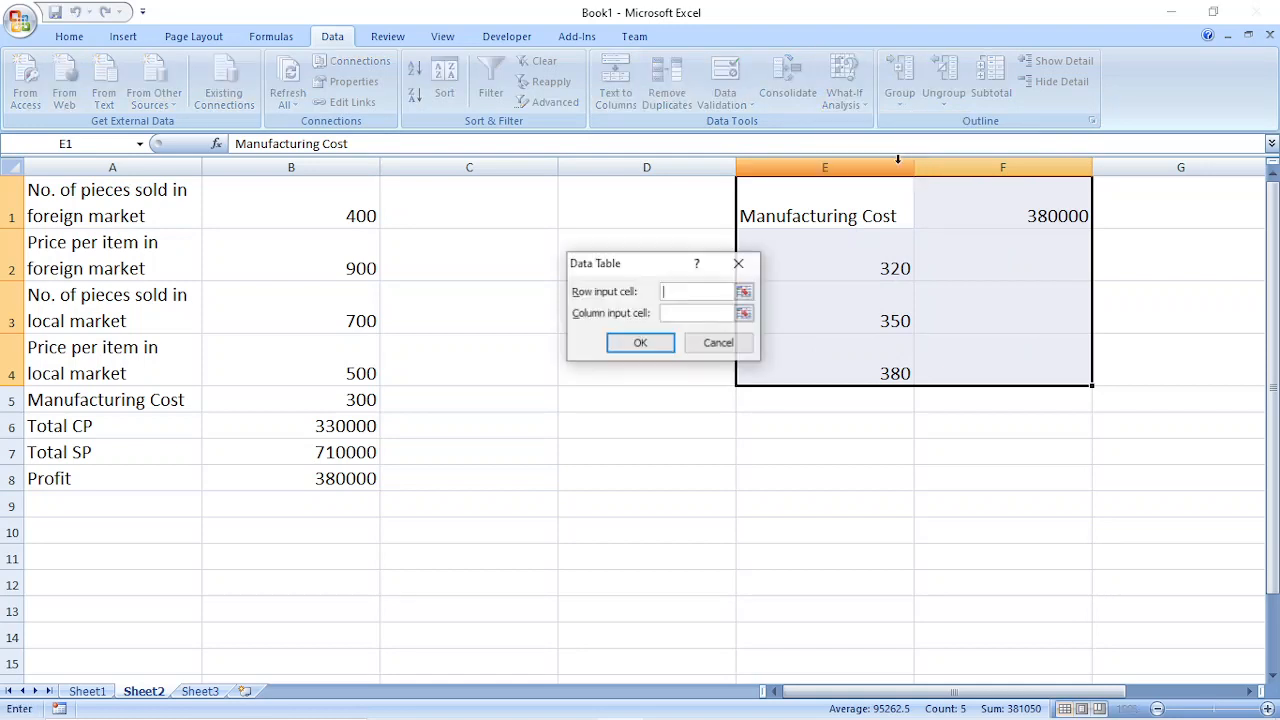
drag(640, 268, 693, 440)
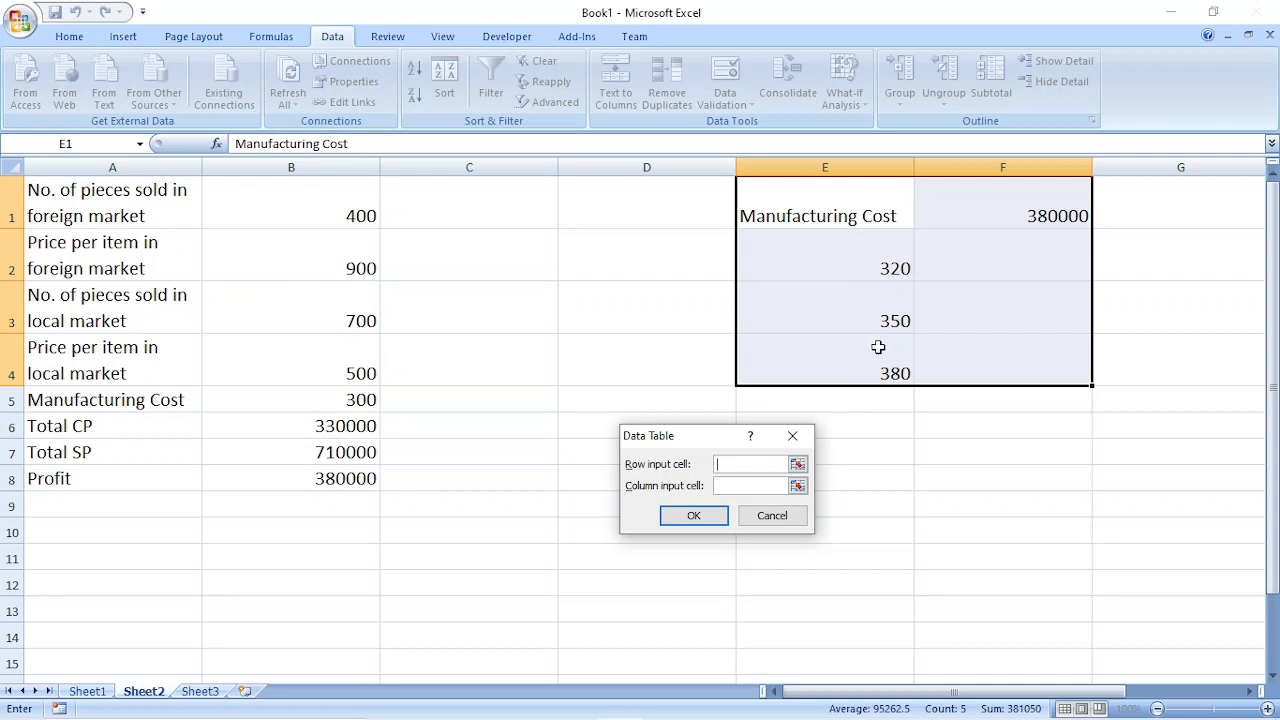
click(733, 484)
click(304, 403)
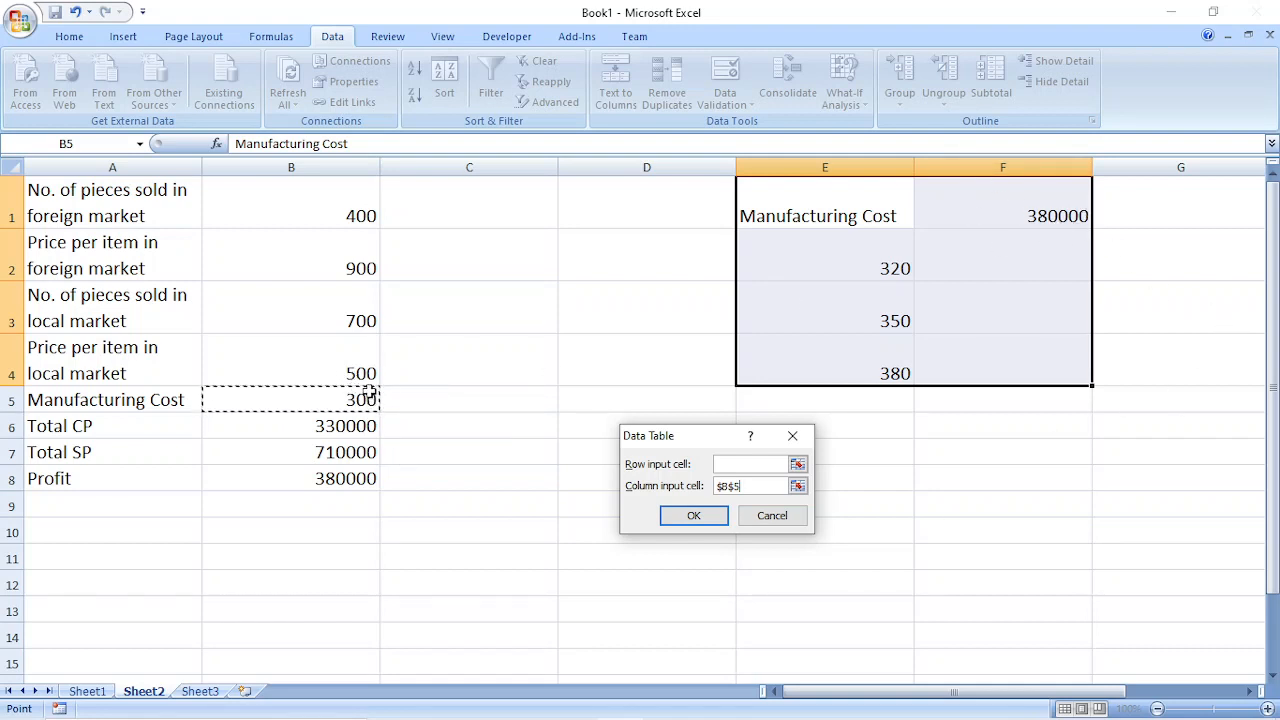
click(690, 515)
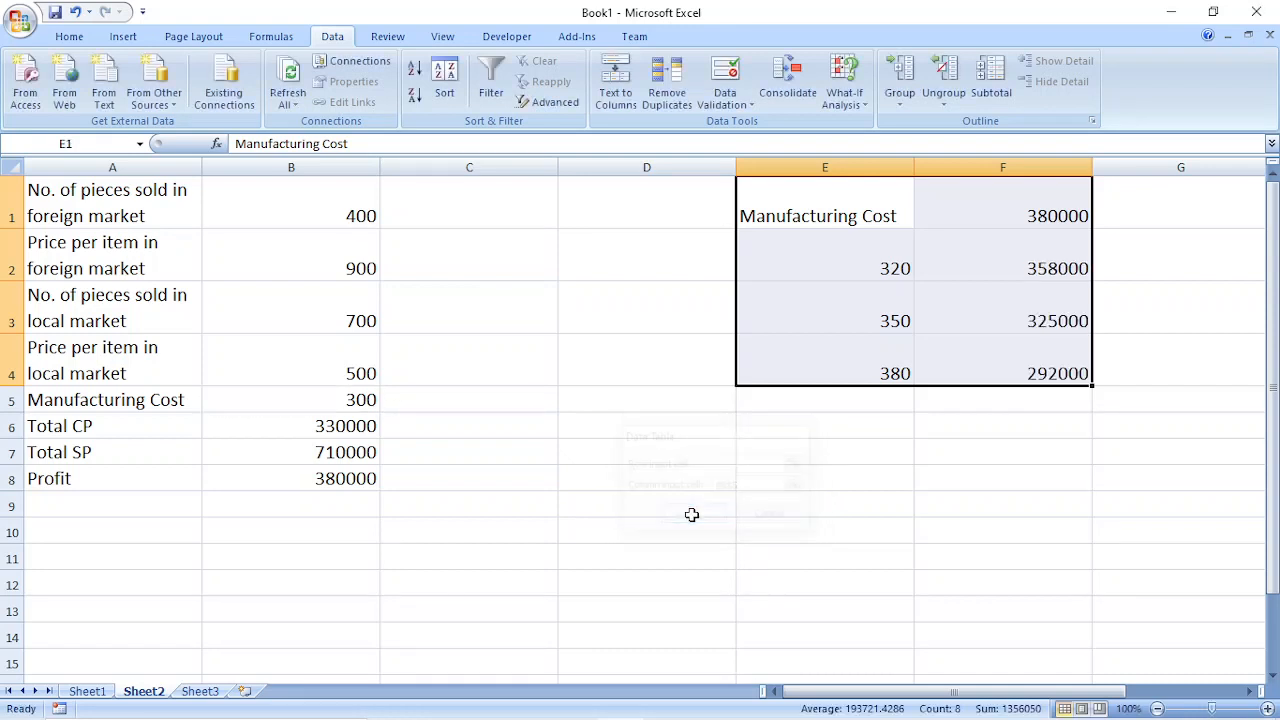
Step: Examine the profits calculated in F2 to F4 against the manufacturing costs in E2 to E4
click(998, 264)
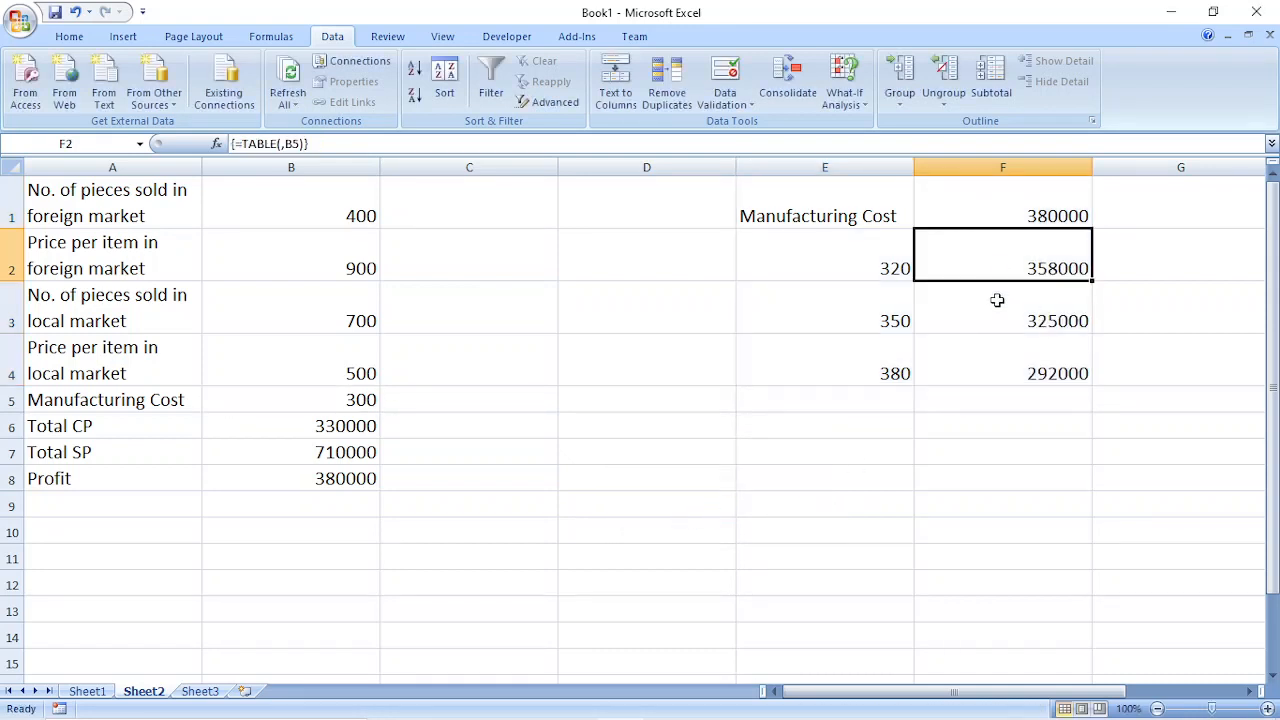
click(997, 305)
click(997, 366)
click(995, 264)
click(993, 302)
click(988, 381)
click(994, 258)
click(838, 272)
click(836, 322)
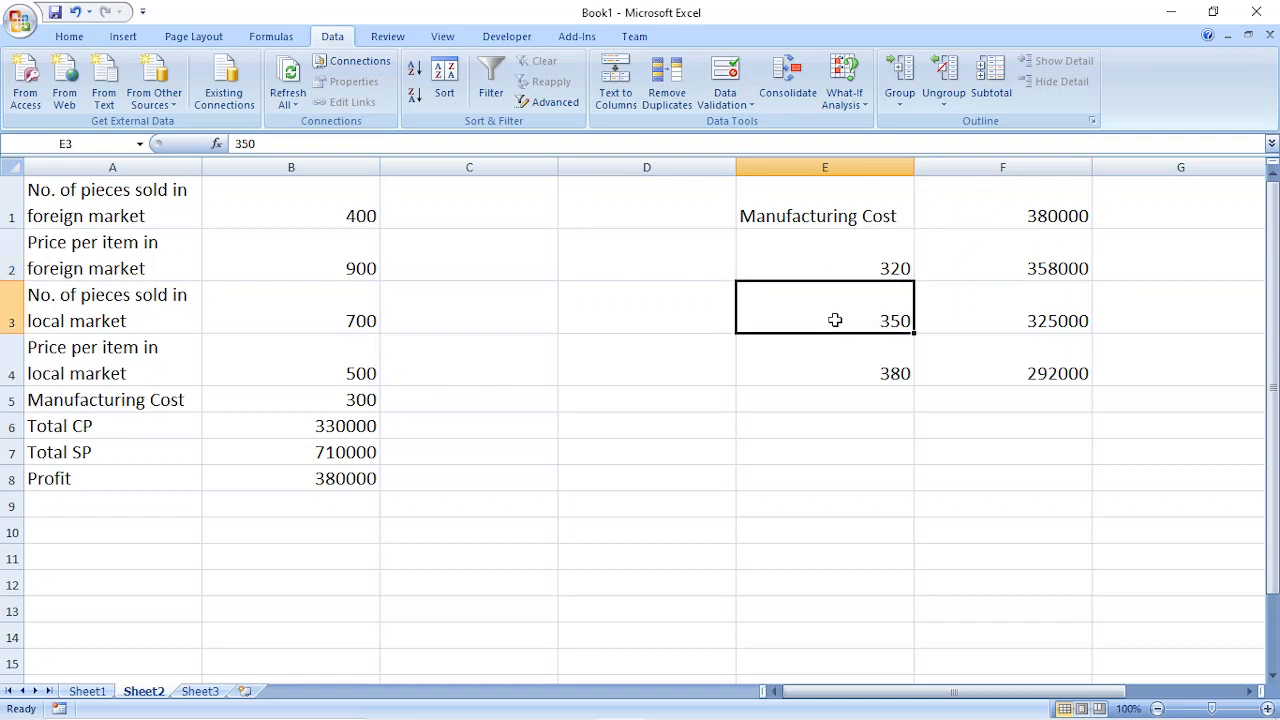
click(835, 360)
click(1016, 254)
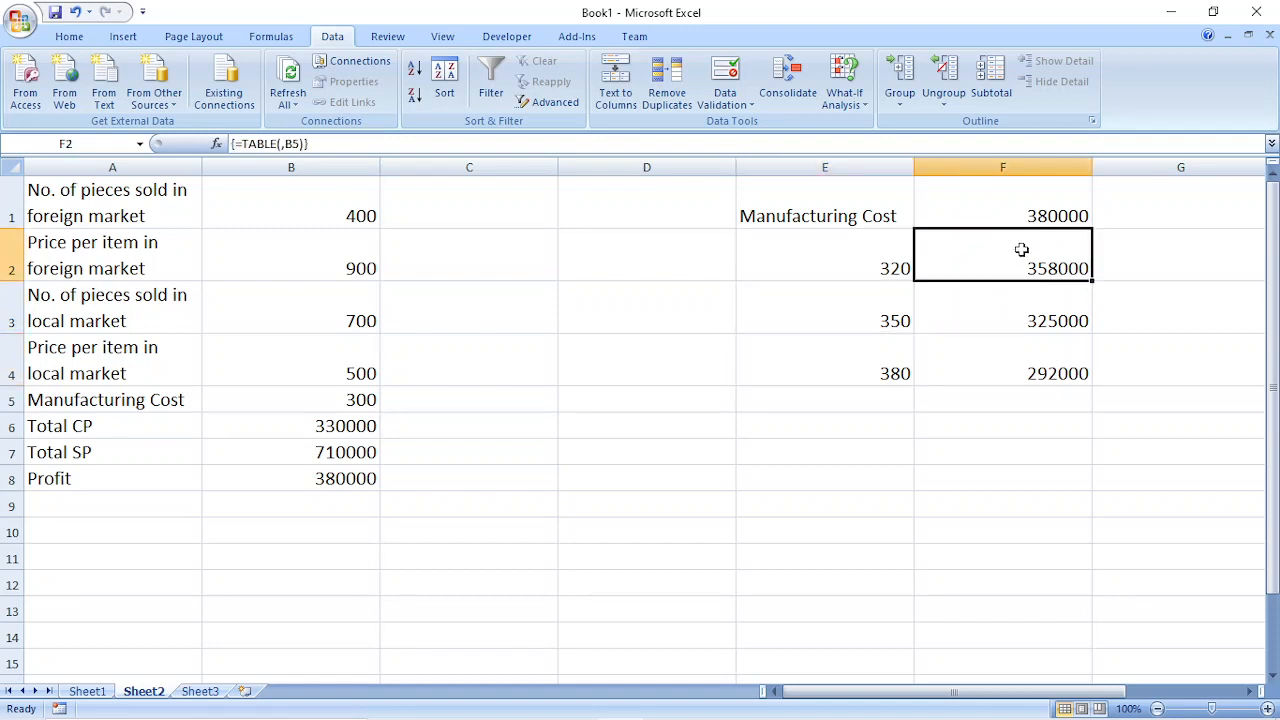
click(1018, 294)
click(1011, 366)
click(1000, 478)
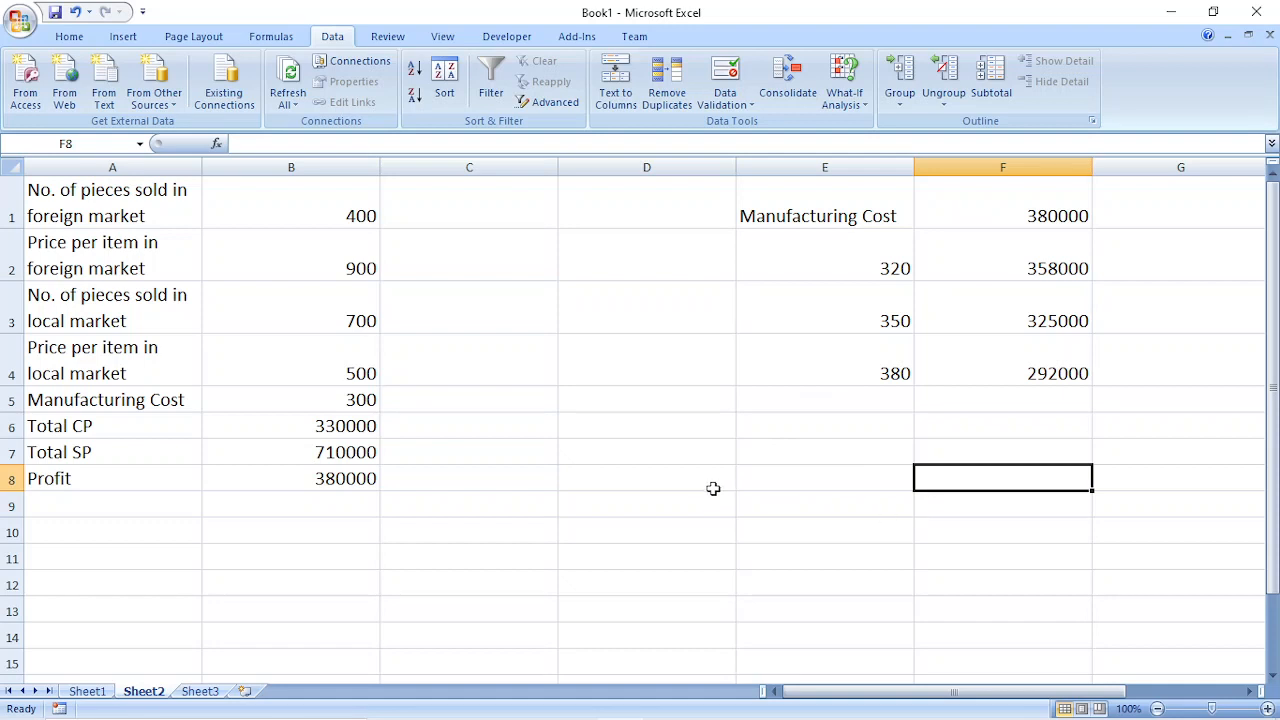
click(634, 476)
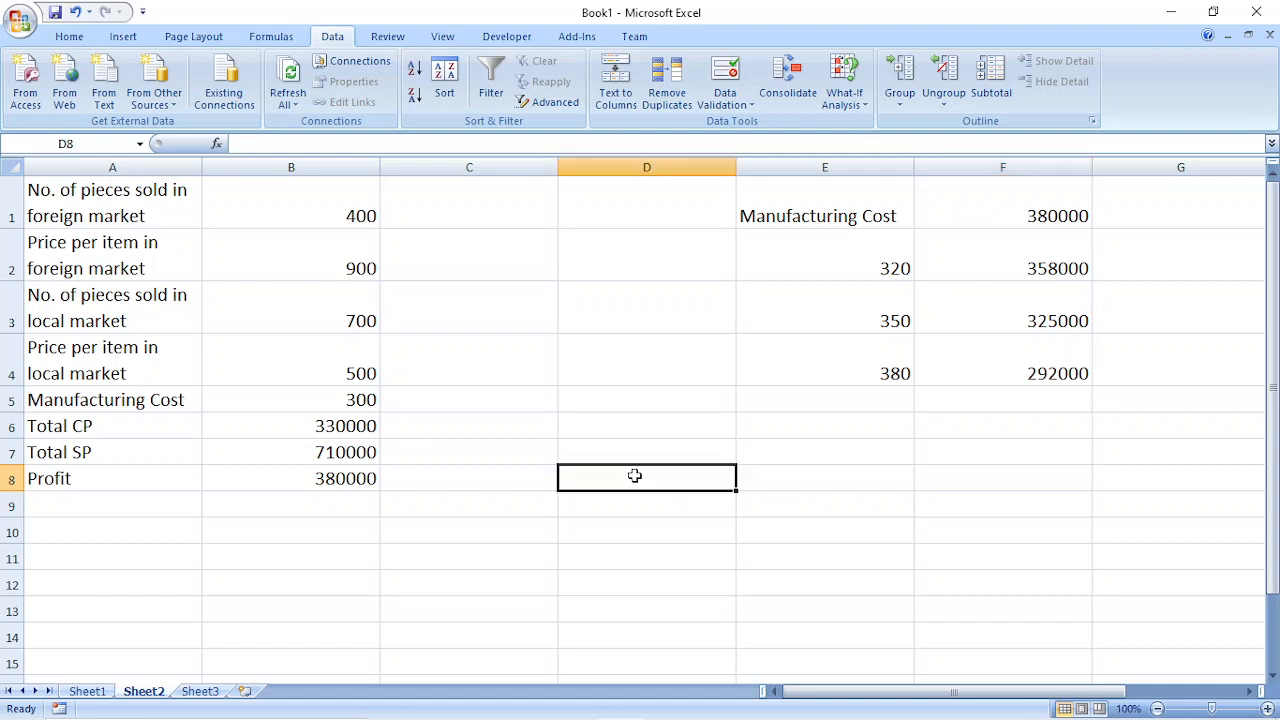
click(829, 268)
click(838, 306)
click(834, 360)
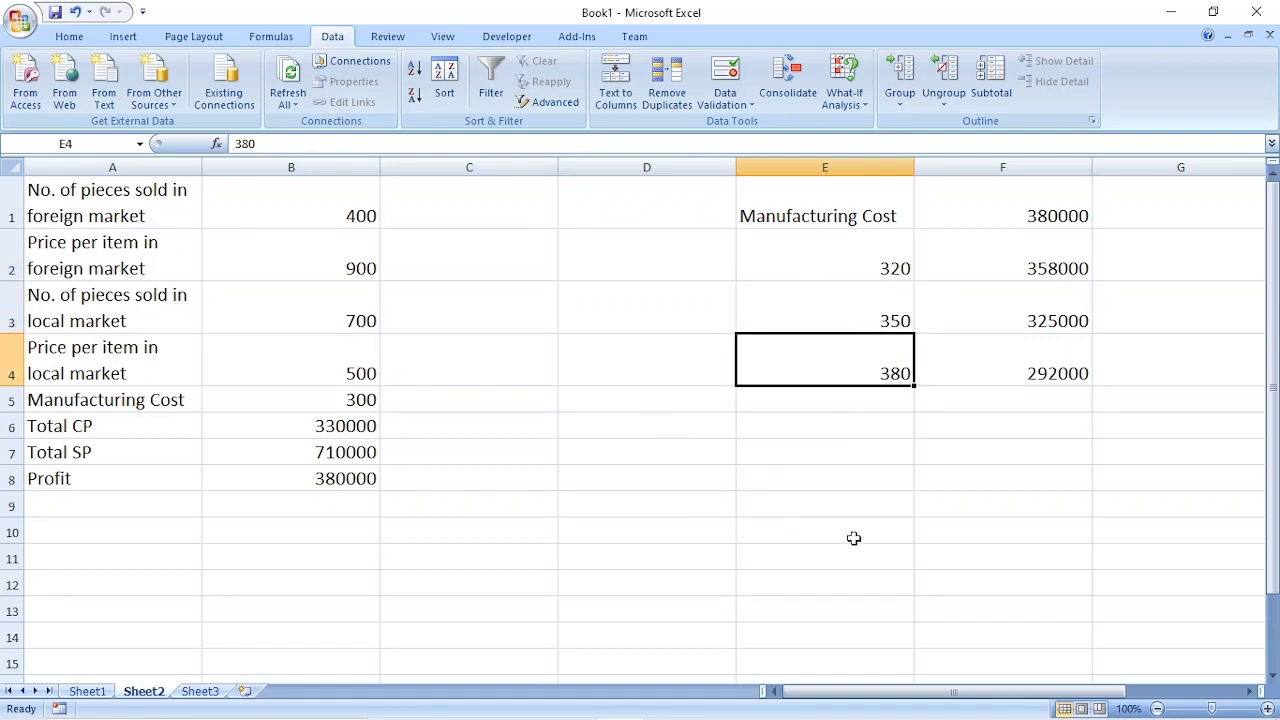
Step: Enter the label "Manufacturing Cost" in cell D7 for a row-oriented data table
click(667, 456)
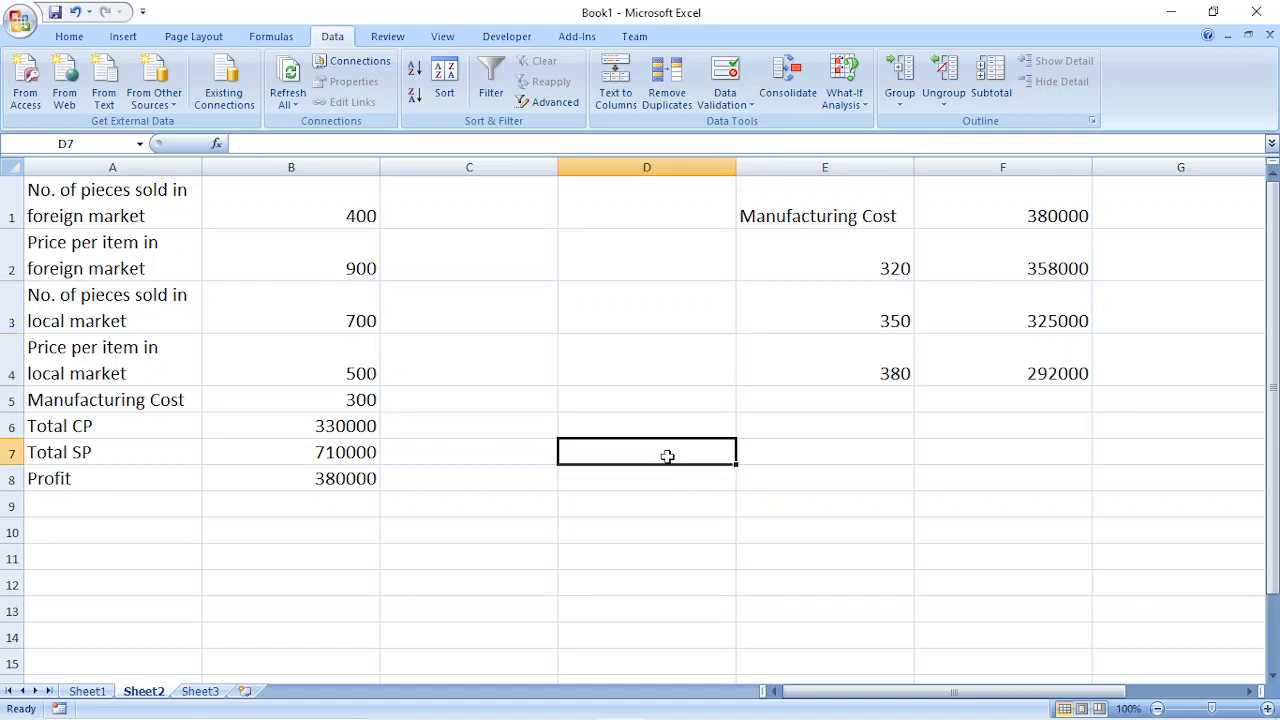
text(Manufac)
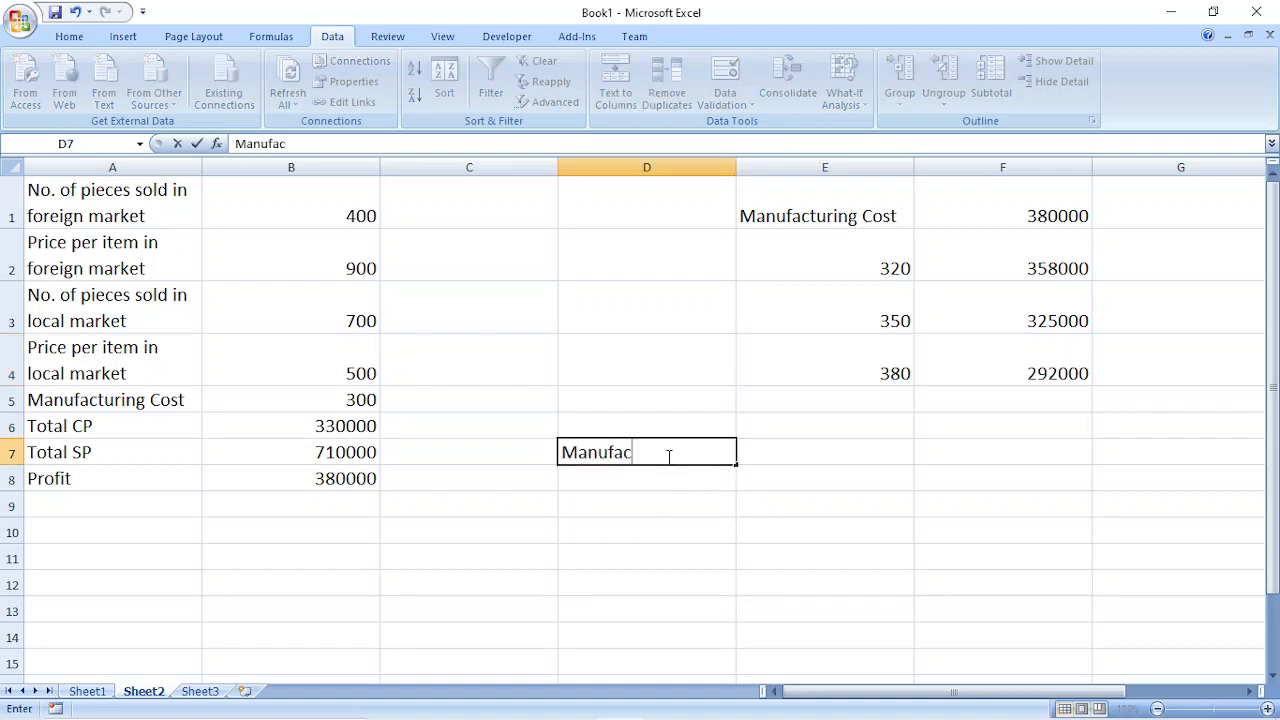
text(turing Cost)
key(Return)
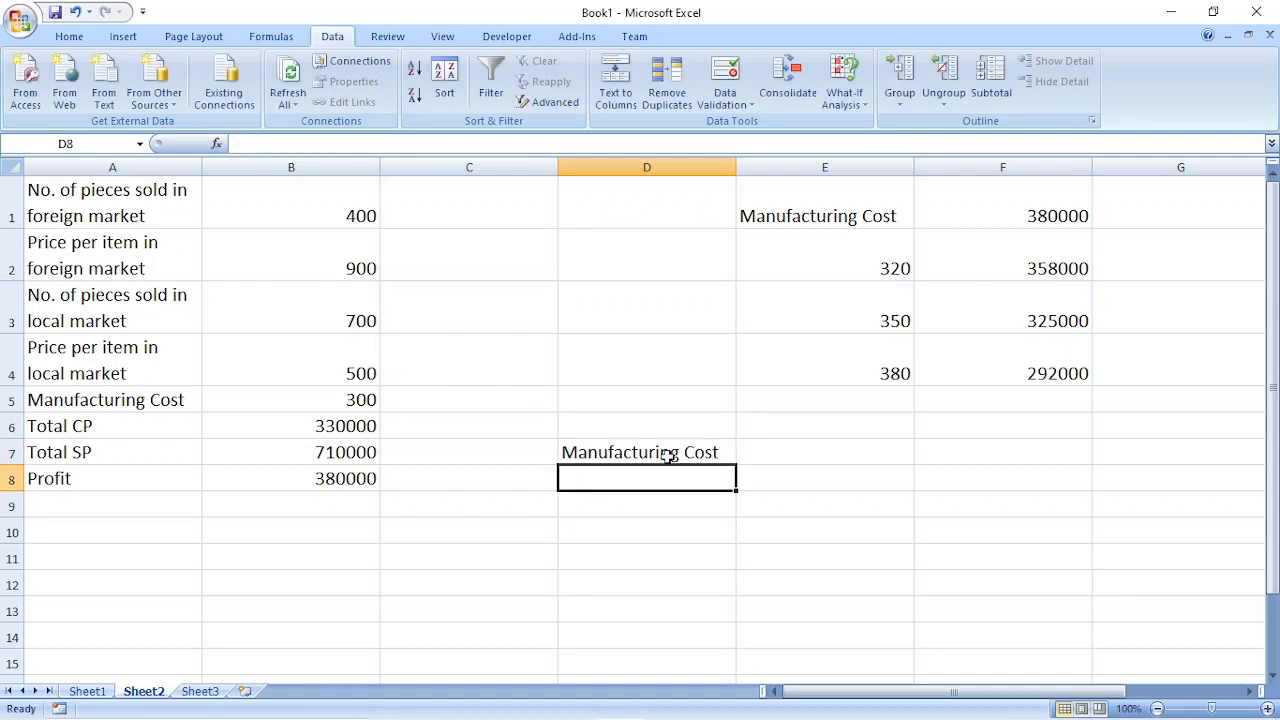
Step: Enter the alternative manufacturing costs 320, 350 and 380 across cells E7 to G7
click(838, 448)
text(32)
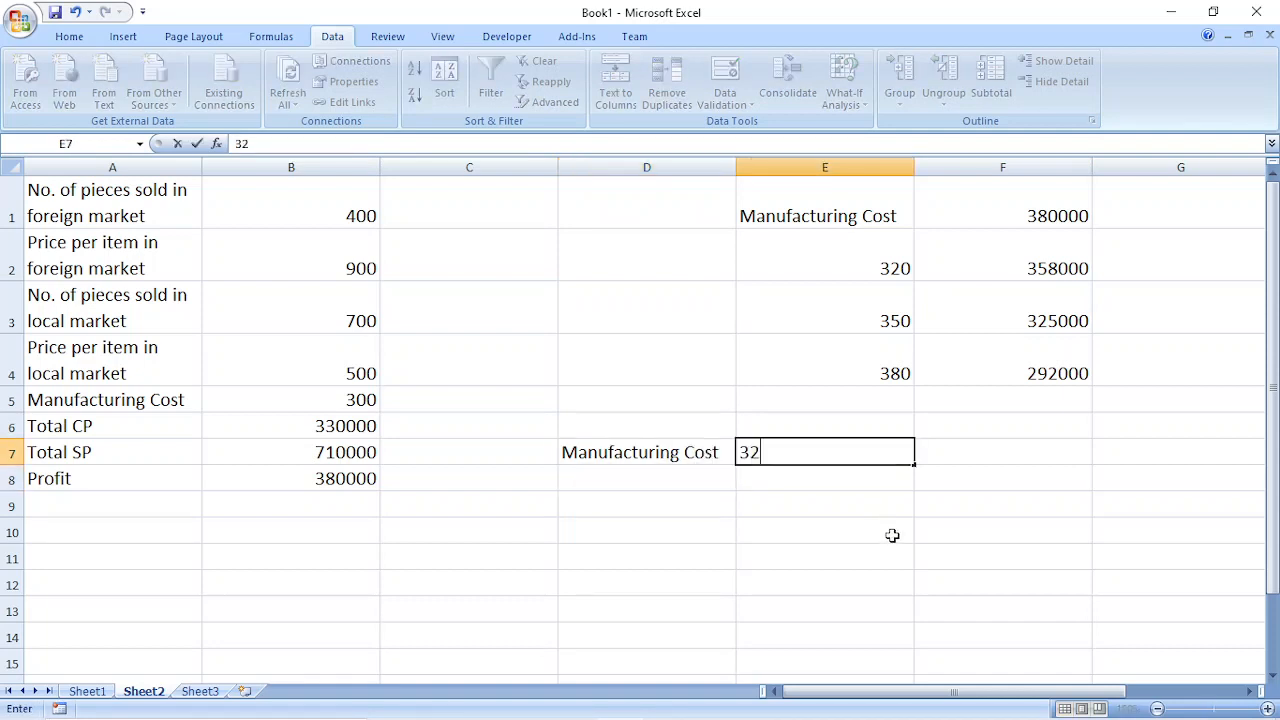
text(0)
key(Return)
key(Right)
key(Up)
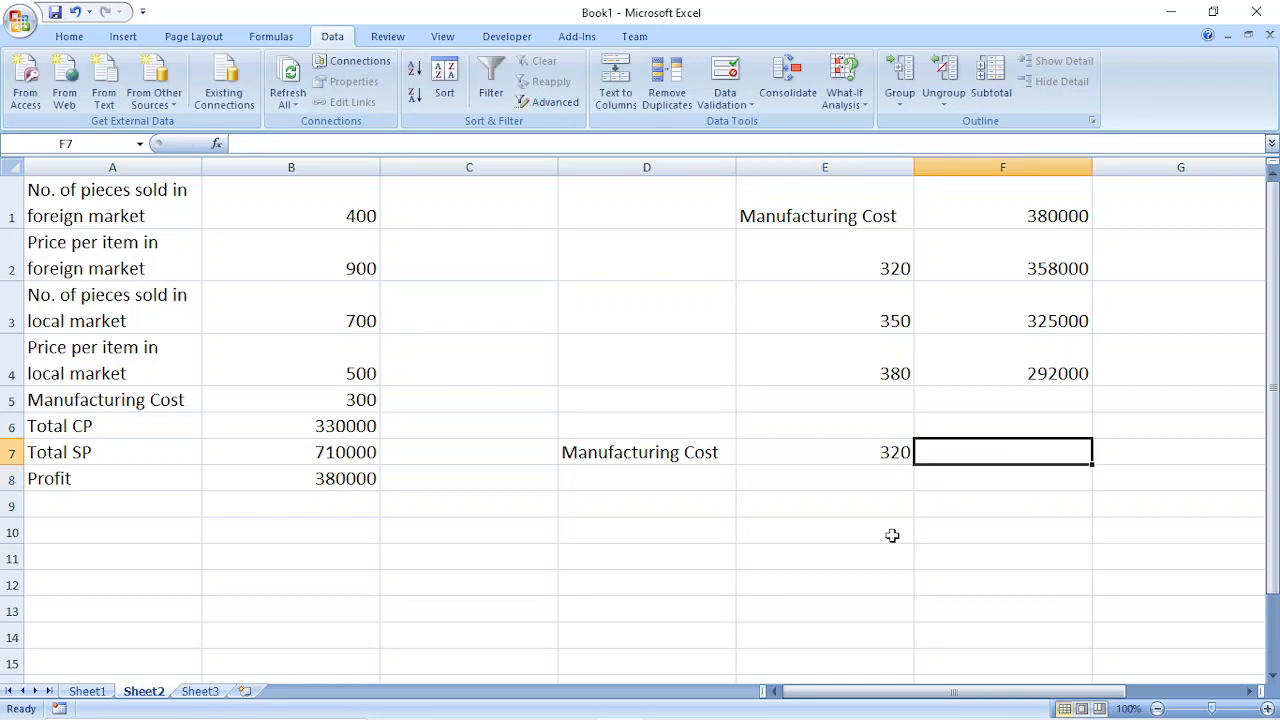
text(350)
key(Return)
key(Right)
key(Up)
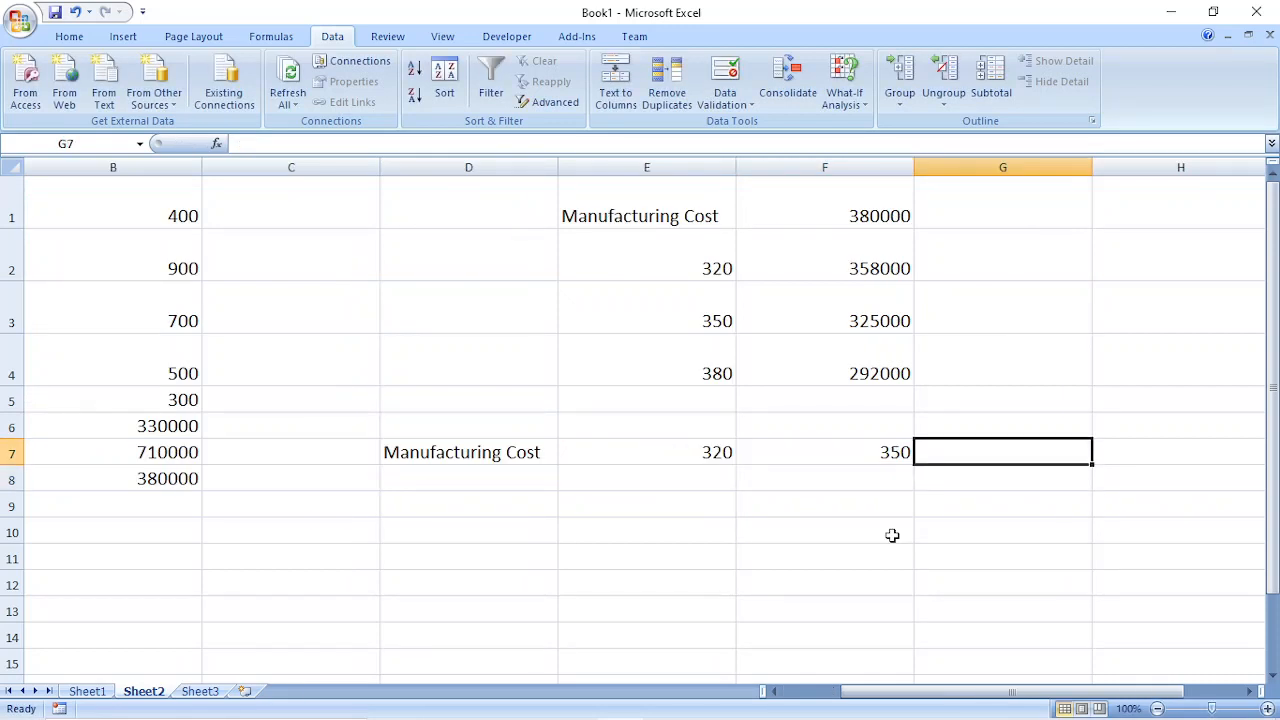
text(380)
key(Return)
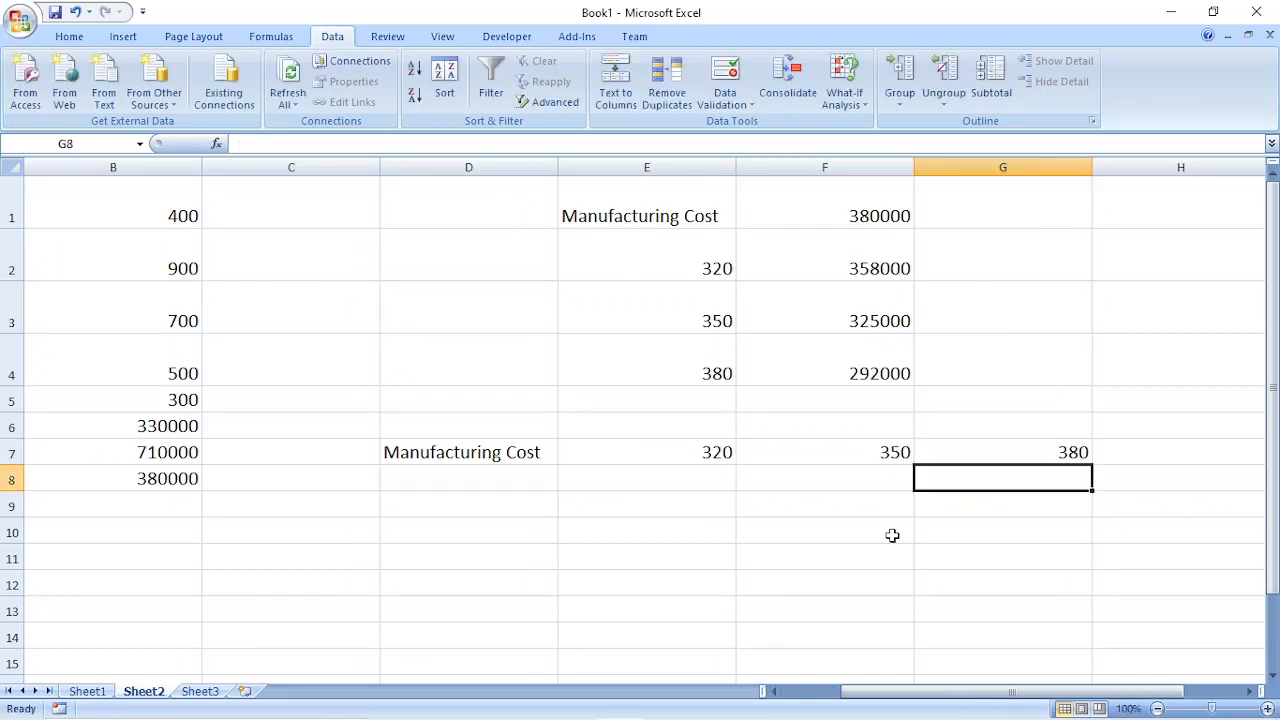
Step: Reference the profit cell B8 in D8, below the row-oriented table's label, with the formula =B8
key(Left)
key(Left)
key(Left)
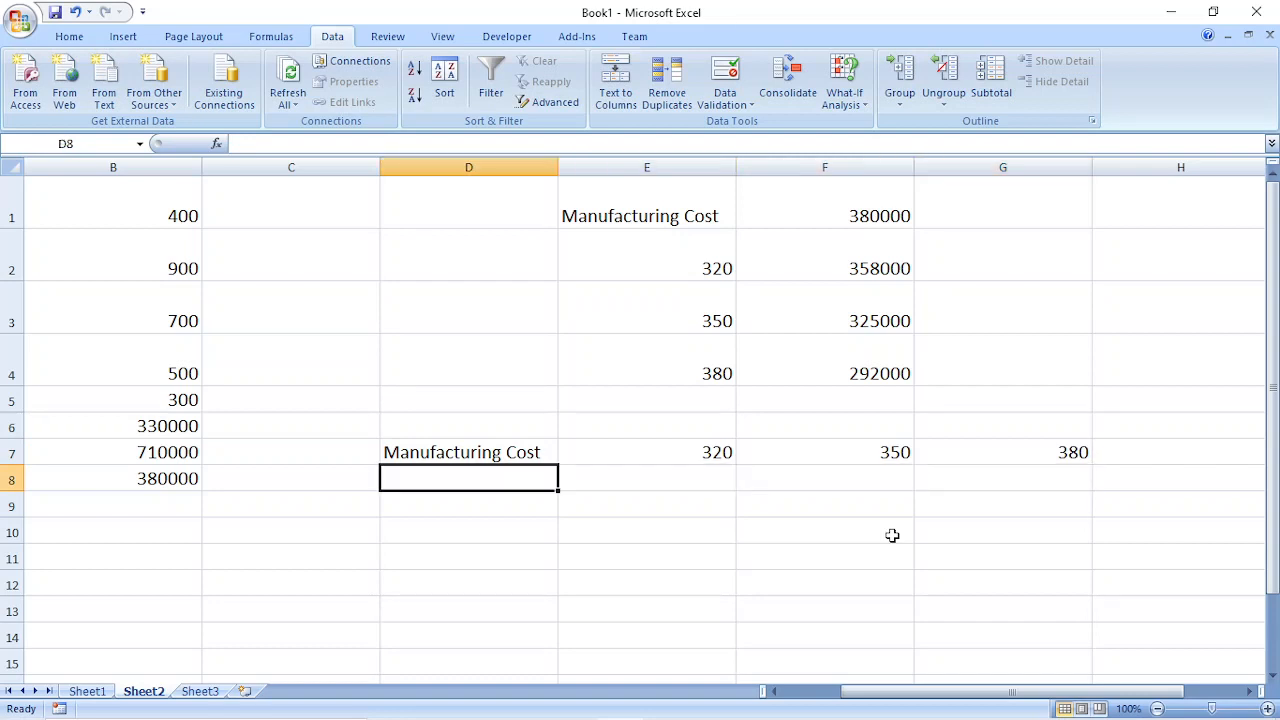
click(461, 454)
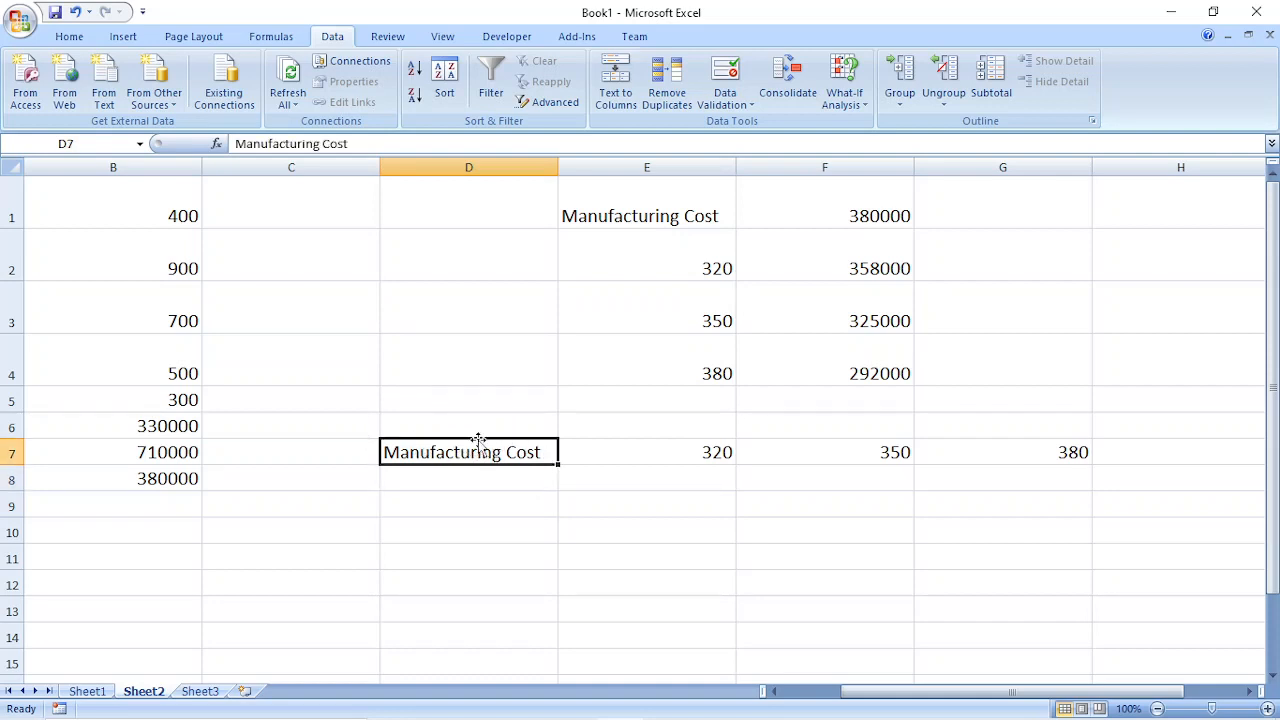
click(471, 480)
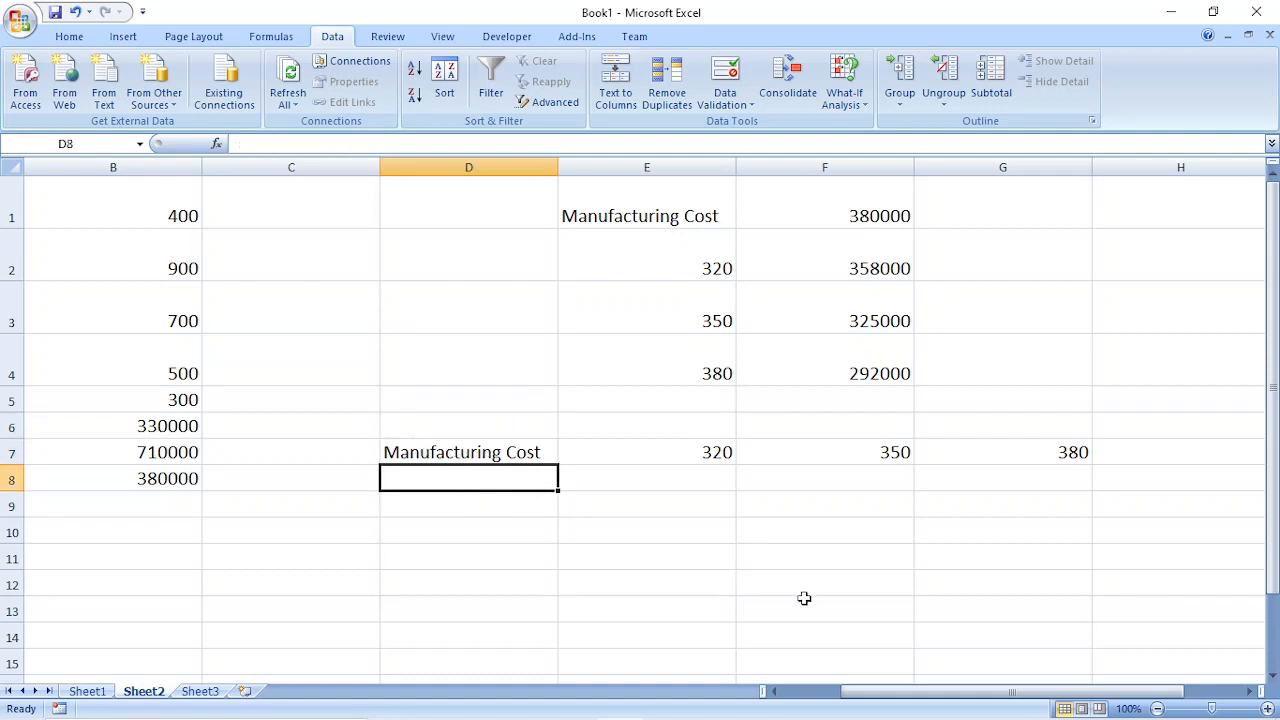
drag(888, 690, 830, 690)
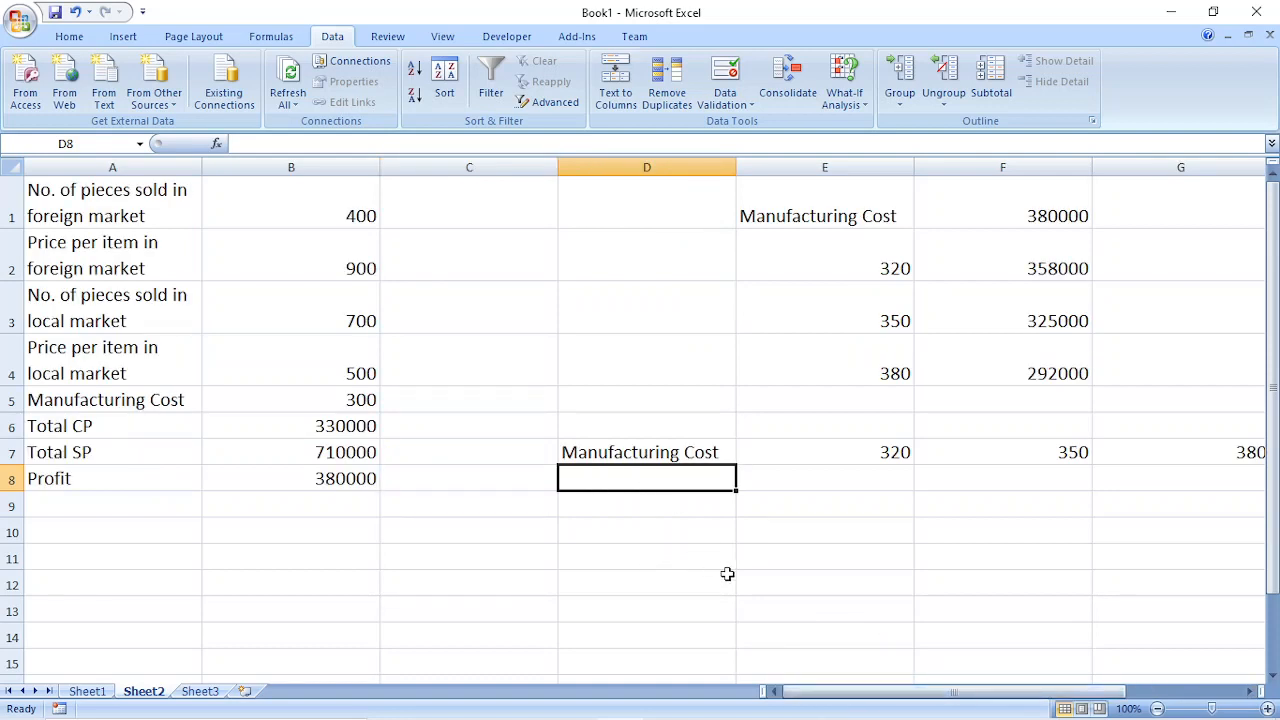
text(=)
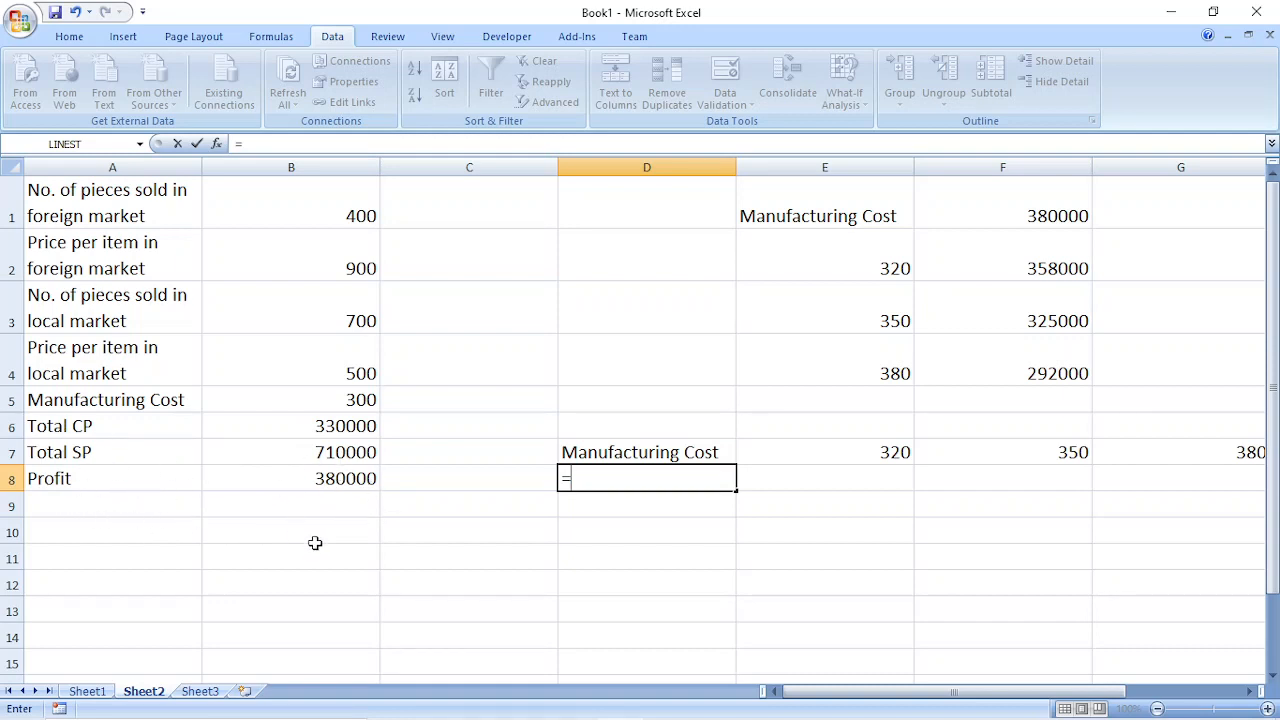
click(345, 478)
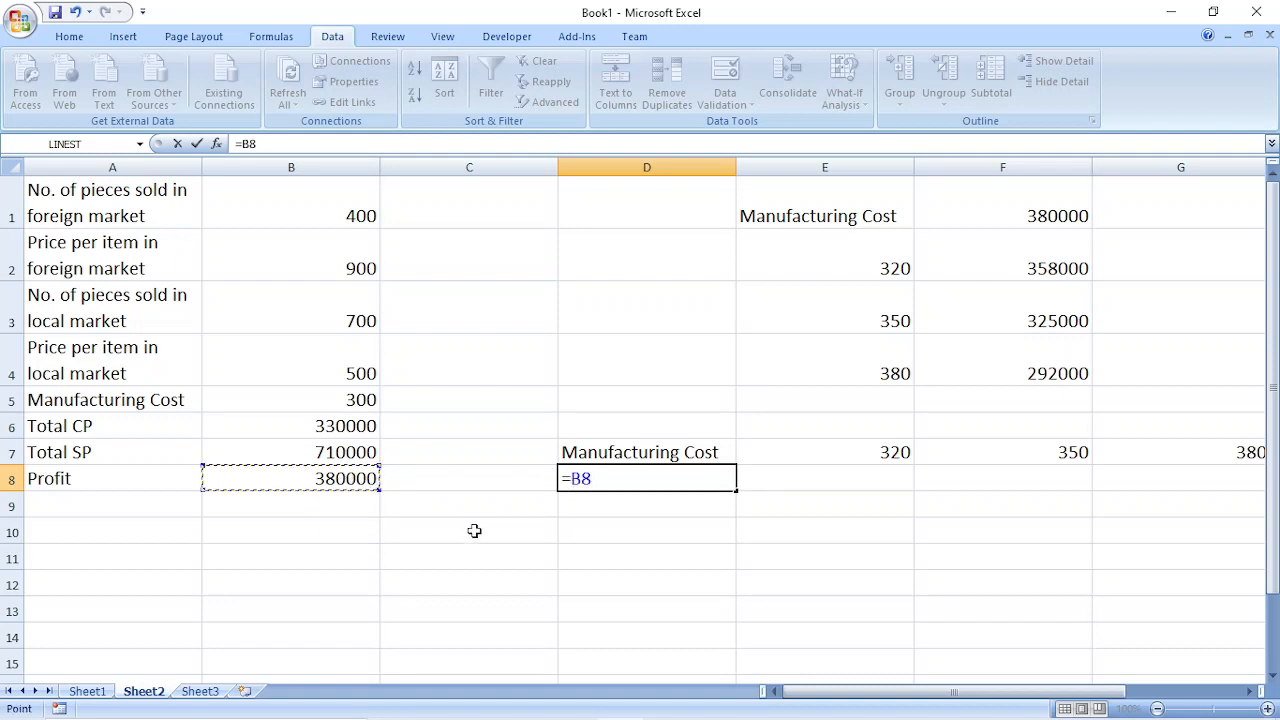
key(Return)
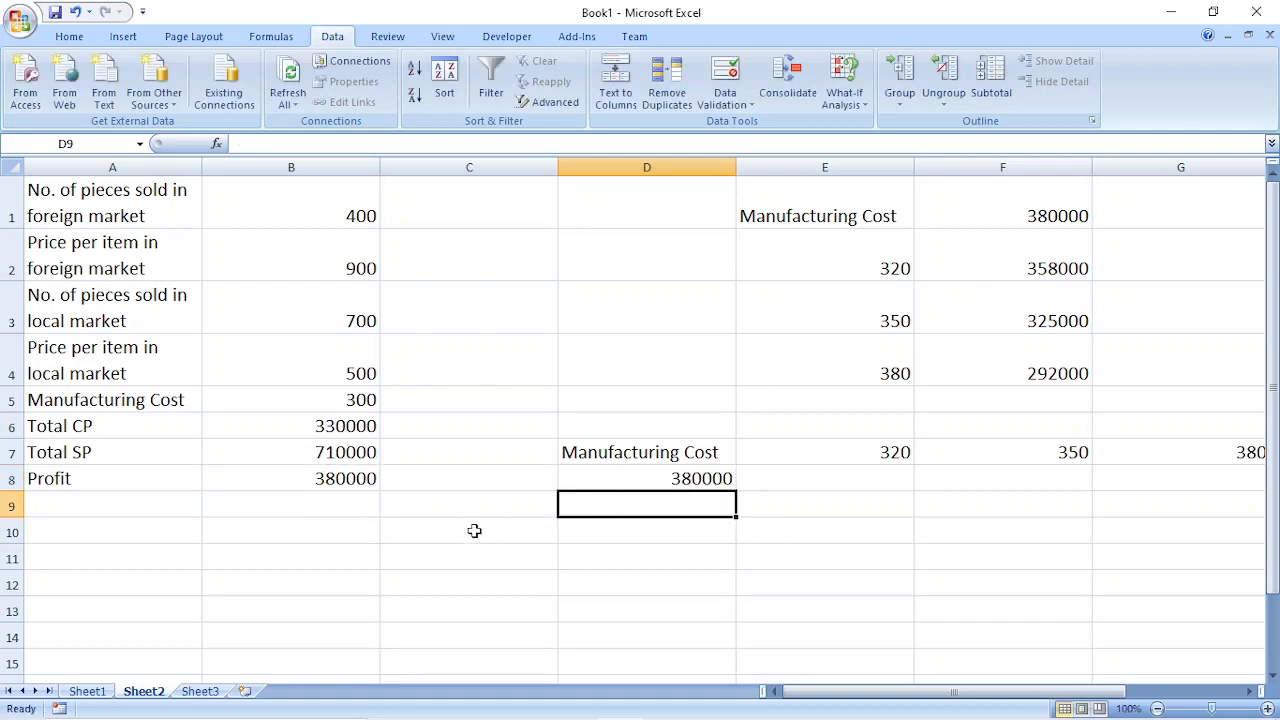
click(635, 480)
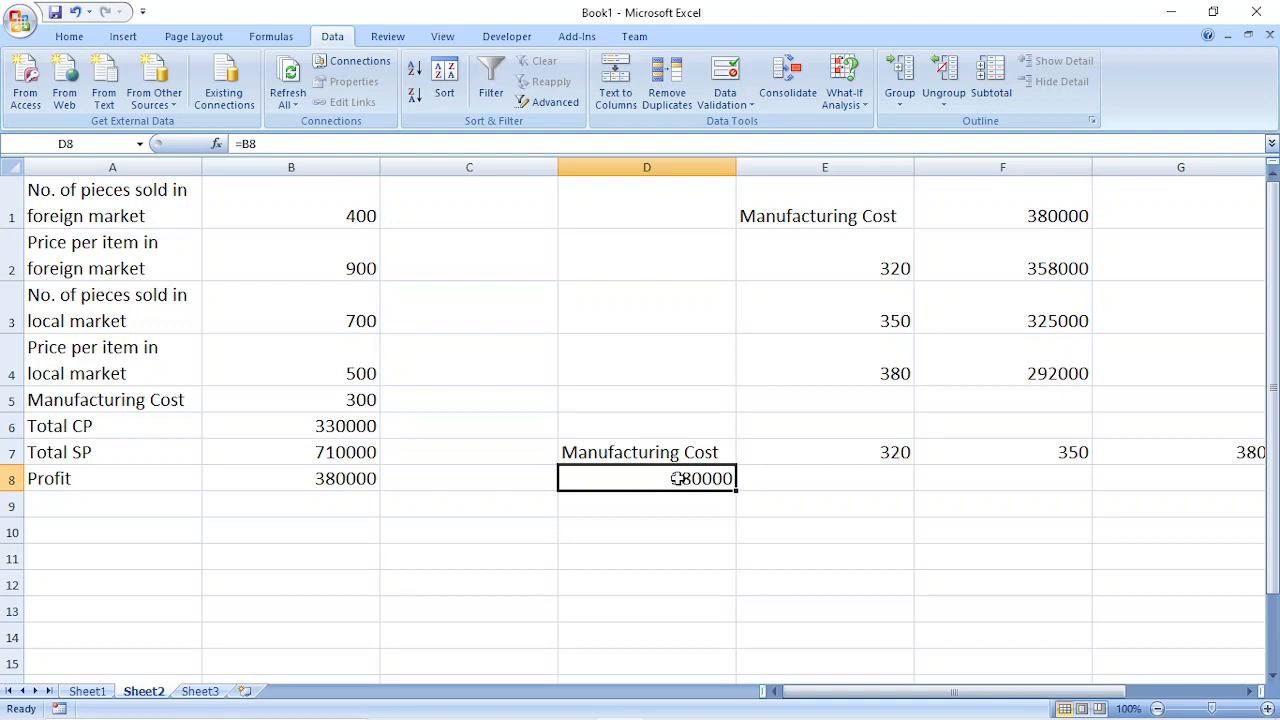
click(278, 480)
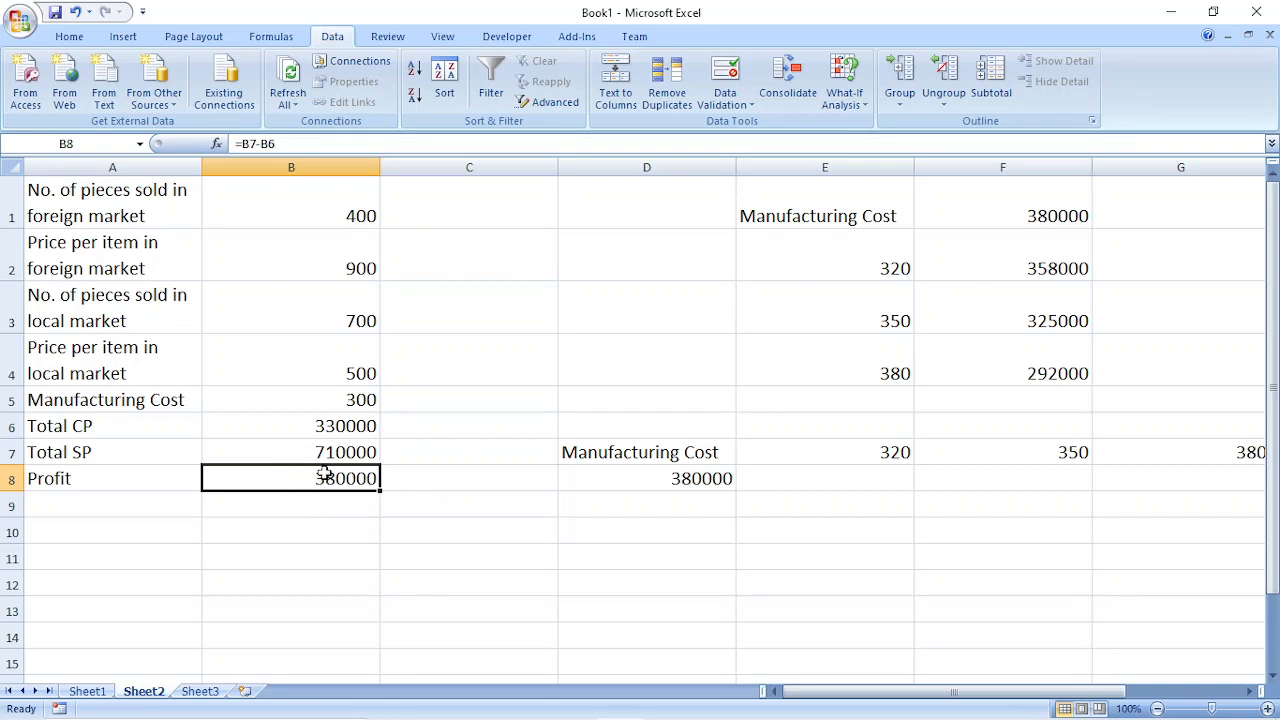
click(675, 487)
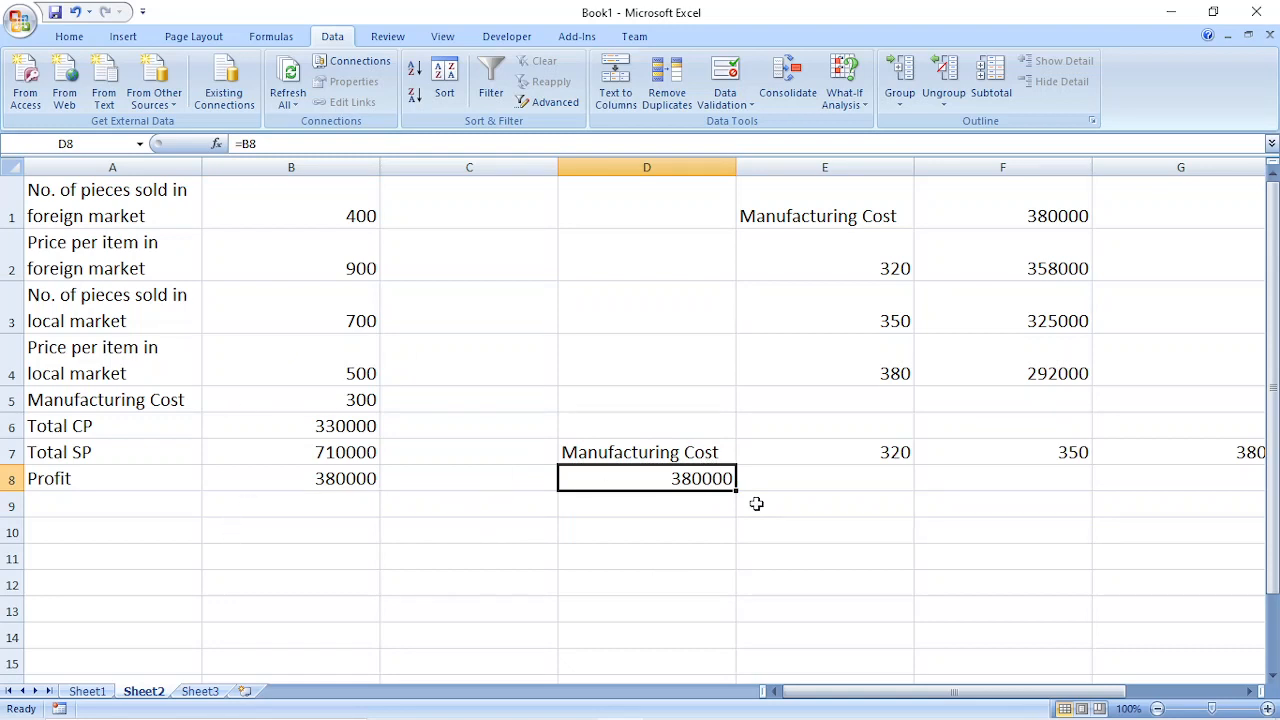
Step: Create a one-variable data table over D7:G8 using the manufacturing cost in B5 as the row input cell
drag(1044, 691, 1101, 697)
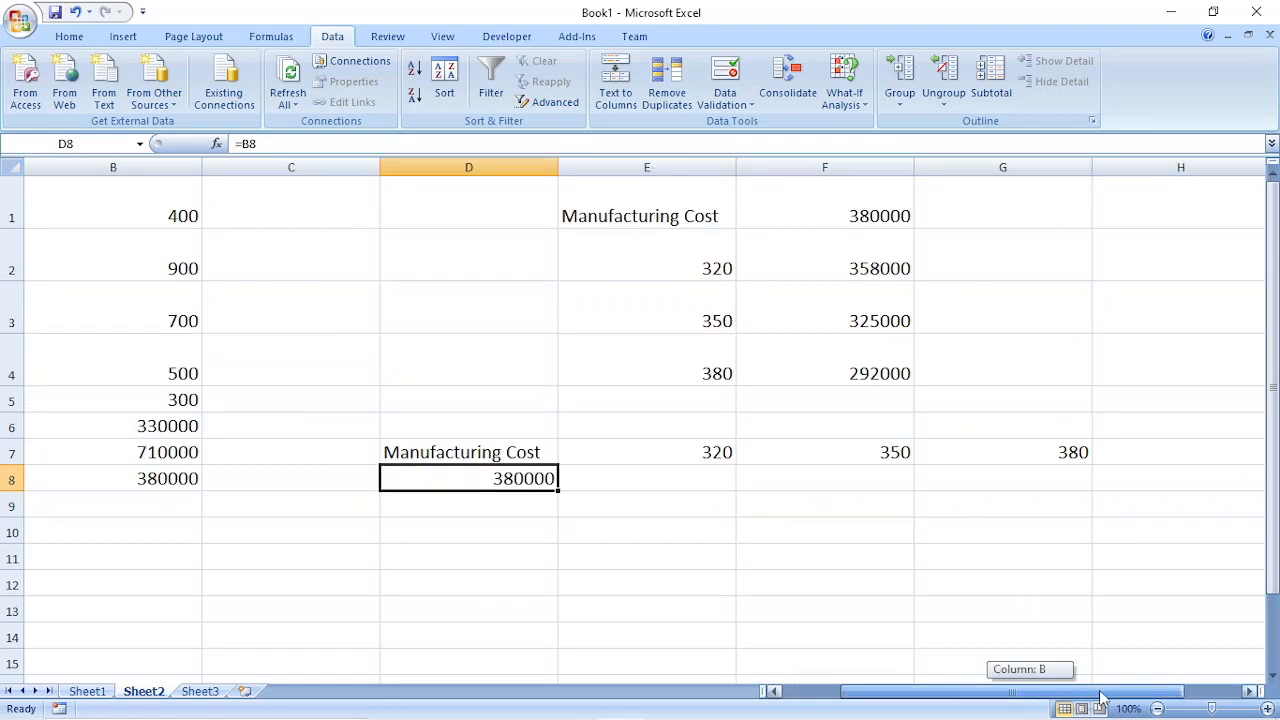
click(461, 451)
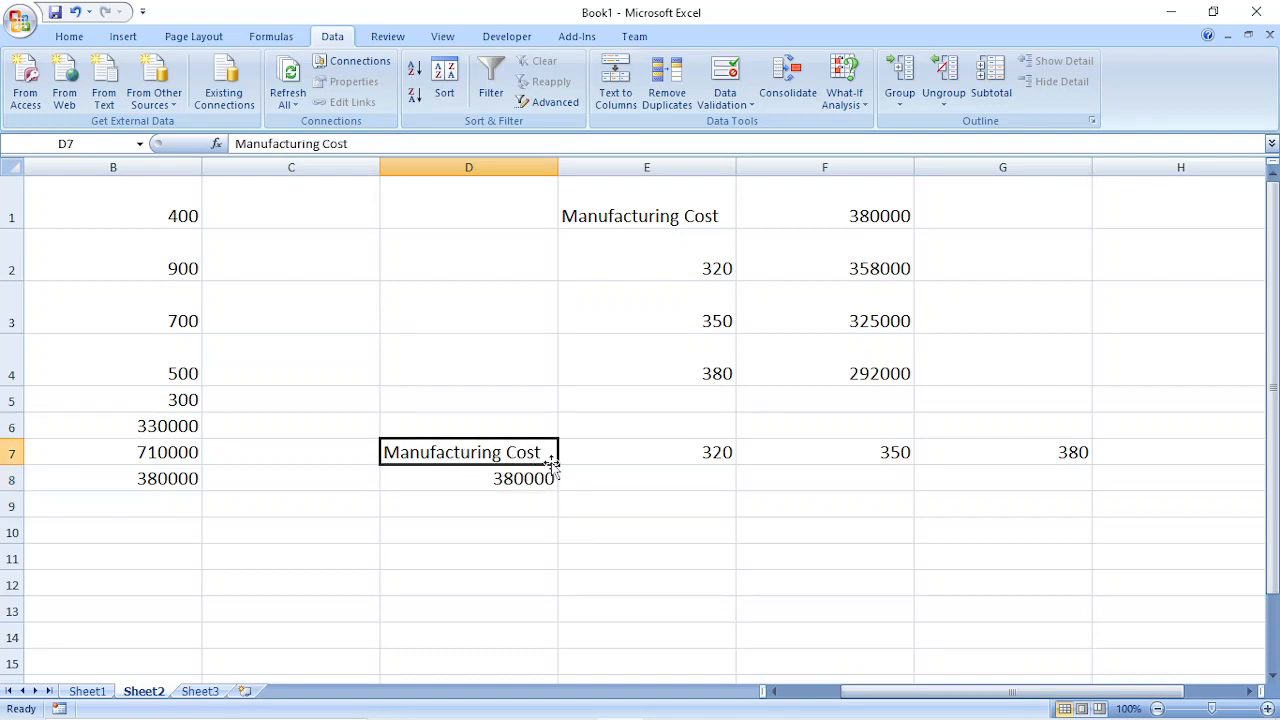
drag(491, 452, 951, 446)
click(663, 489)
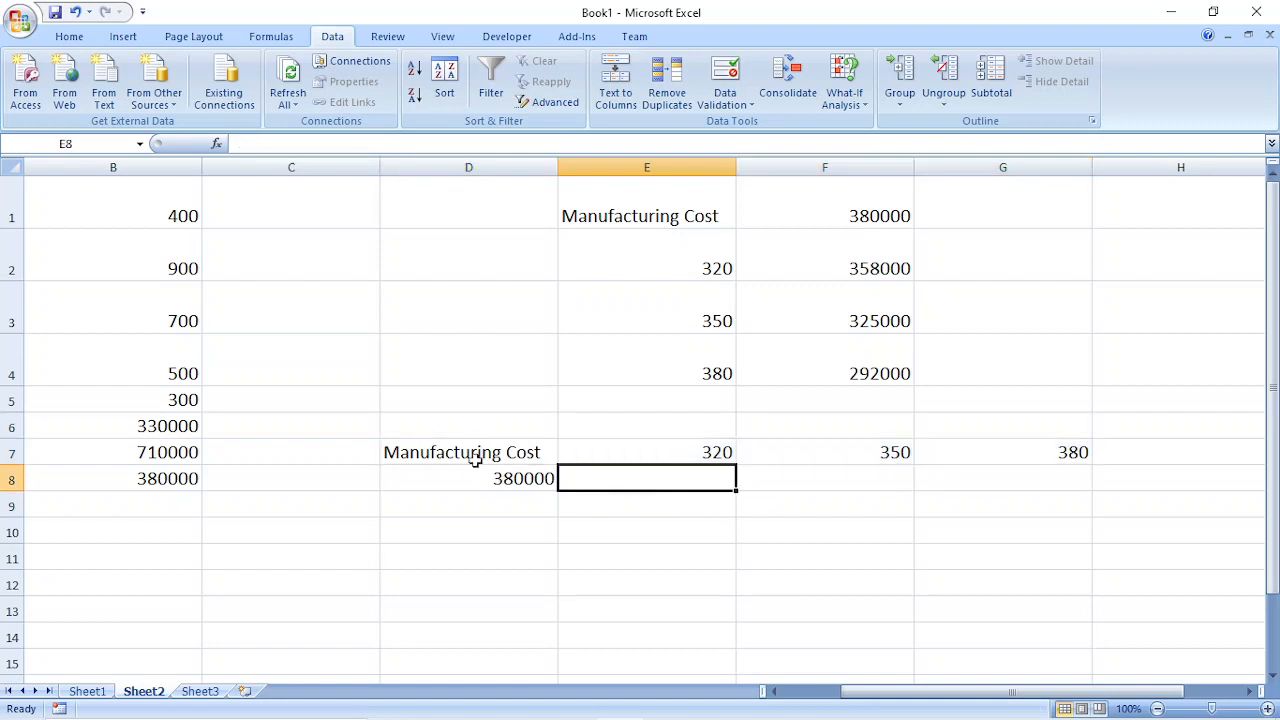
drag(472, 455, 1026, 490)
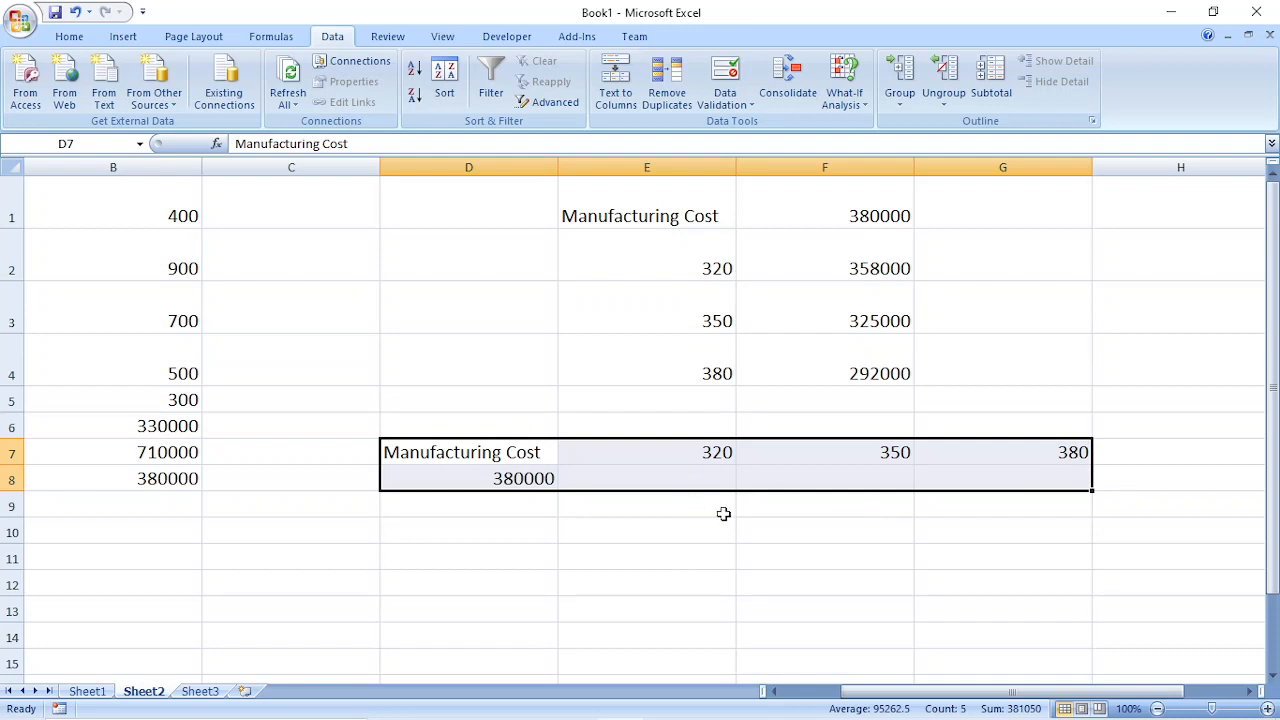
click(845, 80)
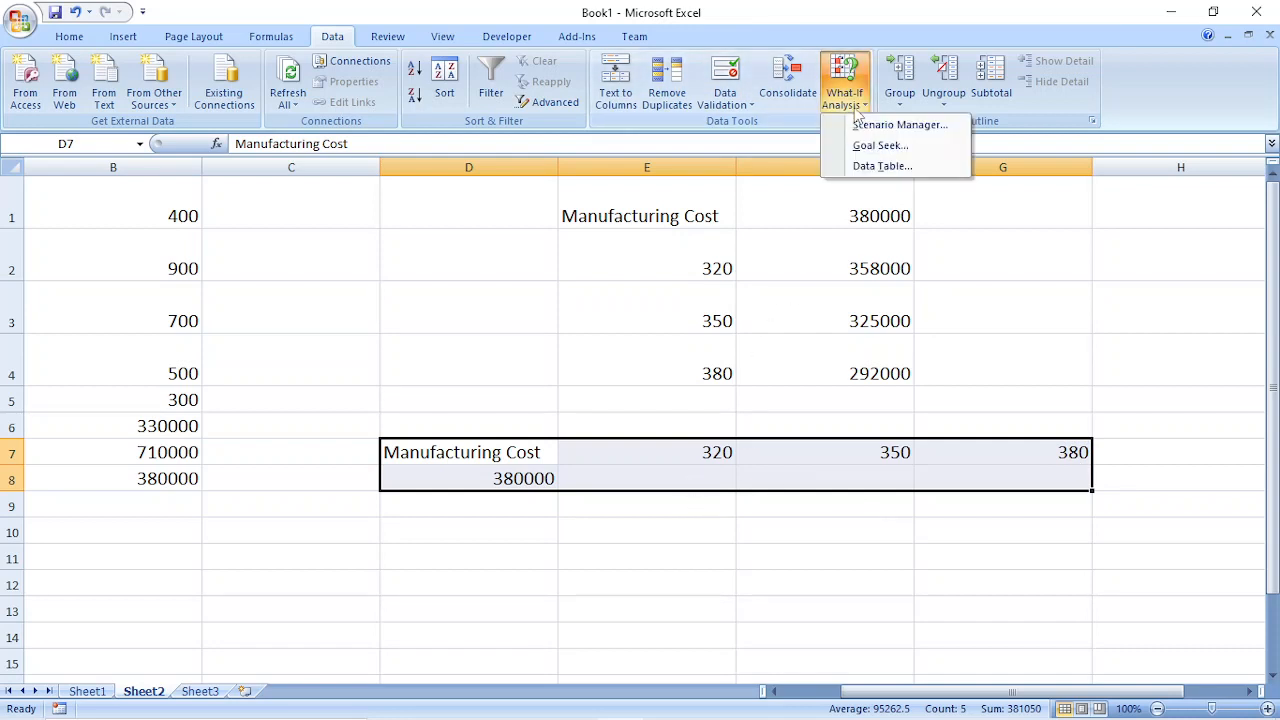
click(880, 165)
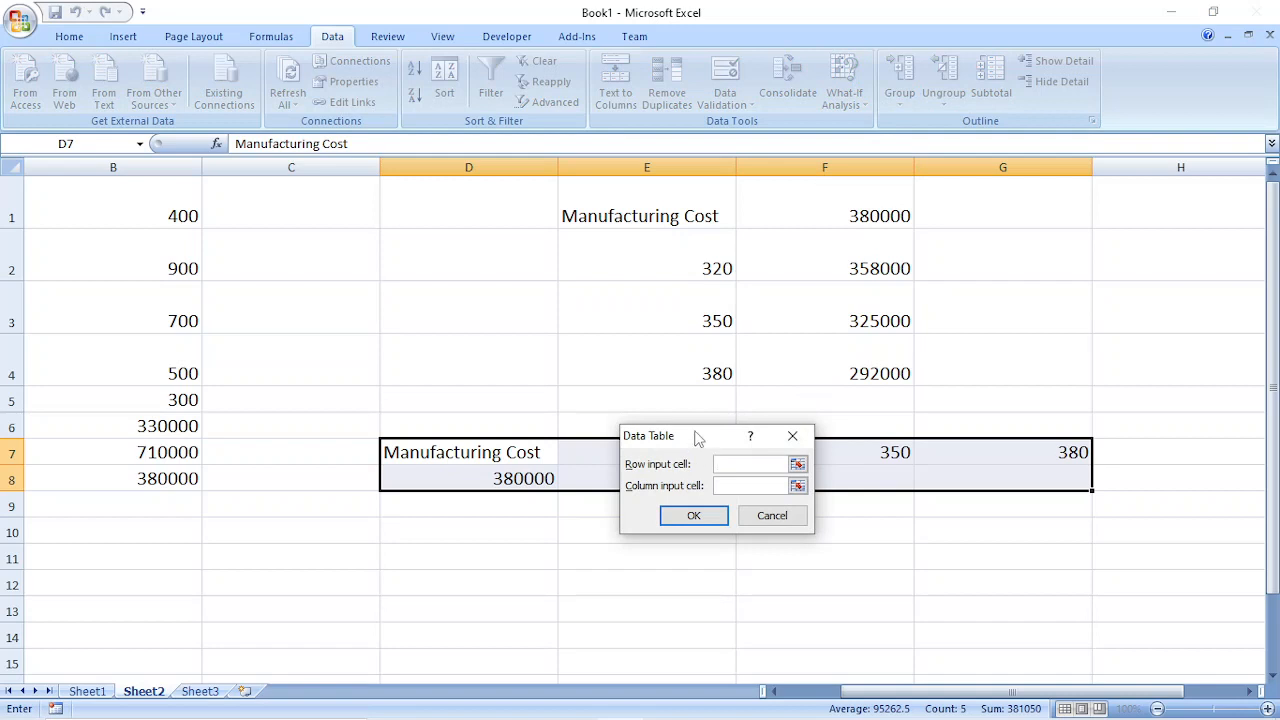
drag(697, 437, 424, 250)
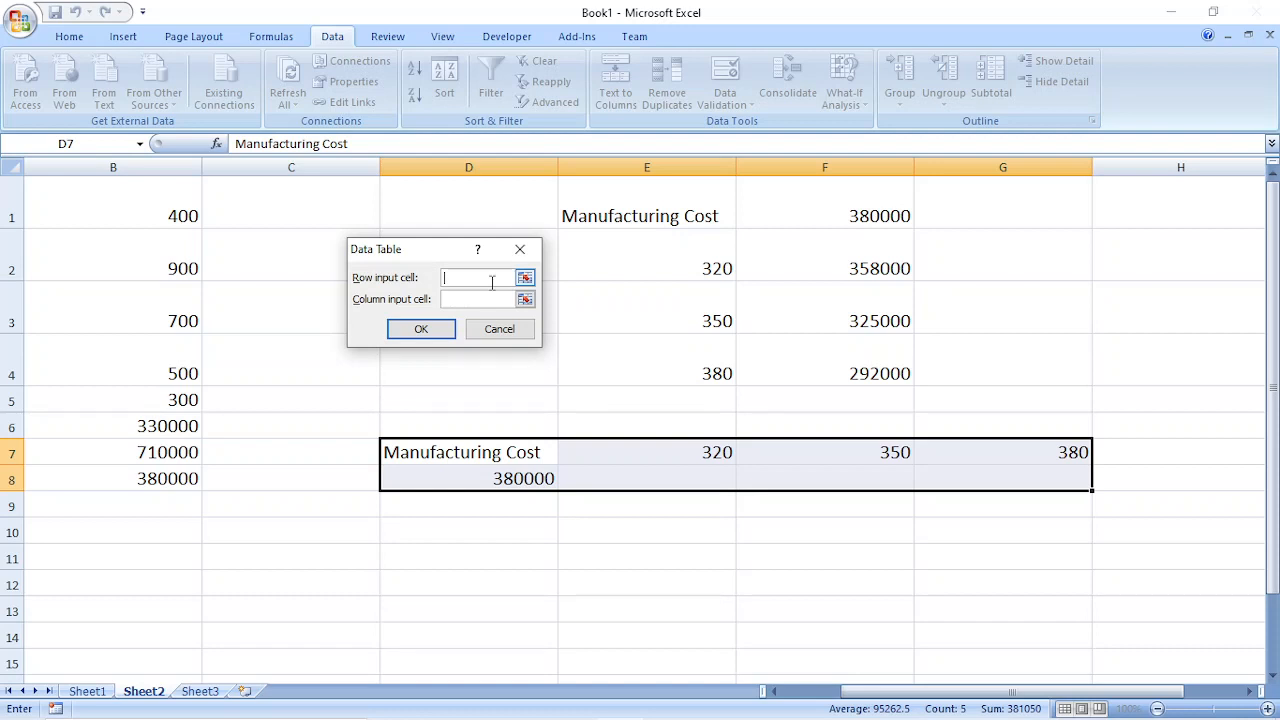
drag(1012, 691, 952, 691)
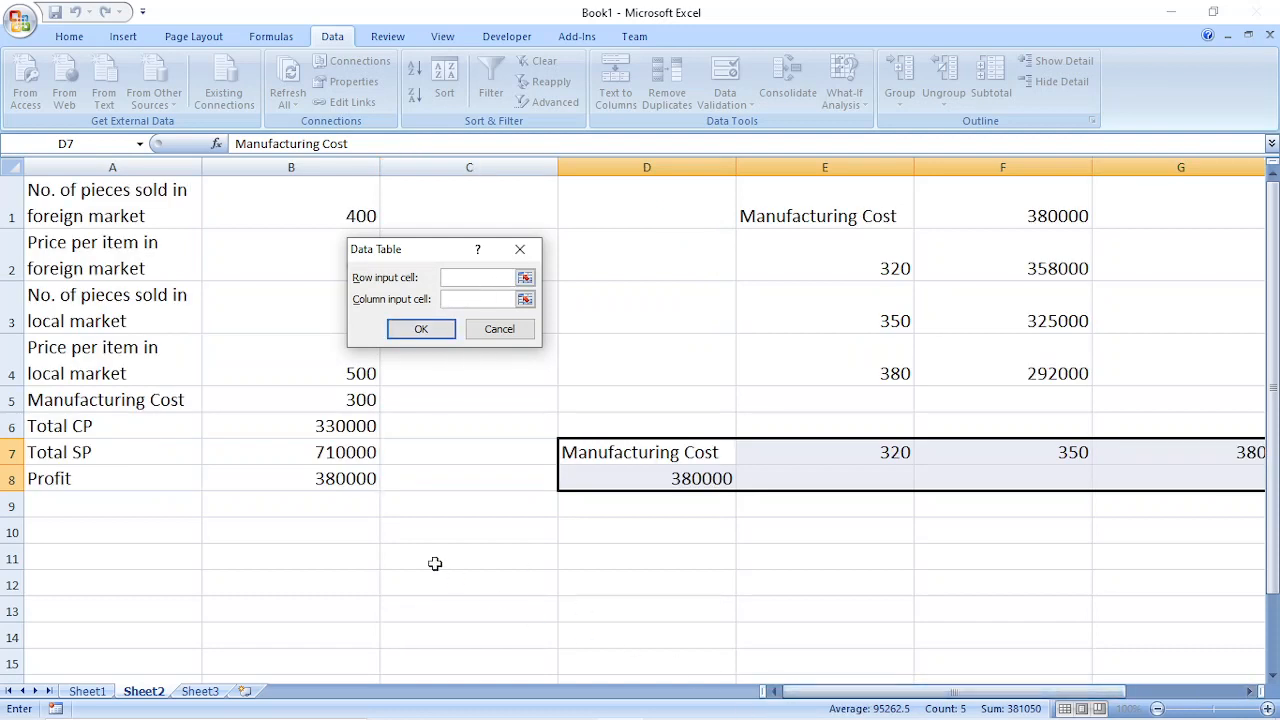
click(297, 399)
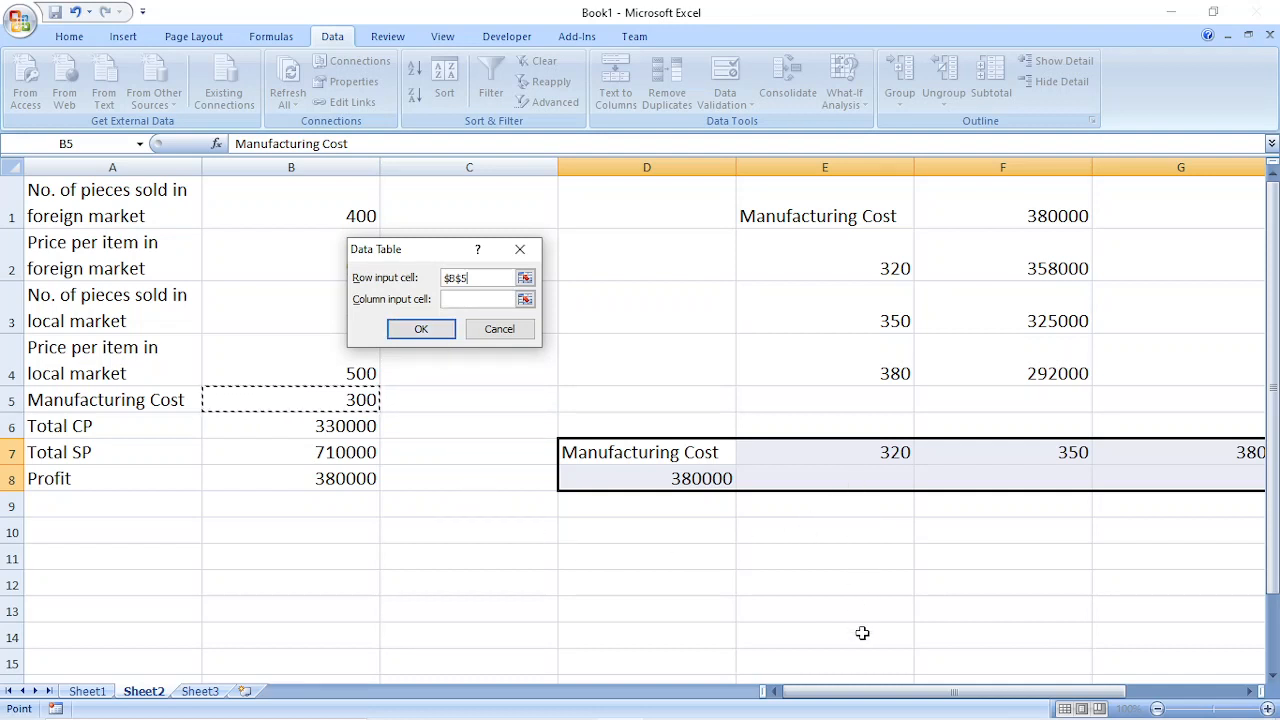
drag(873, 693, 930, 695)
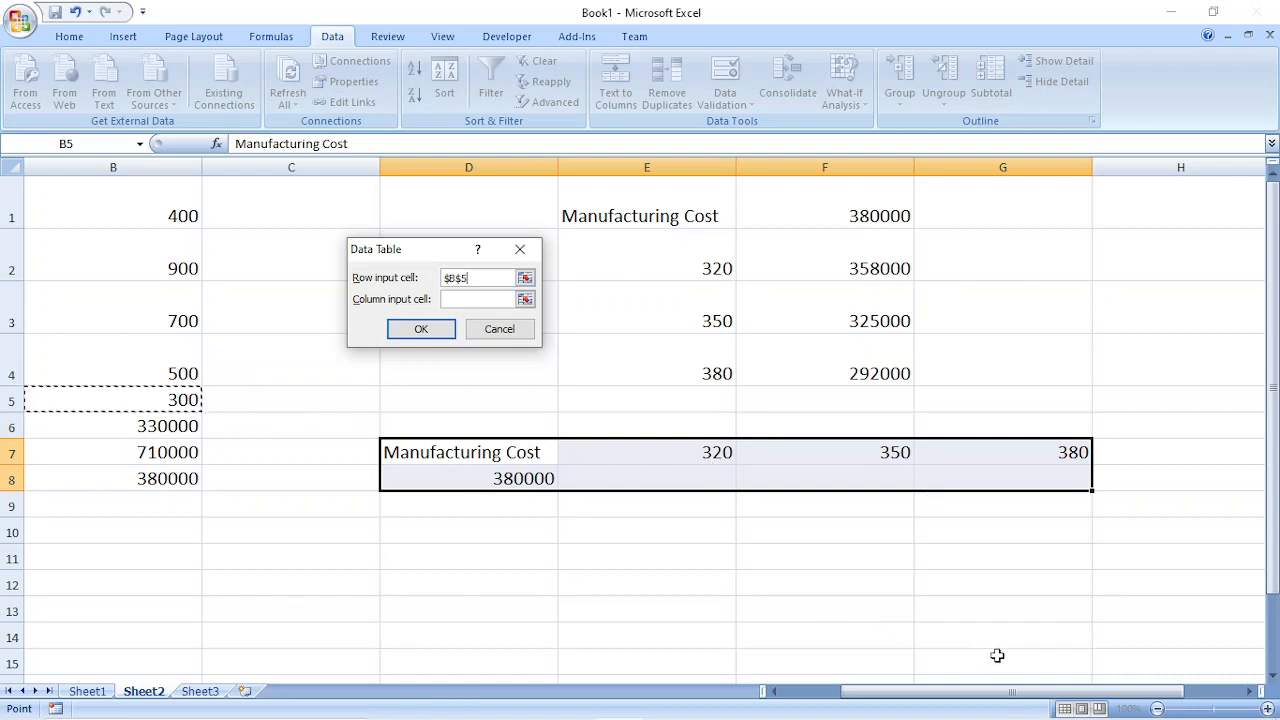
drag(1012, 691, 953, 691)
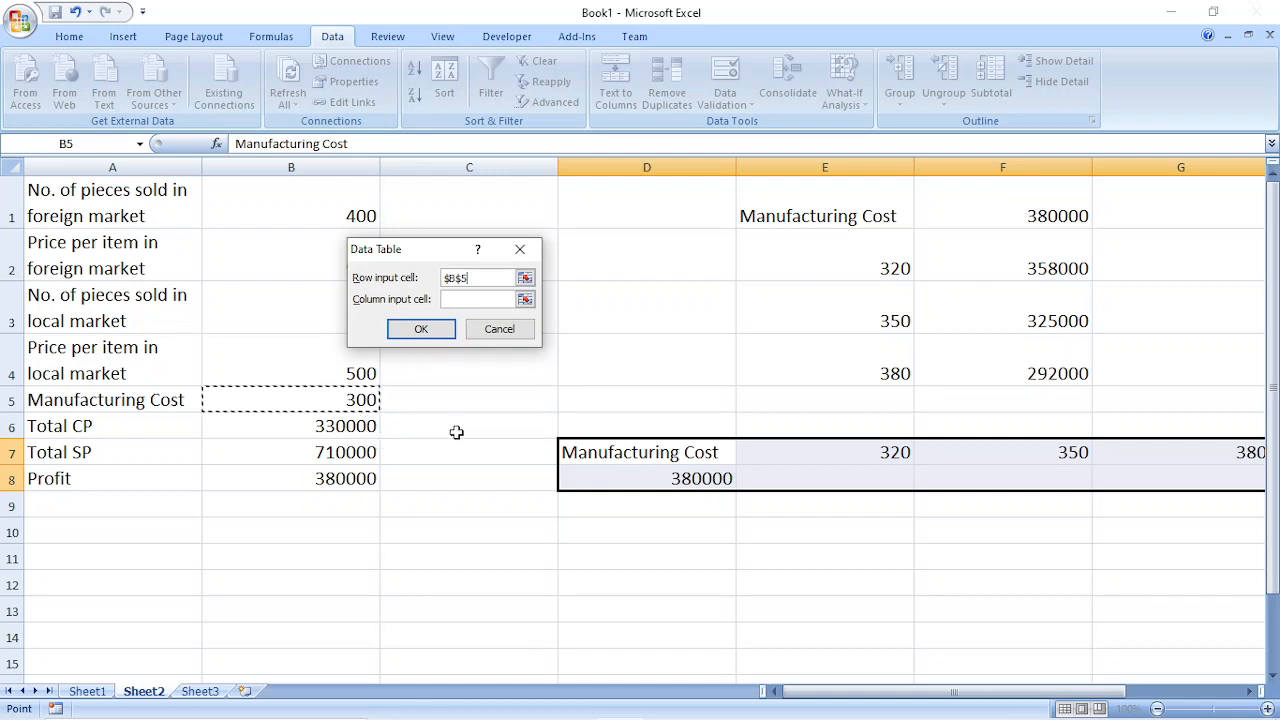
click(422, 328)
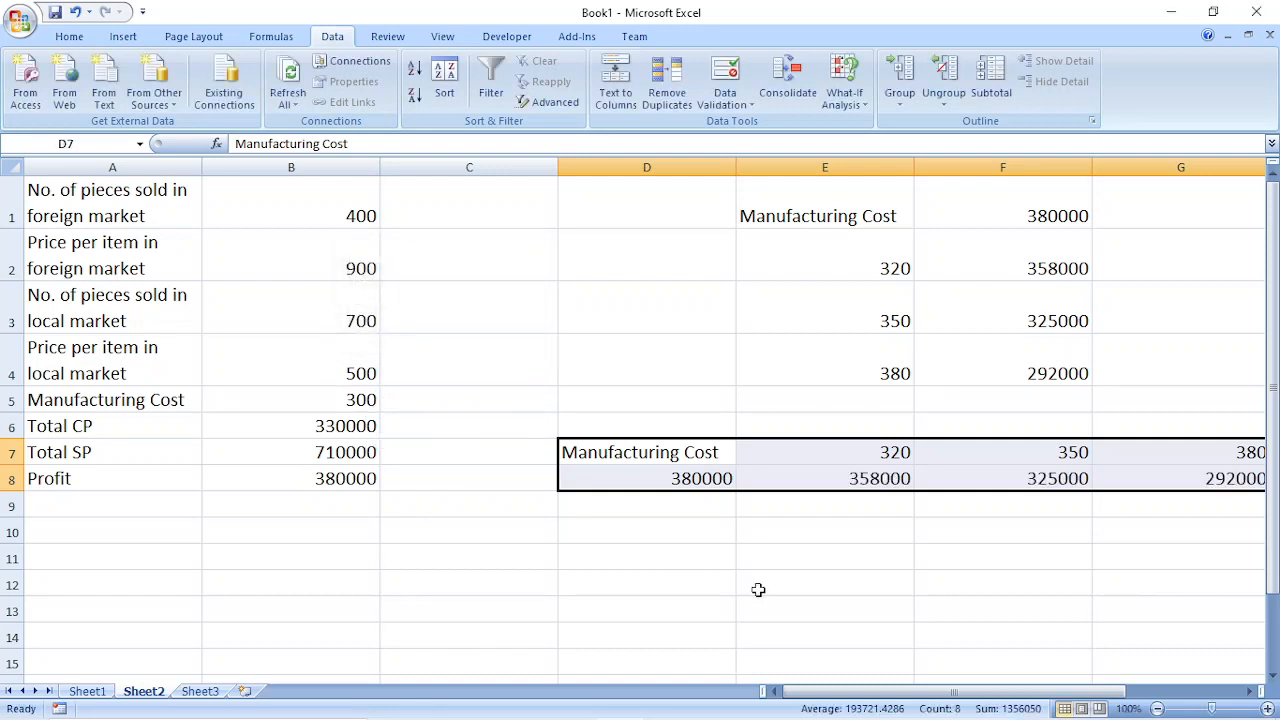
Step: Examine the profits calculated in E8 to G8 against the manufacturing costs in E7 to G7
drag(895, 691, 955, 690)
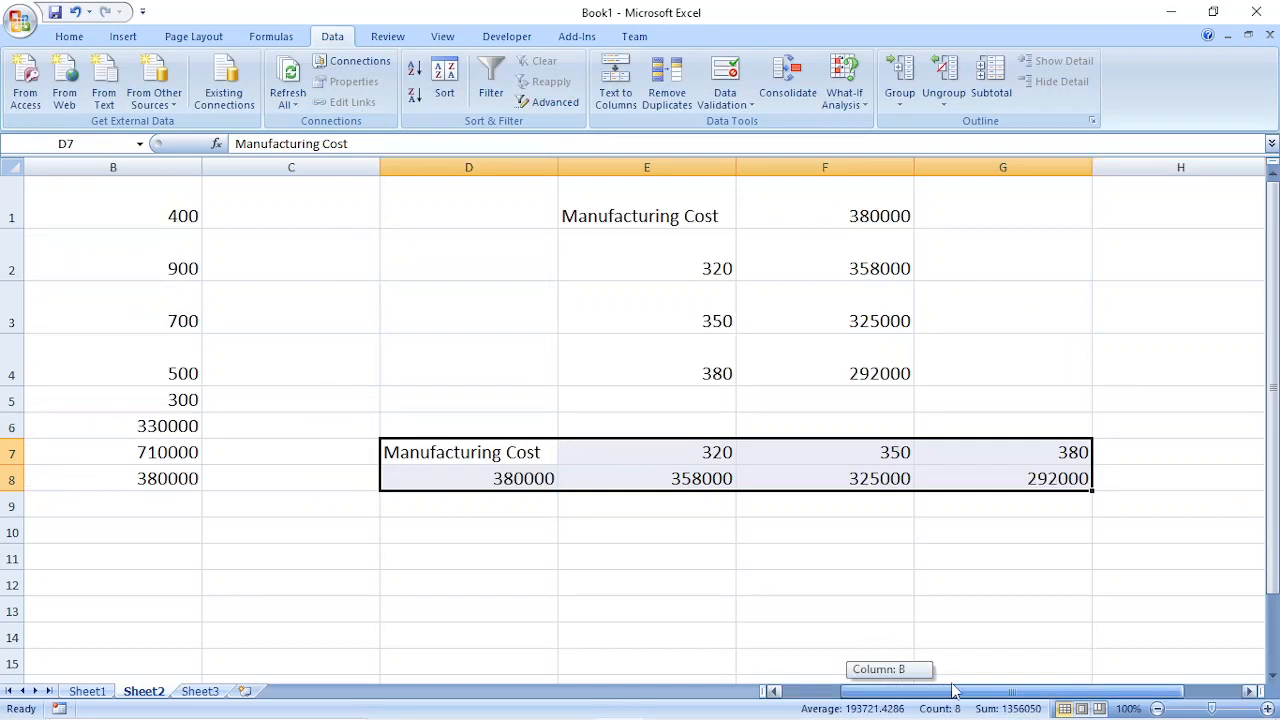
click(846, 524)
click(646, 476)
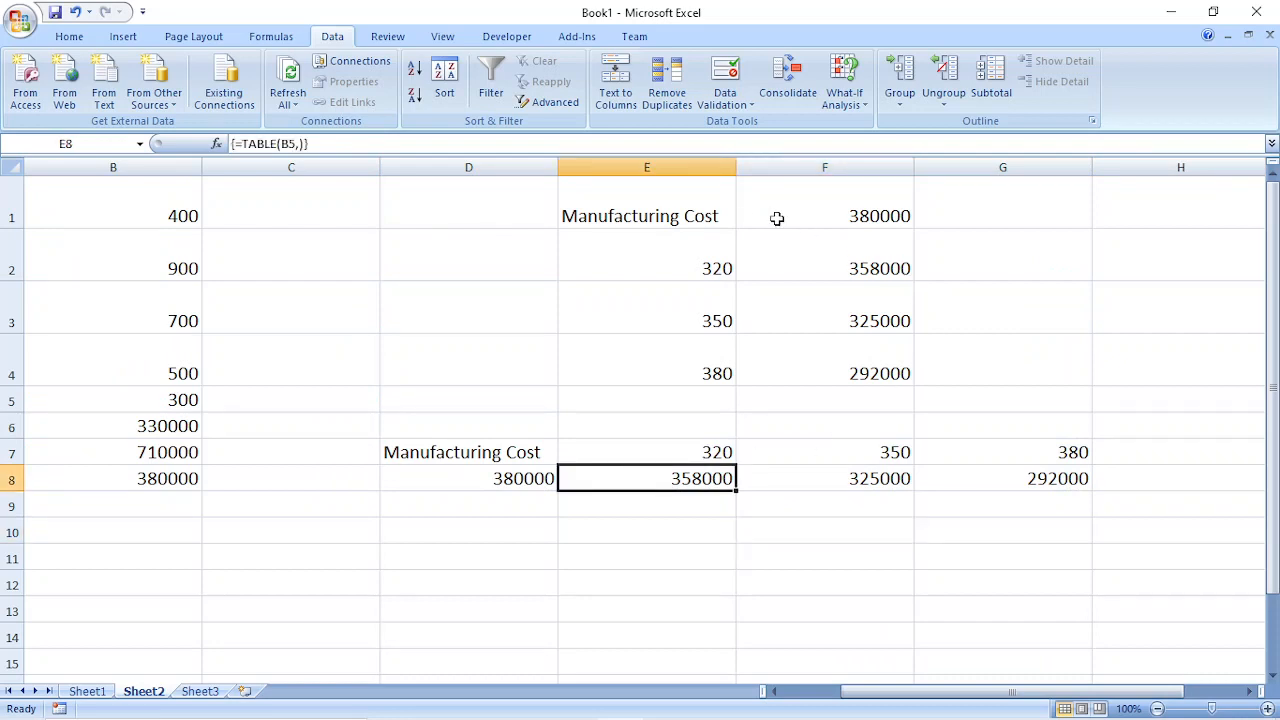
click(864, 480)
click(997, 486)
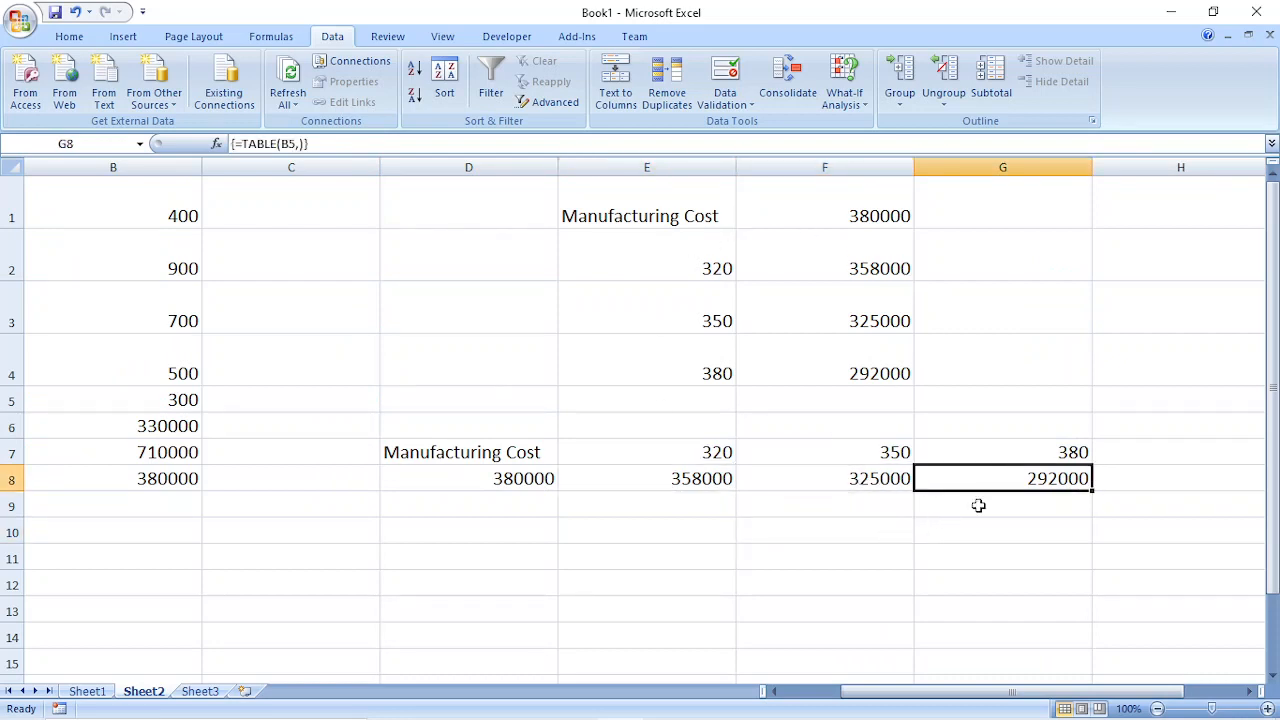
click(750, 546)
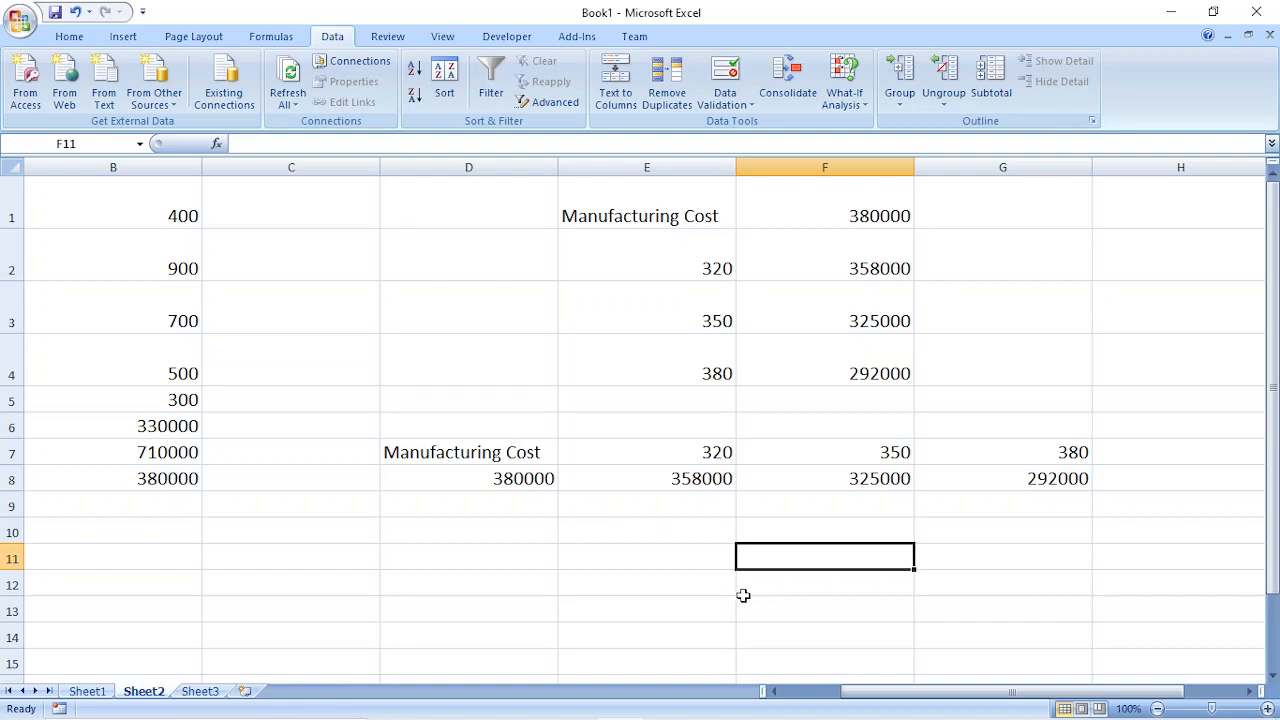
drag(926, 694, 866, 695)
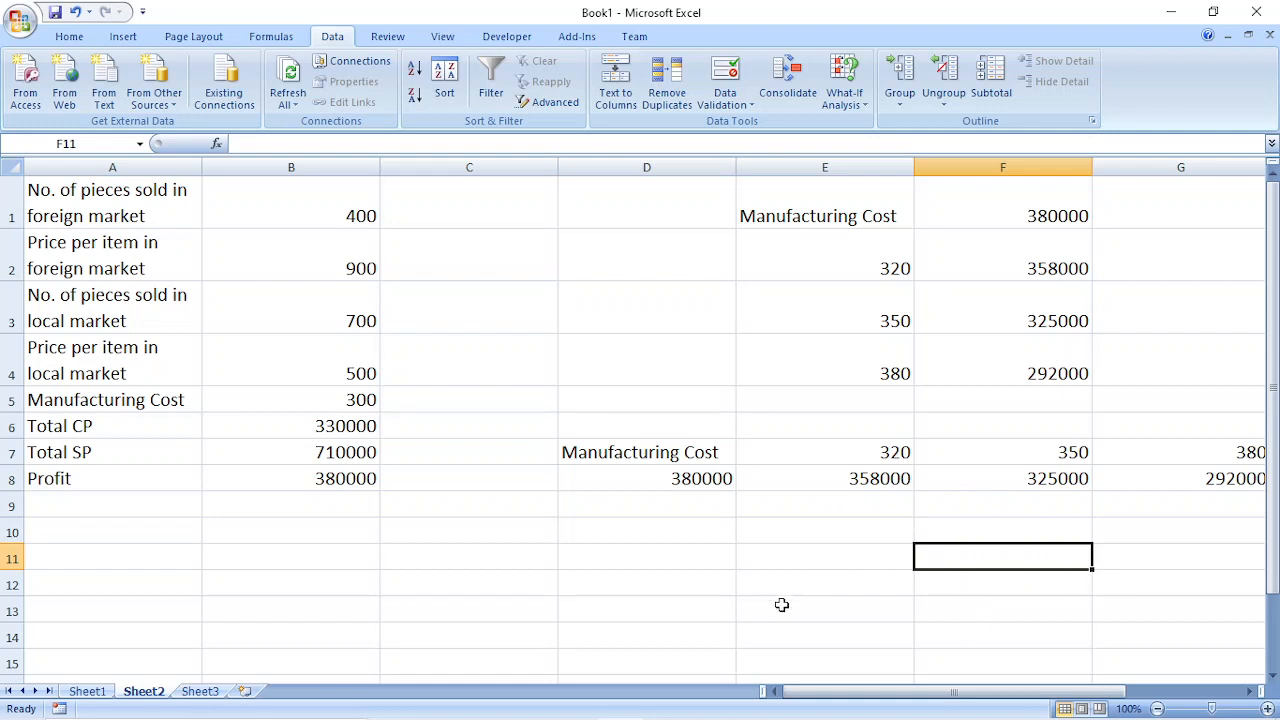
click(791, 450)
click(1042, 459)
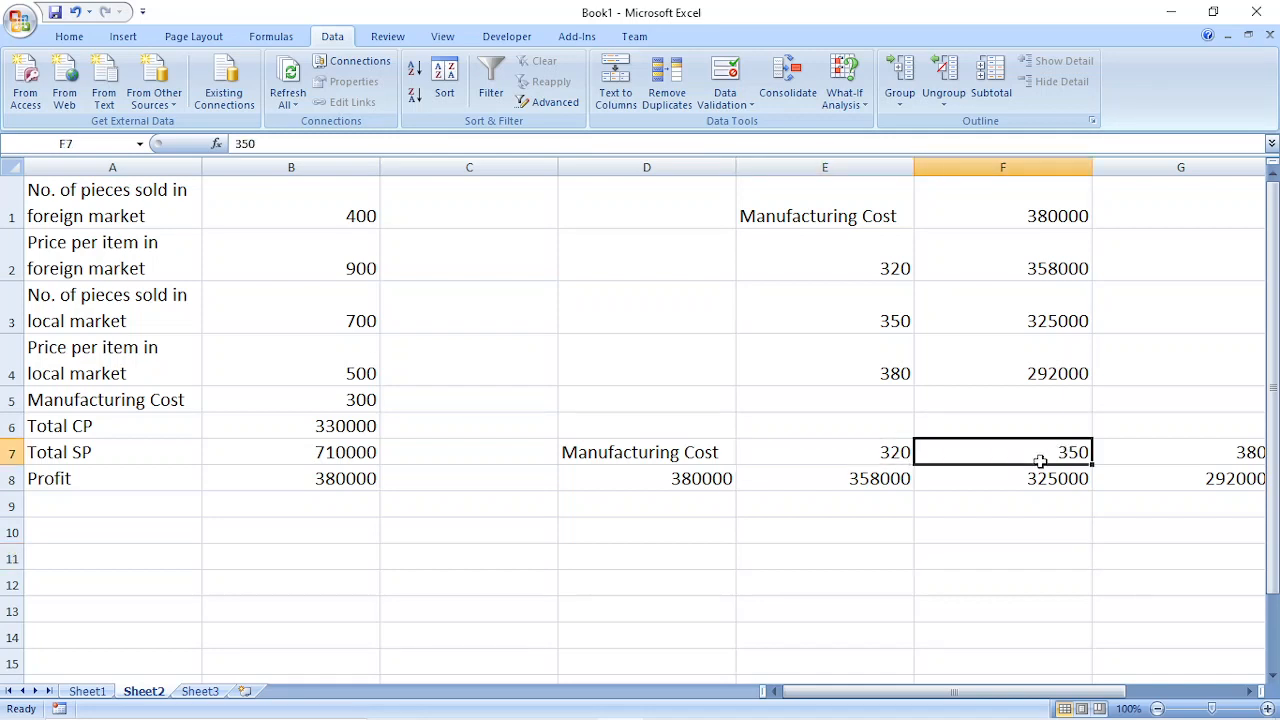
click(1150, 452)
click(834, 452)
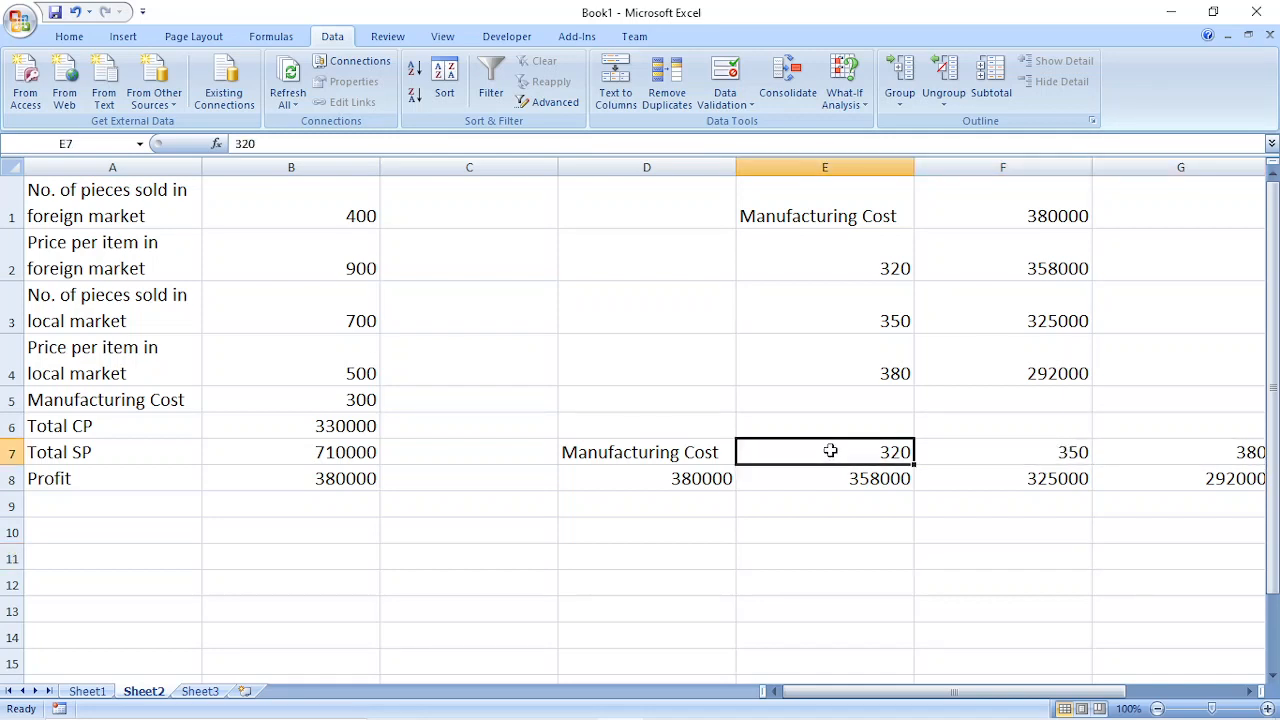
click(977, 451)
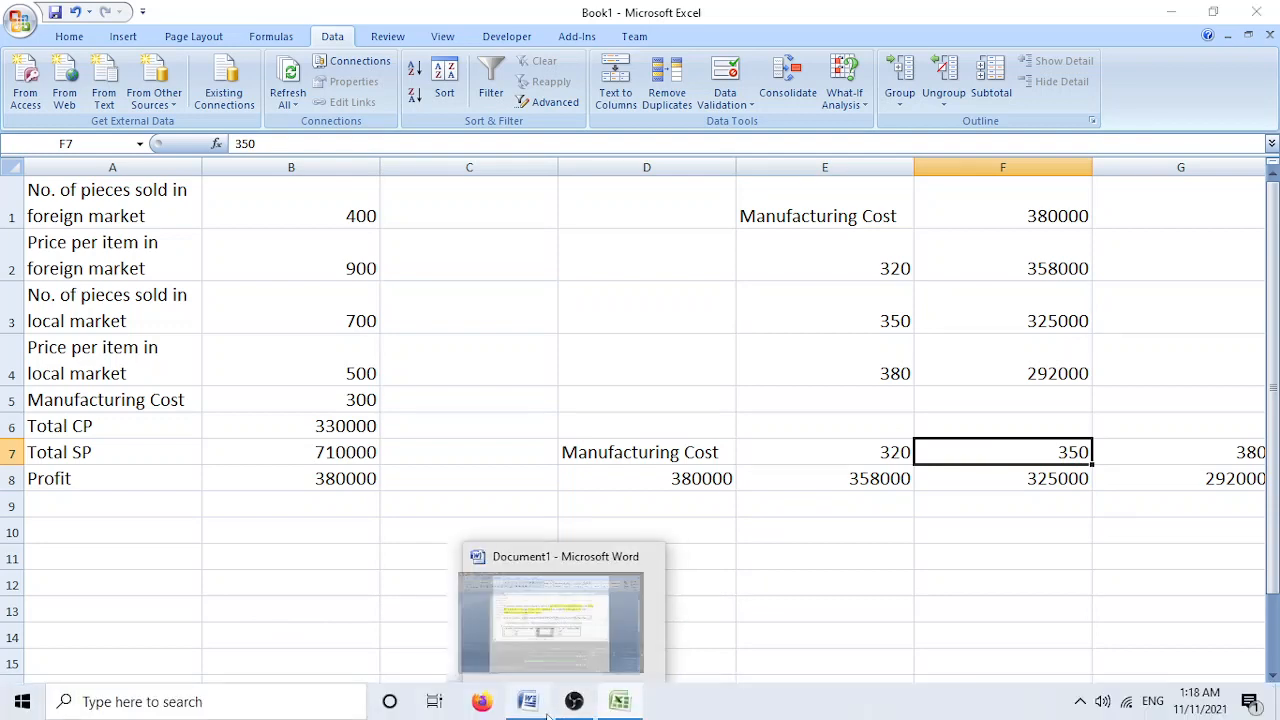
Step: Switch to the Word document and review the scenario A and B task together with the company's sales and cost particulars
click(547, 712)
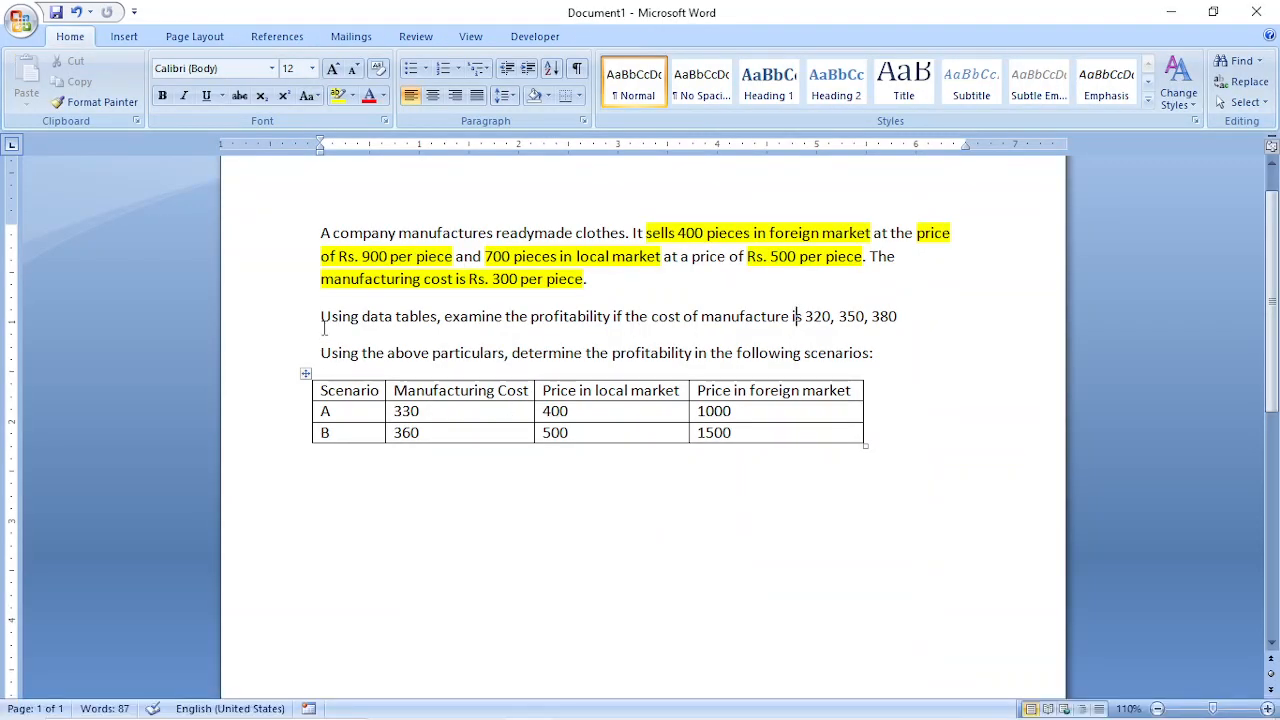
drag(322, 352, 884, 458)
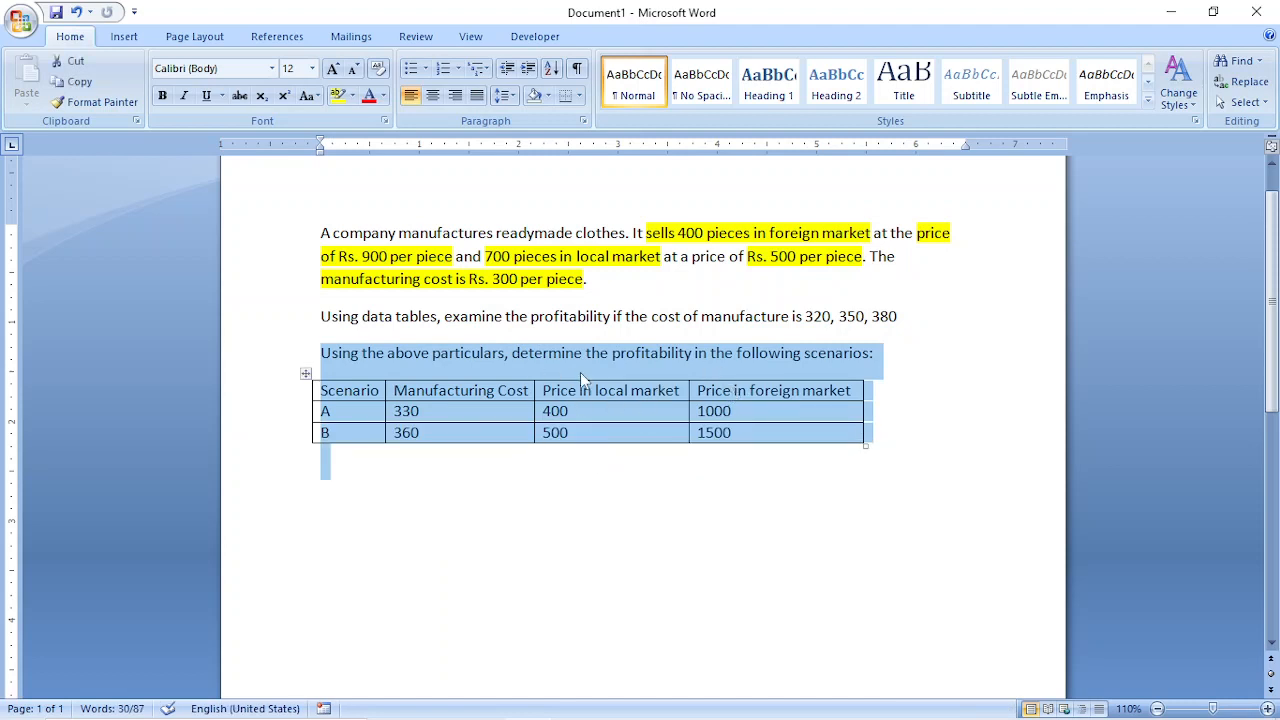
click(648, 256)
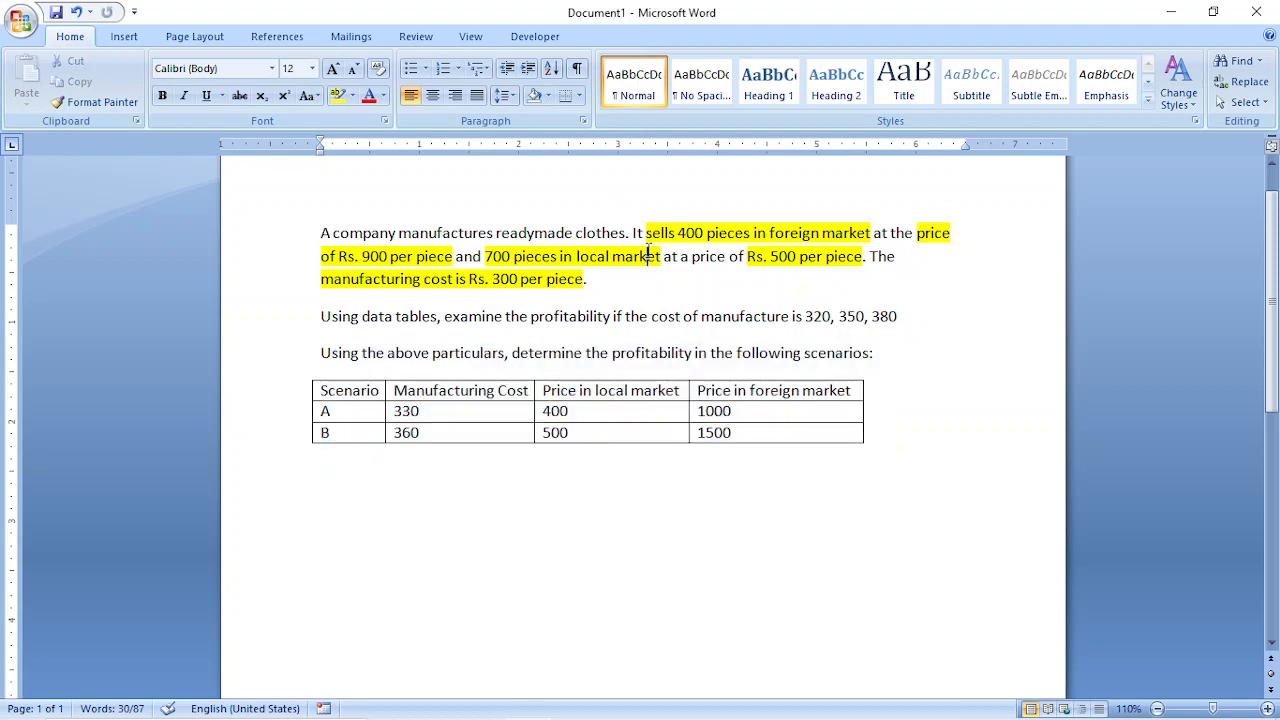
drag(320, 232, 606, 279)
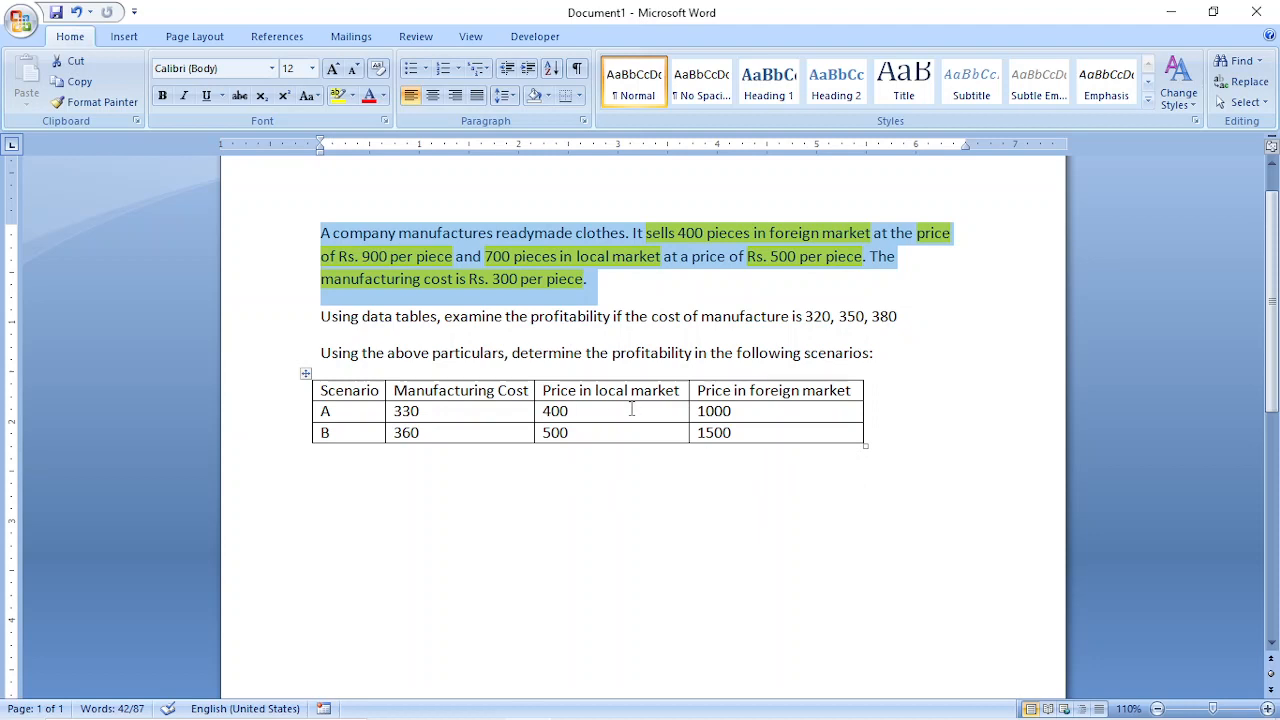
click(621, 353)
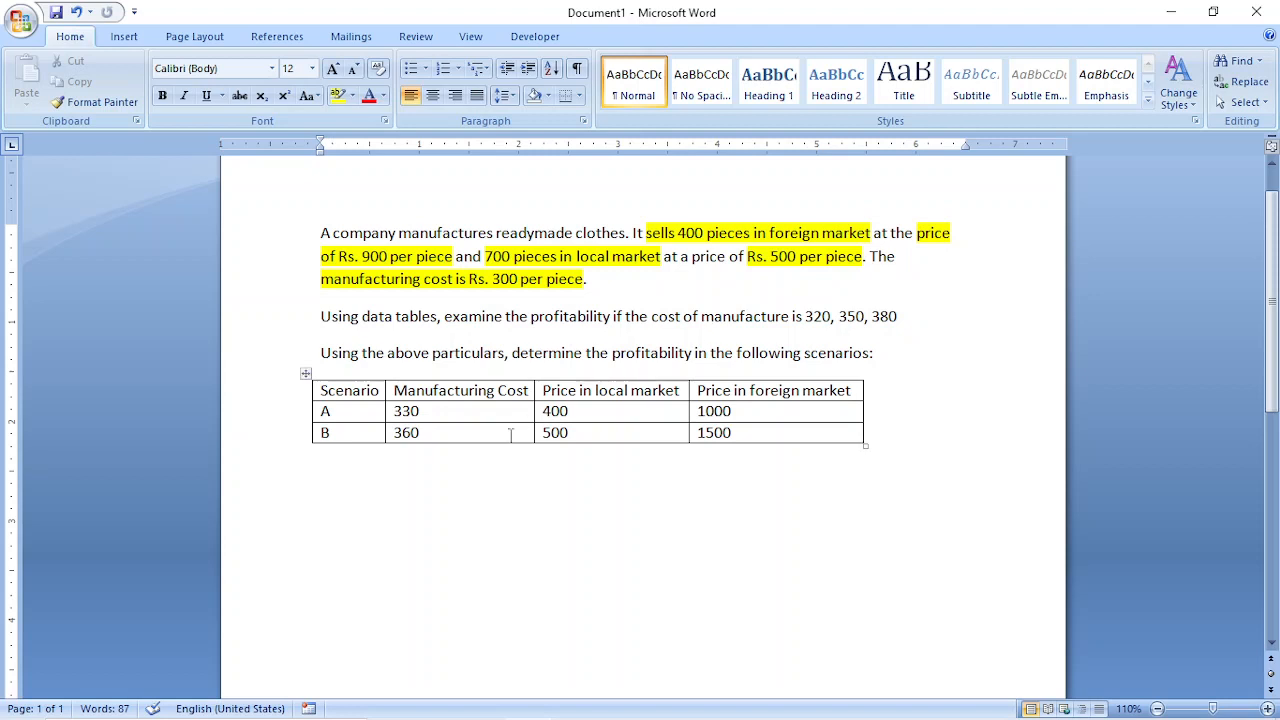
Step: Check the local and foreign market price columns of the scenario table in Word, and return to the Excel workbook
click(475, 390)
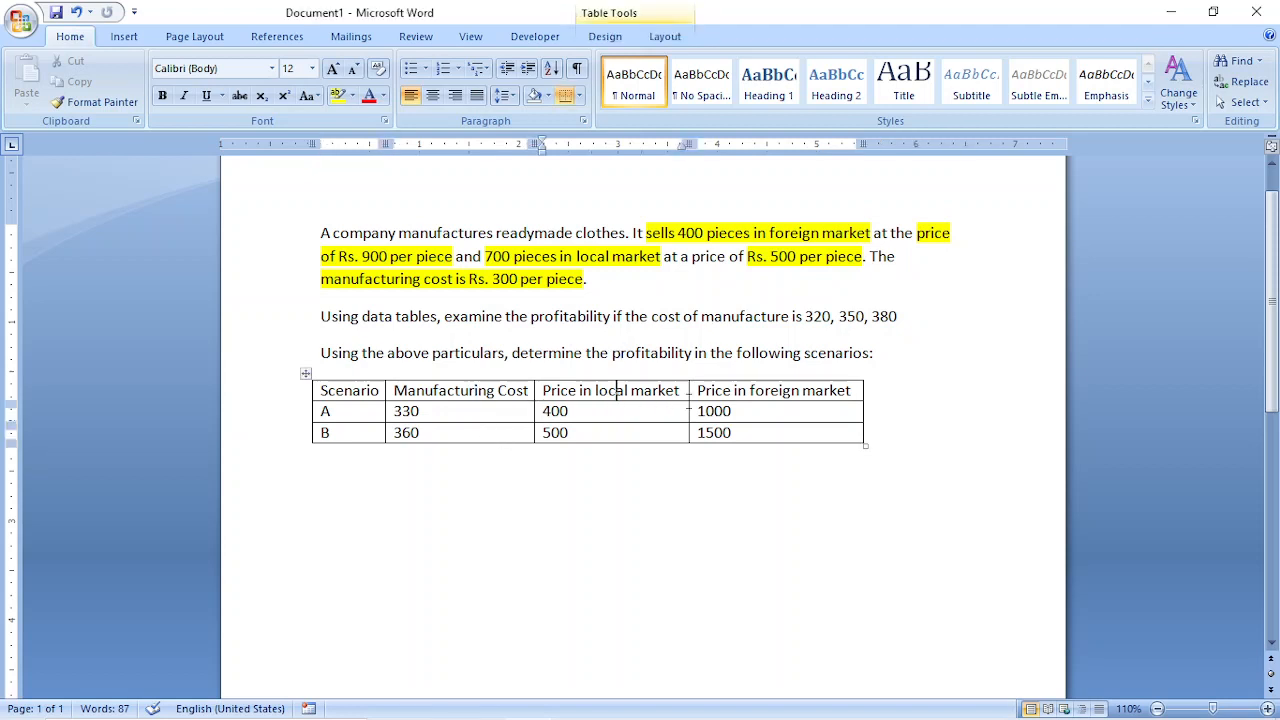
click(779, 391)
click(619, 702)
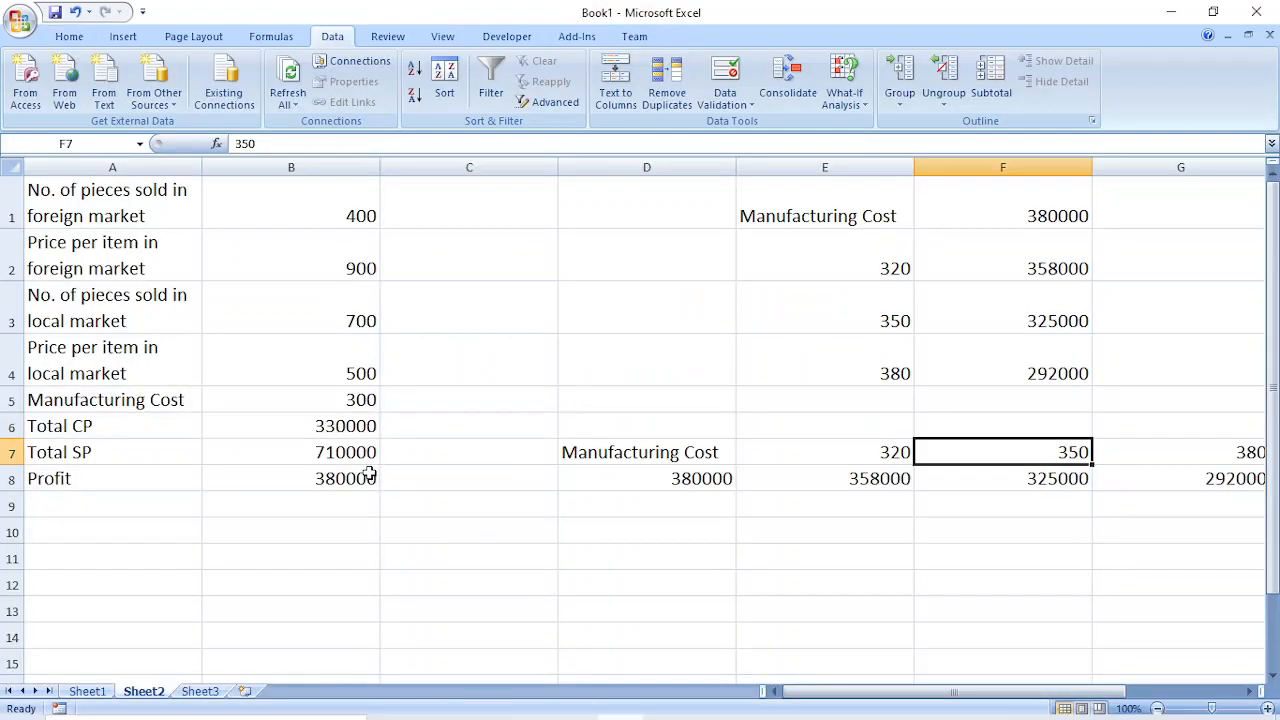
Step: On Sheet3, set all cells to font size 16, widen all columns and turn on text wrapping
click(205, 694)
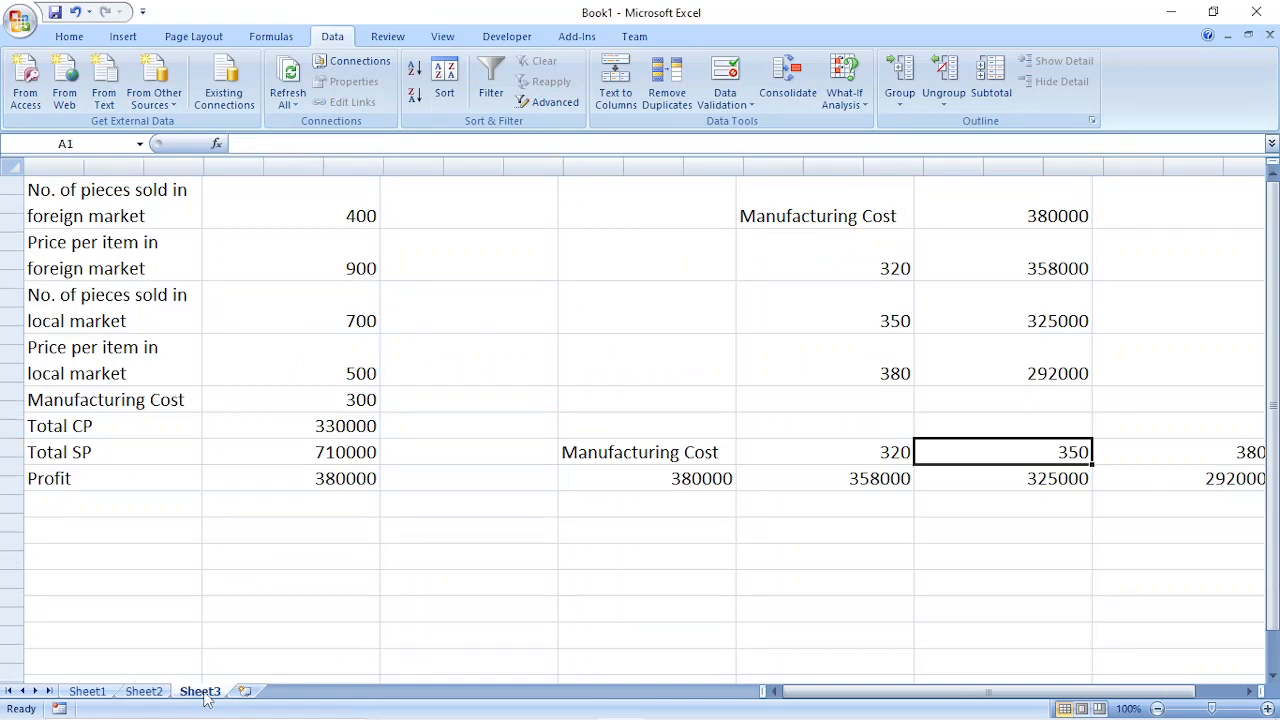
key(ctrl+a)
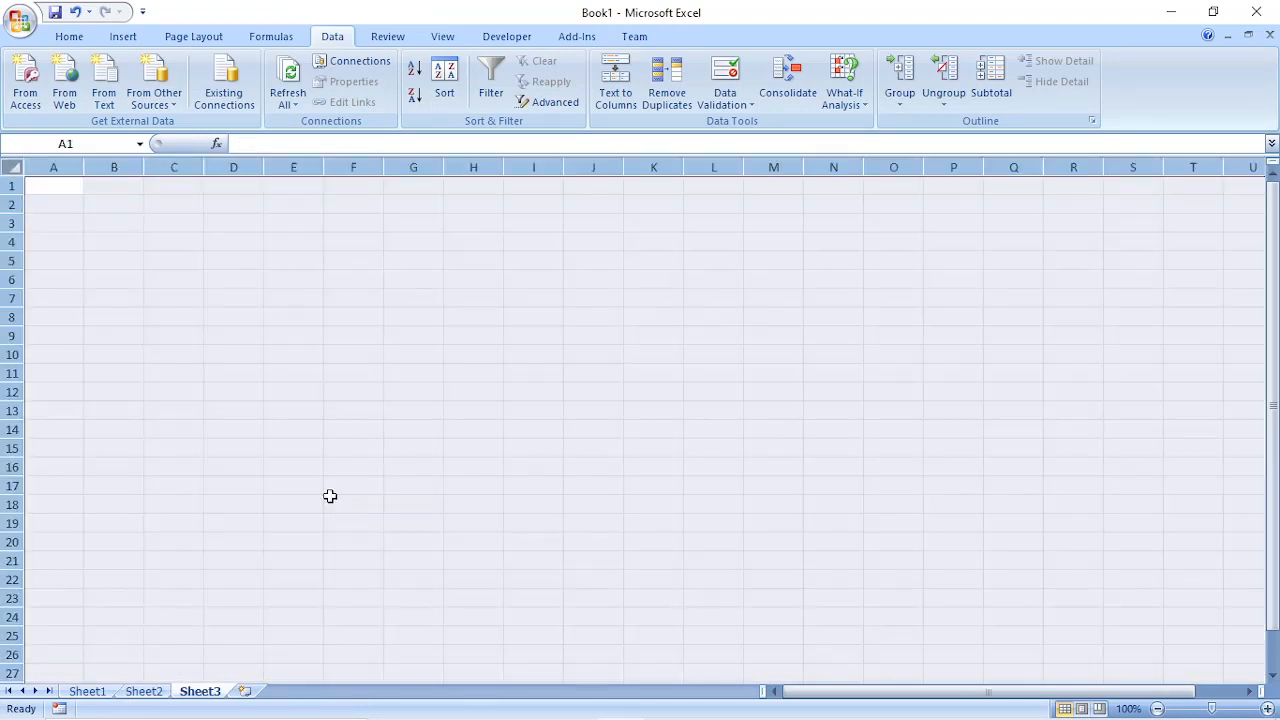
click(68, 40)
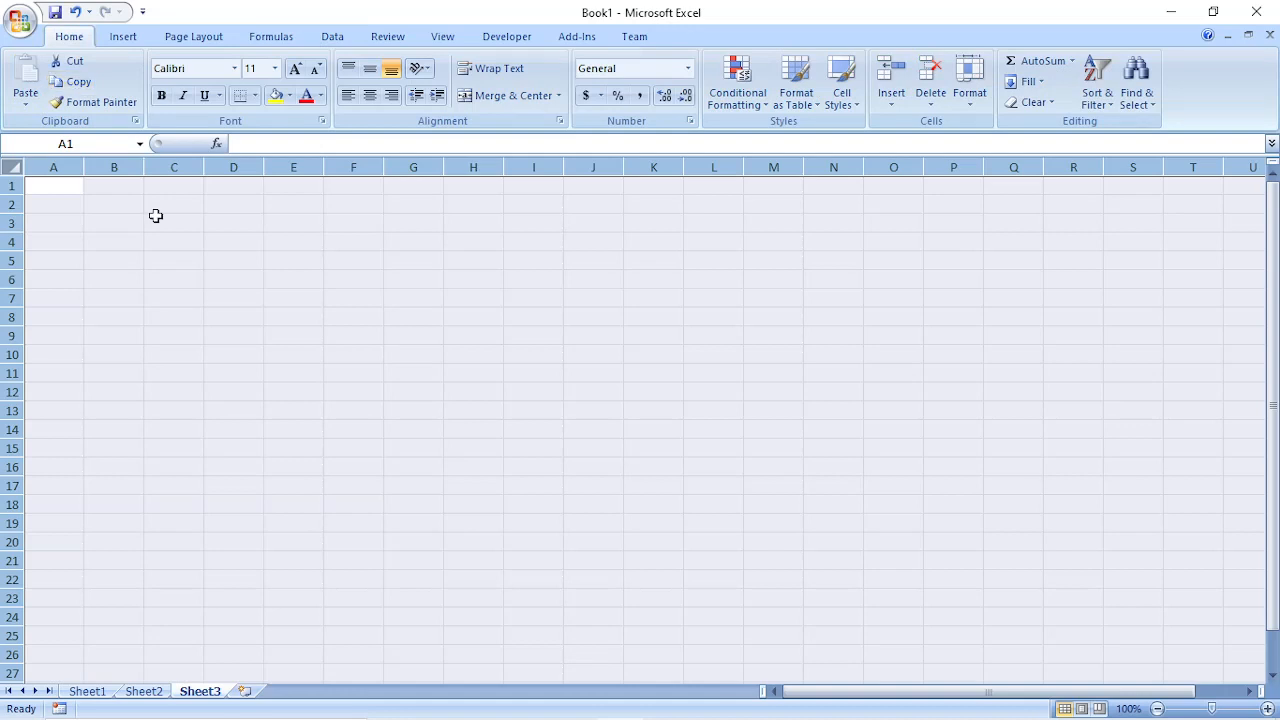
click(275, 68)
click(256, 188)
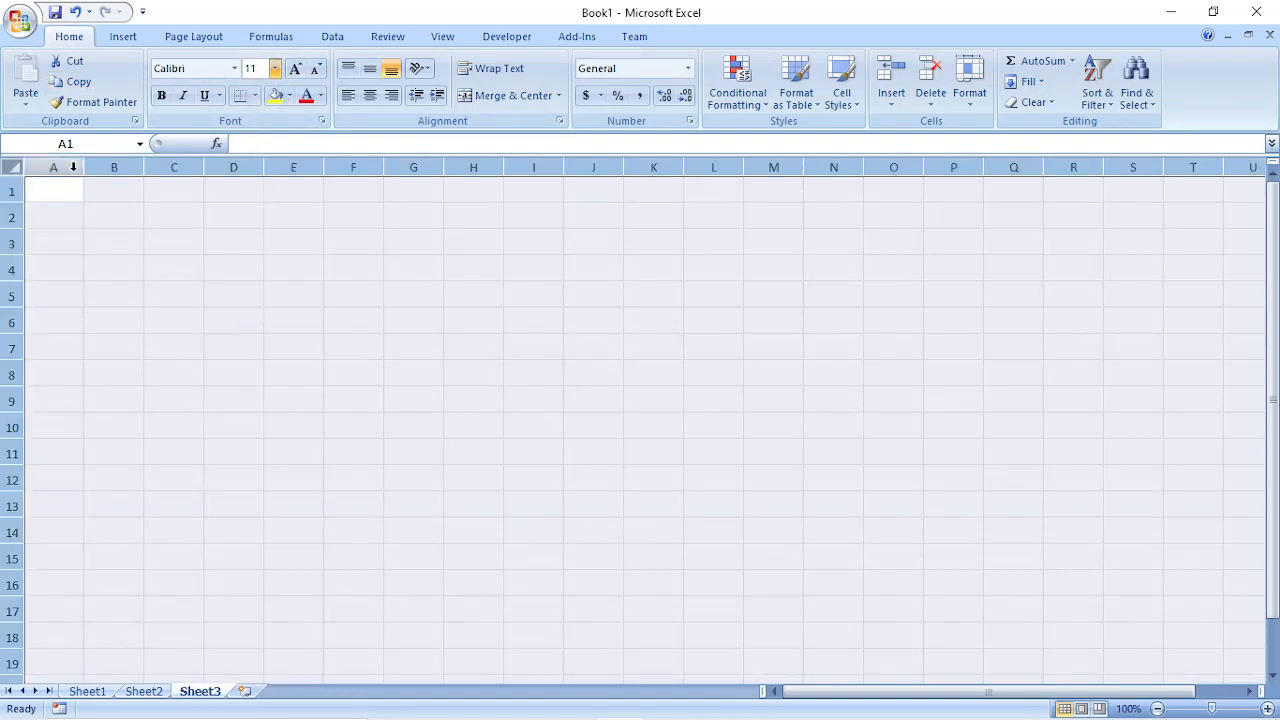
drag(84, 167, 200, 169)
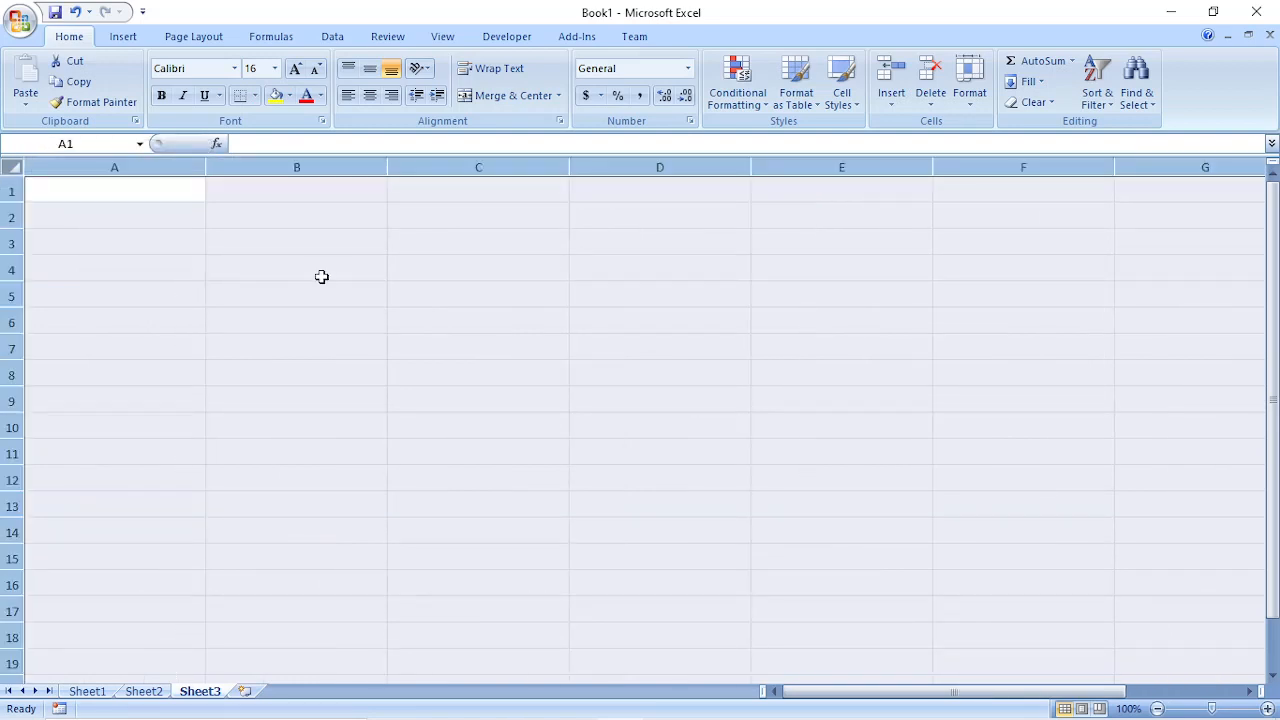
click(490, 68)
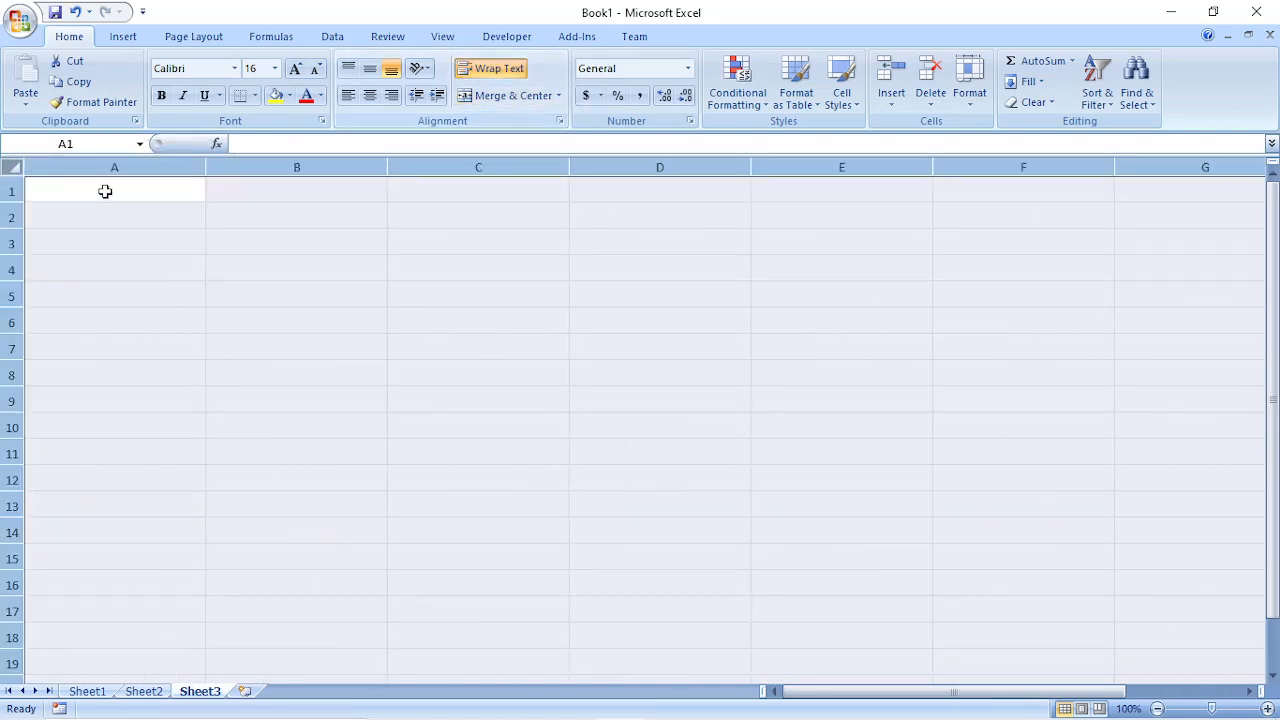
click(106, 191)
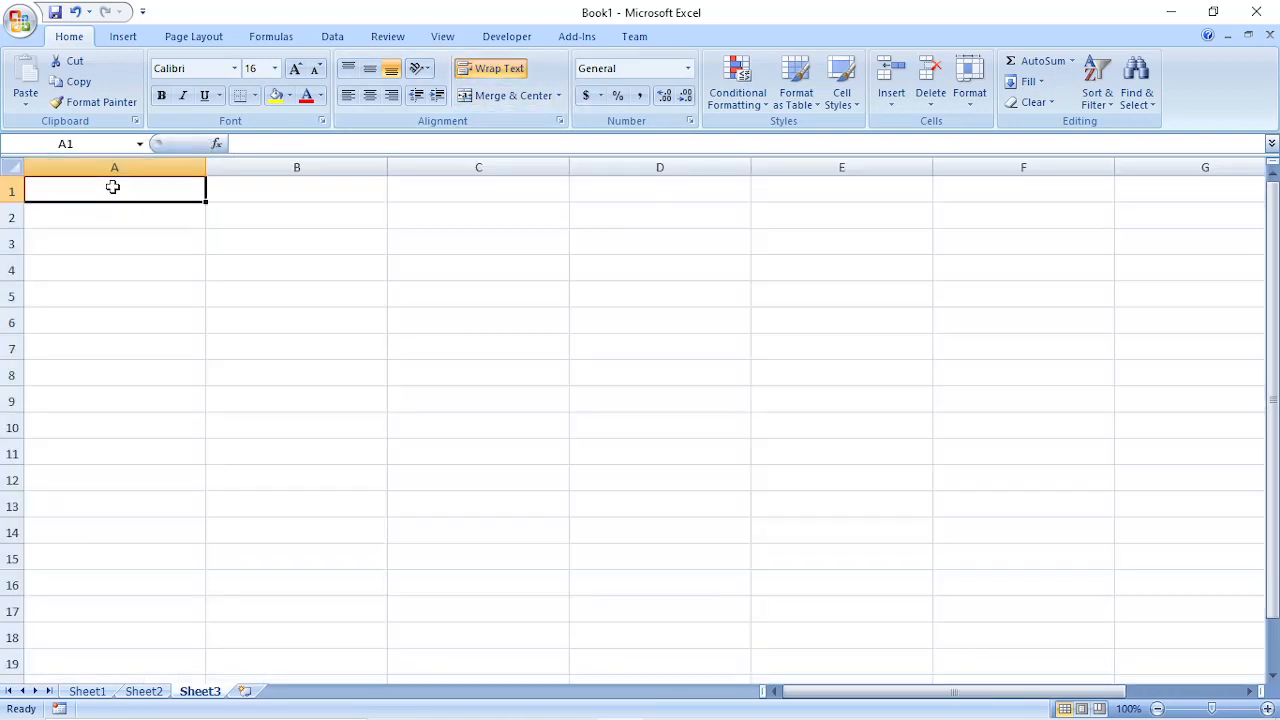
Step: Copy the profit model in A1:B8 of Sheet2 and paste it at A1 of Sheet3
click(143, 691)
drag(86, 200, 325, 476)
key(ctrl+c)
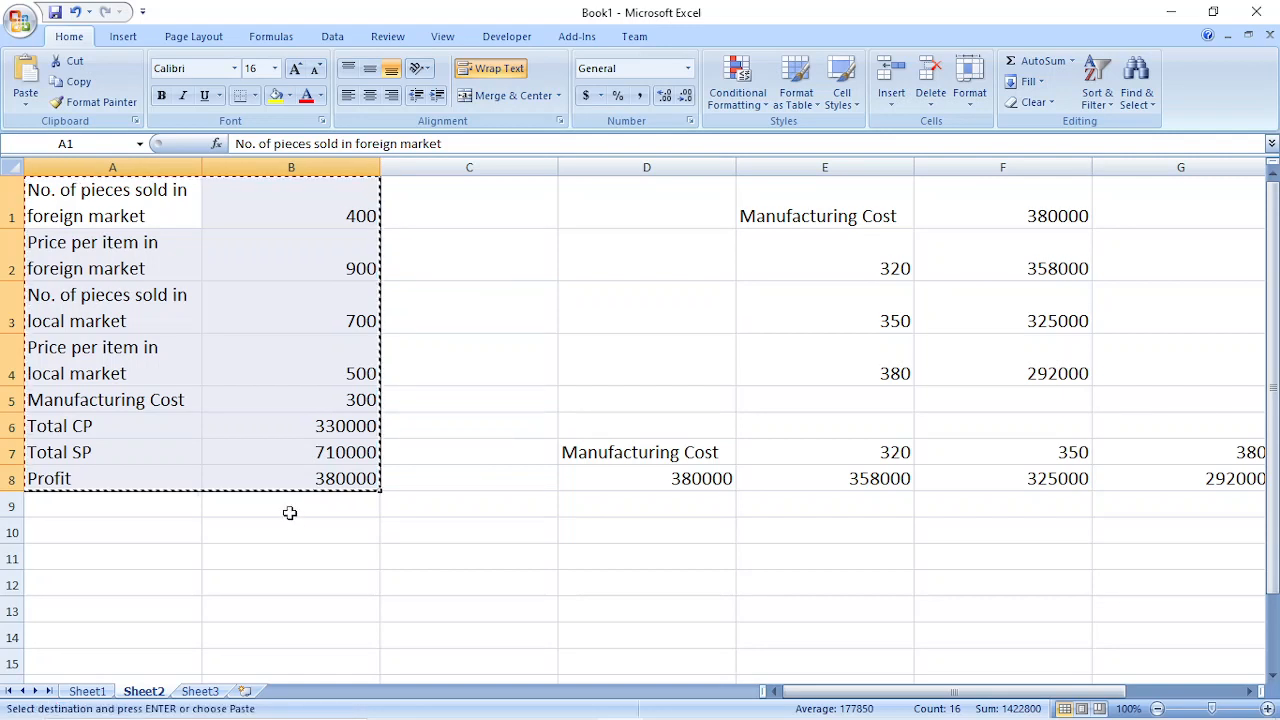
click(199, 691)
key(ctrl+v)
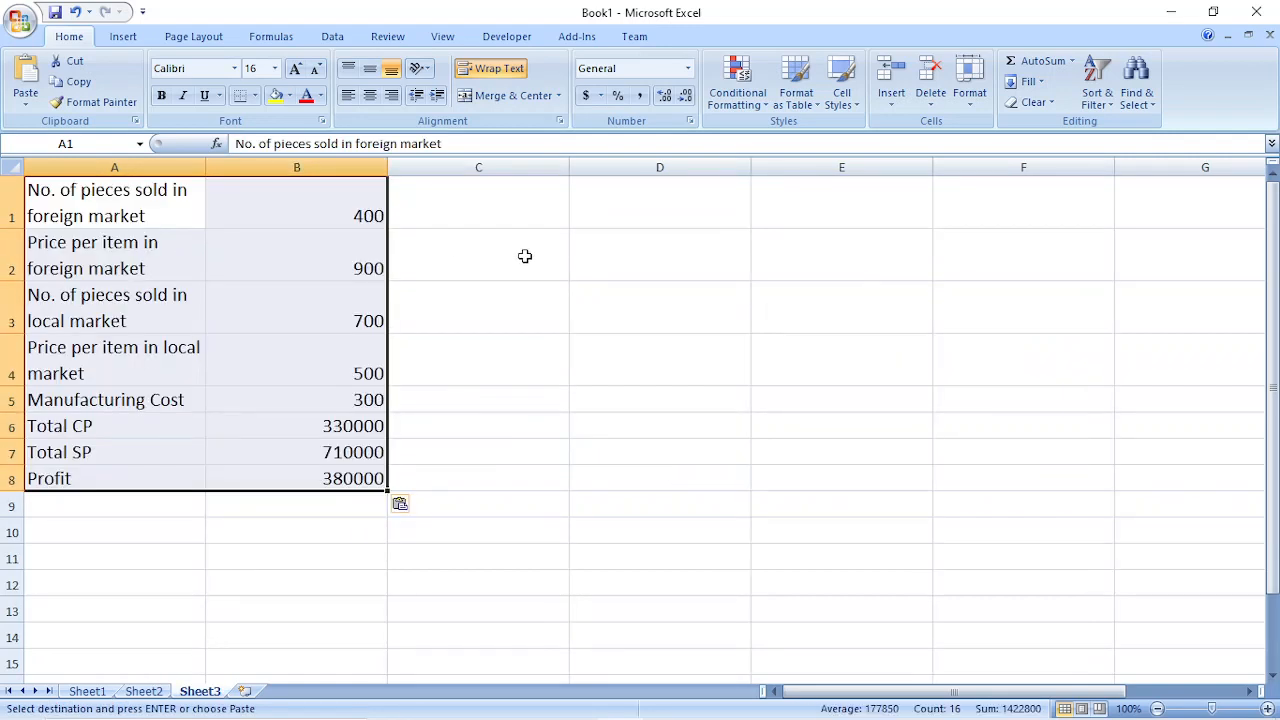
click(528, 258)
click(711, 269)
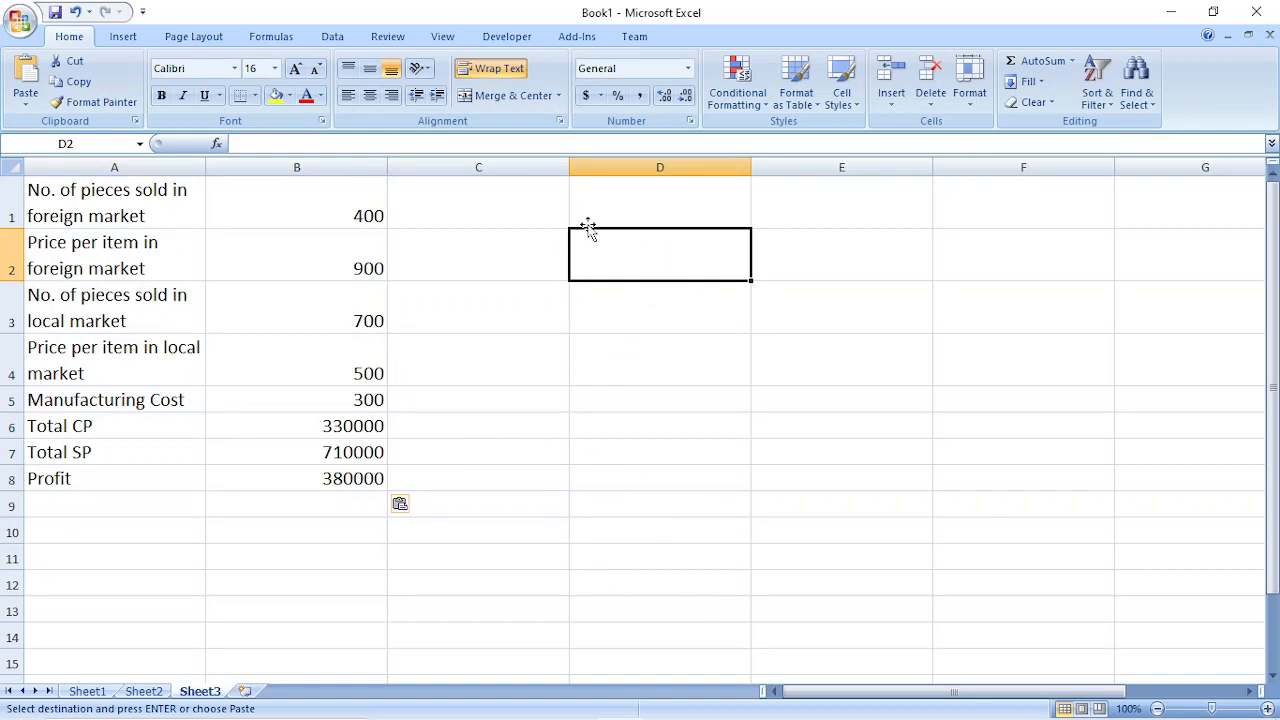
Step: Open the Scenario Manager and move its dialog away from the data in columns A and B
click(331, 40)
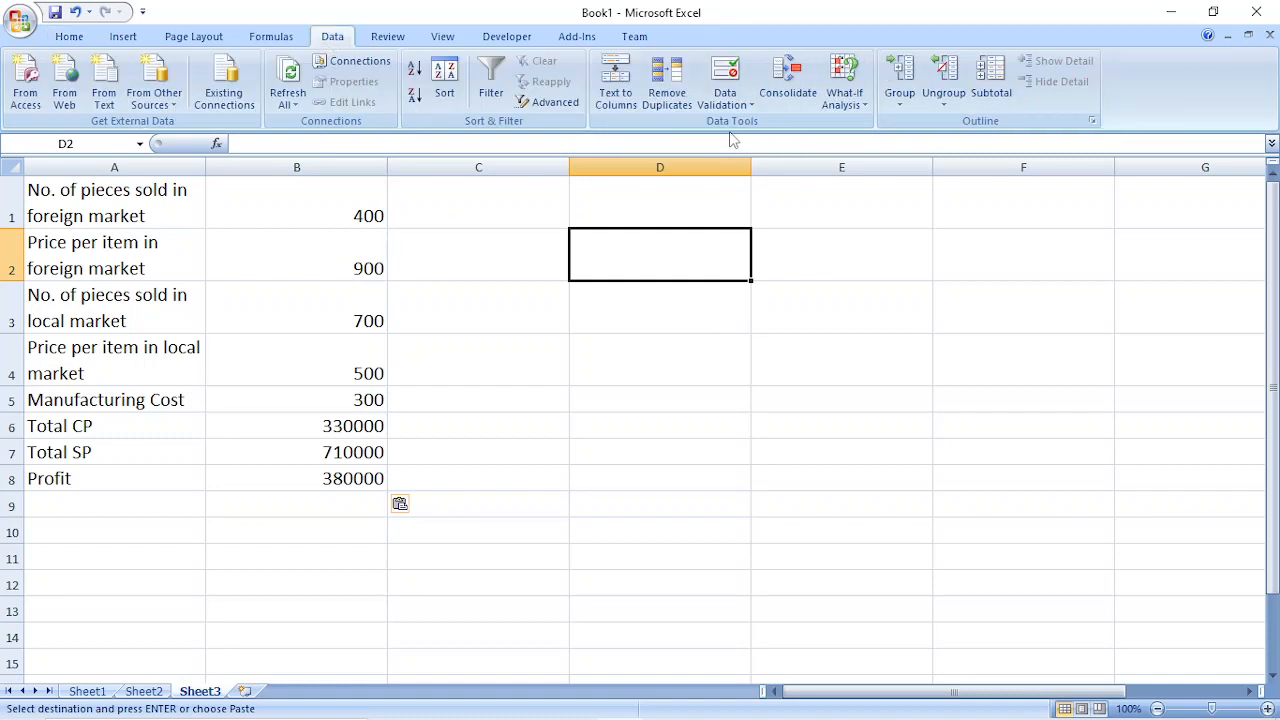
click(846, 107)
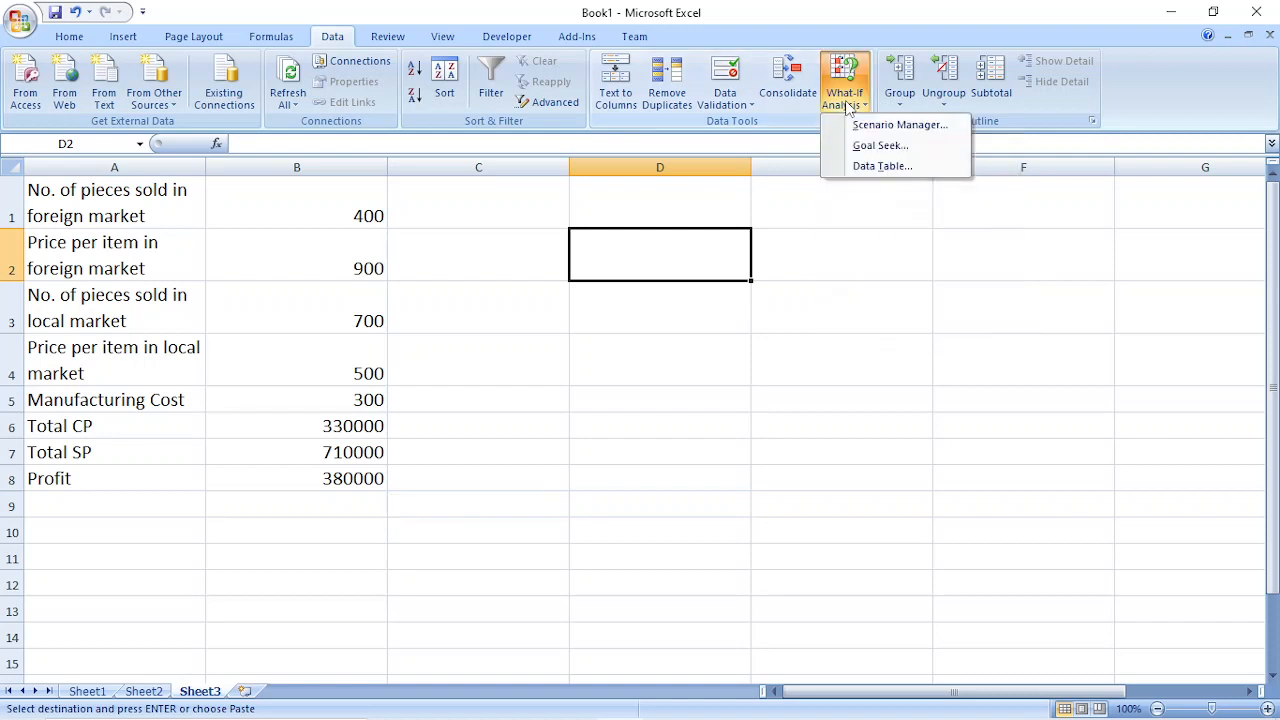
click(897, 128)
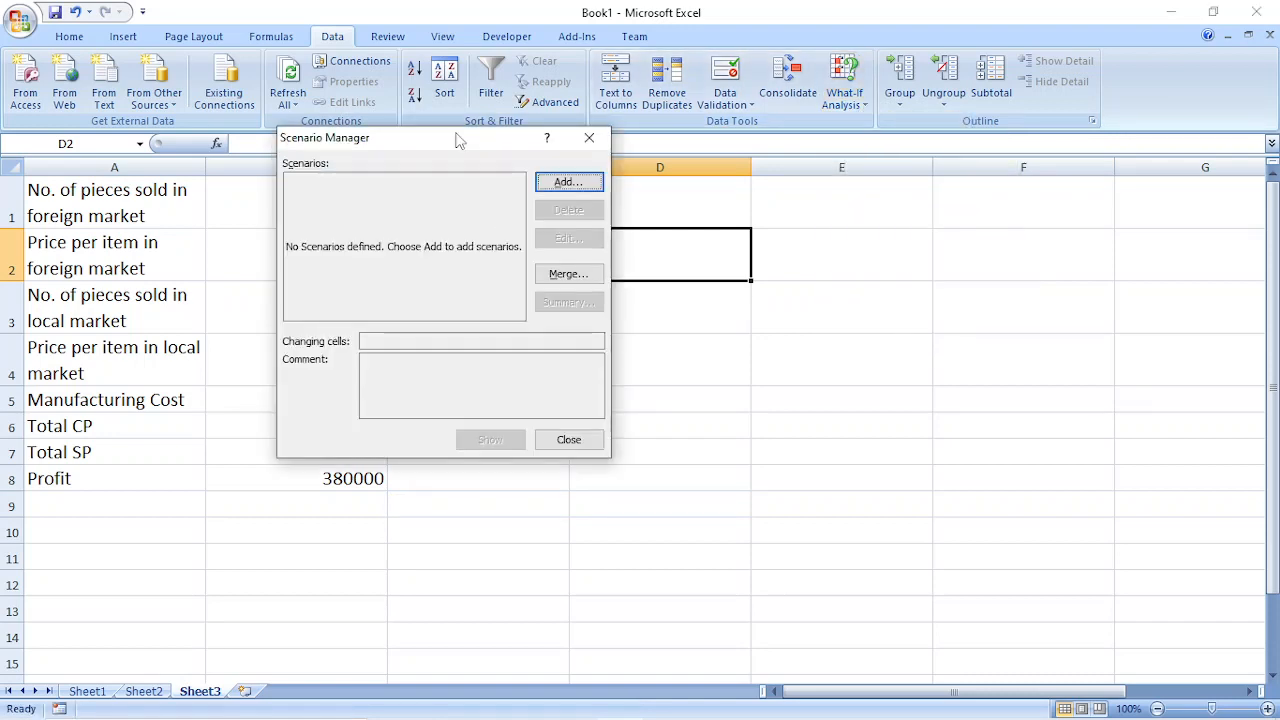
drag(456, 137, 960, 174)
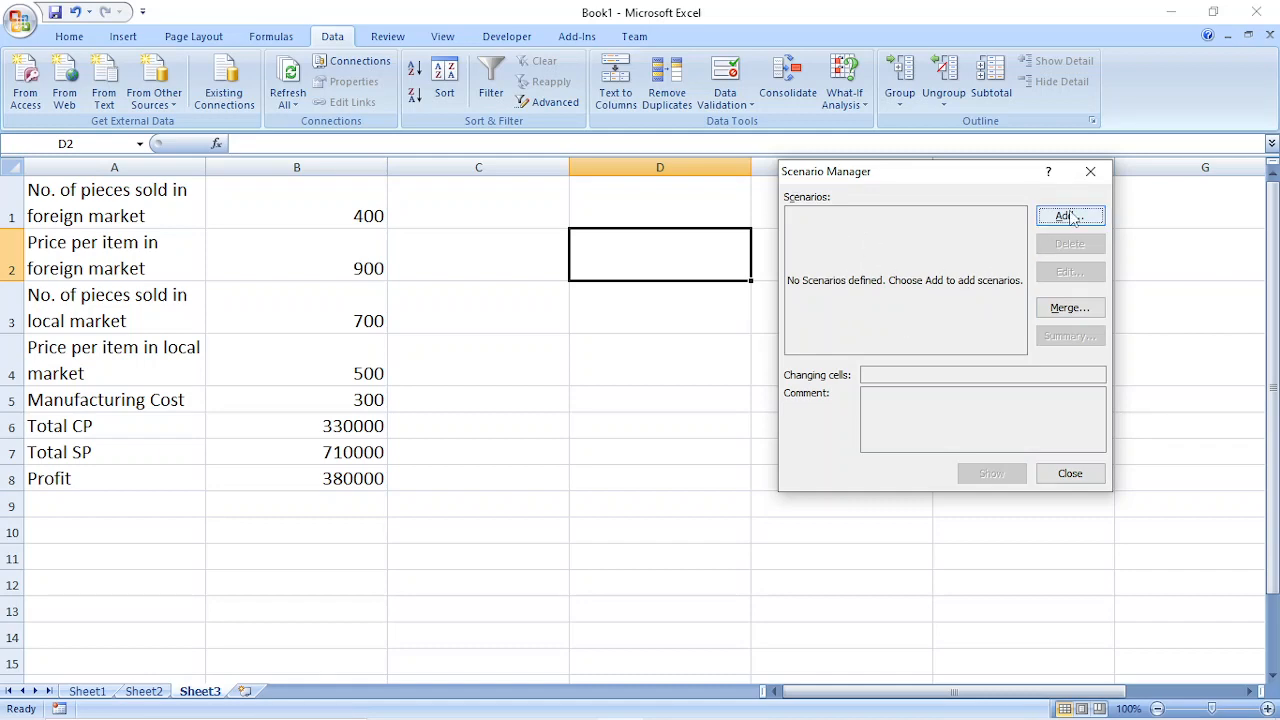
Step: Switch to the Word document to review the rows for scenarios A and B, and return to Excel
mouse_move(590, 714)
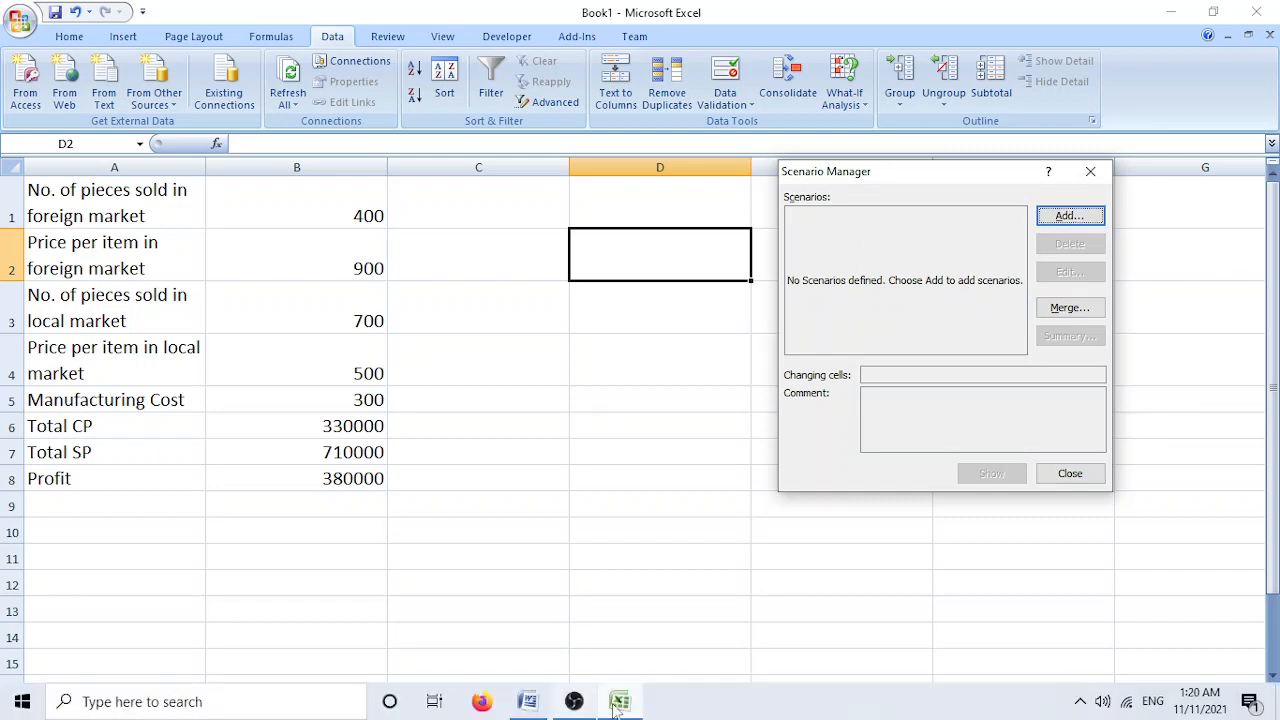
click(541, 703)
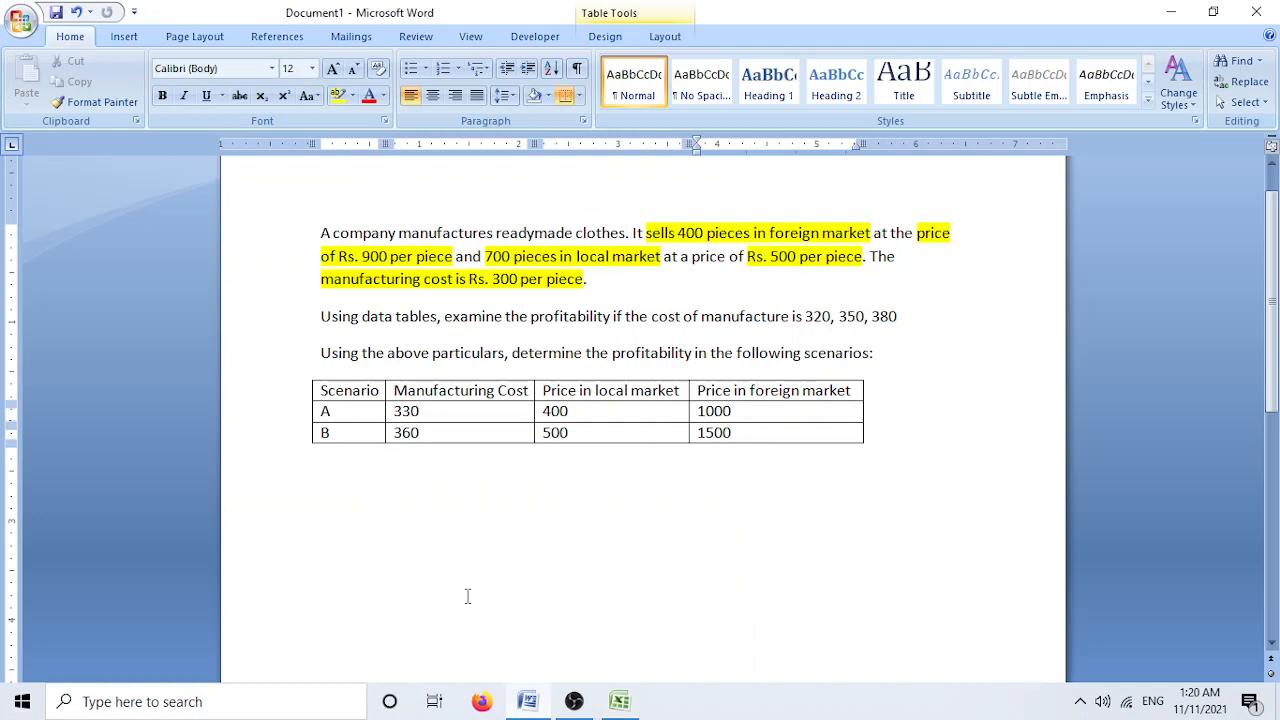
click(290, 418)
click(268, 462)
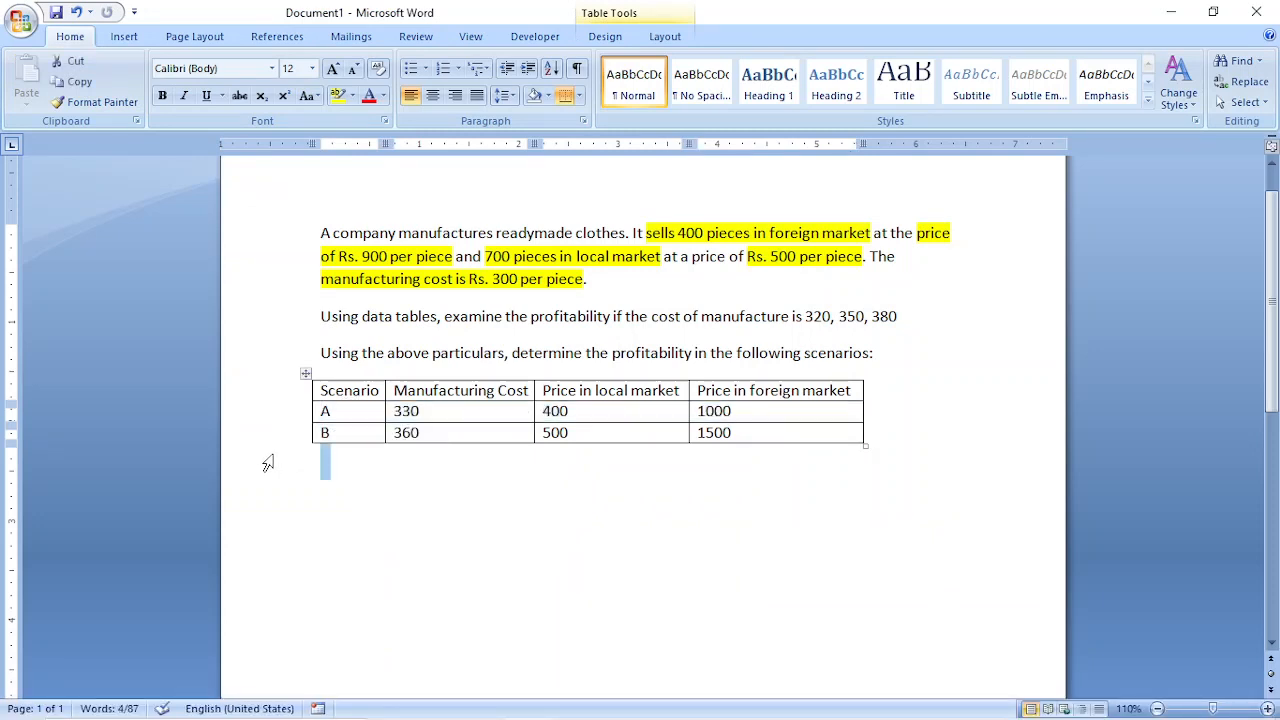
click(263, 438)
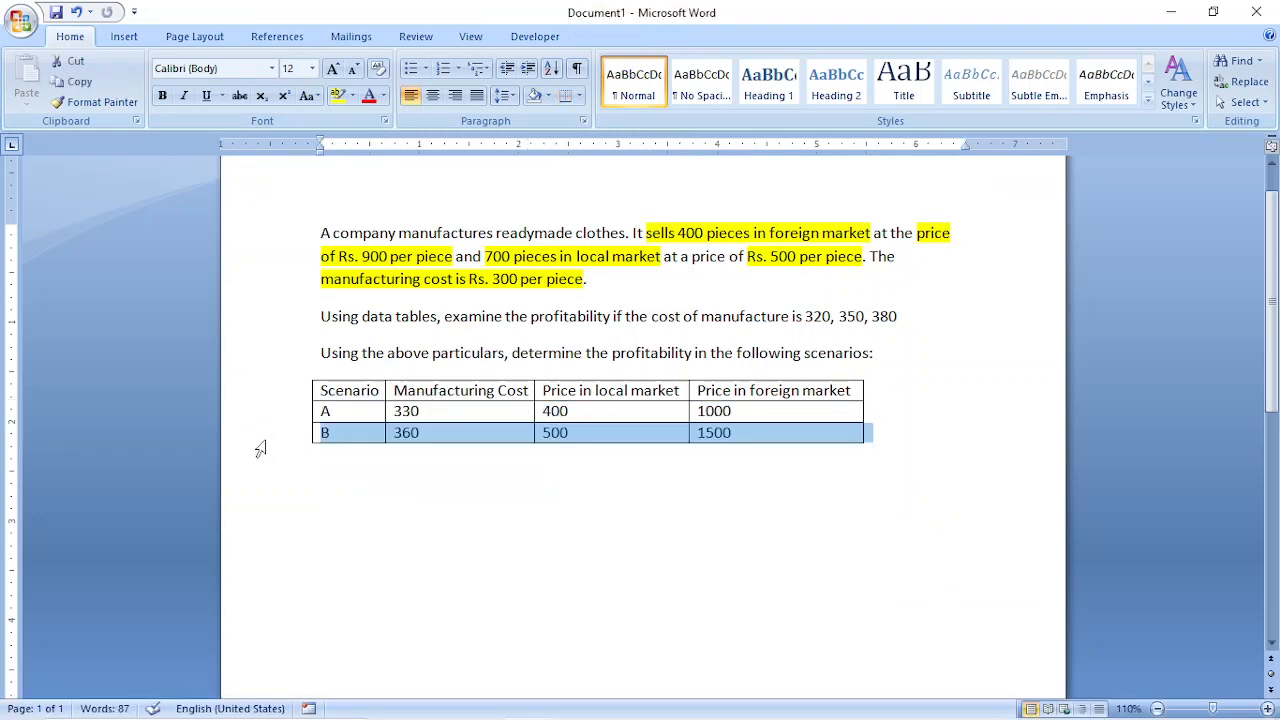
click(619, 701)
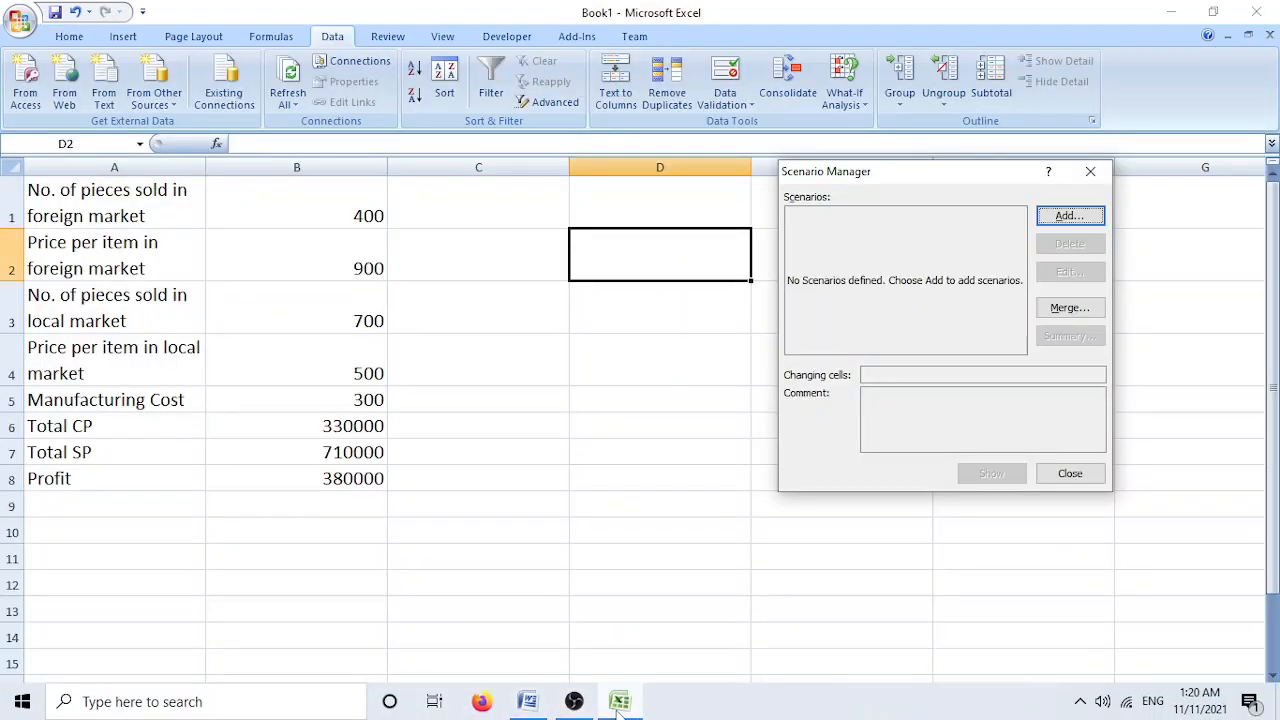
Step: Add a new scenario named A and clear its default changing-cell reference
click(1070, 216)
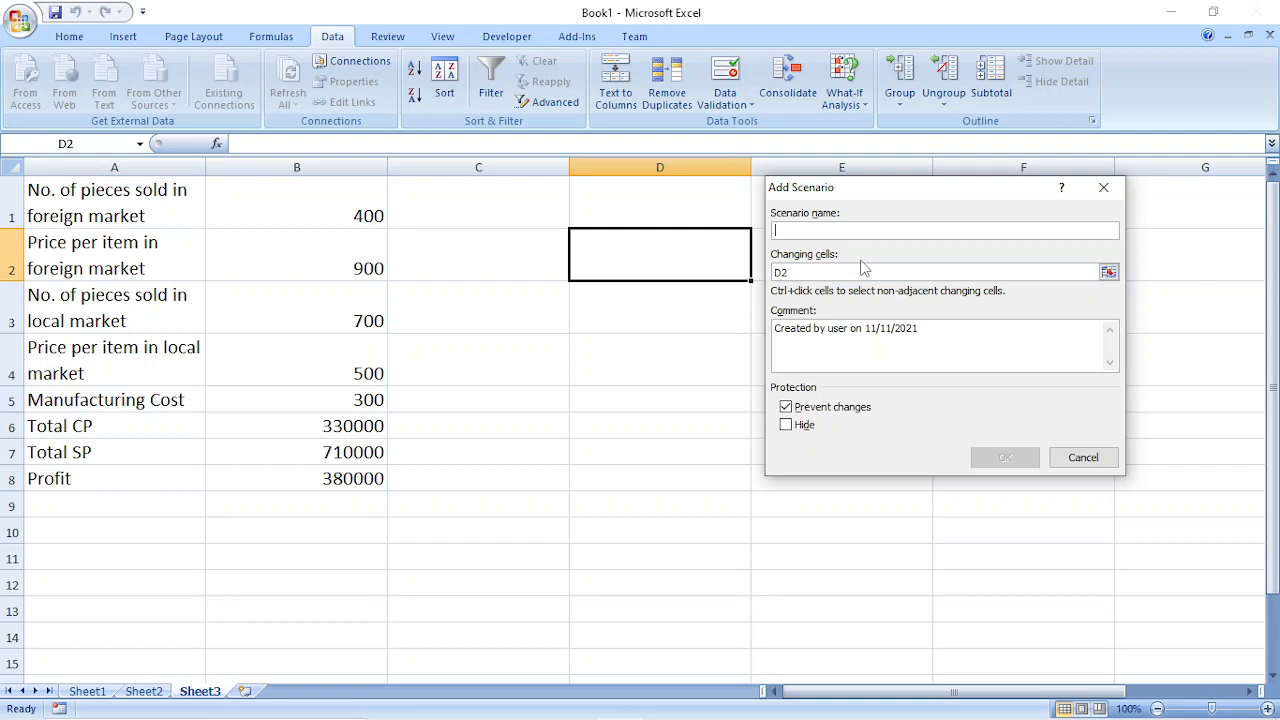
text(A)
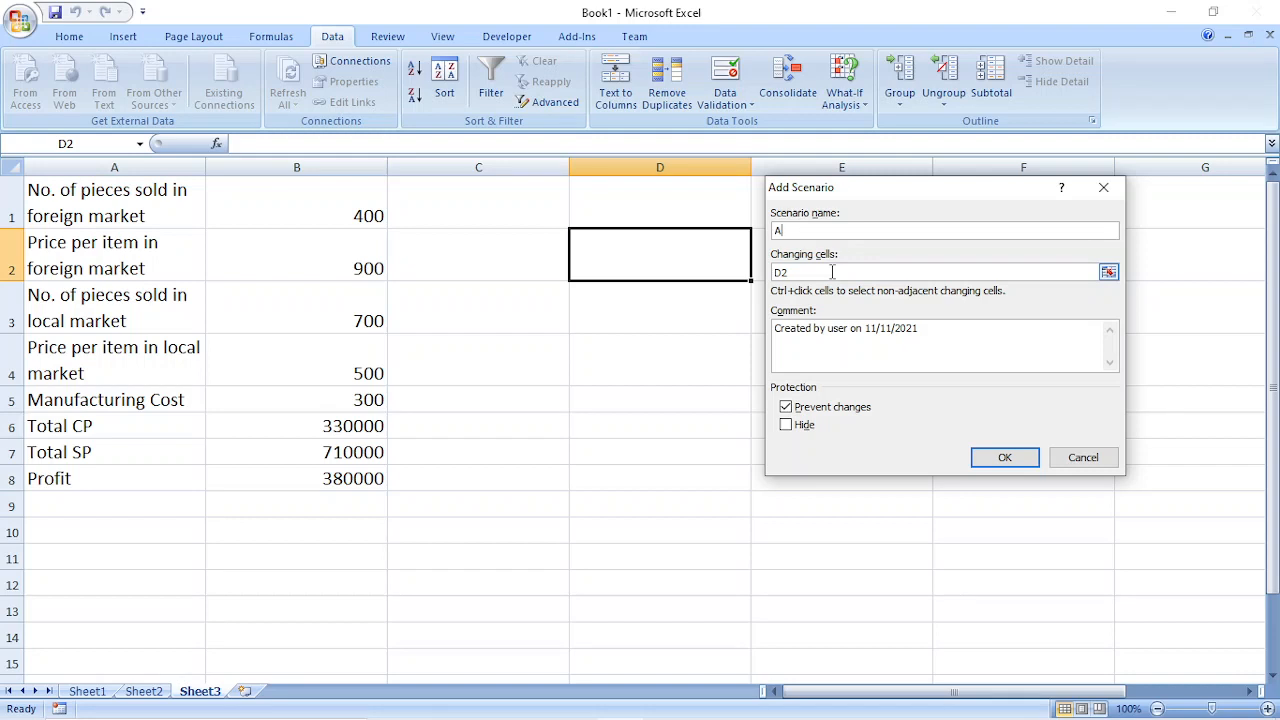
click(831, 271)
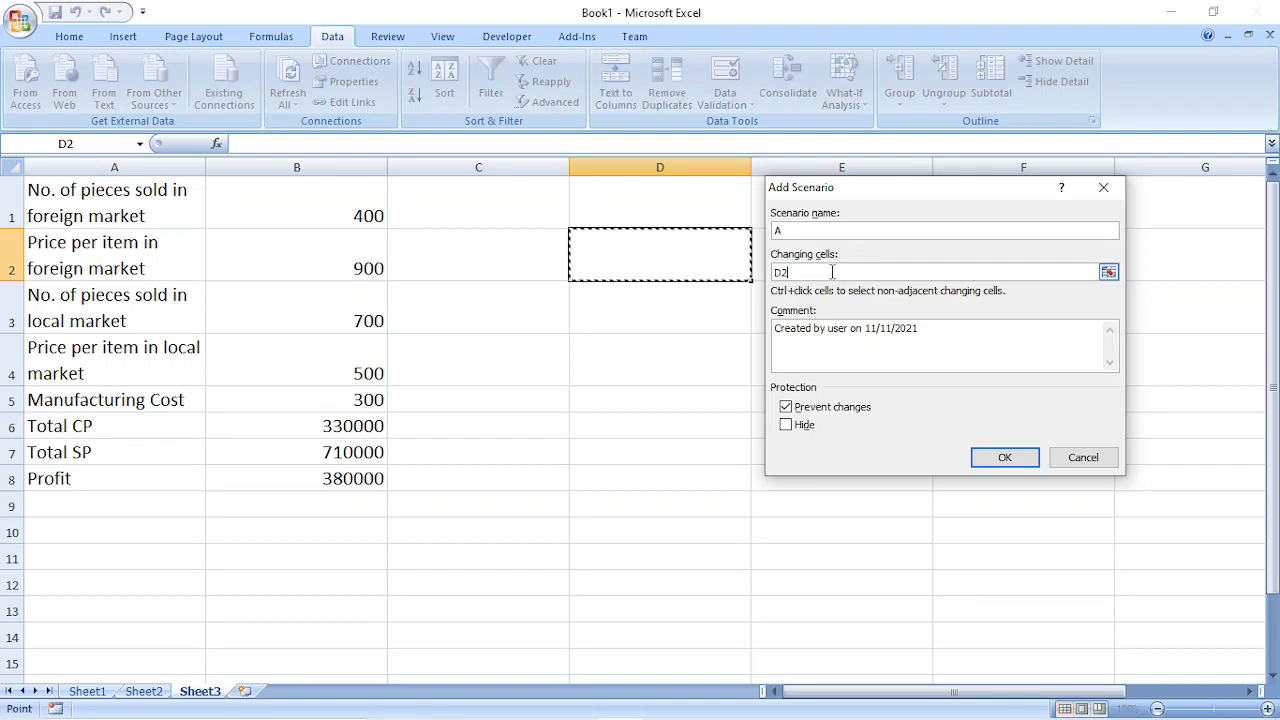
key(BackSpace)
key(BackSpace)
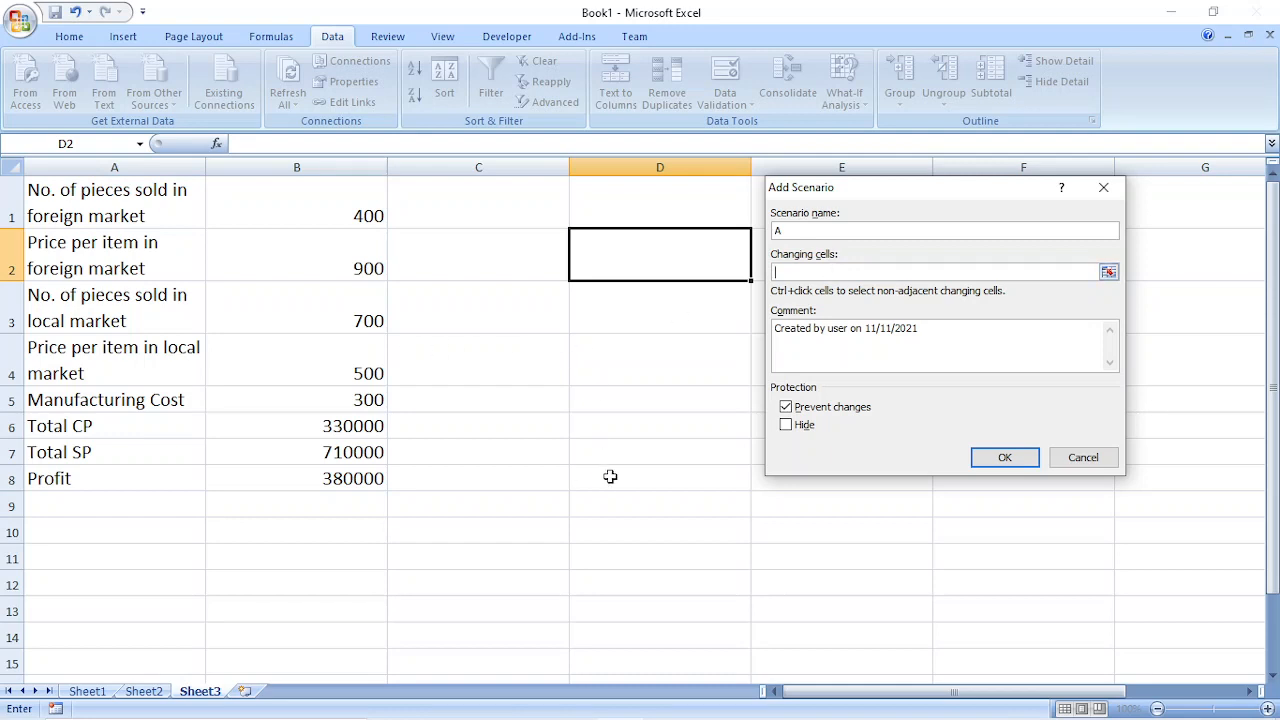
Step: Check in the Word document's scenario table which quantities vary between the scenarios, and return to Excel
click(613, 714)
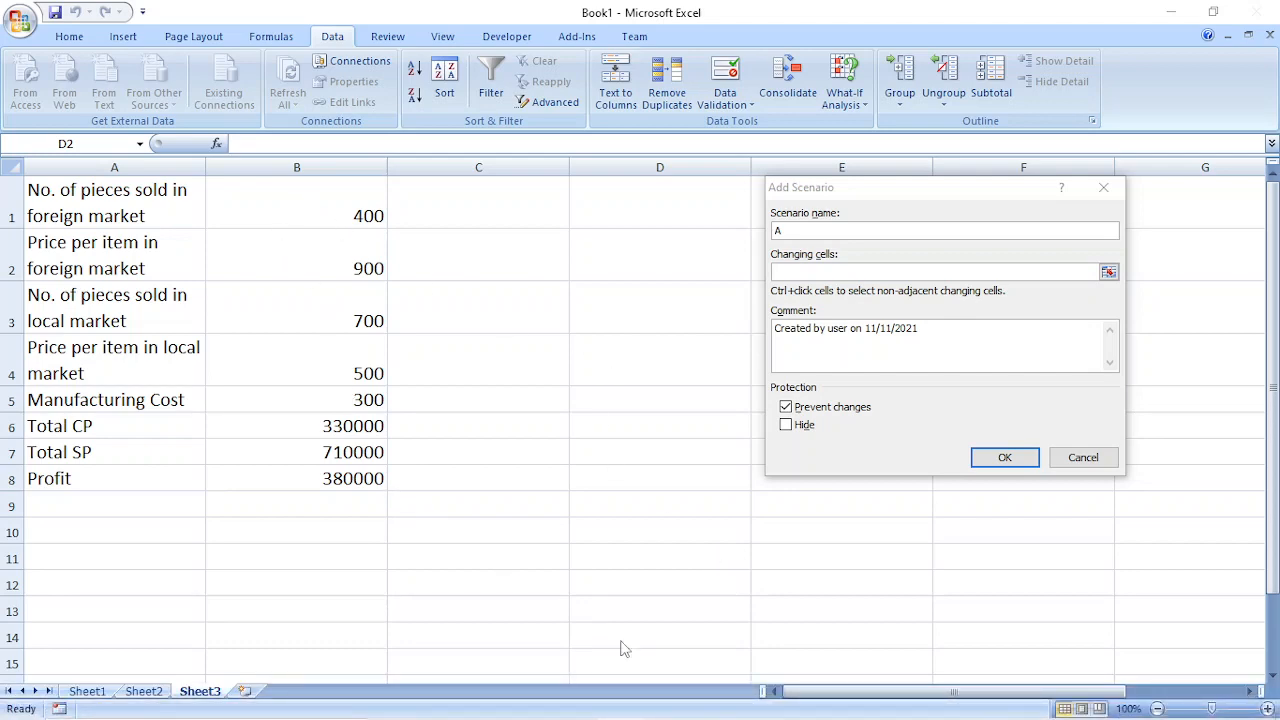
click(527, 701)
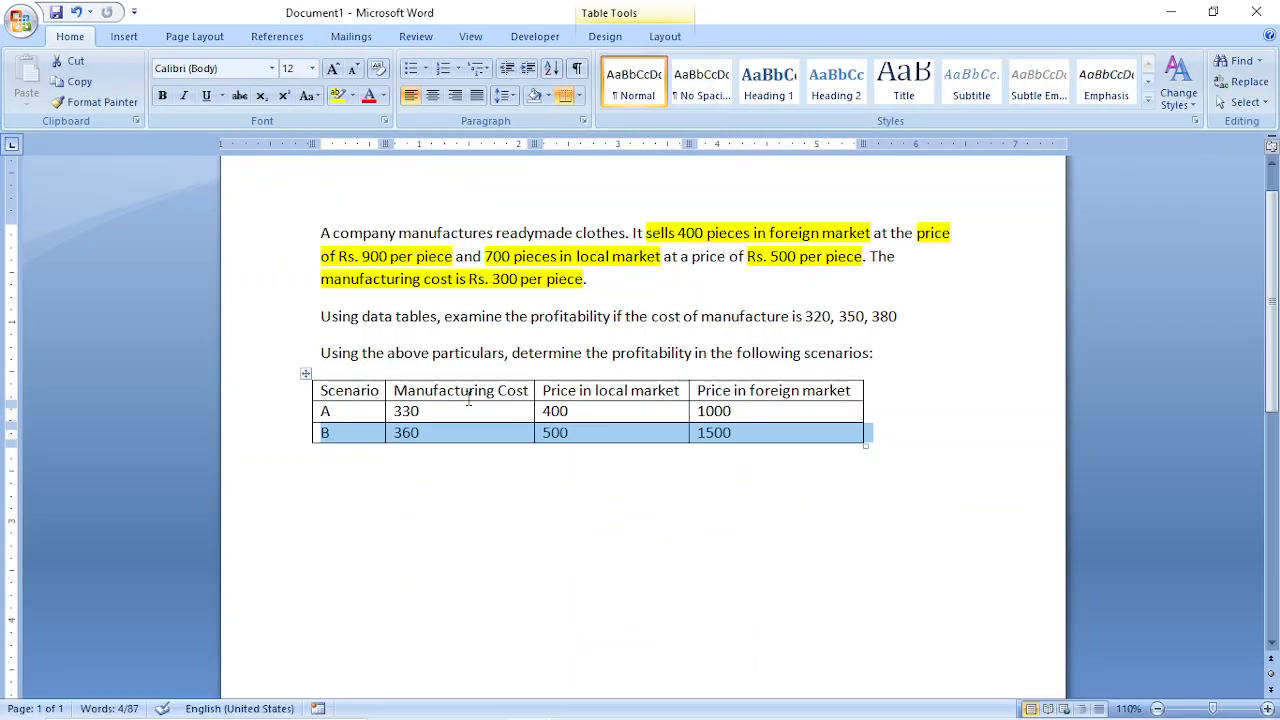
click(587, 404)
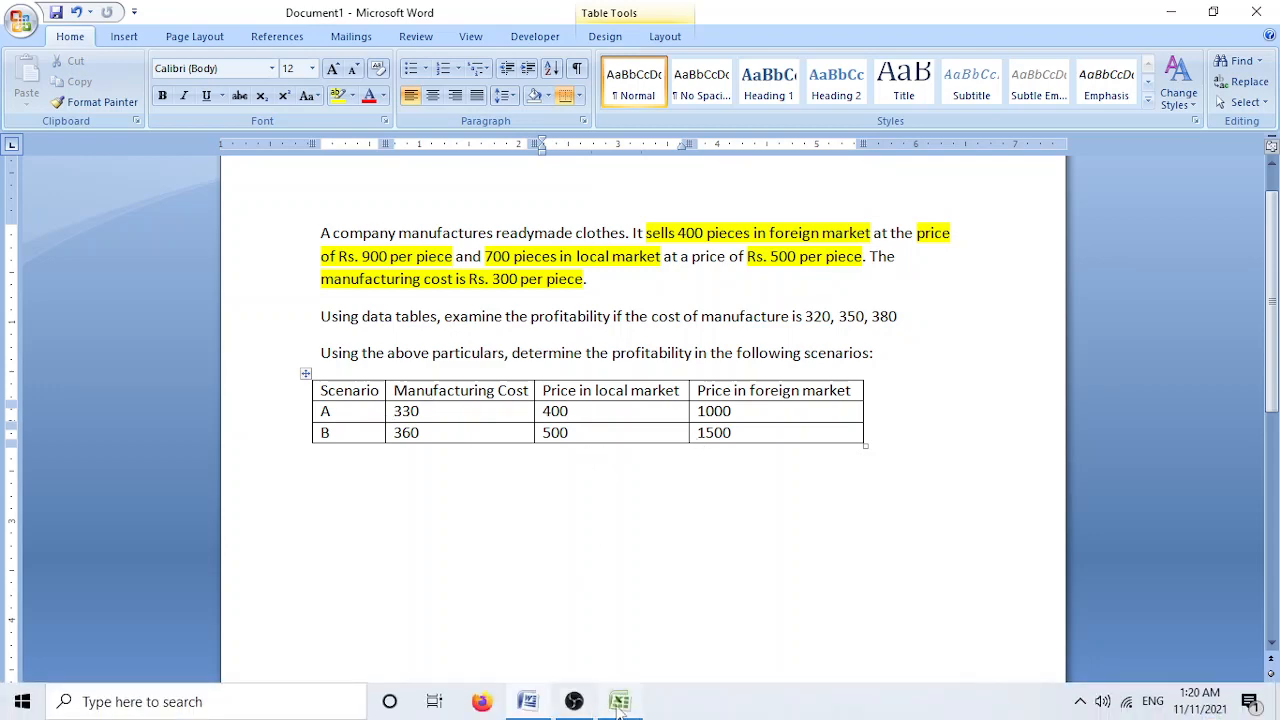
click(619, 705)
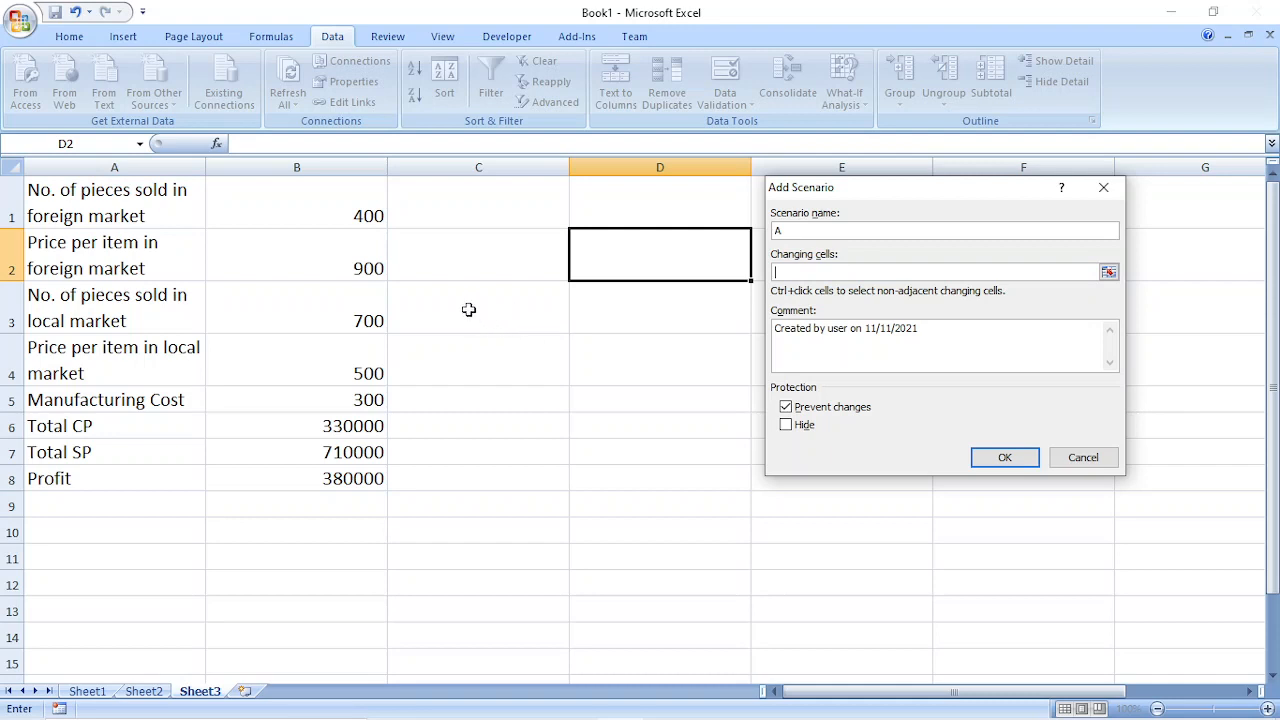
Step: Set scenario A's changing cells to B2, B4 and B5 and proceed to its scenario values
click(337, 255)
ctrl+click(350, 366)
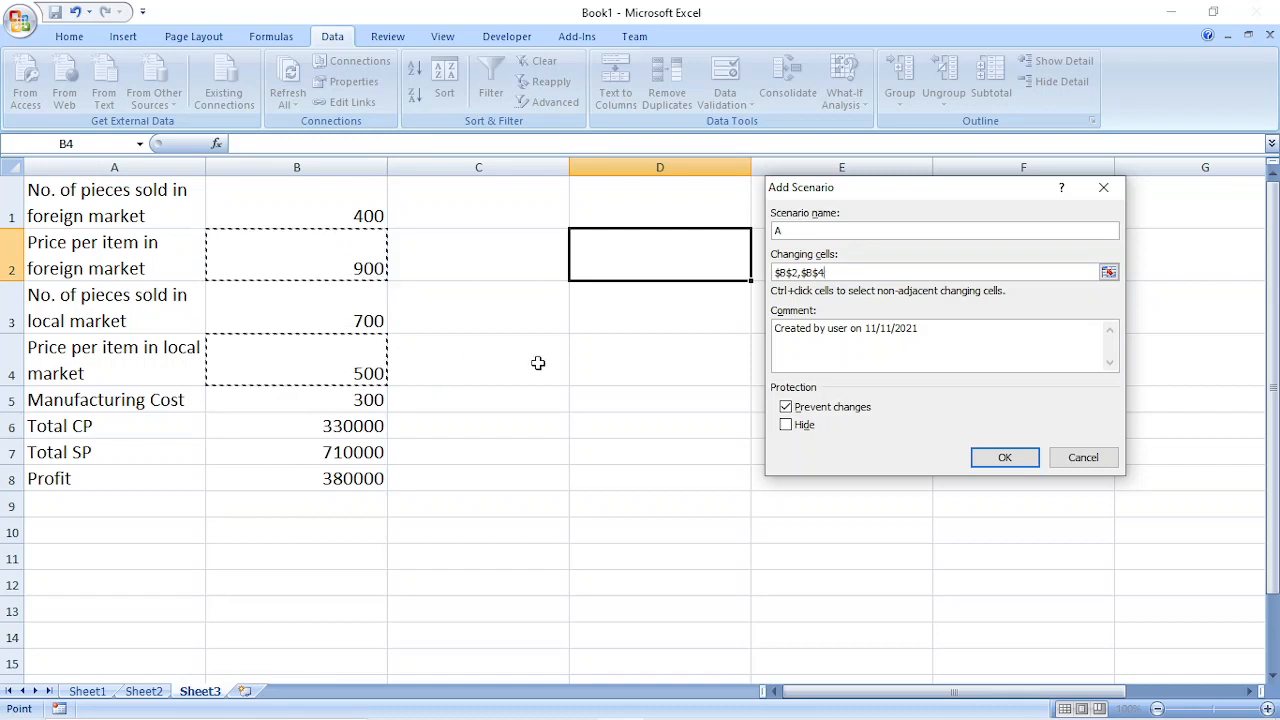
ctrl+click(336, 405)
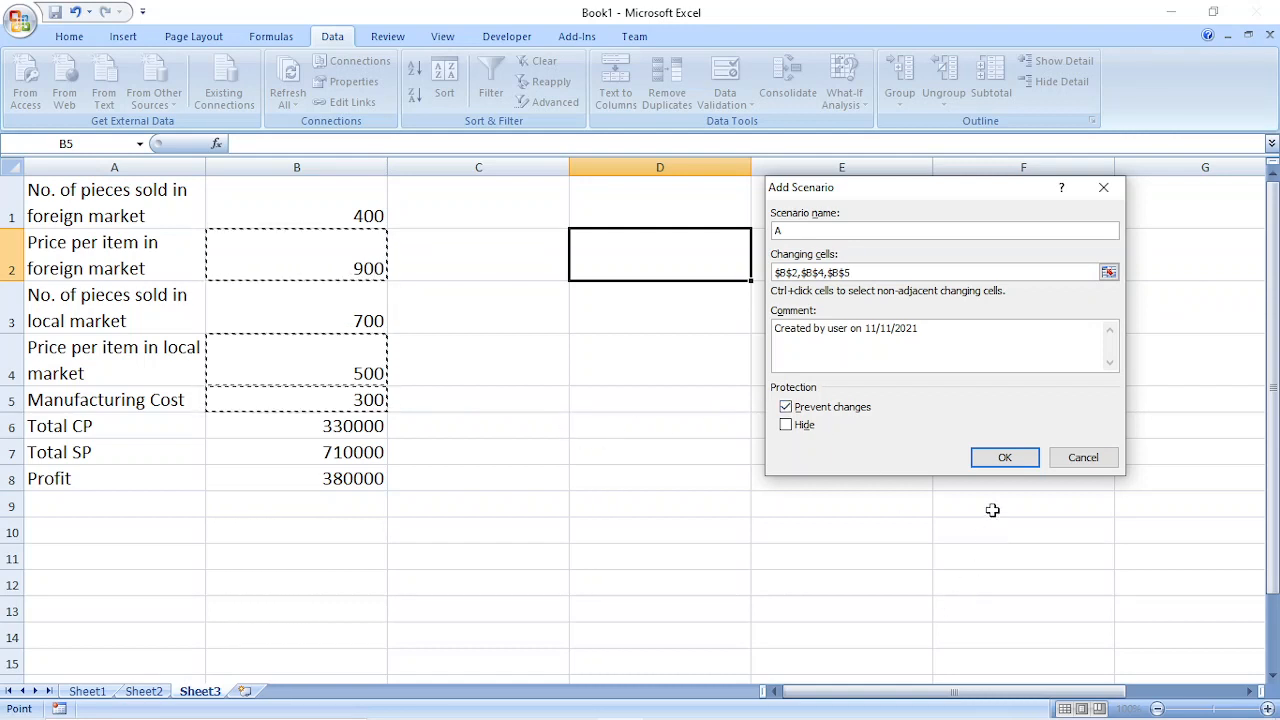
click(1005, 457)
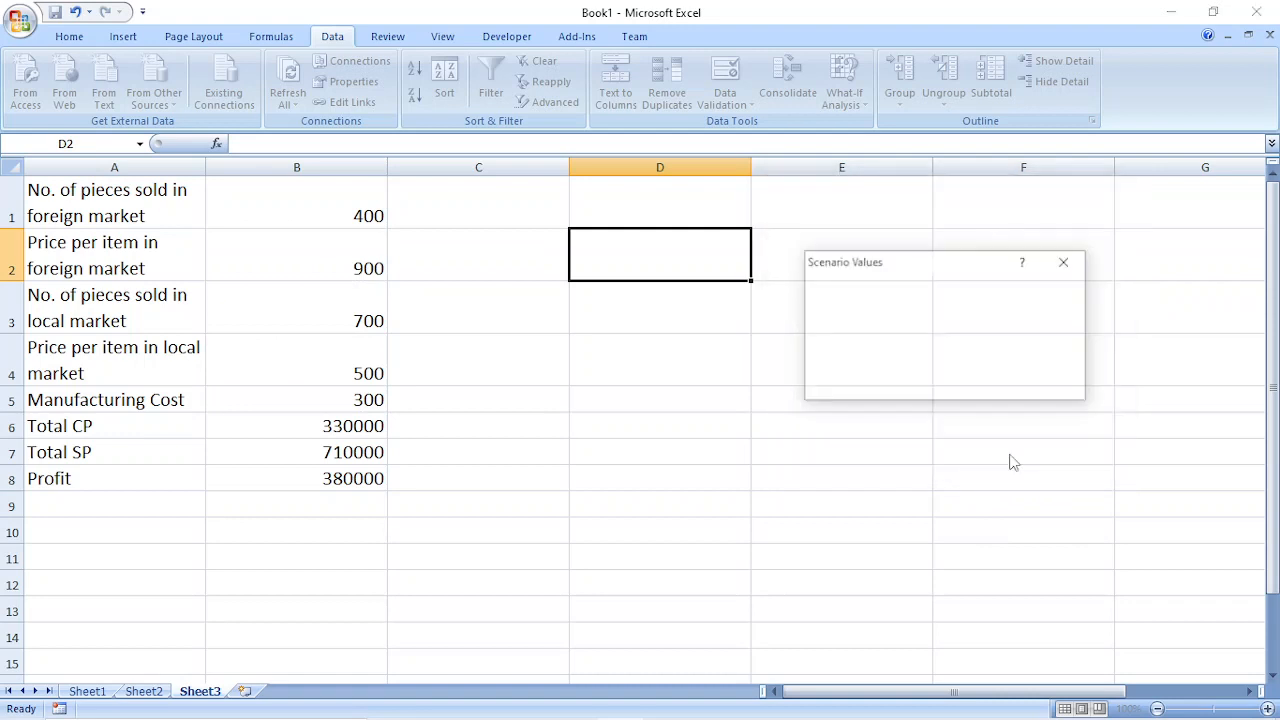
Step: Look up scenario A's manufacturing cost in the Word document and set its B5 value to 330 in Excel
click(936, 305)
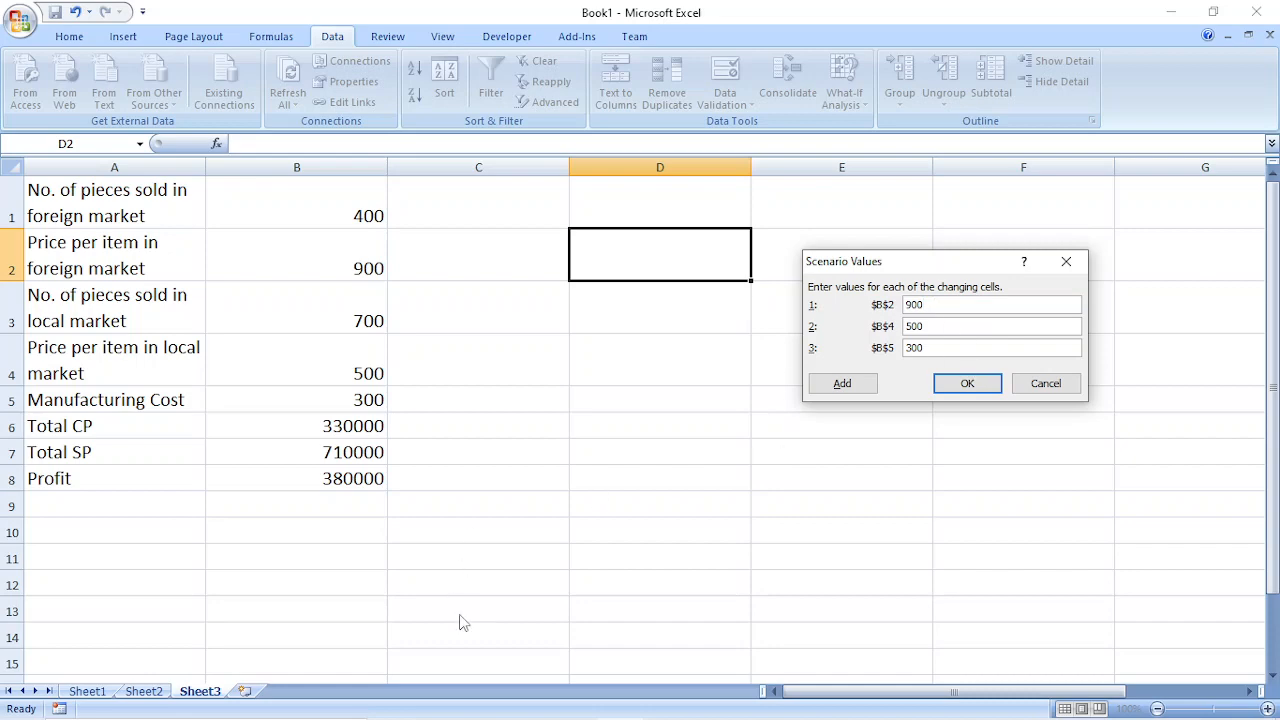
mouse_move(560, 718)
click(527, 701)
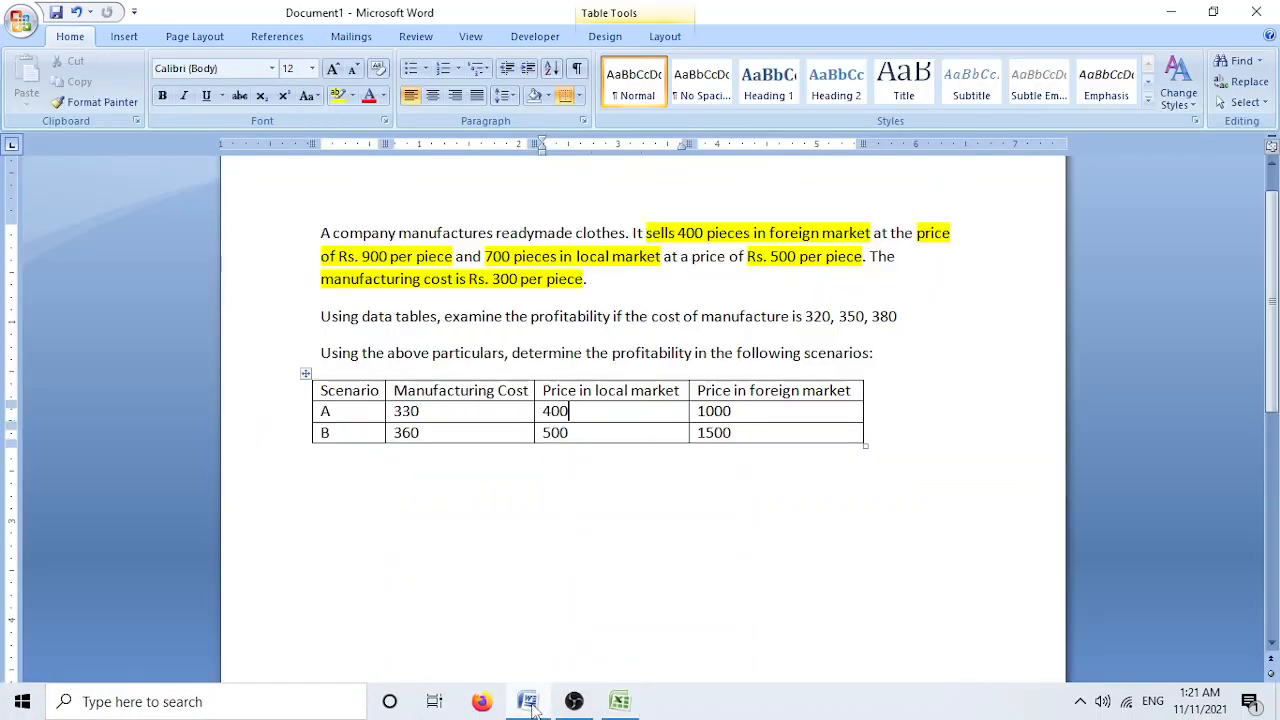
click(458, 410)
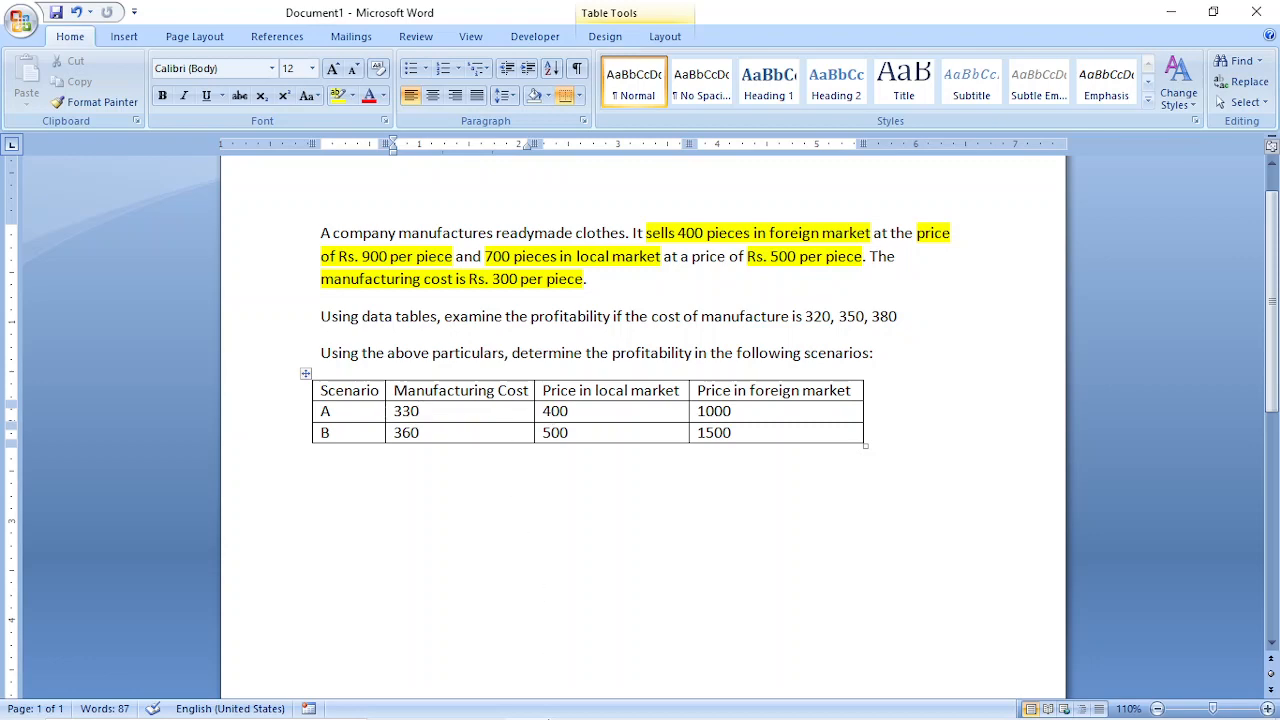
click(598, 710)
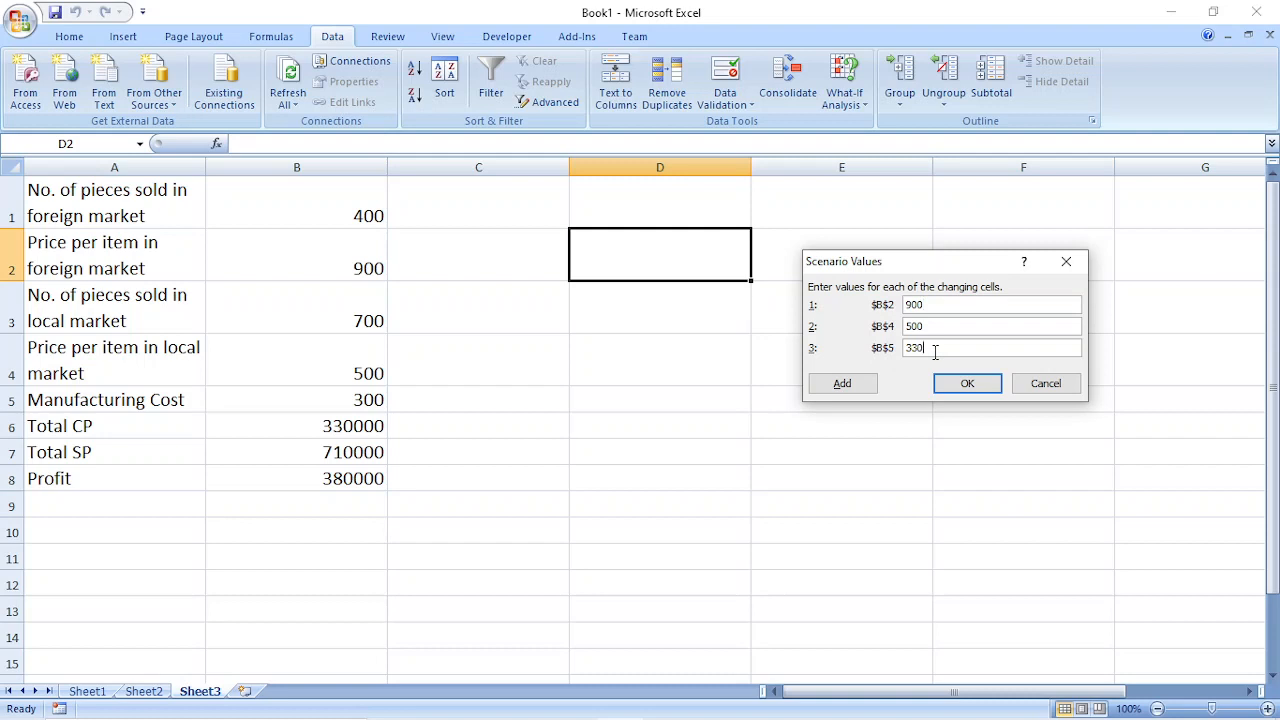
Step: Look up scenario A's local-market price in the Word document and set its B4 value to 400 in Excel
mouse_move(575, 710)
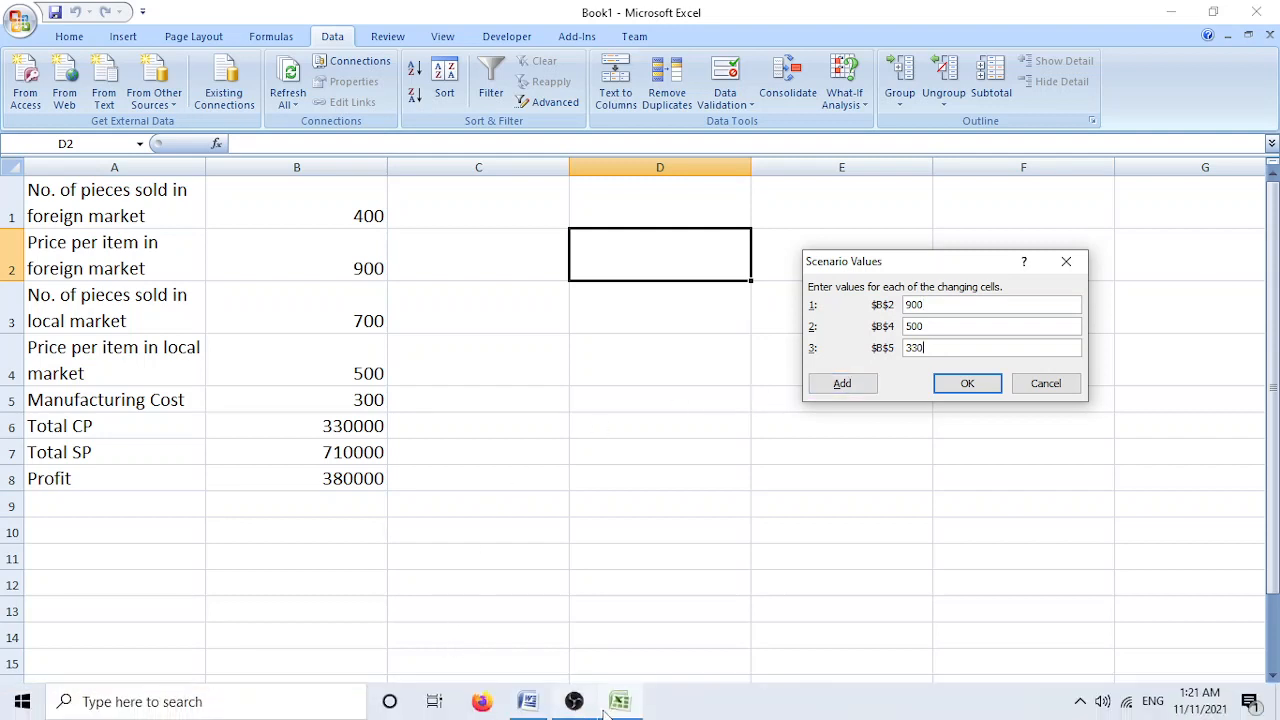
click(527, 701)
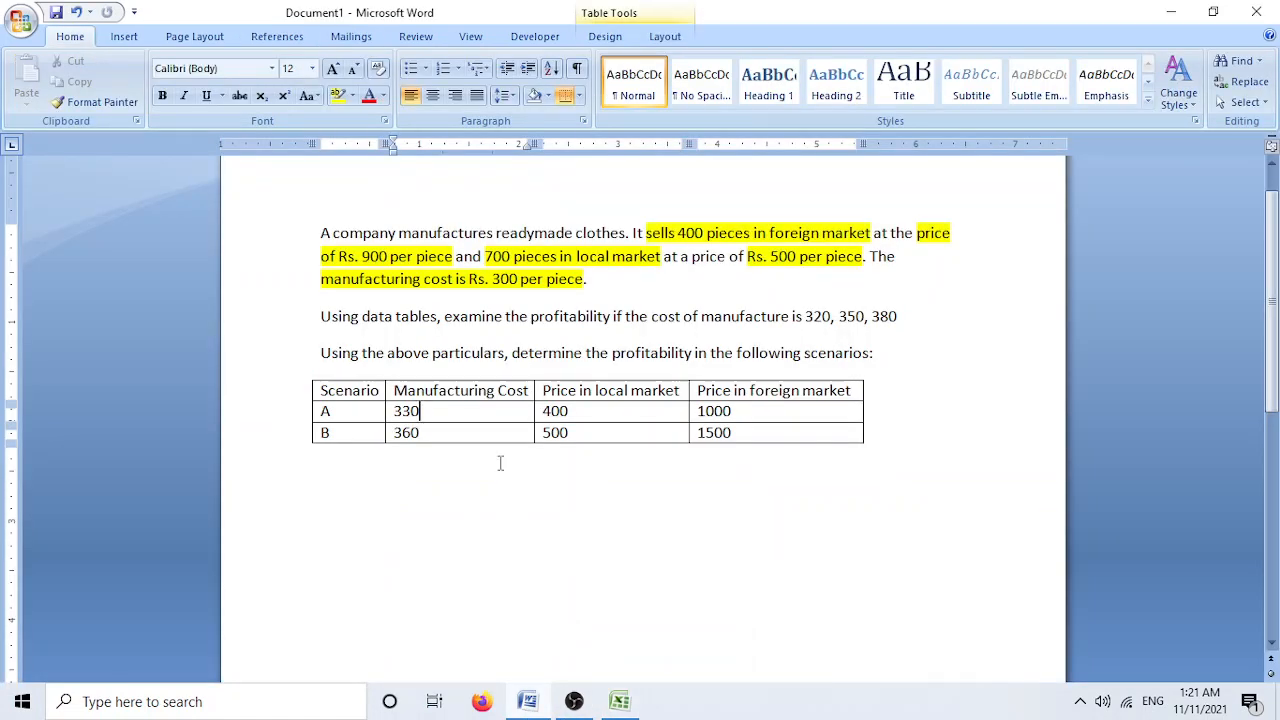
click(610, 412)
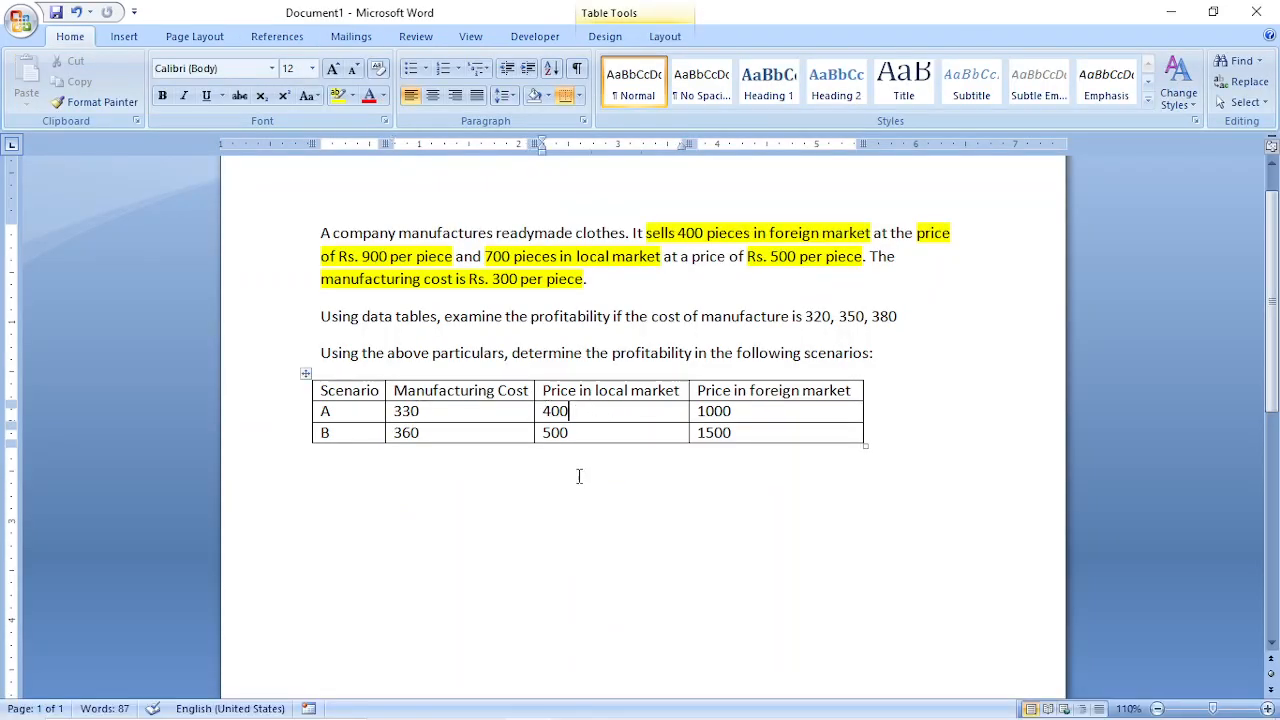
mouse_move(556, 712)
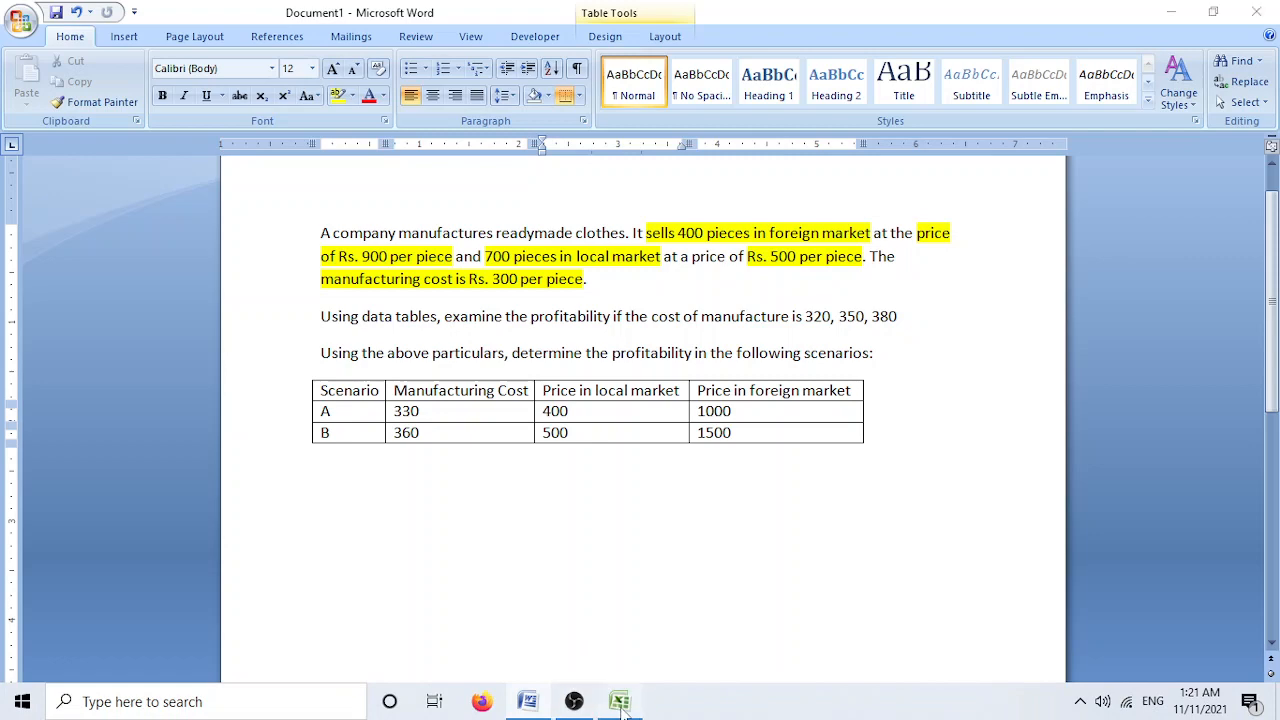
click(620, 701)
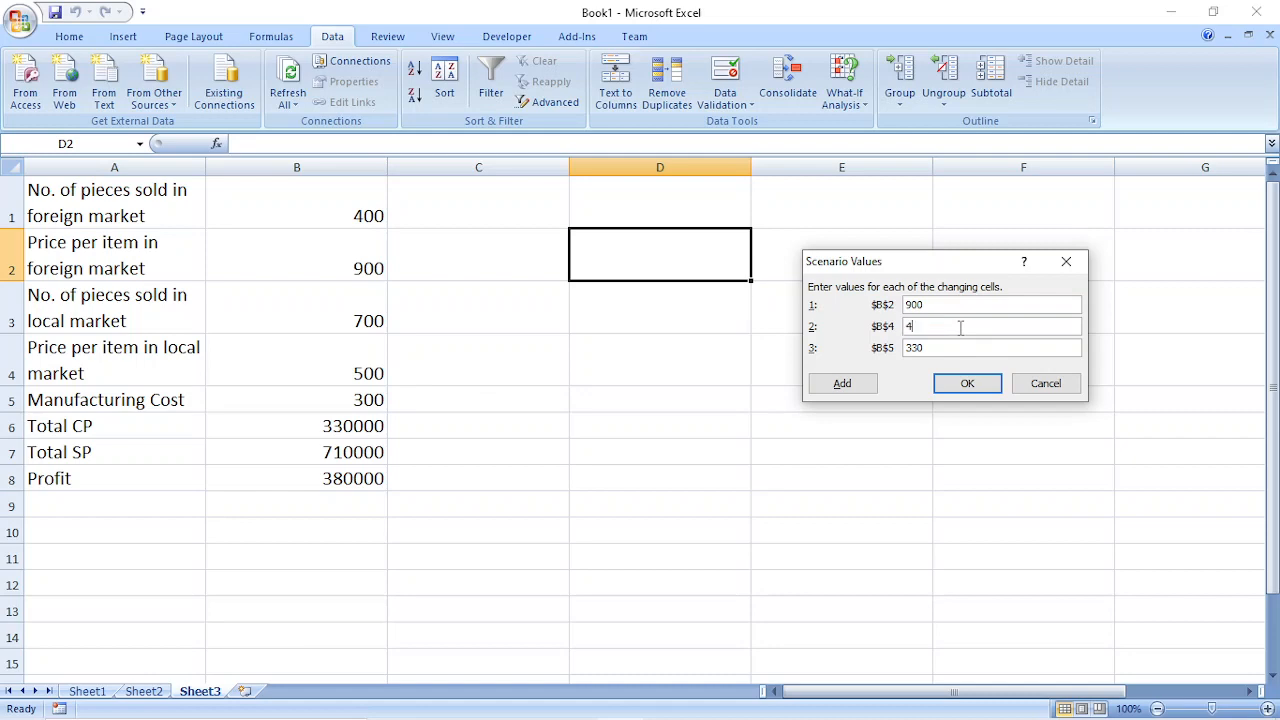
Step: Set scenario A's B2 value to 1000 from the Word document's foreign-market price, and recheck the scenario A row there
click(527, 701)
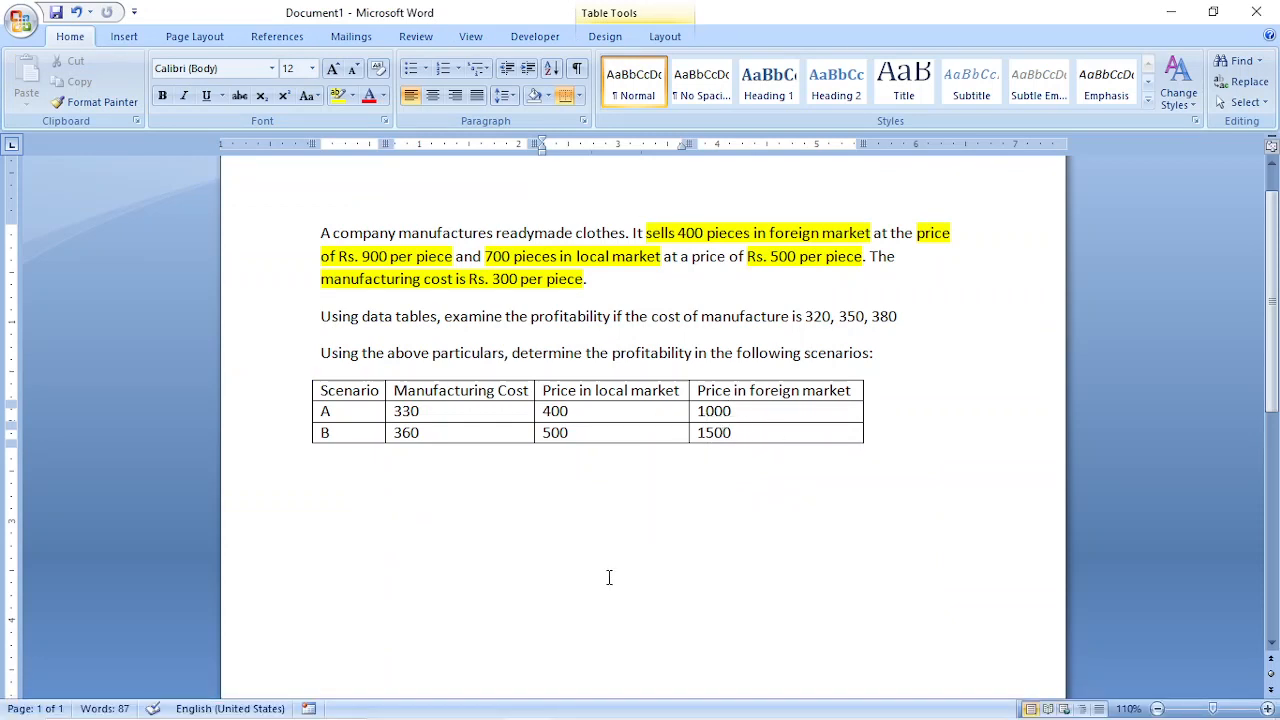
mouse_move(554, 712)
click(631, 706)
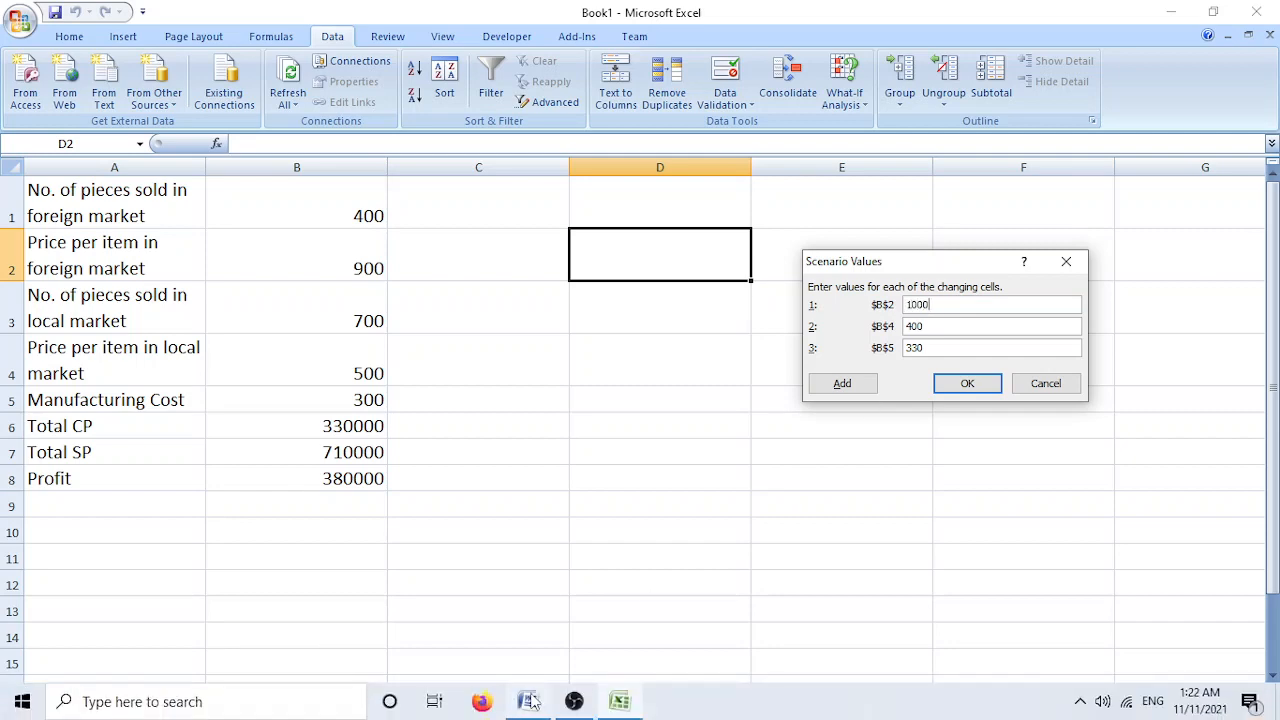
click(528, 701)
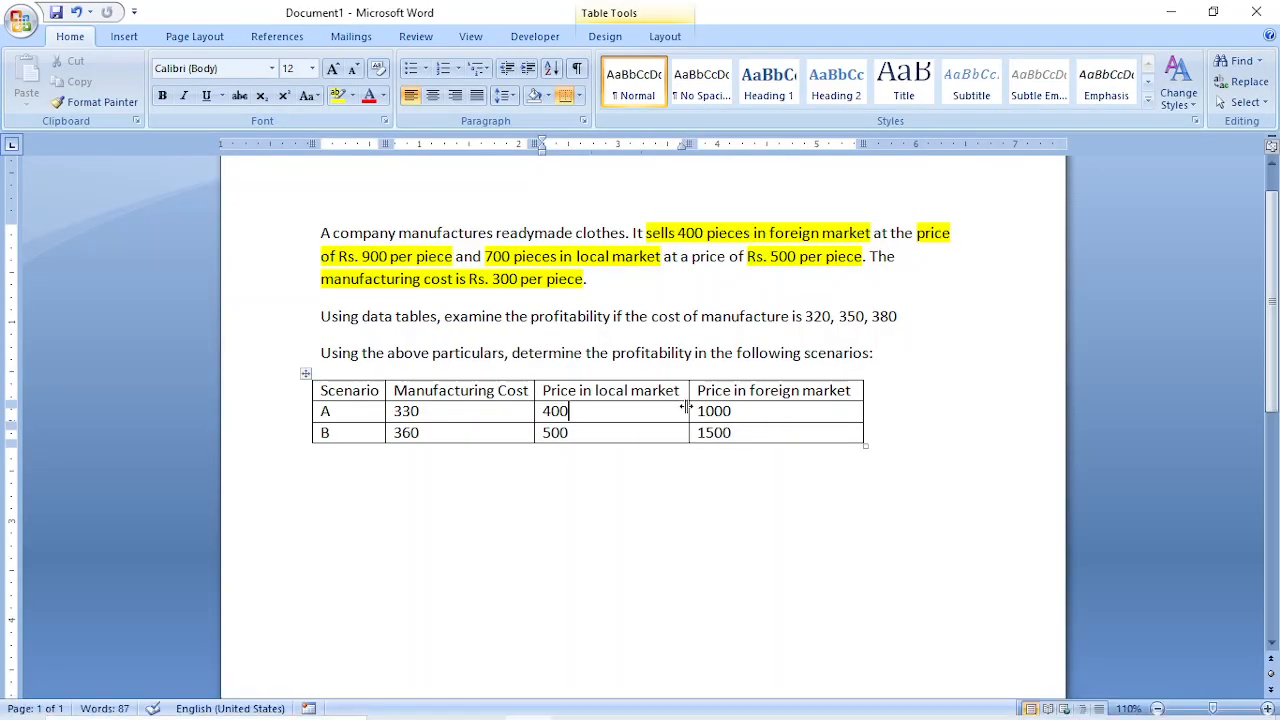
click(613, 414)
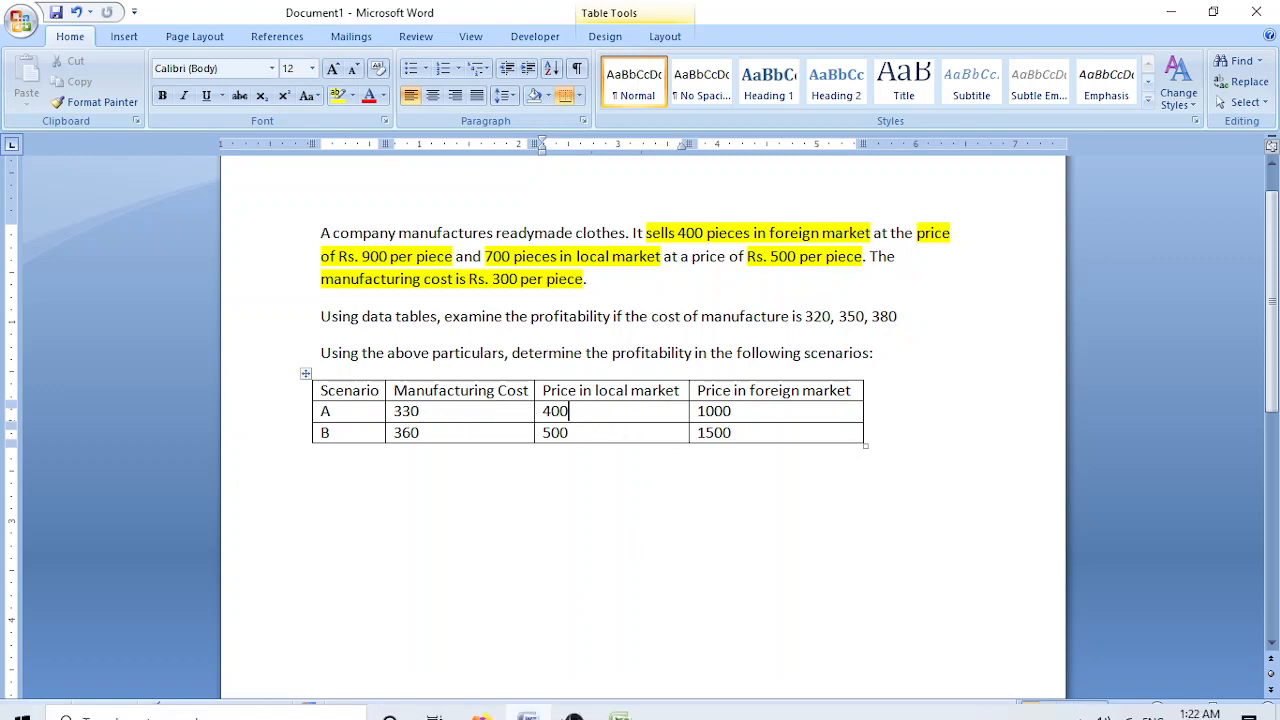
click(620, 701)
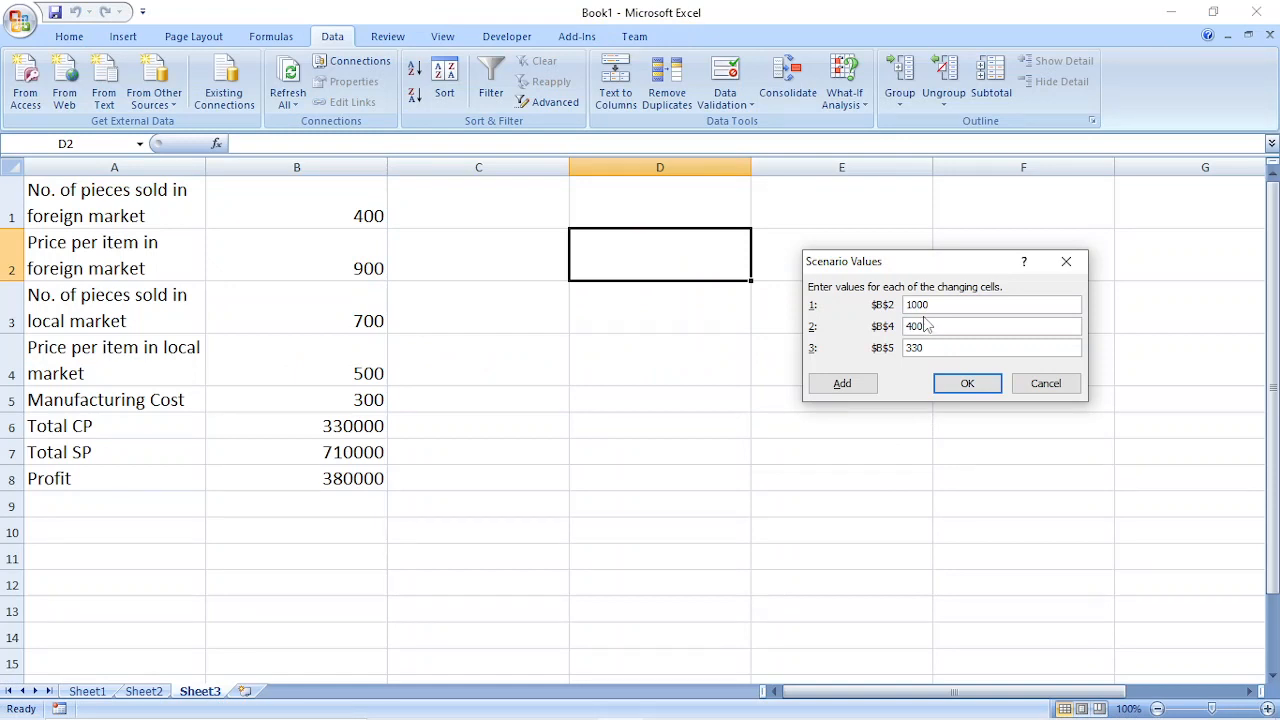
Step: Add another scenario named B after checking its row in the Word document, and proceed to its values for B2, B4 and B5
click(842, 385)
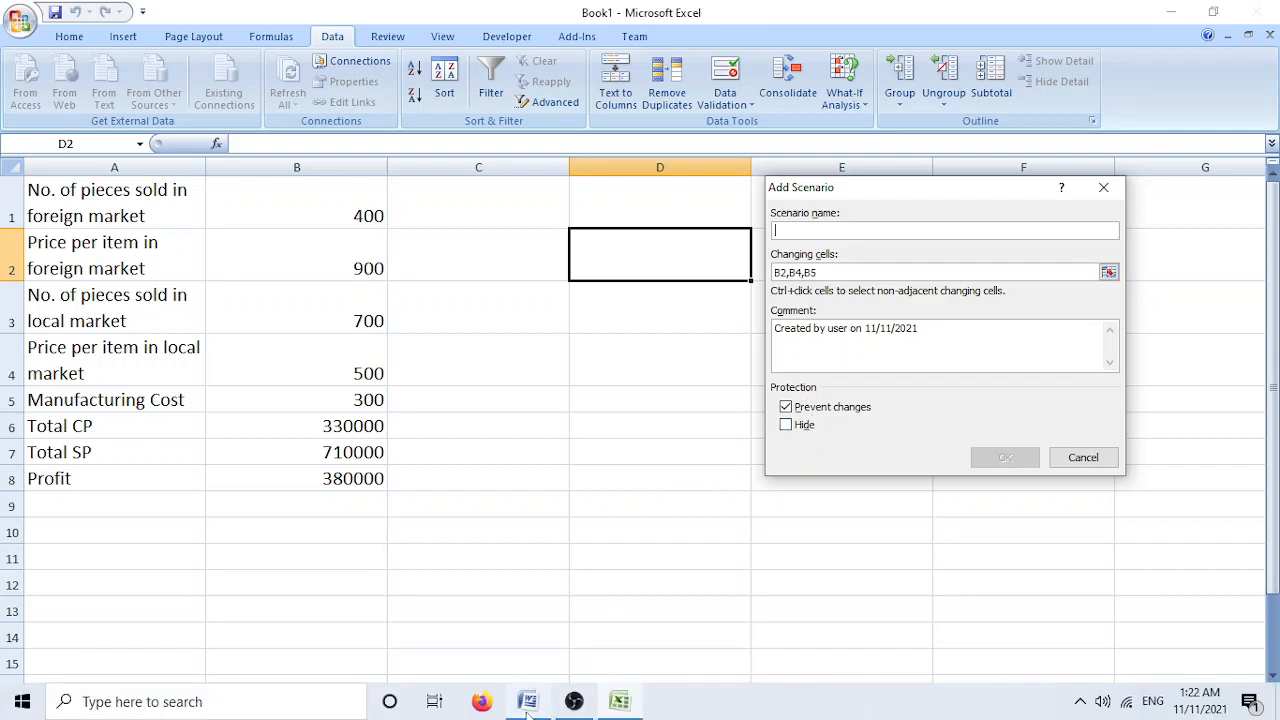
click(527, 700)
click(277, 436)
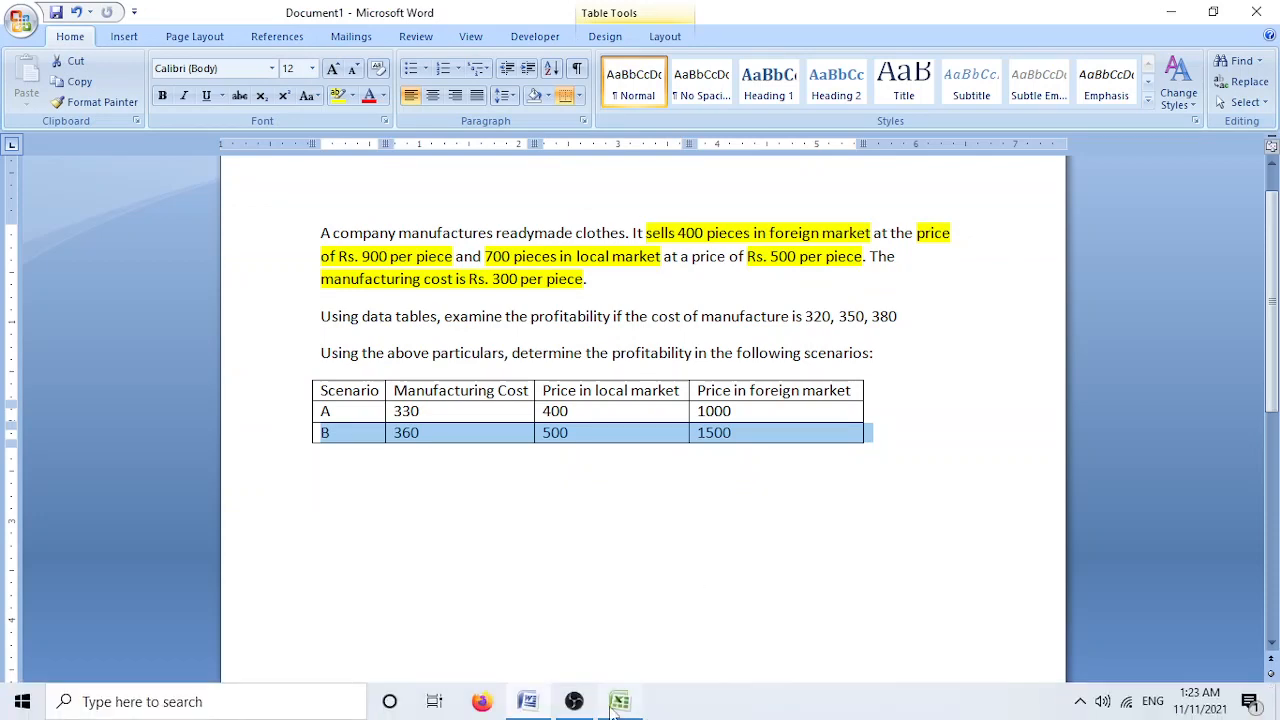
click(618, 702)
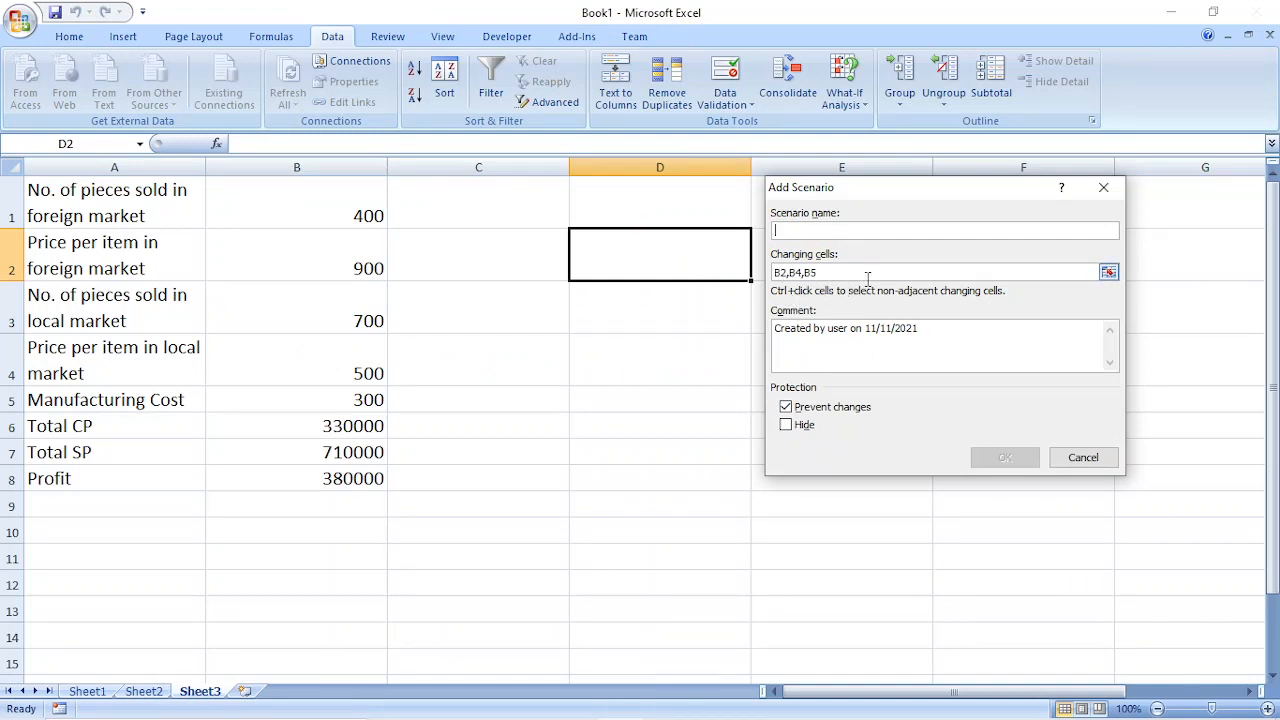
text(B)
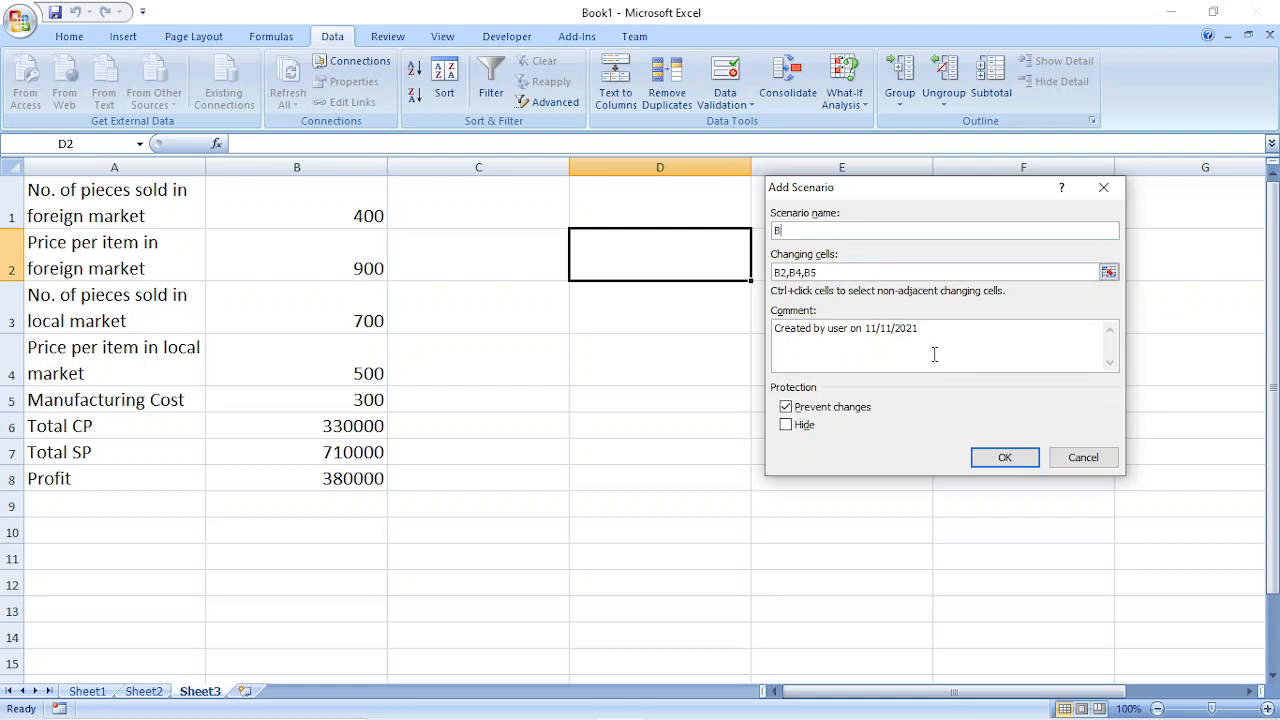
click(1005, 458)
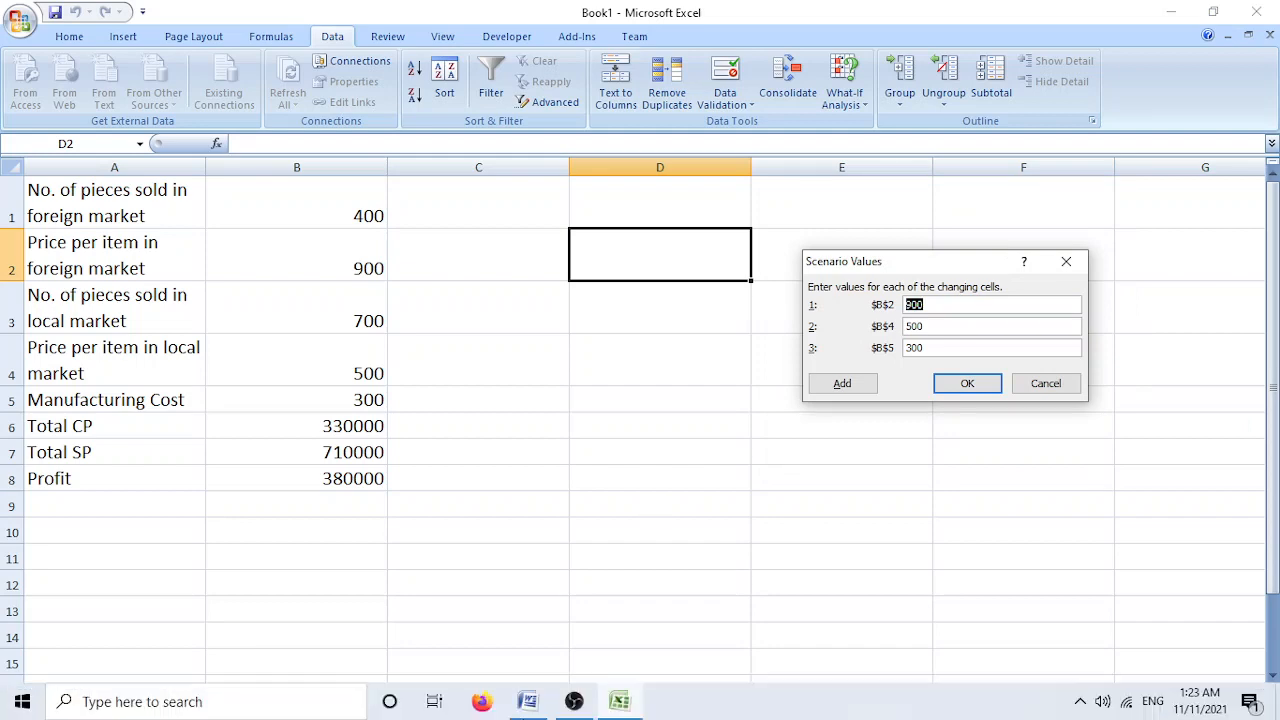
Step: Look up scenario B's manufacturing cost in the Word document and set its B5 value to 360 in Excel
click(531, 704)
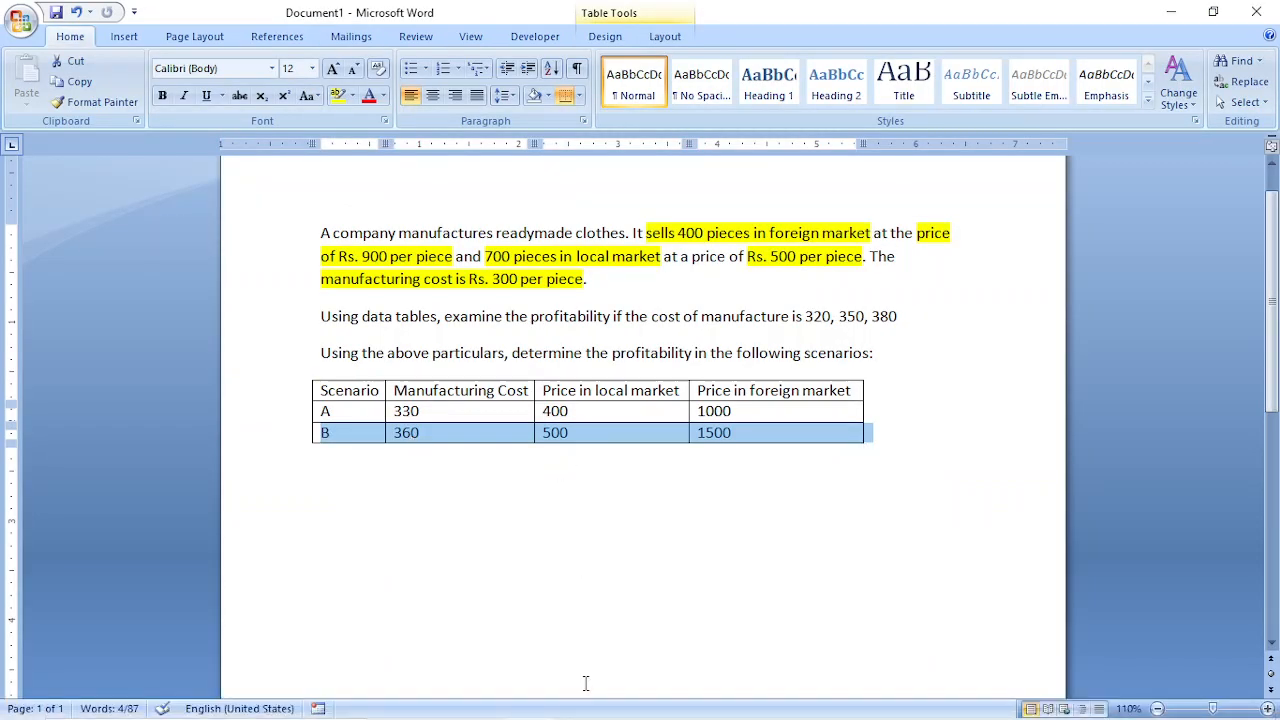
click(620, 703)
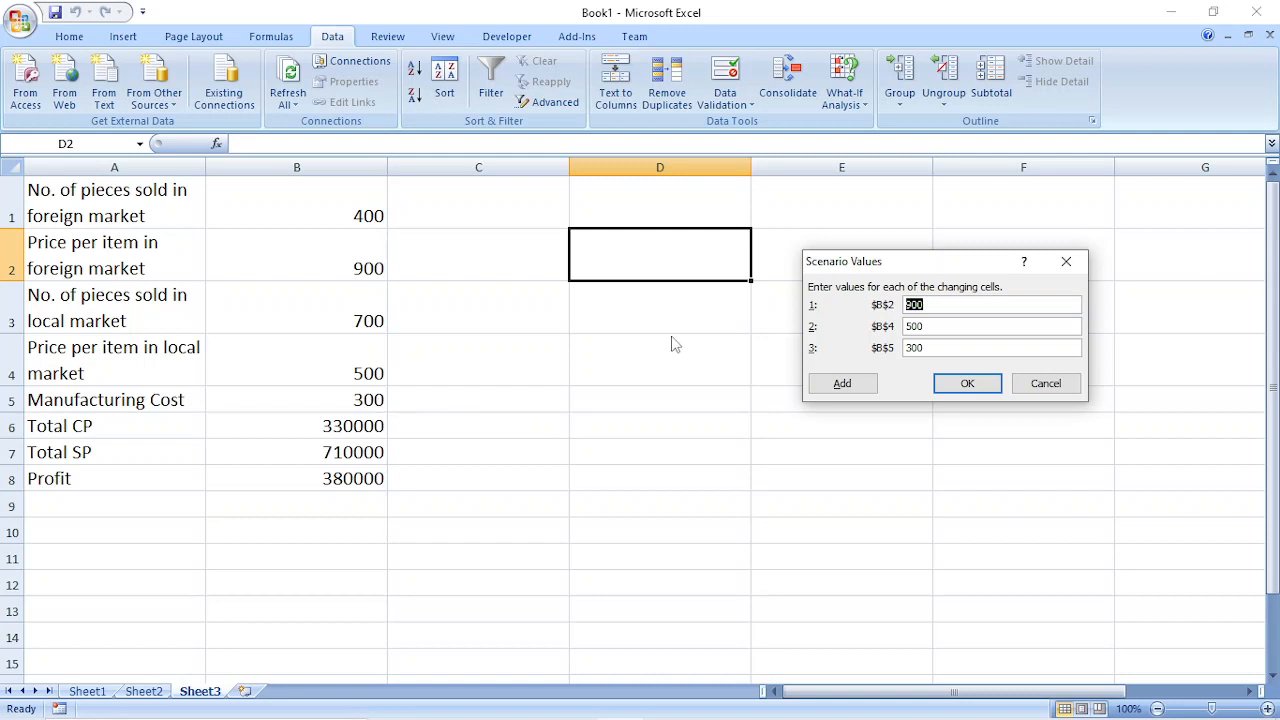
click(932, 348)
click(531, 710)
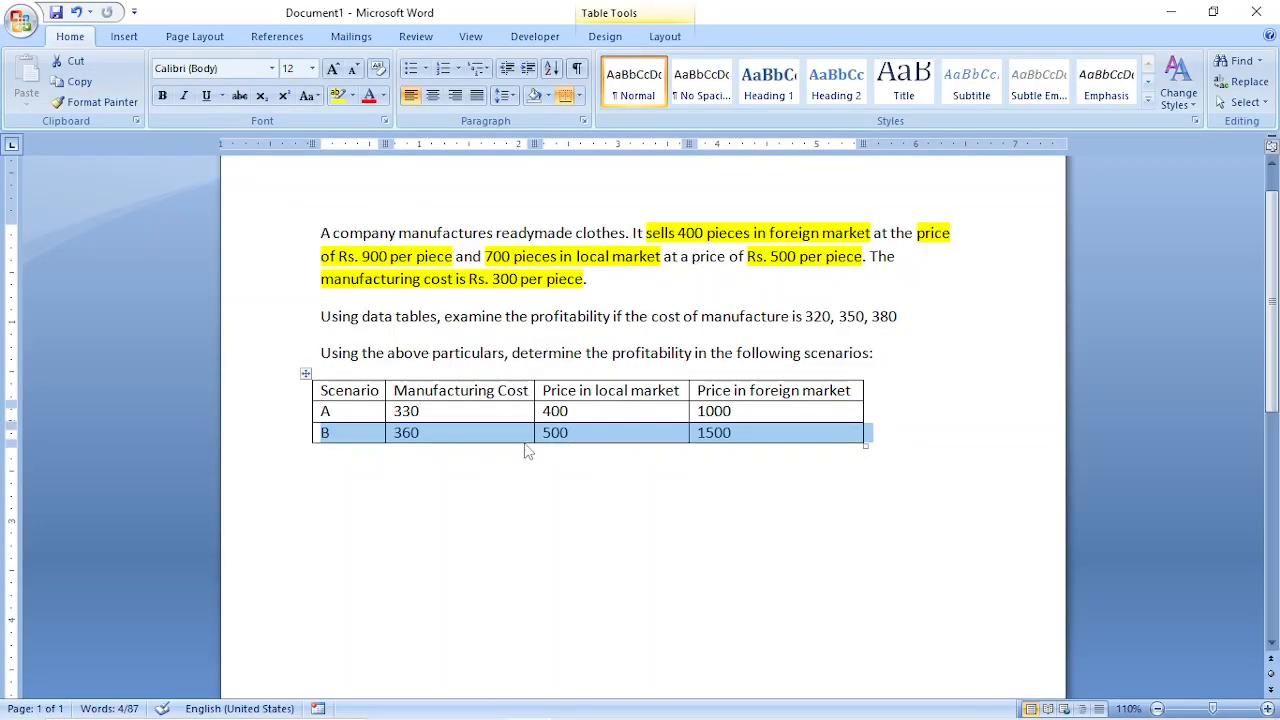
click(620, 701)
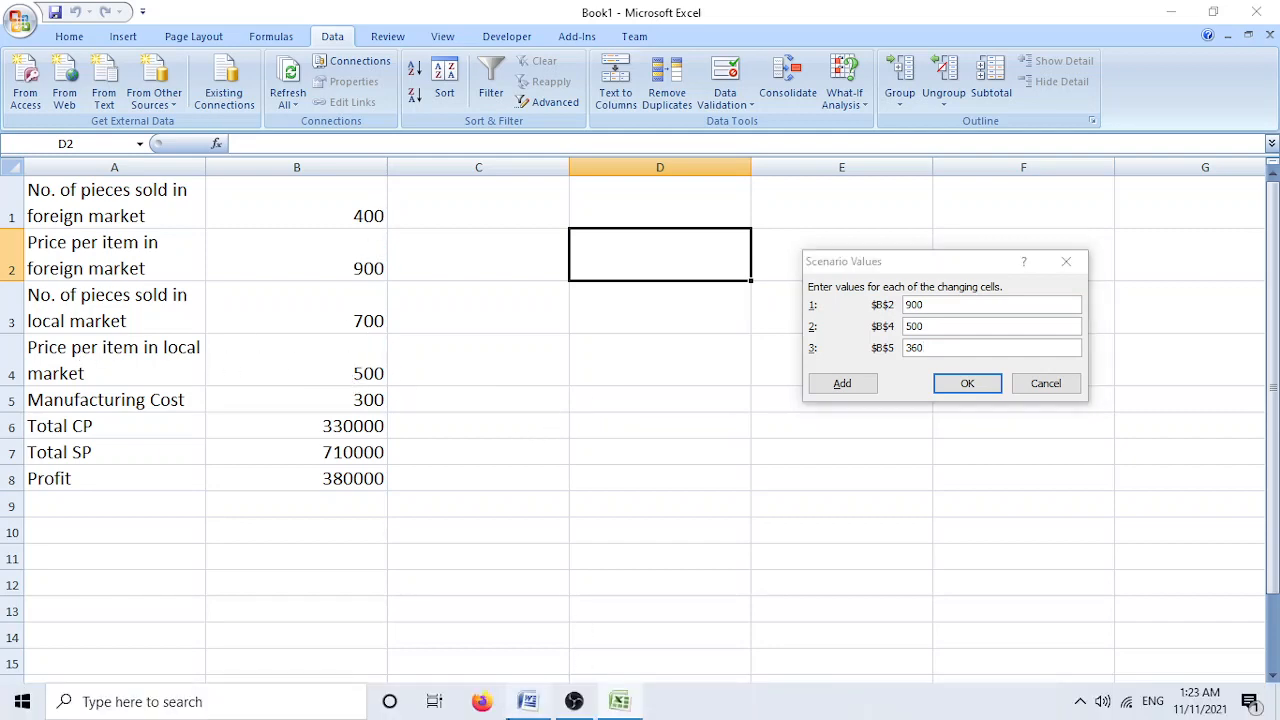
Step: Check scenario B's two market prices in the Word document, set its B2 value to 1500 and save the scenario
click(527, 705)
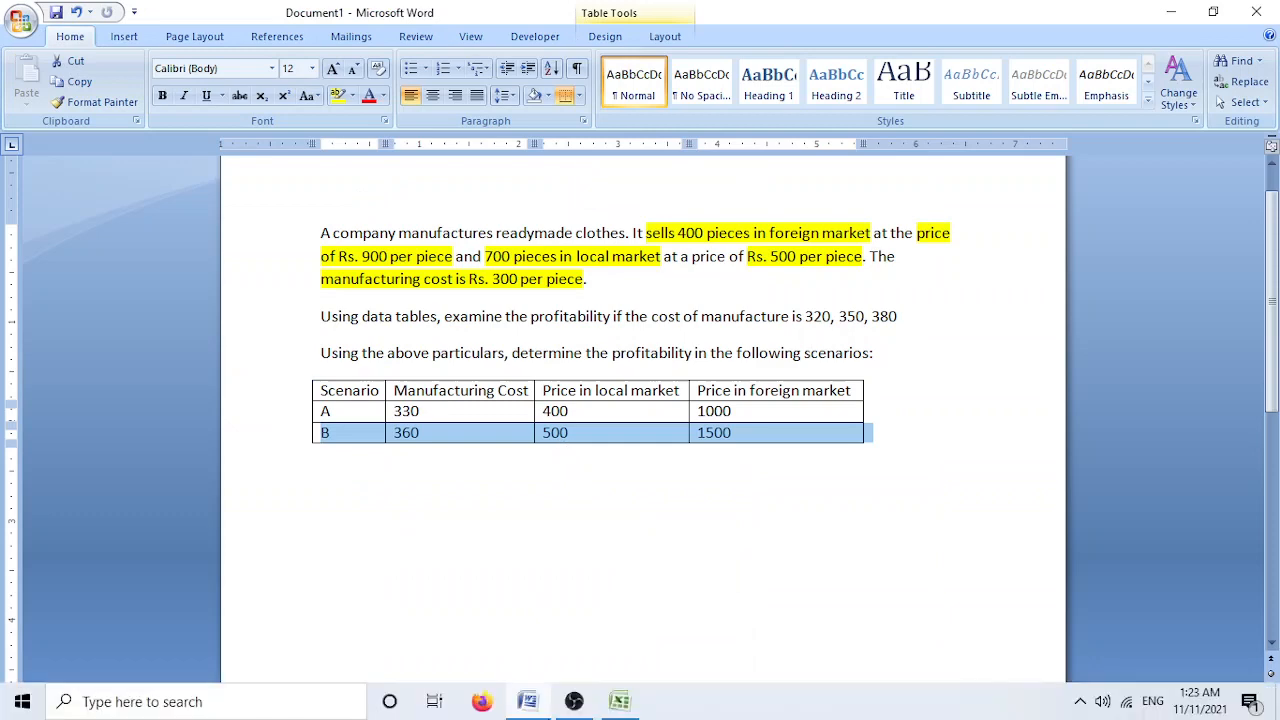
click(614, 706)
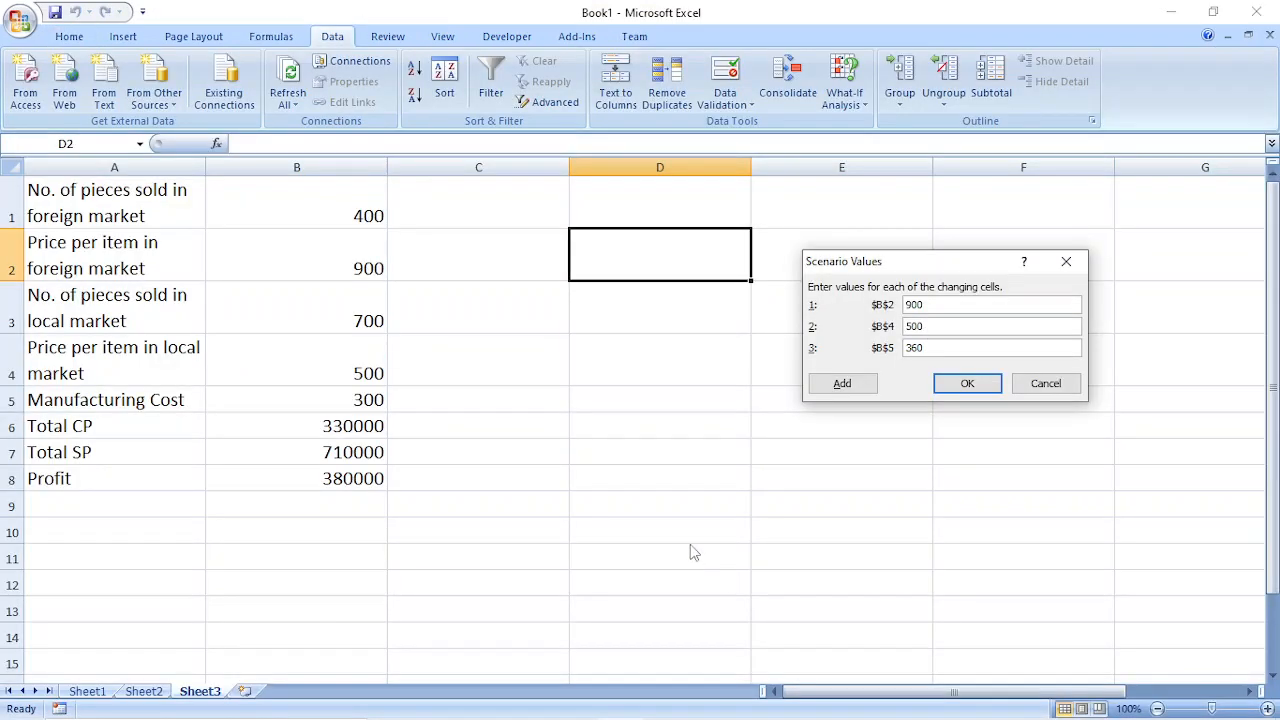
click(527, 705)
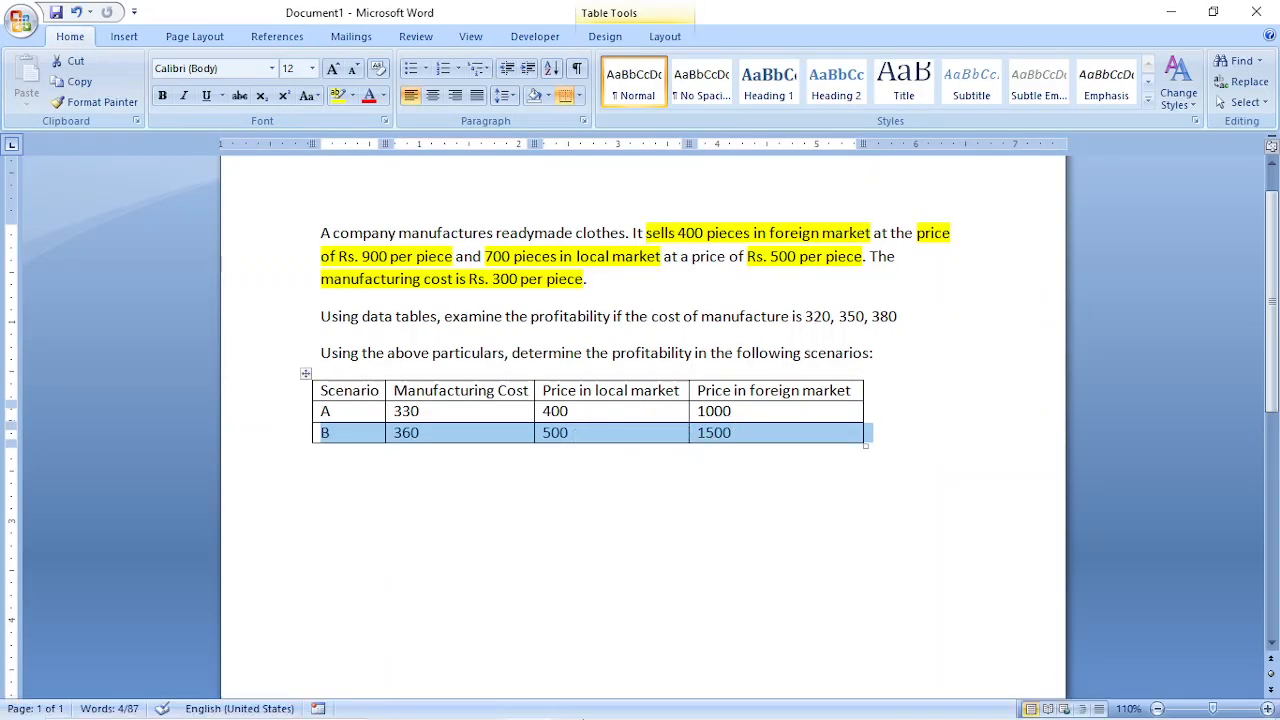
mouse_move(583, 718)
click(619, 701)
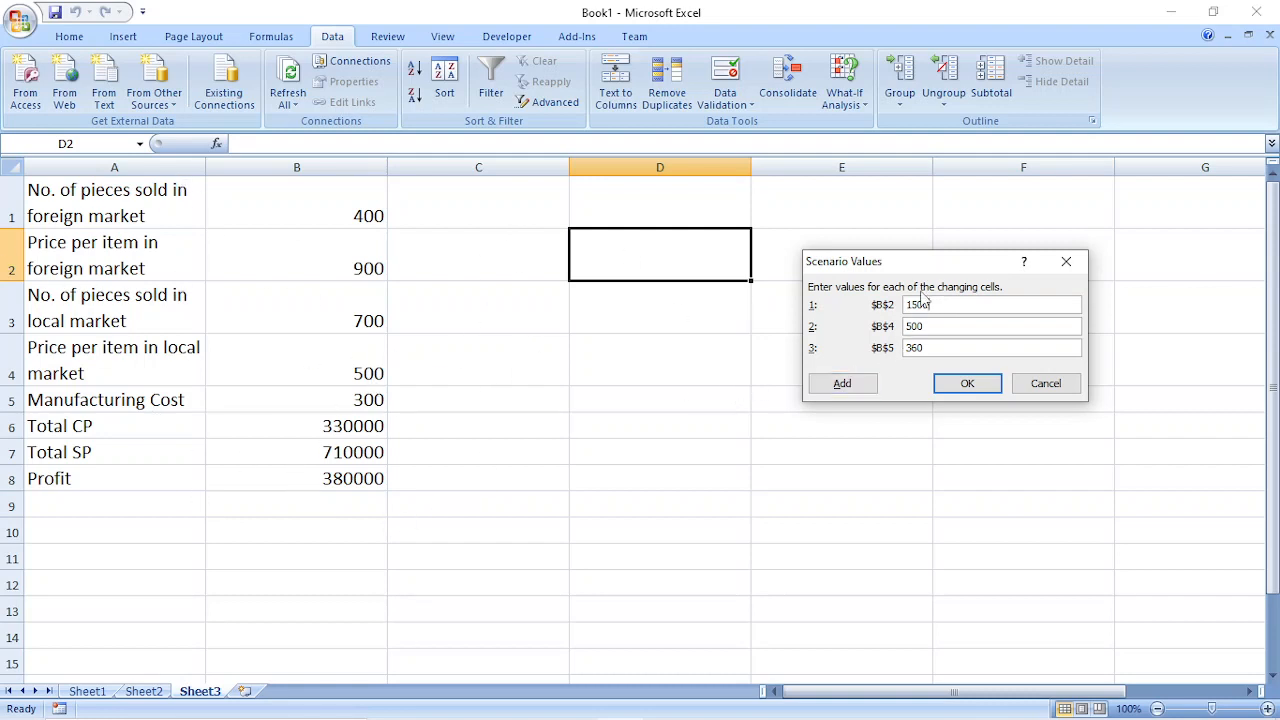
click(970, 387)
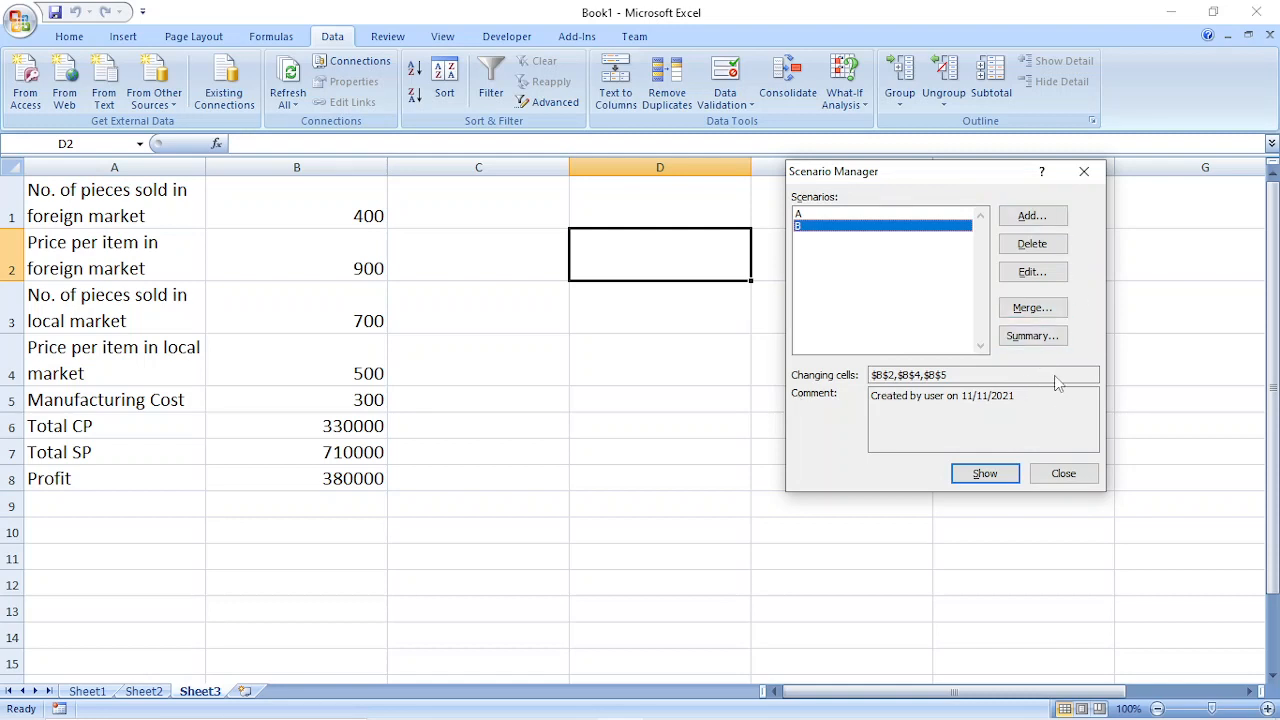
Step: Generate a scenario summary report for scenarios A and B with the profit cell B8 as the result cell
click(1042, 343)
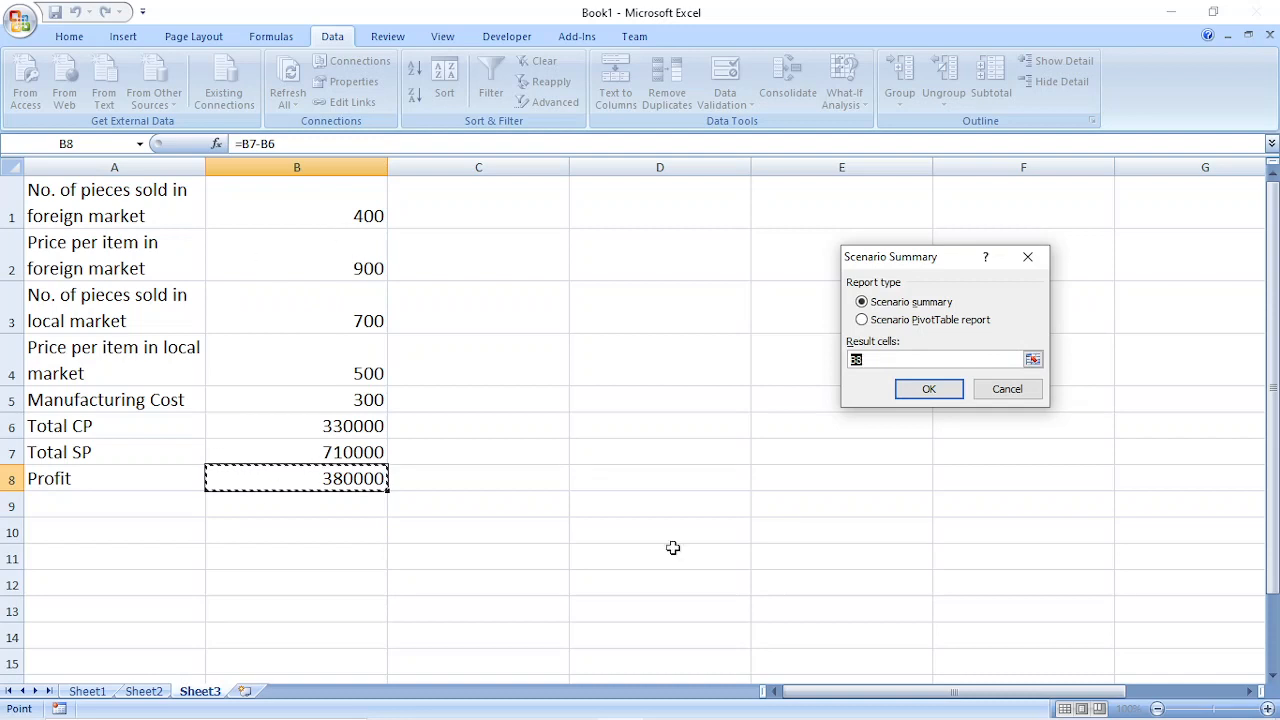
click(931, 389)
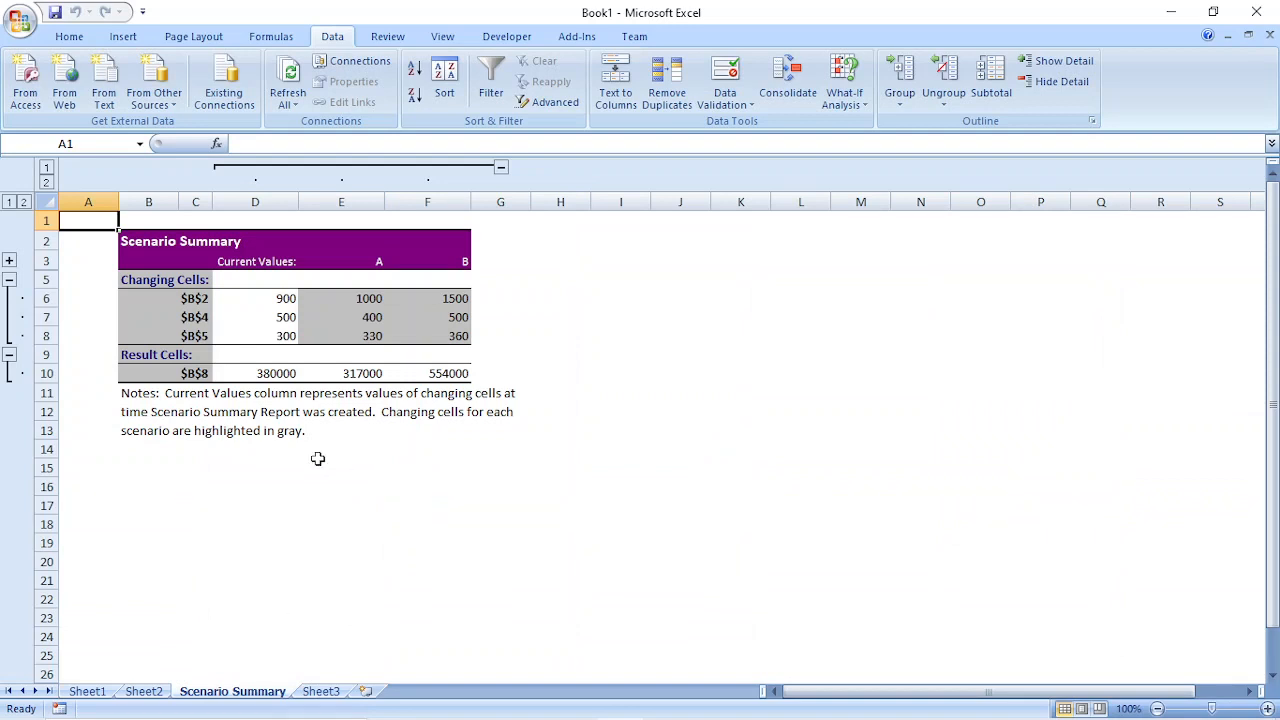
click(326, 254)
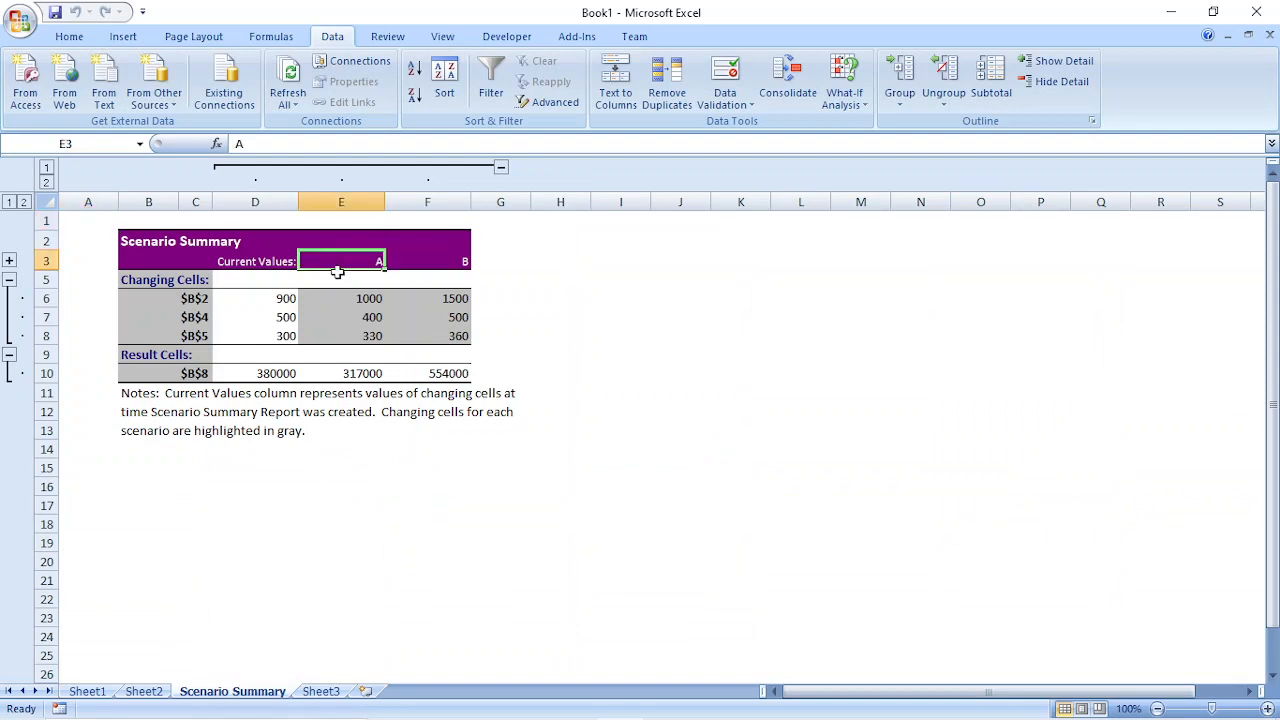
Step: Select the scenario summary report block and widen columns B through F
click(139, 240)
drag(139, 240, 500, 431)
drag(178, 202, 477, 252)
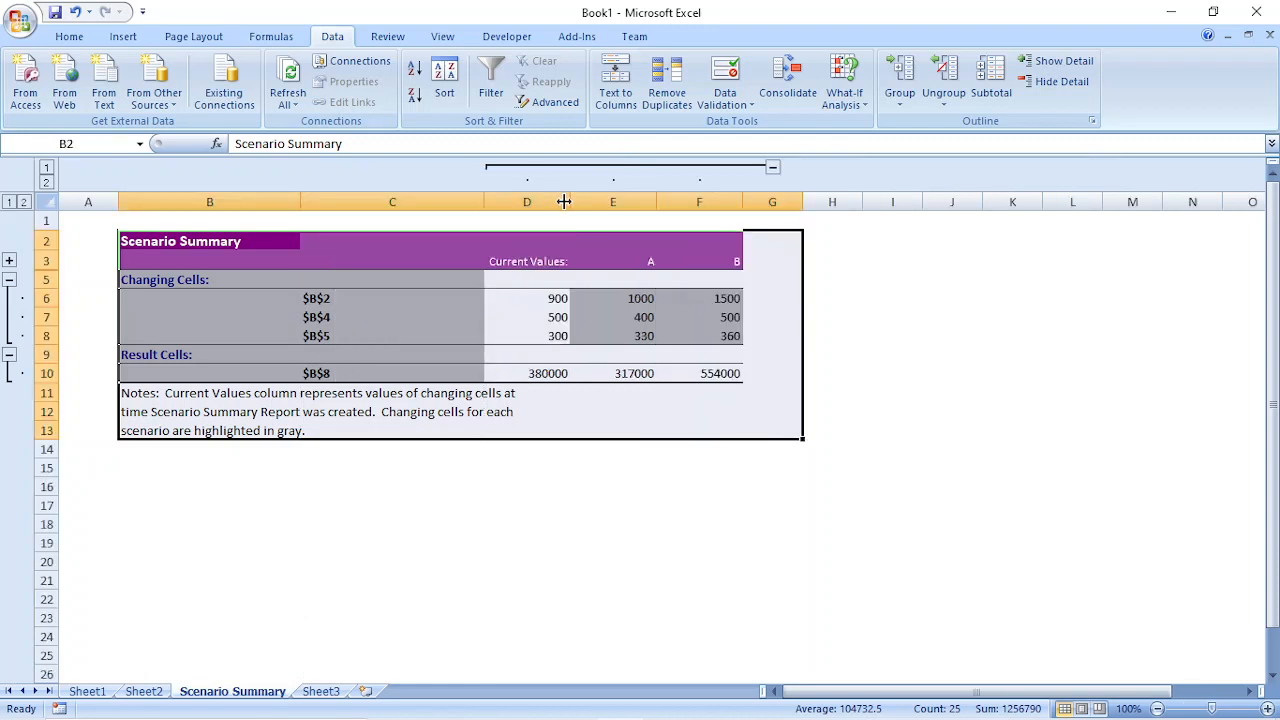
drag(570, 202, 642, 202)
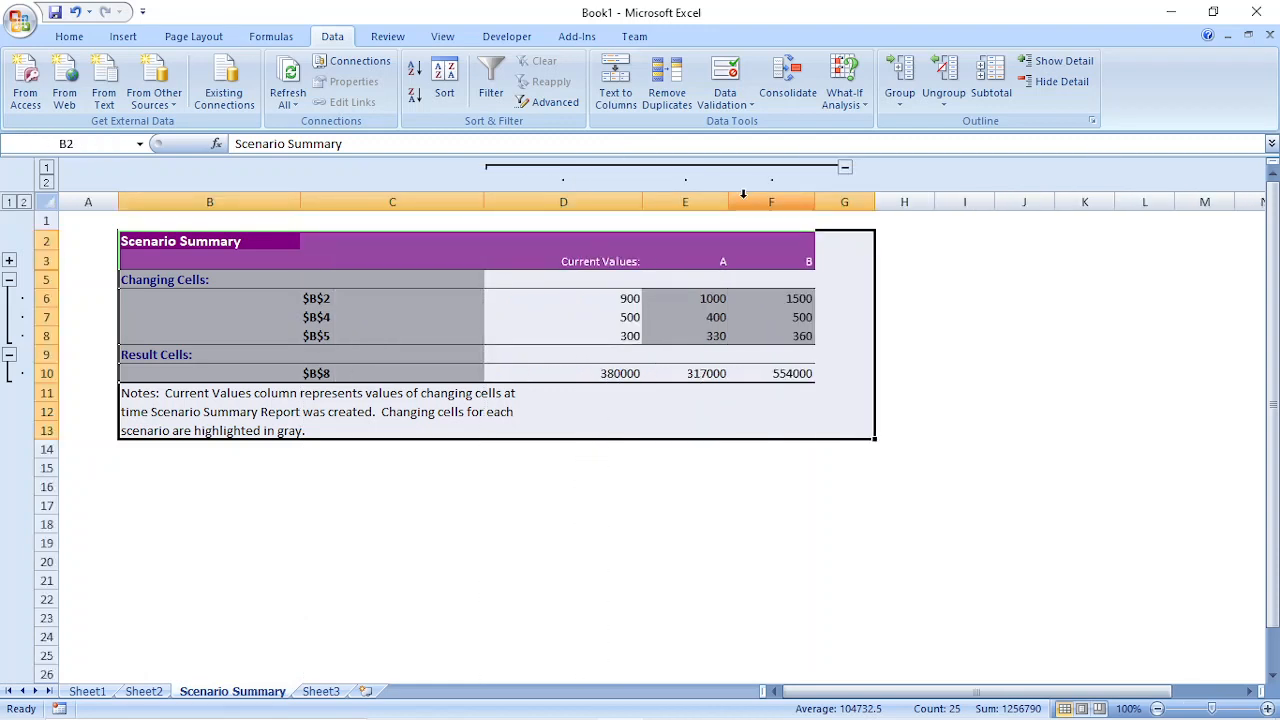
drag(730, 201, 796, 207)
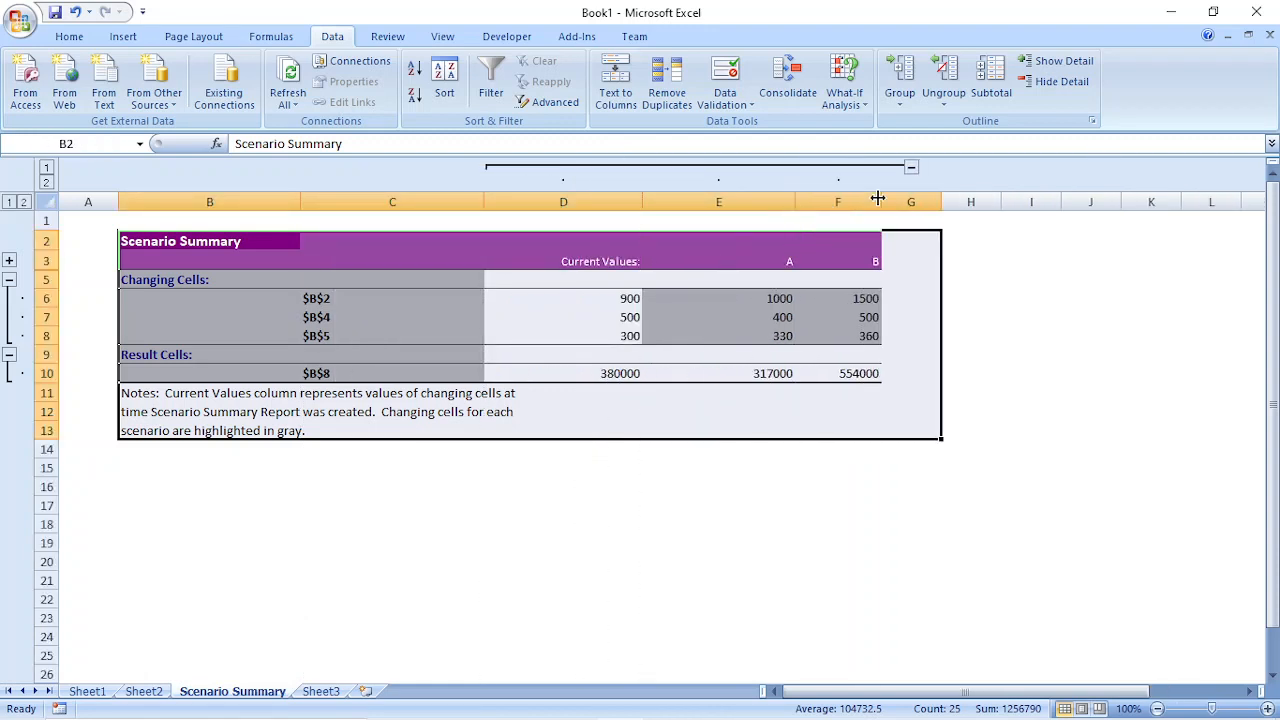
drag(877, 200, 974, 202)
click(577, 309)
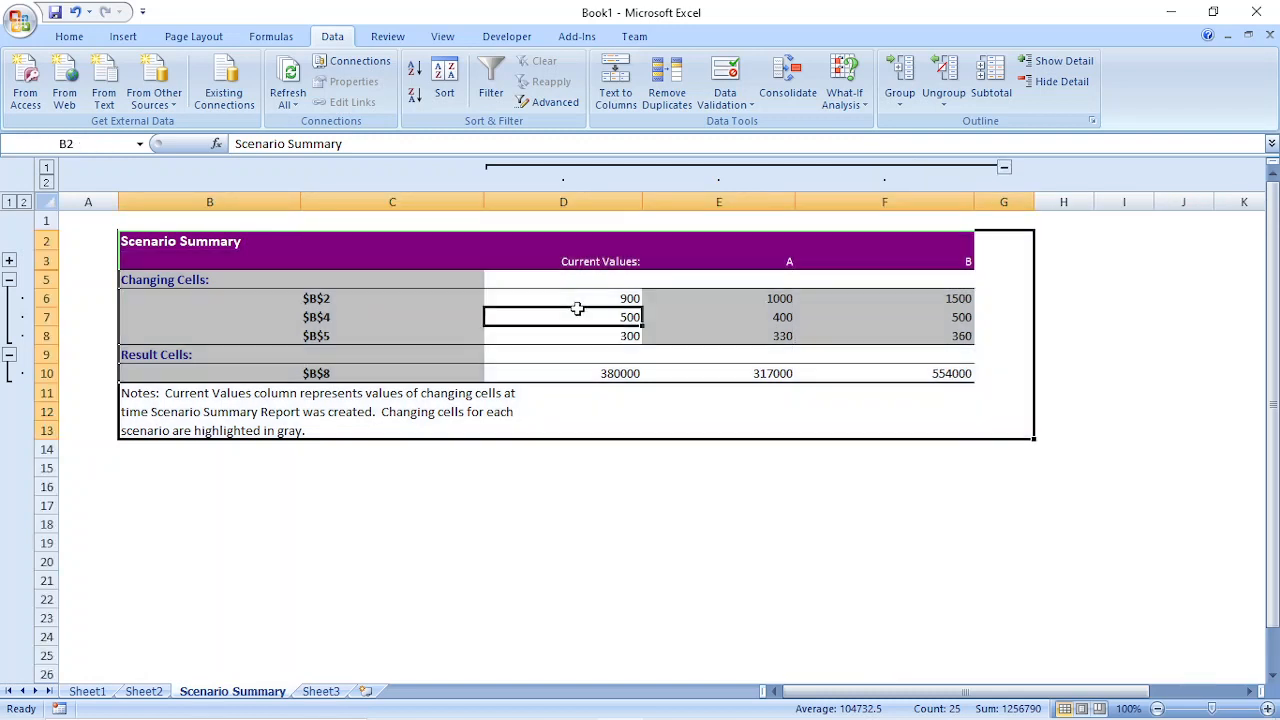
Step: Apply all borders to the scenario summary block B2:F14, and adjust its columns by widening C and slightly narrowing B
mouse_move(169, 240)
mouse_down()
mouse_move(938, 416)
mouse_move(936, 450)
mouse_up()
click(60, 38)
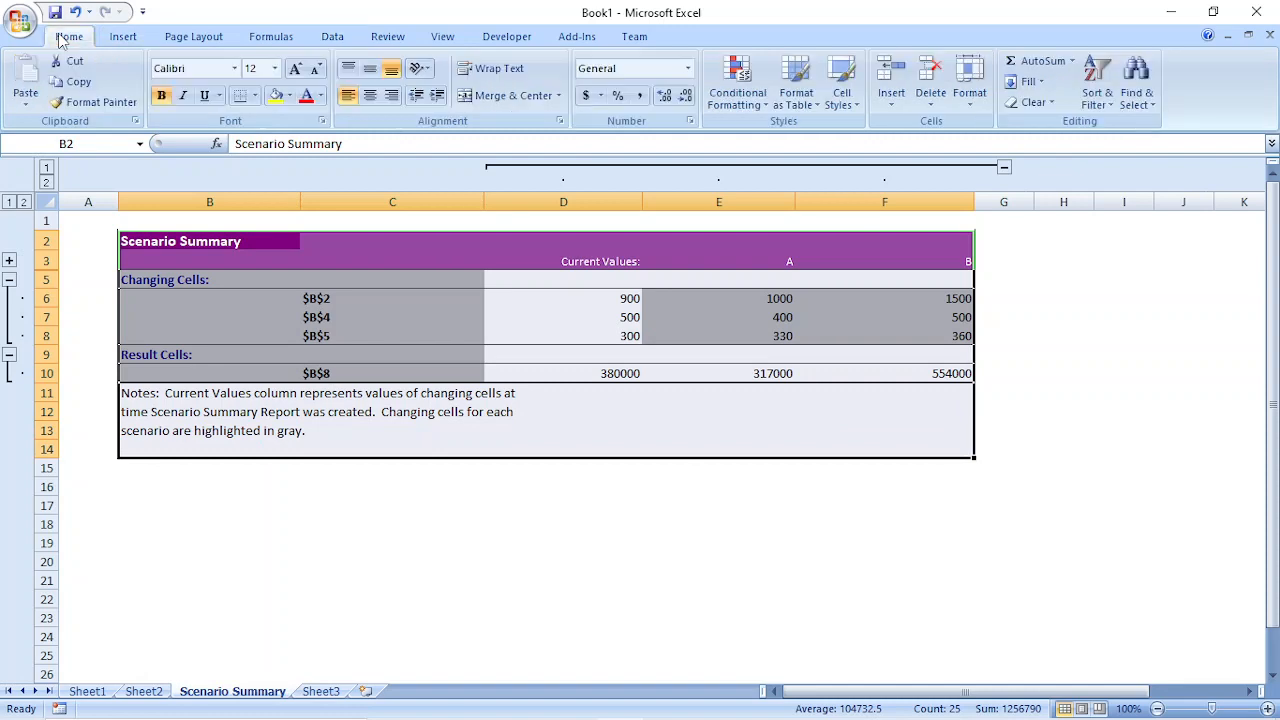
click(255, 95)
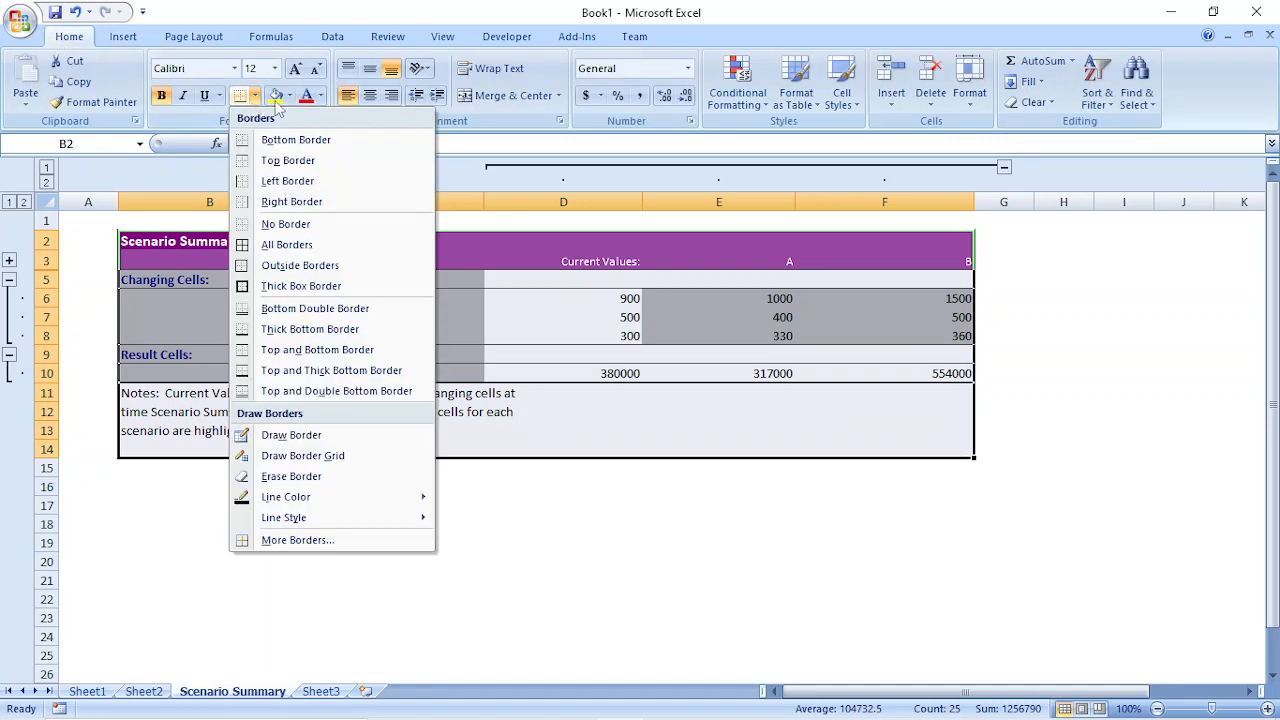
click(318, 264)
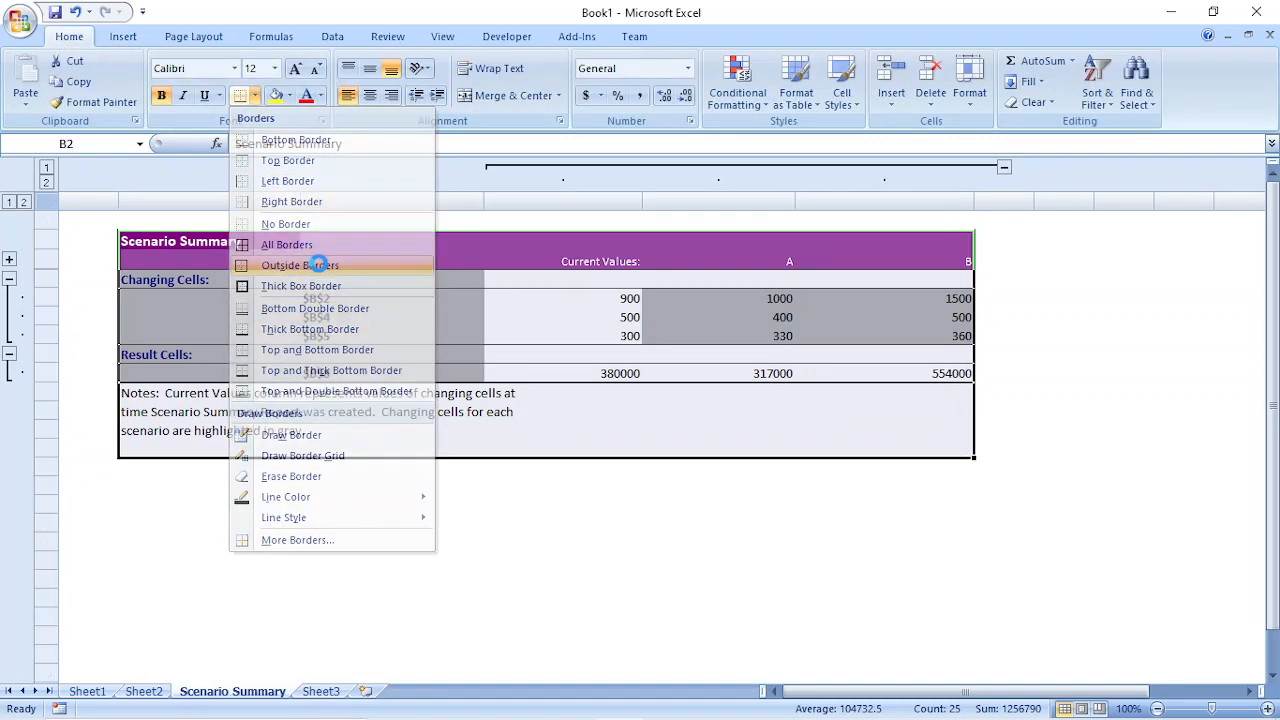
click(255, 95)
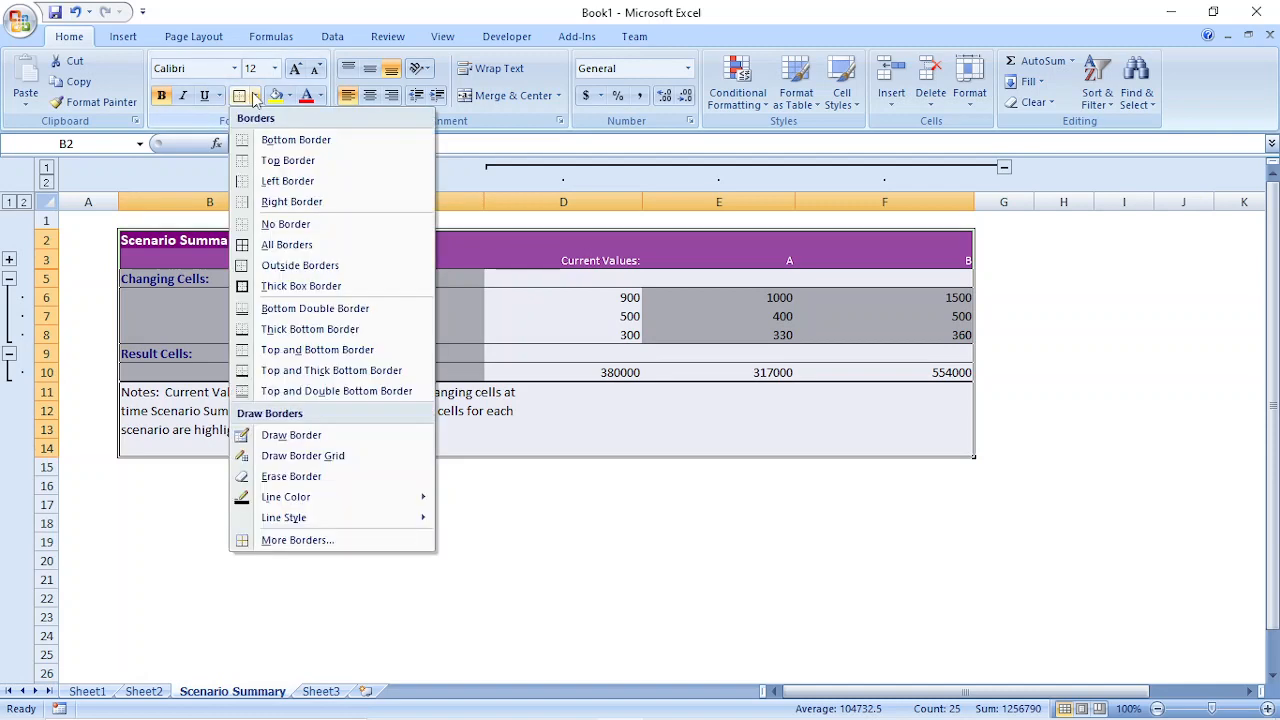
click(318, 246)
click(610, 392)
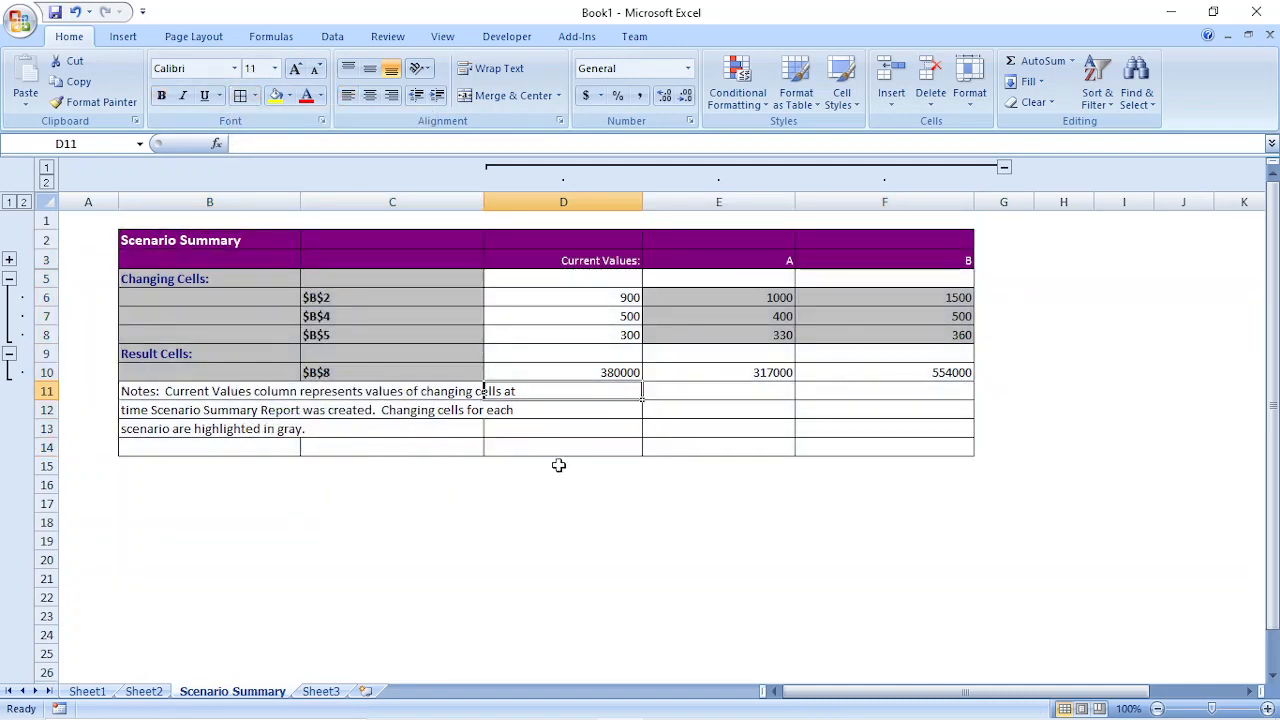
drag(484, 202, 534, 204)
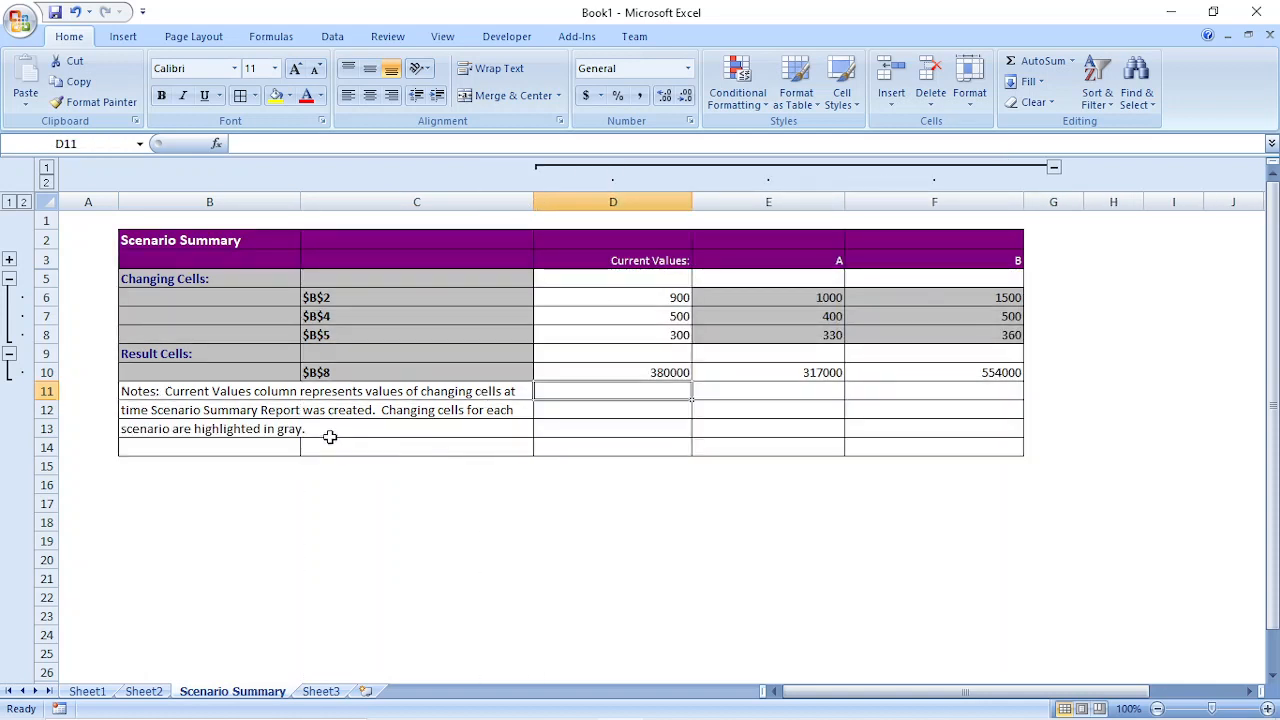
mouse_move(300, 202)
mouse_down()
mouse_move(352, 204)
mouse_move(291, 202)
mouse_up()
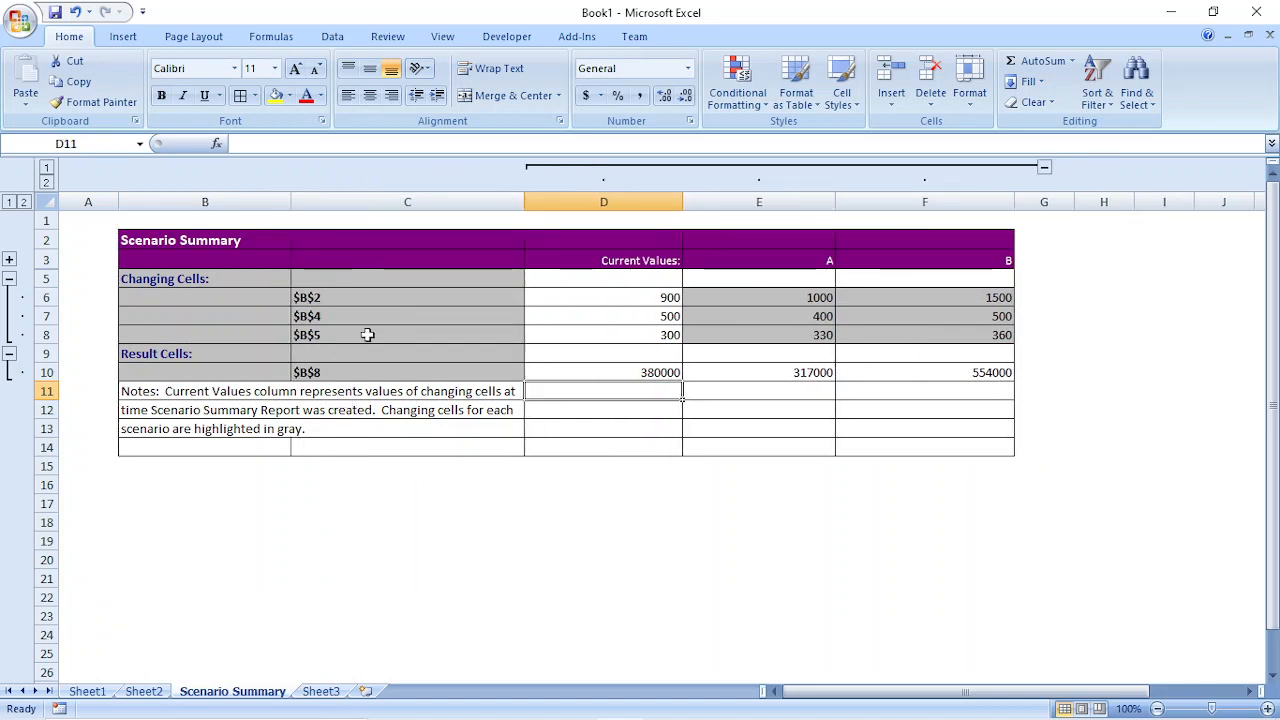
Step: Check the changing and result cell references in column C of the summary and look up B2's label on Sheet3
click(338, 297)
click(330, 316)
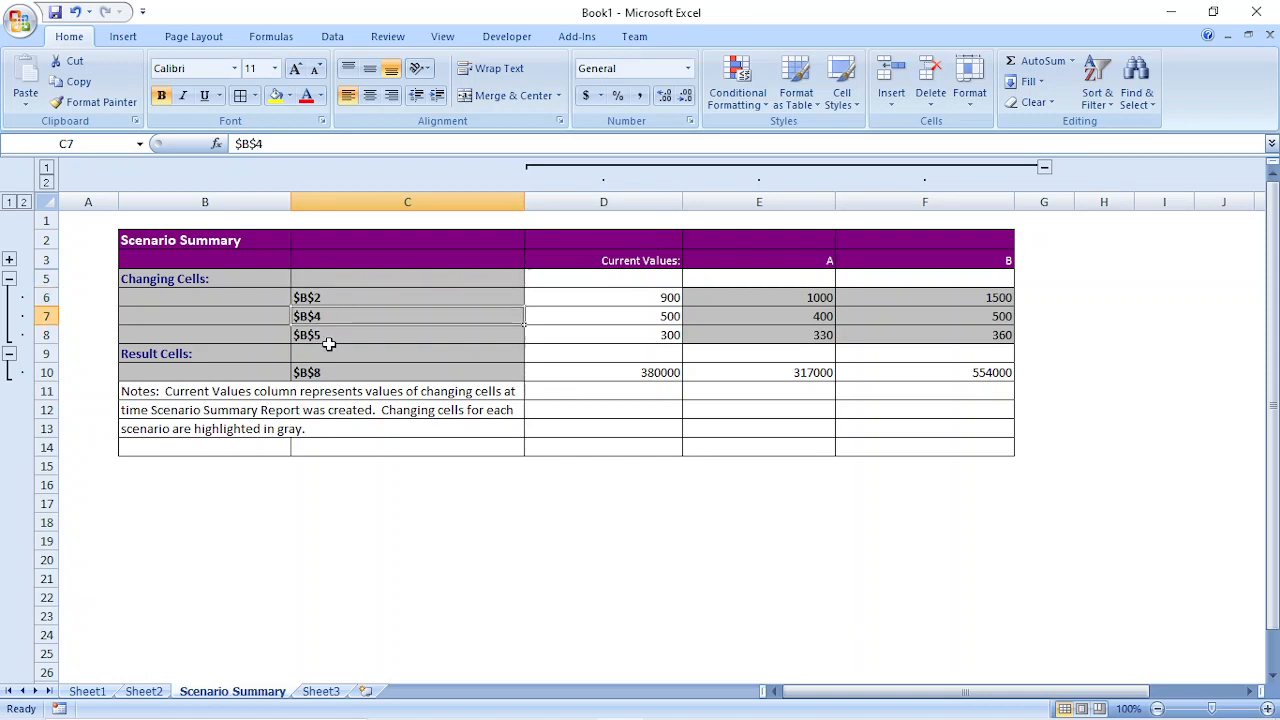
click(333, 336)
click(338, 374)
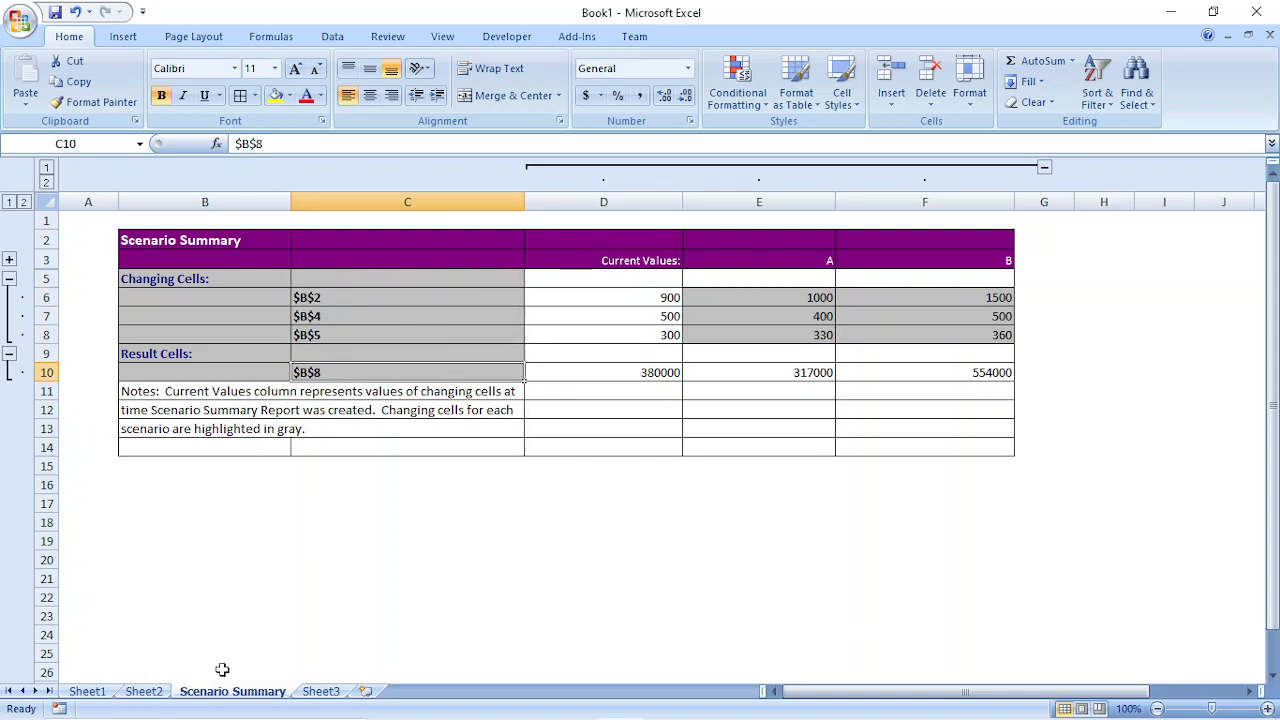
click(320, 691)
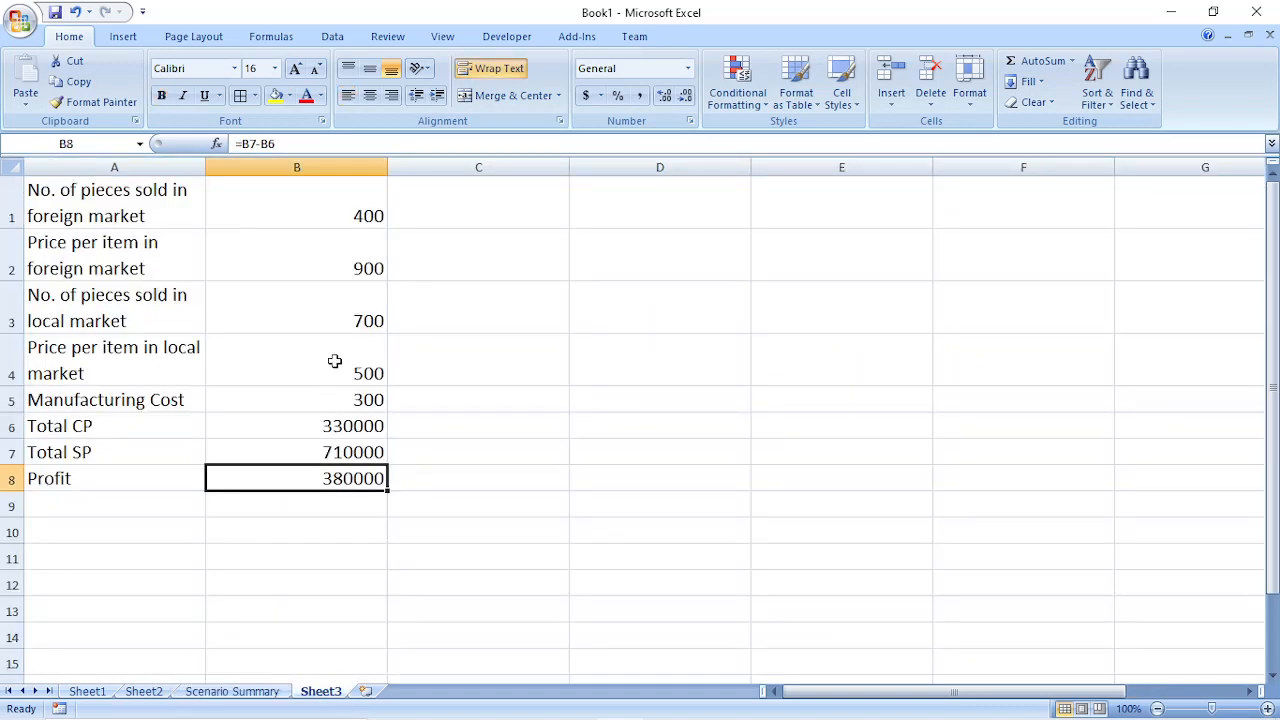
click(165, 268)
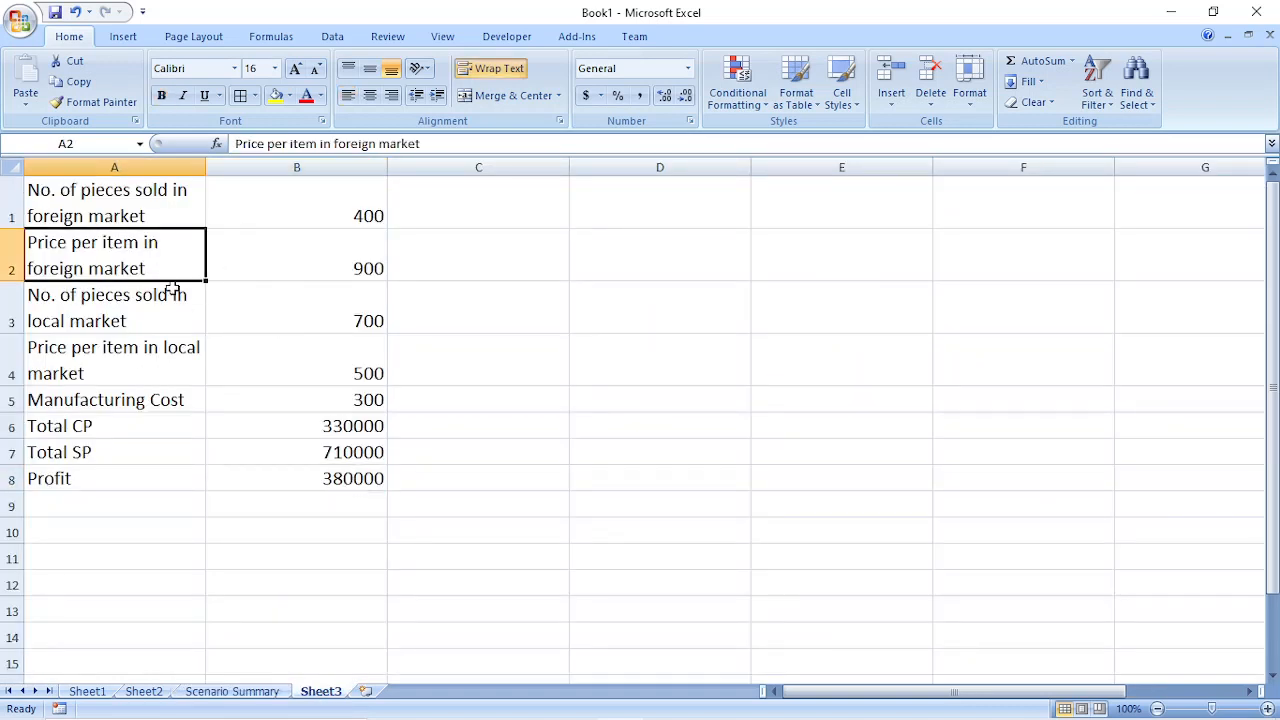
click(251, 691)
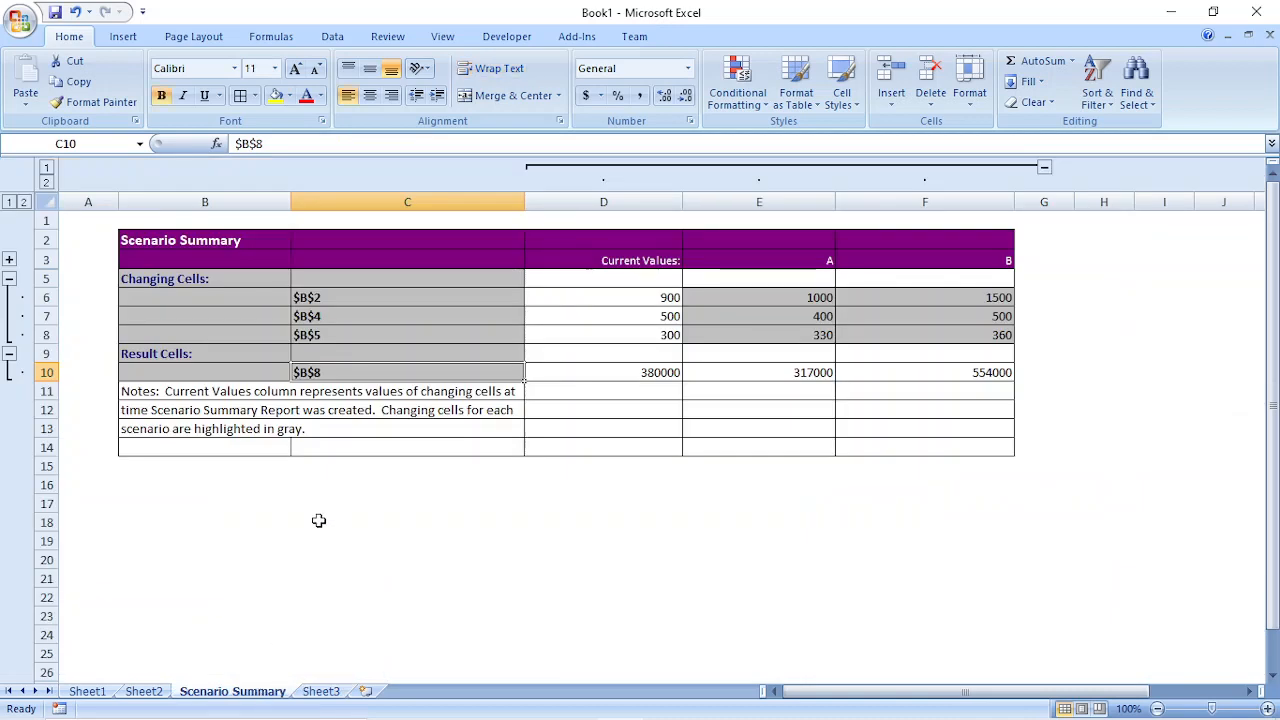
Step: Replace the $B$2 reference in cell C6 of the scenario summary with the label "Price in foreign market"
click(350, 298)
double_click(350, 298)
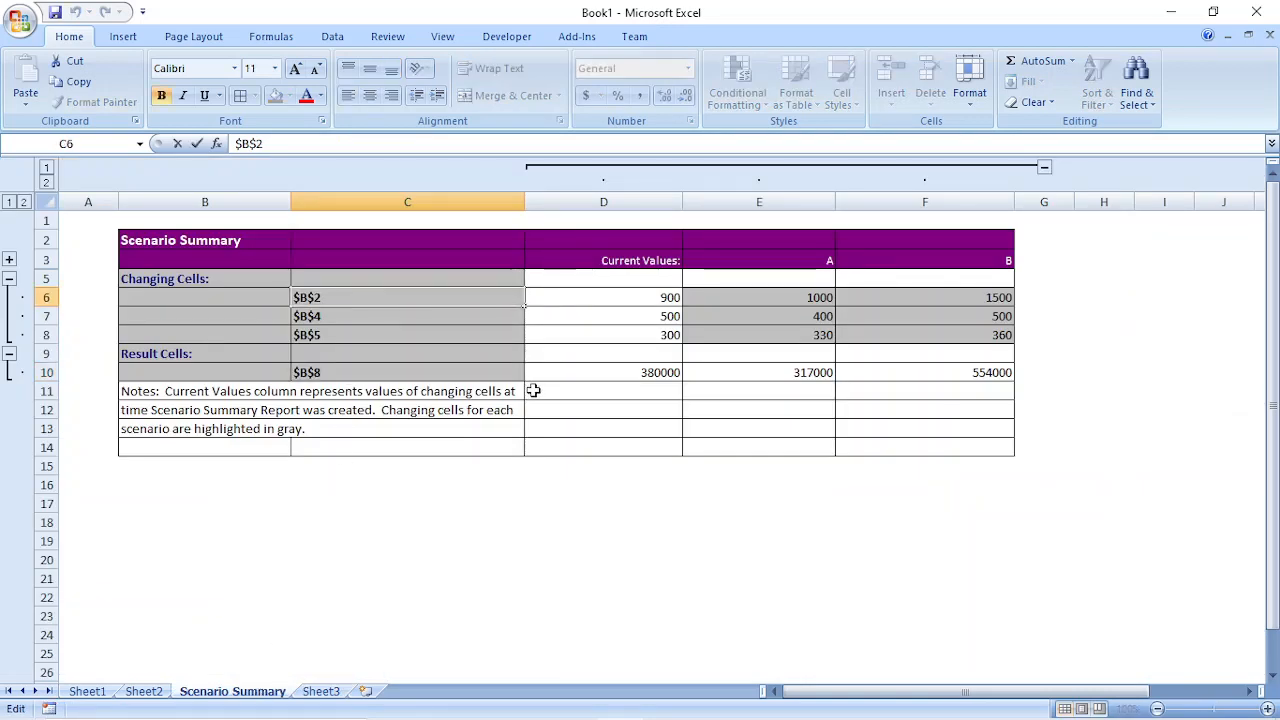
key(BackSpace)
key(BackSpace)
key(BackSpace)
text(Price in foreign )
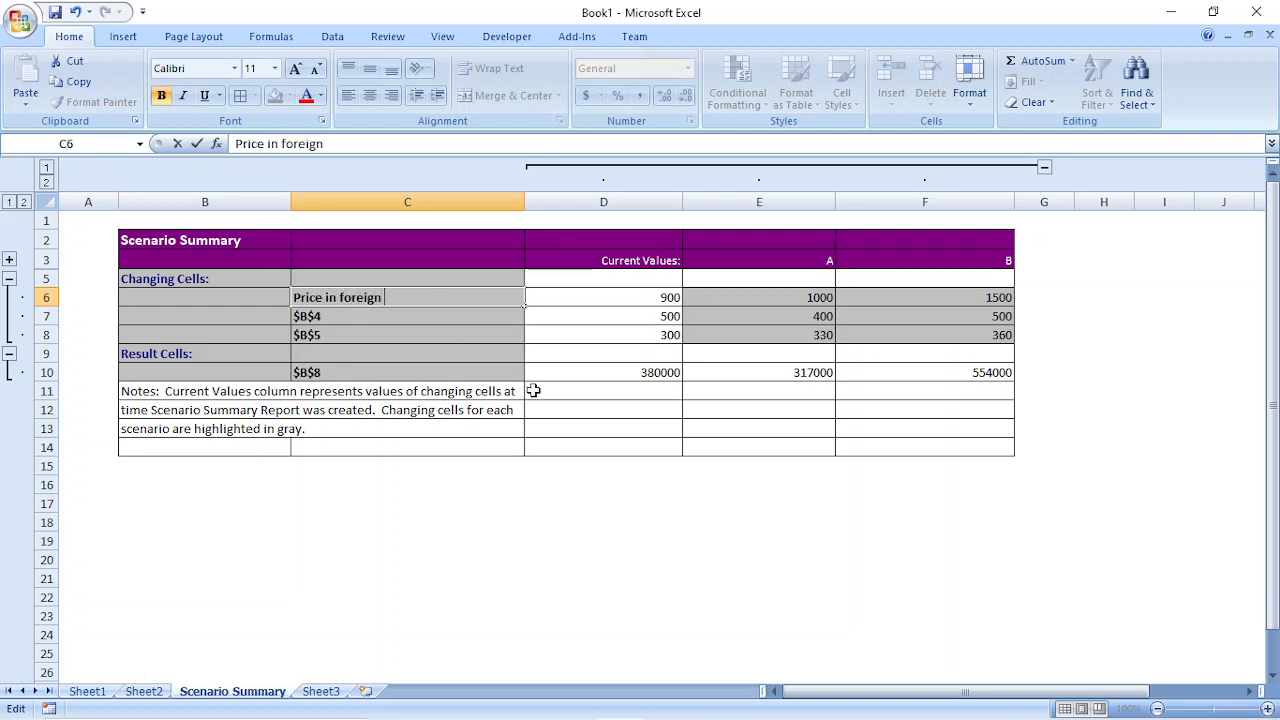
text(market)
click(628, 298)
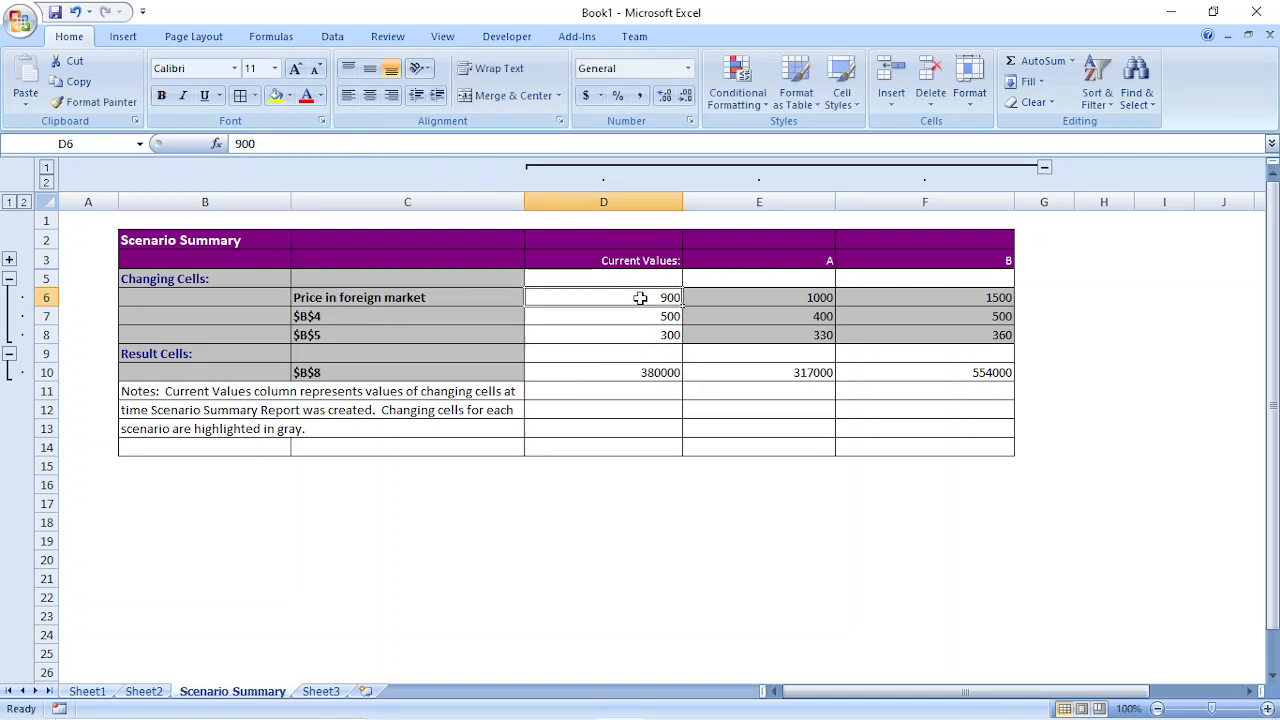
Step: Compare the foreign market price and the resulting profit across the current values, scenario A and scenario B
click(790, 298)
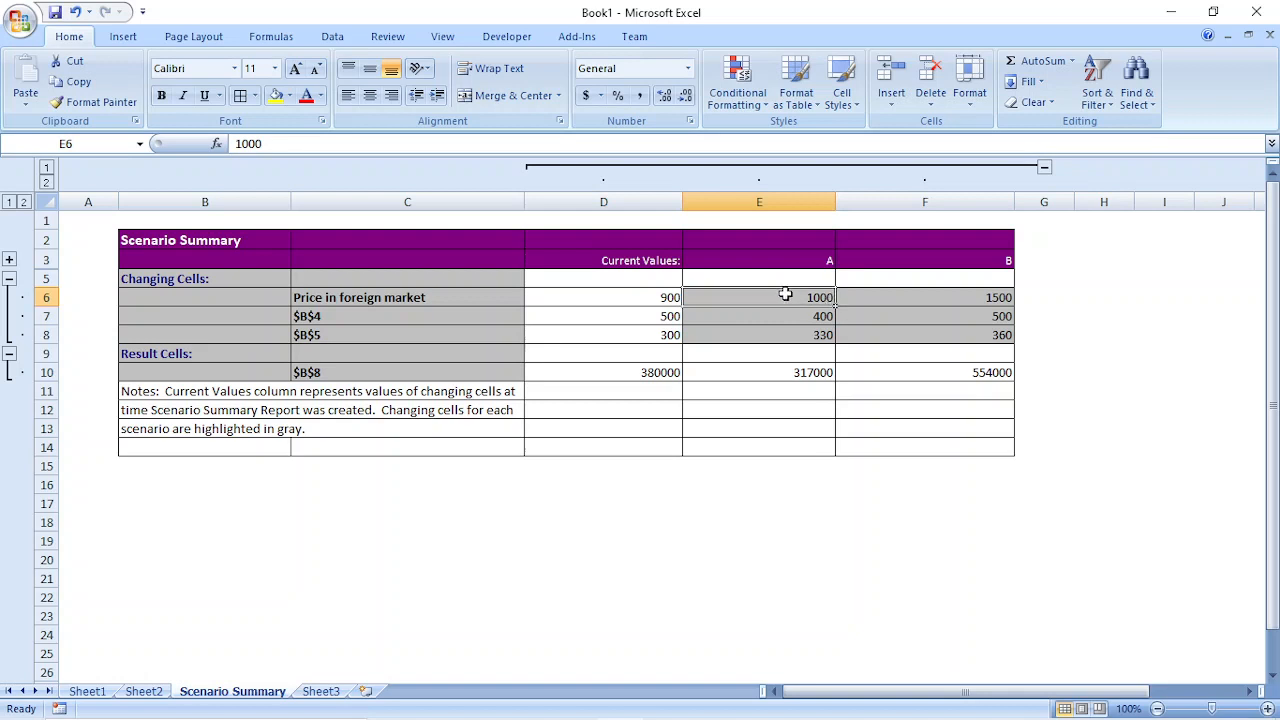
click(959, 297)
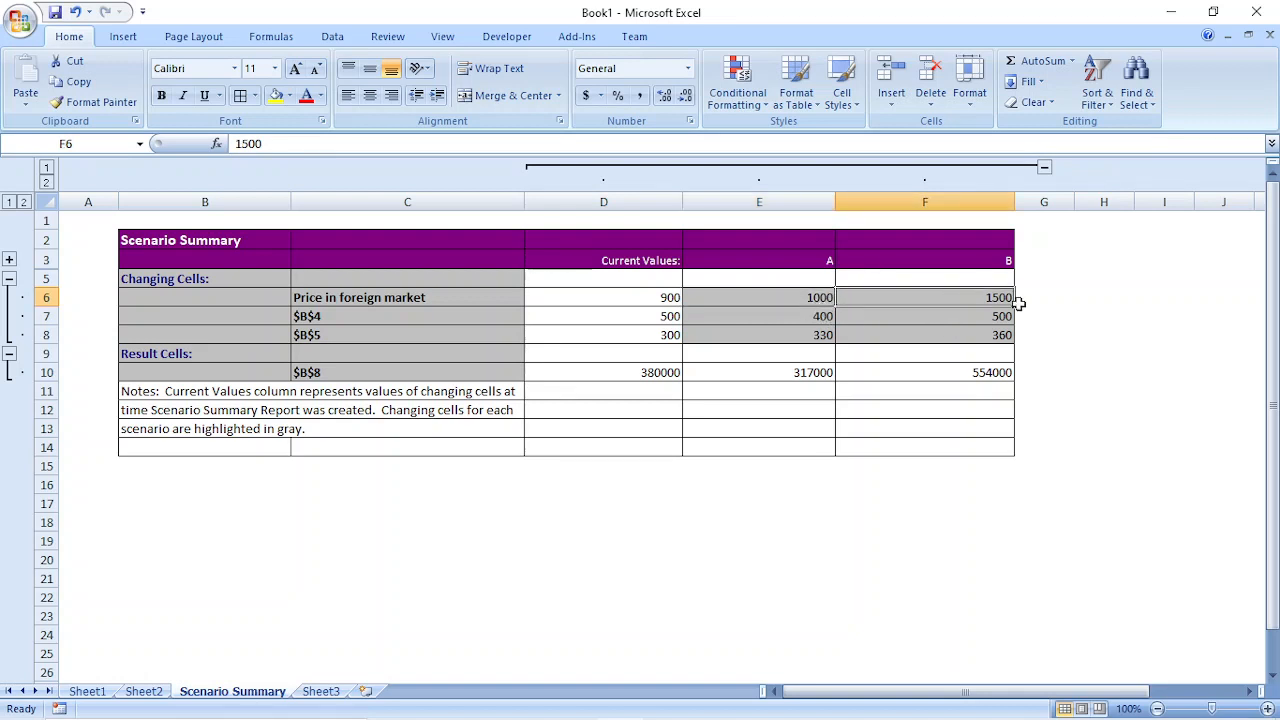
click(796, 300)
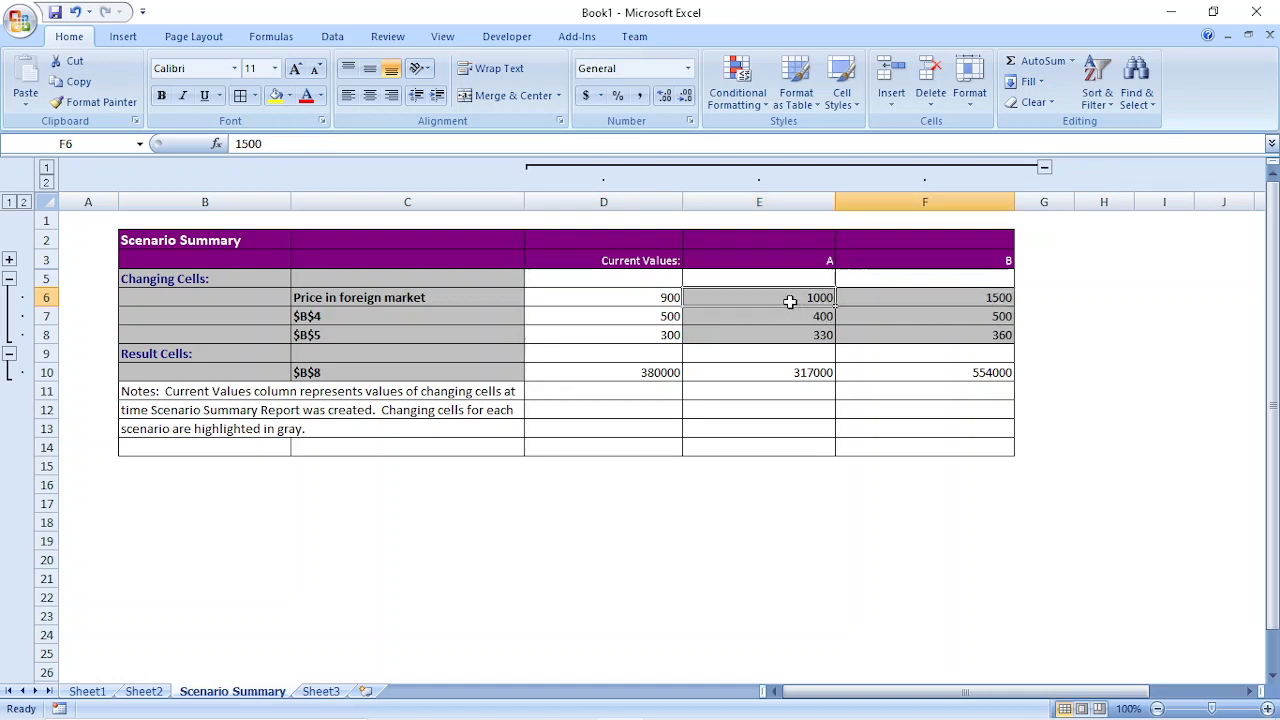
click(767, 376)
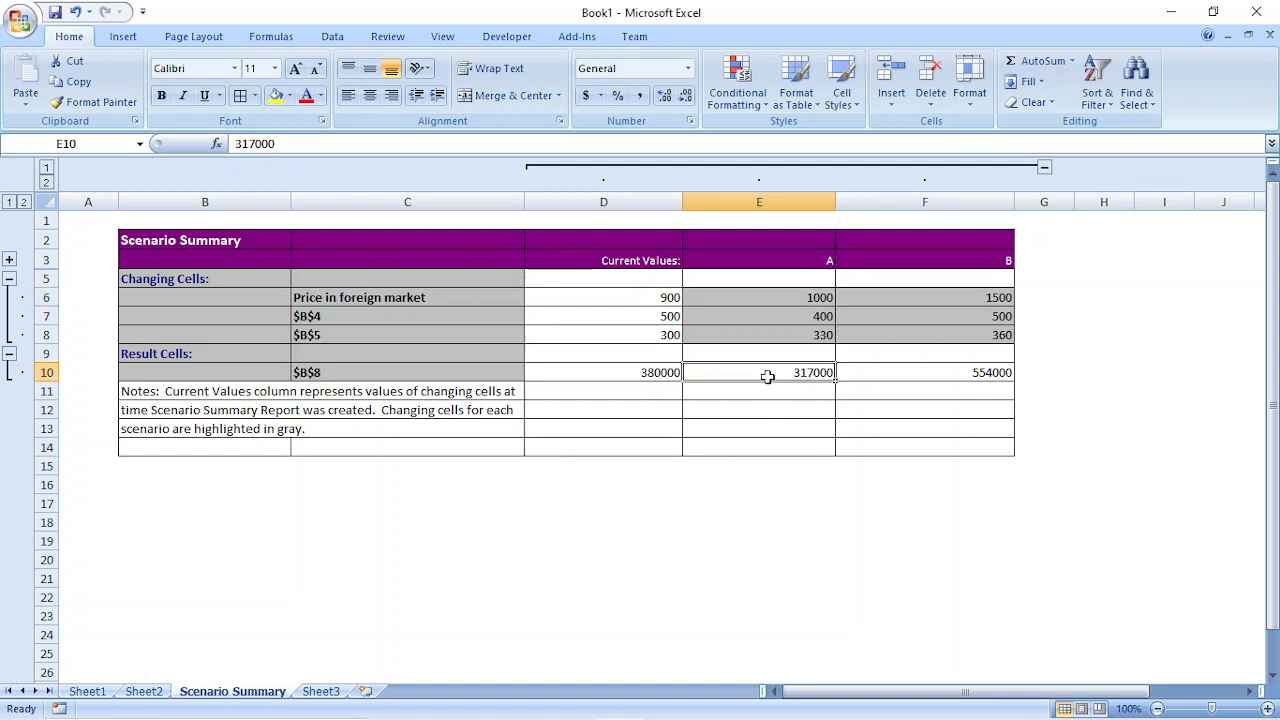
click(606, 374)
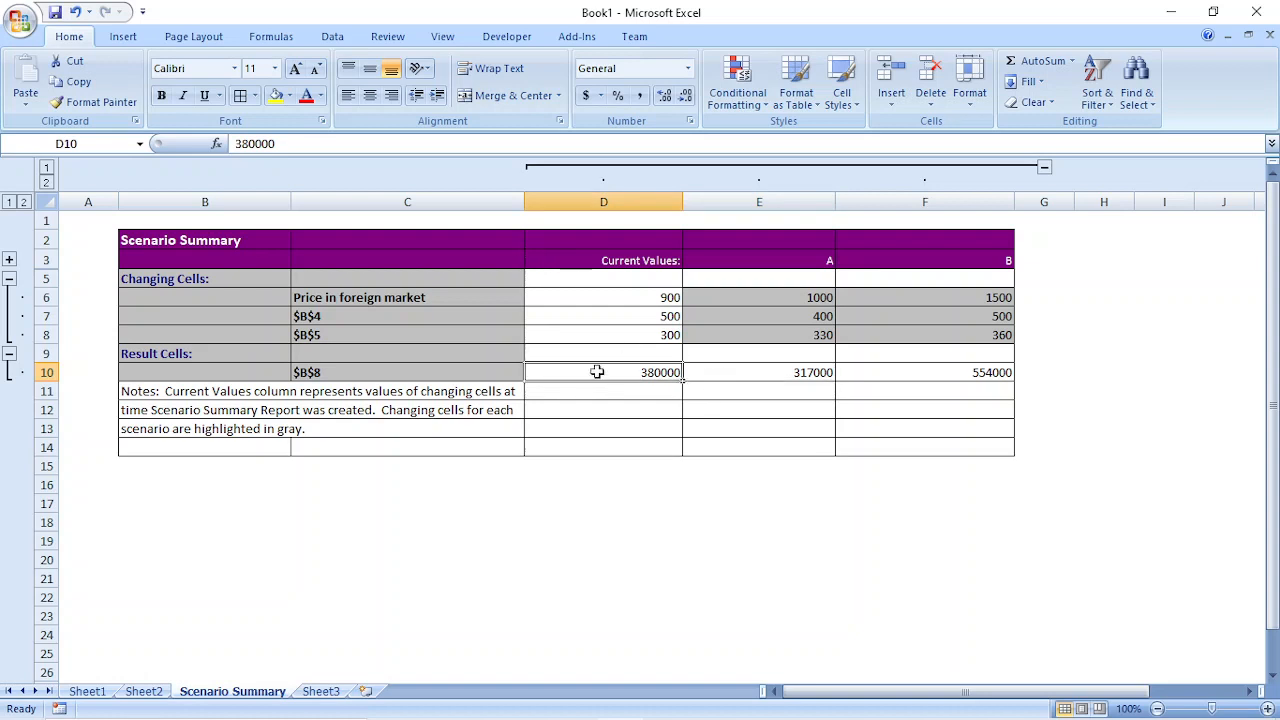
click(941, 297)
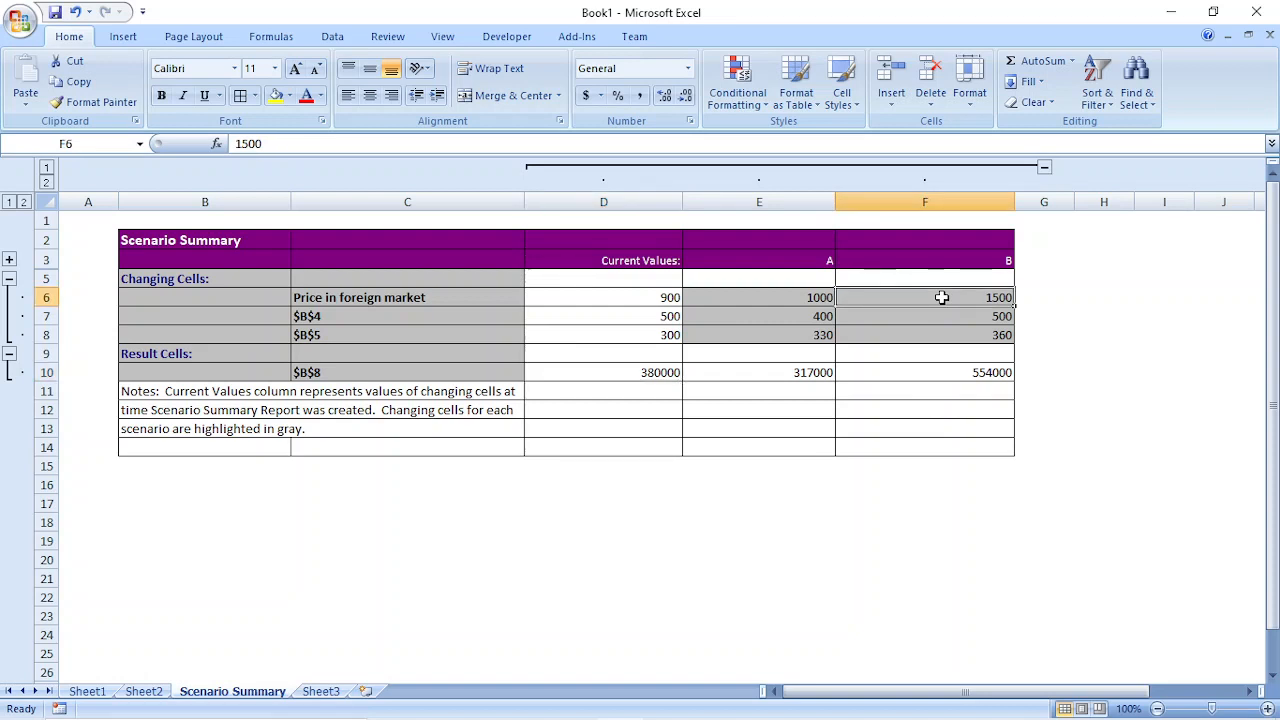
click(917, 375)
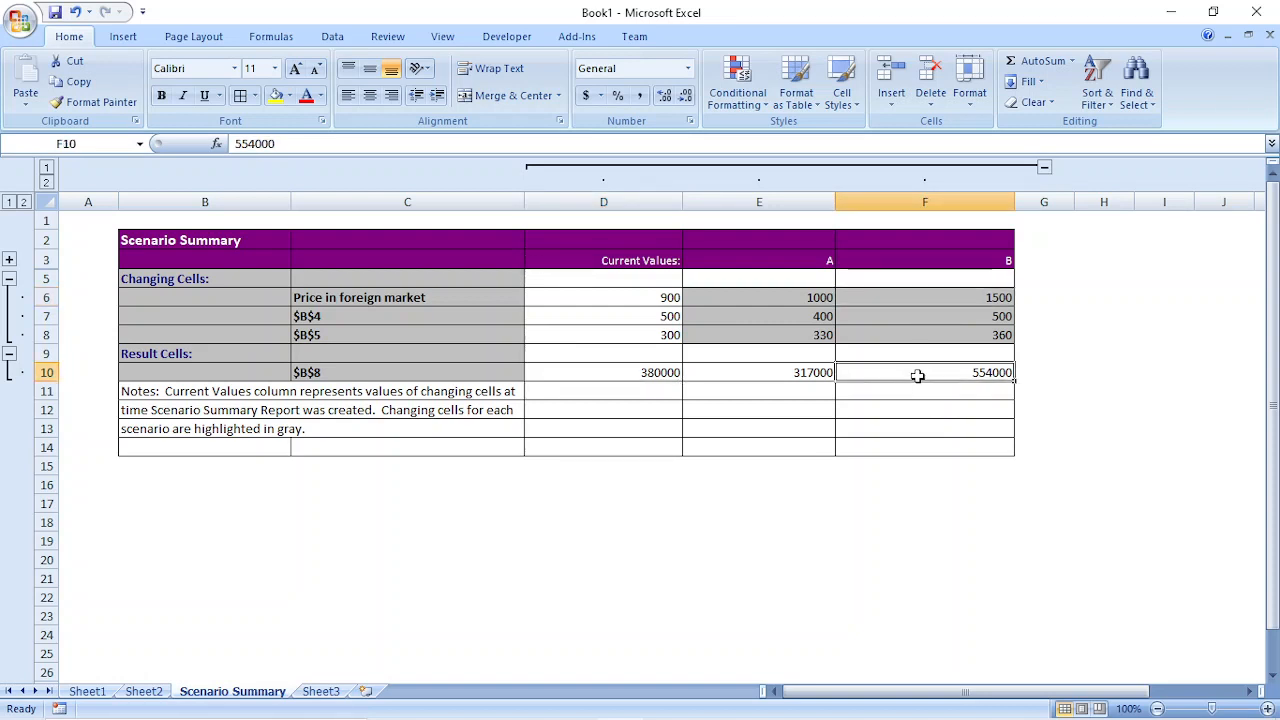
Step: Review the remaining cell references $B$4, $B$5 and $B$8 in column C of the scenario summary
click(362, 315)
click(349, 336)
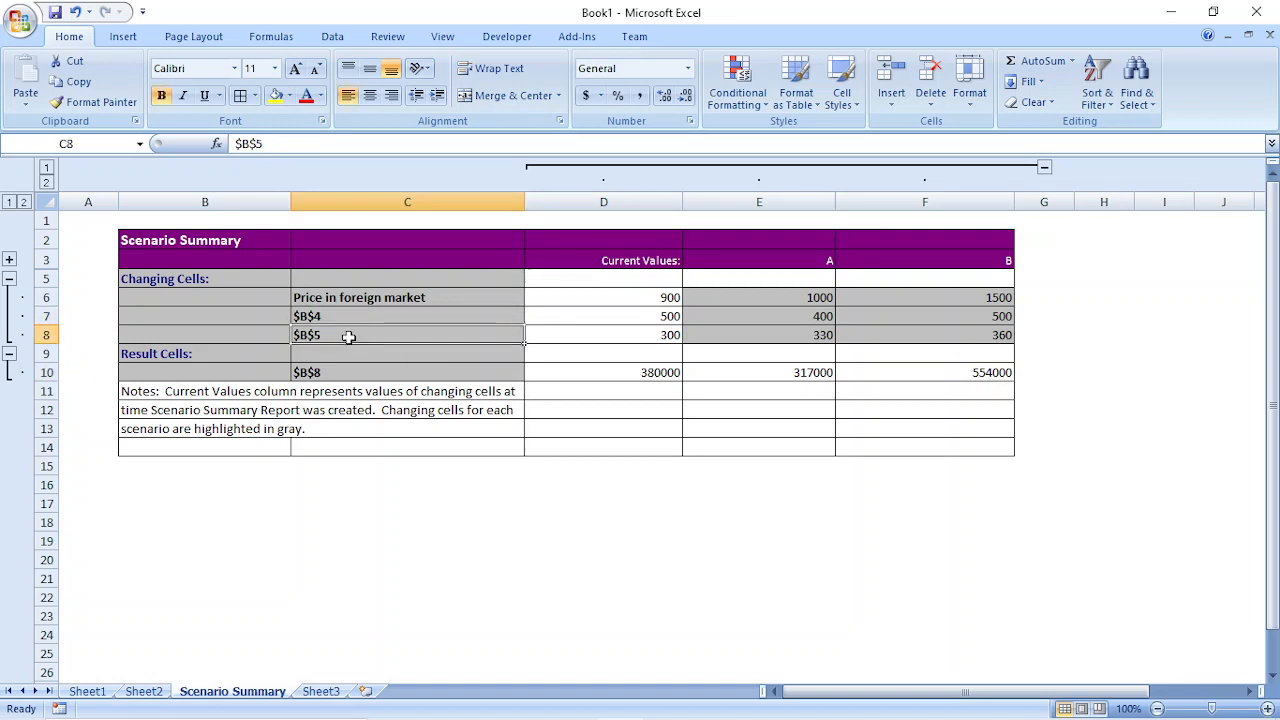
click(347, 369)
click(336, 315)
click(340, 332)
click(351, 373)
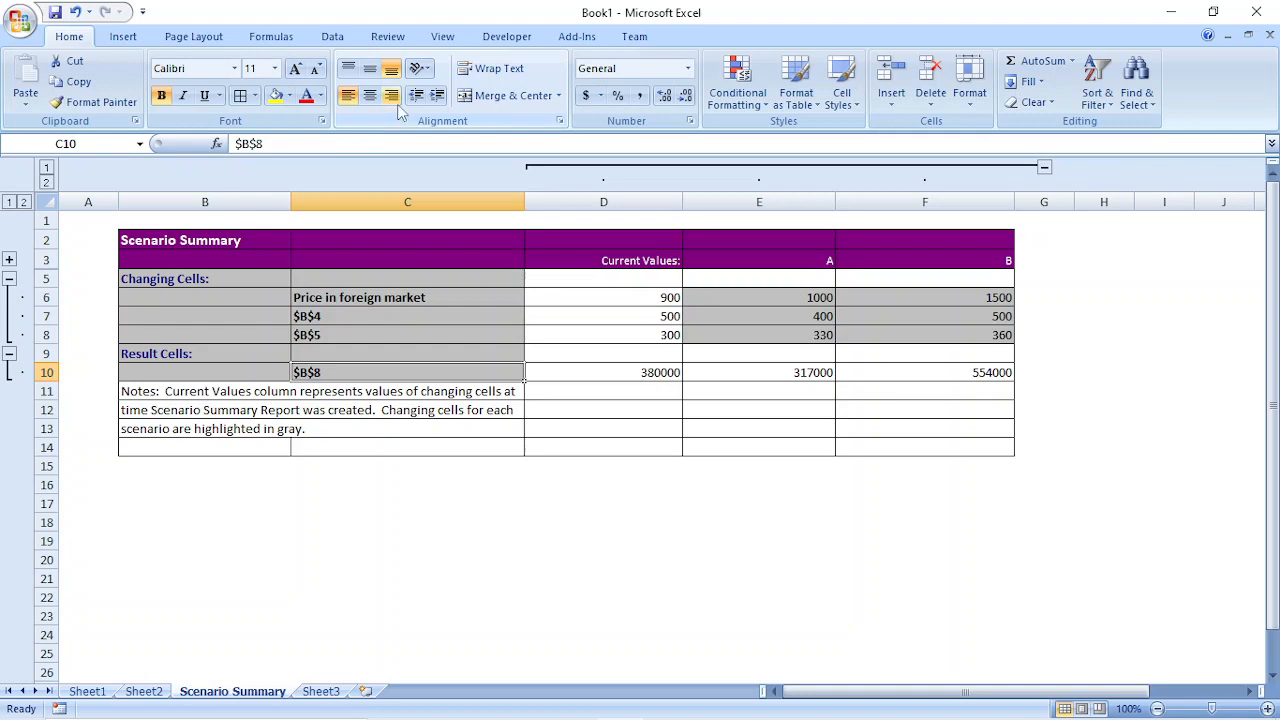
mouse_move(549, 718)
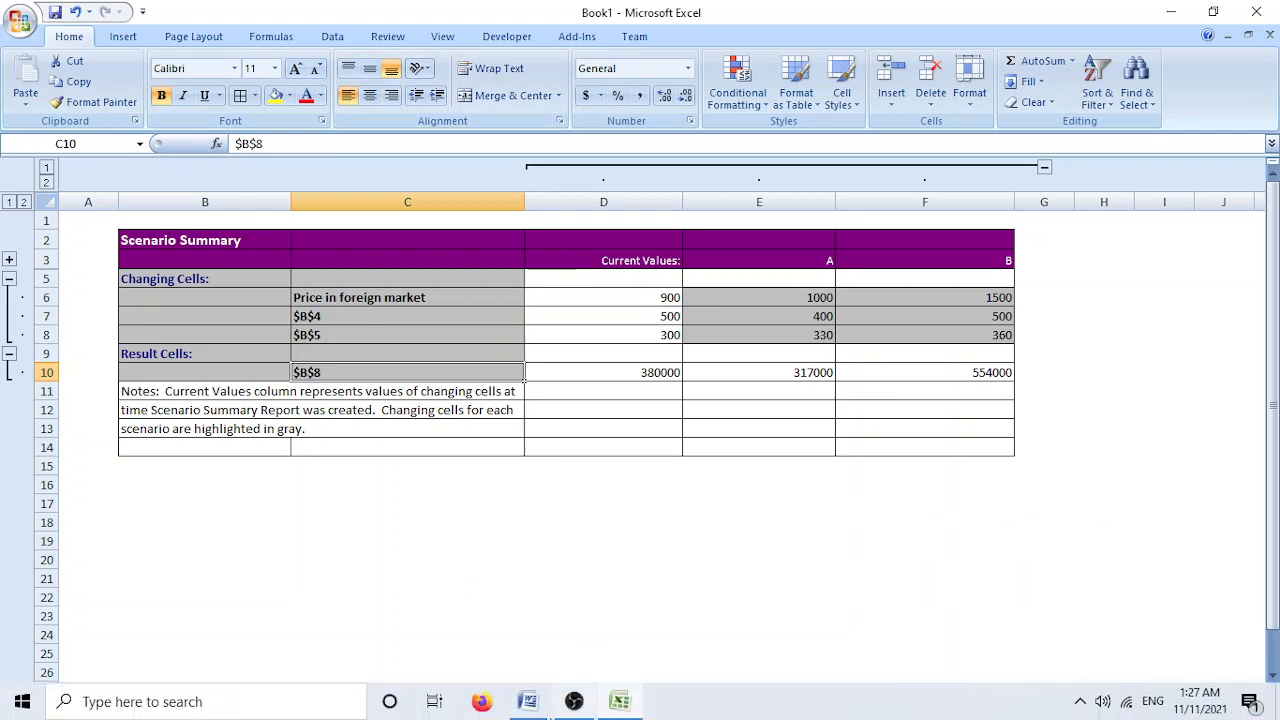
click(573, 701)
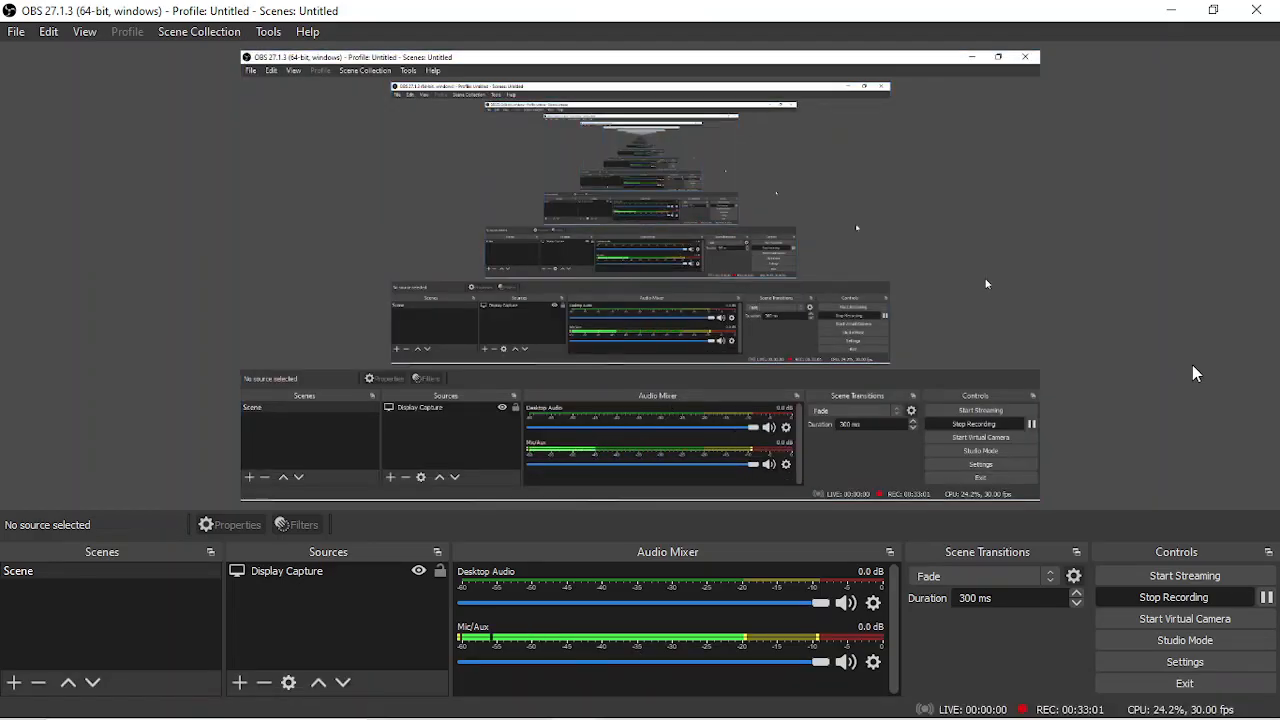